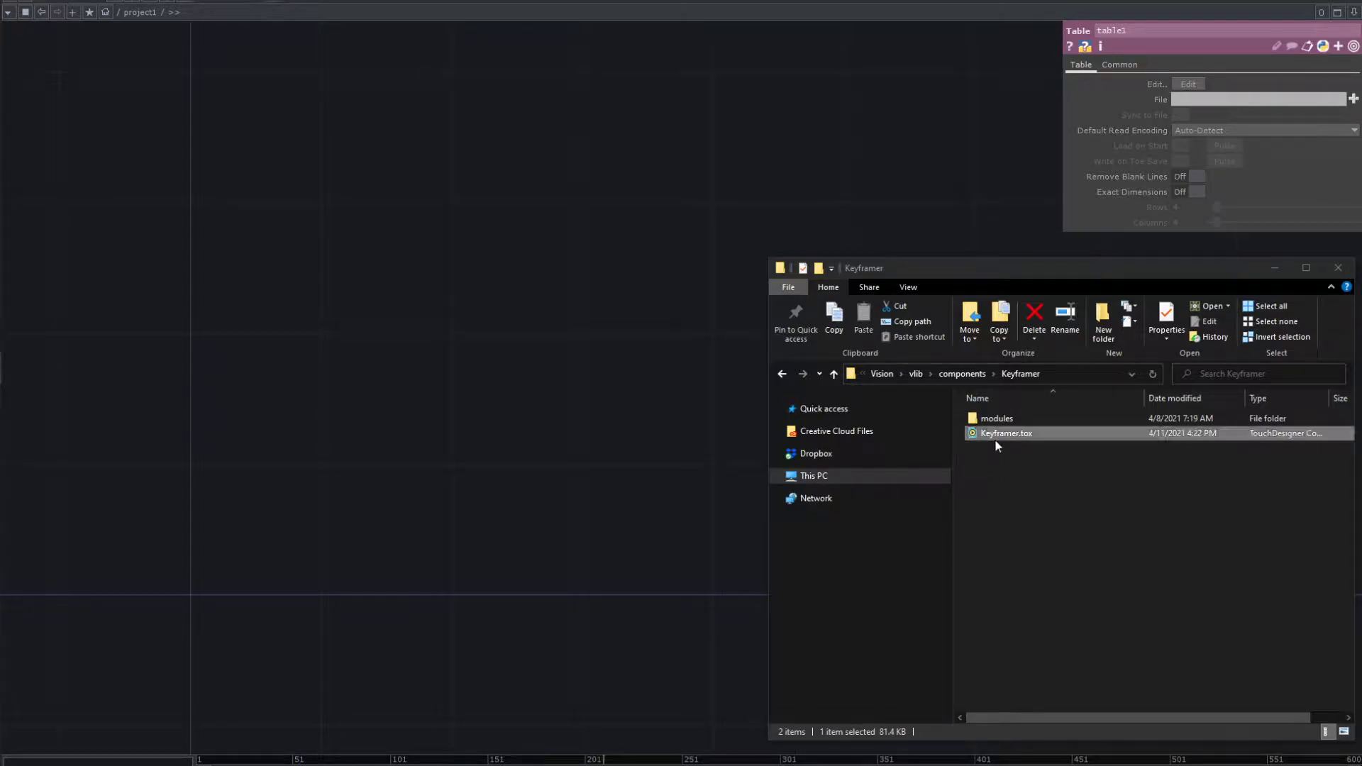
- Load Keyframer.tox from the Keyframer folder into the project1 network and open its viewer in a floating window
{"action": "left_click_drag", "start_coordinate": [994, 437], "coordinate": [245, 445]}
{"action": "left_click_drag", "start_coordinate": [253, 495], "coordinate": [252, 499]}
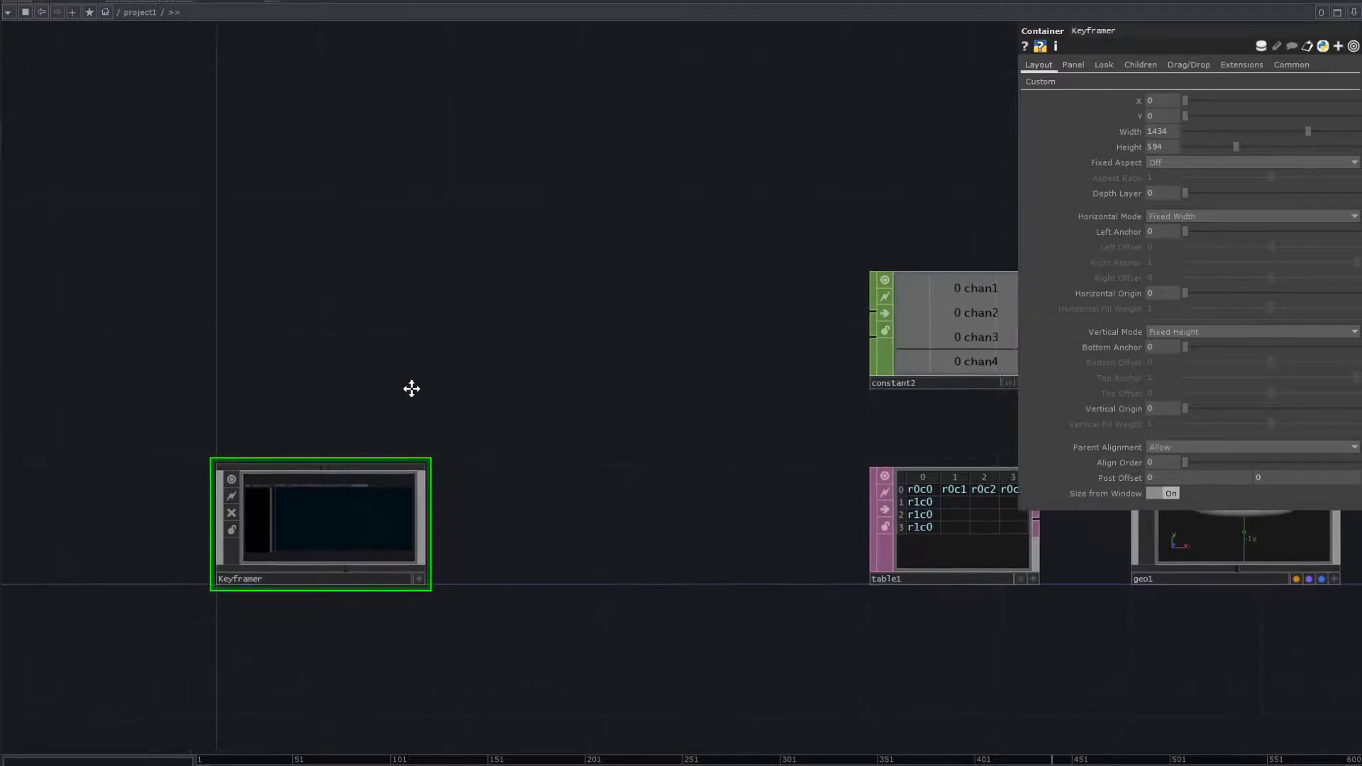
{"action": "right_click", "coordinate": [381, 484]}
{"action": "left_click", "coordinate": [404, 455]}
{"action": "left_click_drag", "start_coordinate": [431, 245], "coordinate": [442, 330]}
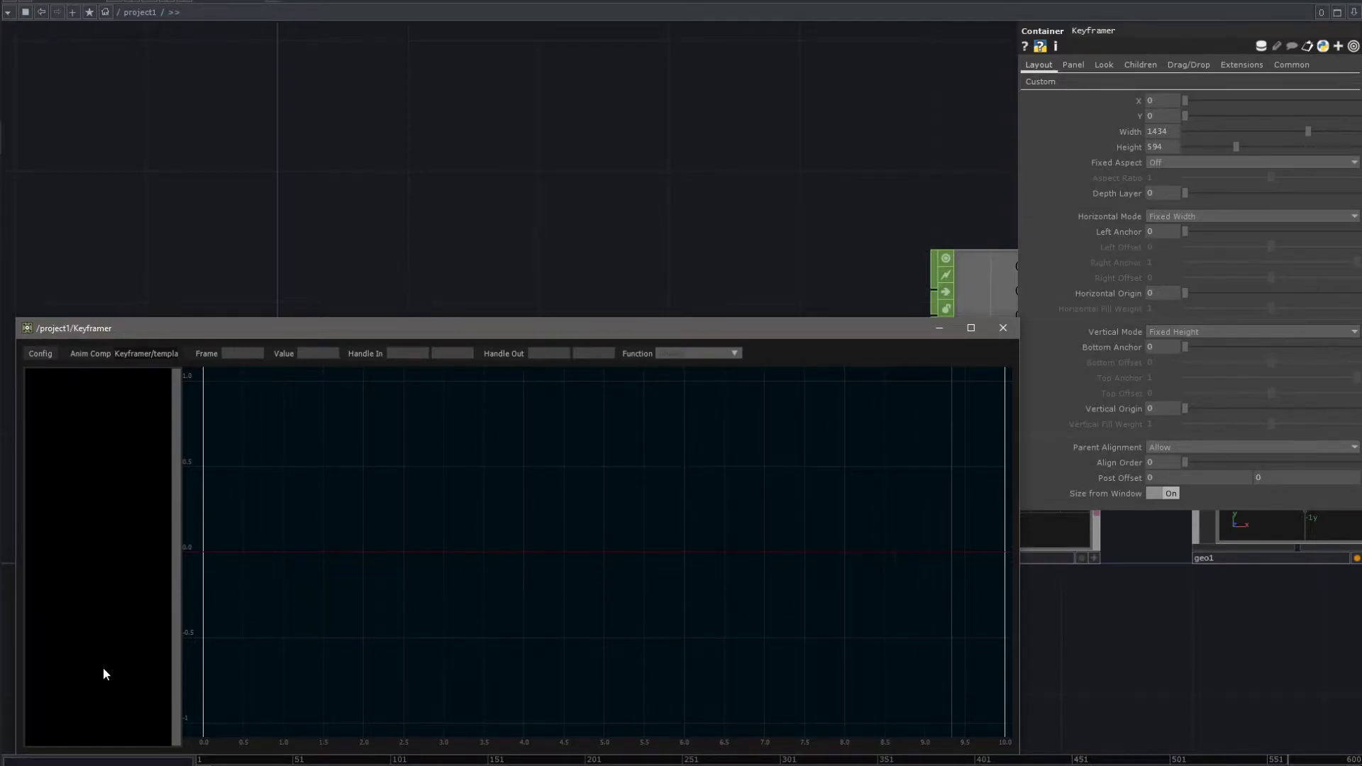
- Show the Keyframer configuration options and add a new Animation COMP to the network above the Keyframer
{"action": "left_click", "coordinate": [122, 353]}
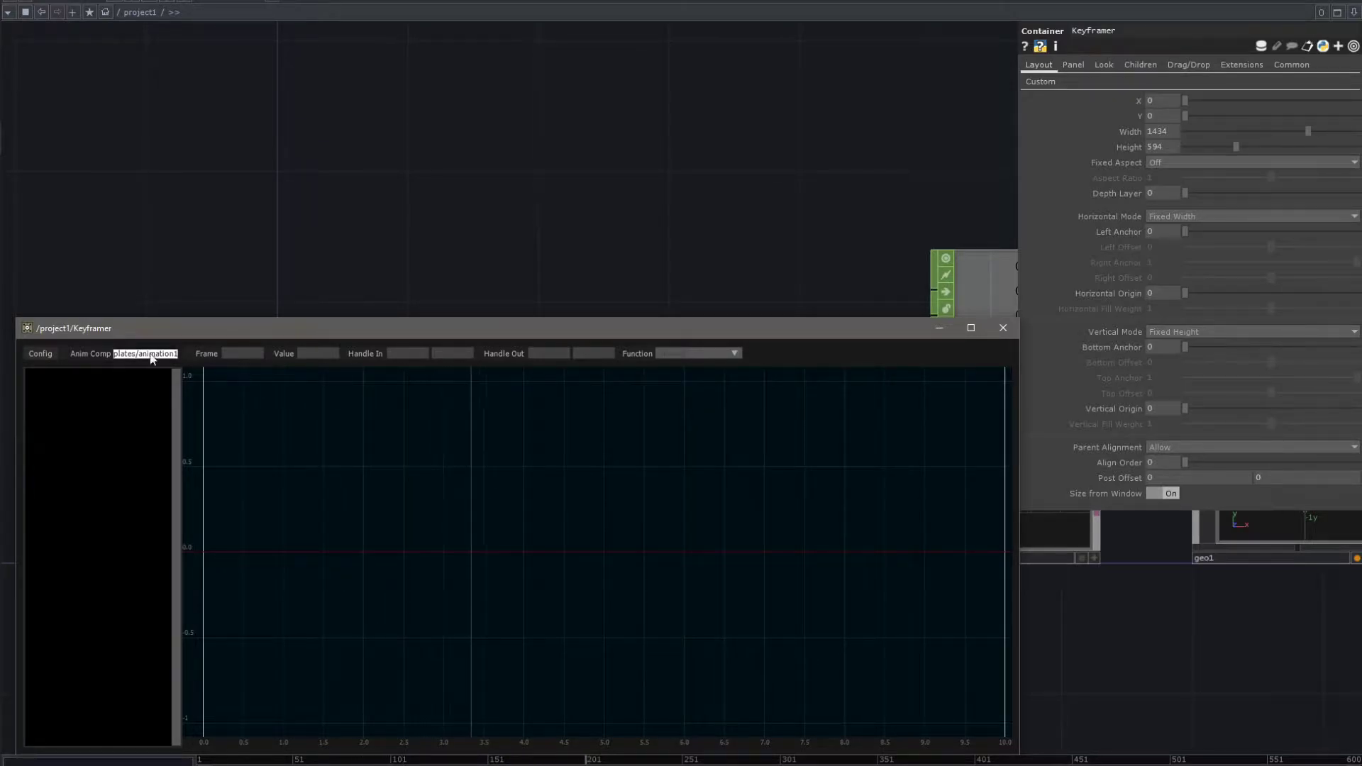
{"action": "left_click_drag", "start_coordinate": [139, 354], "coordinate": [91, 353]}
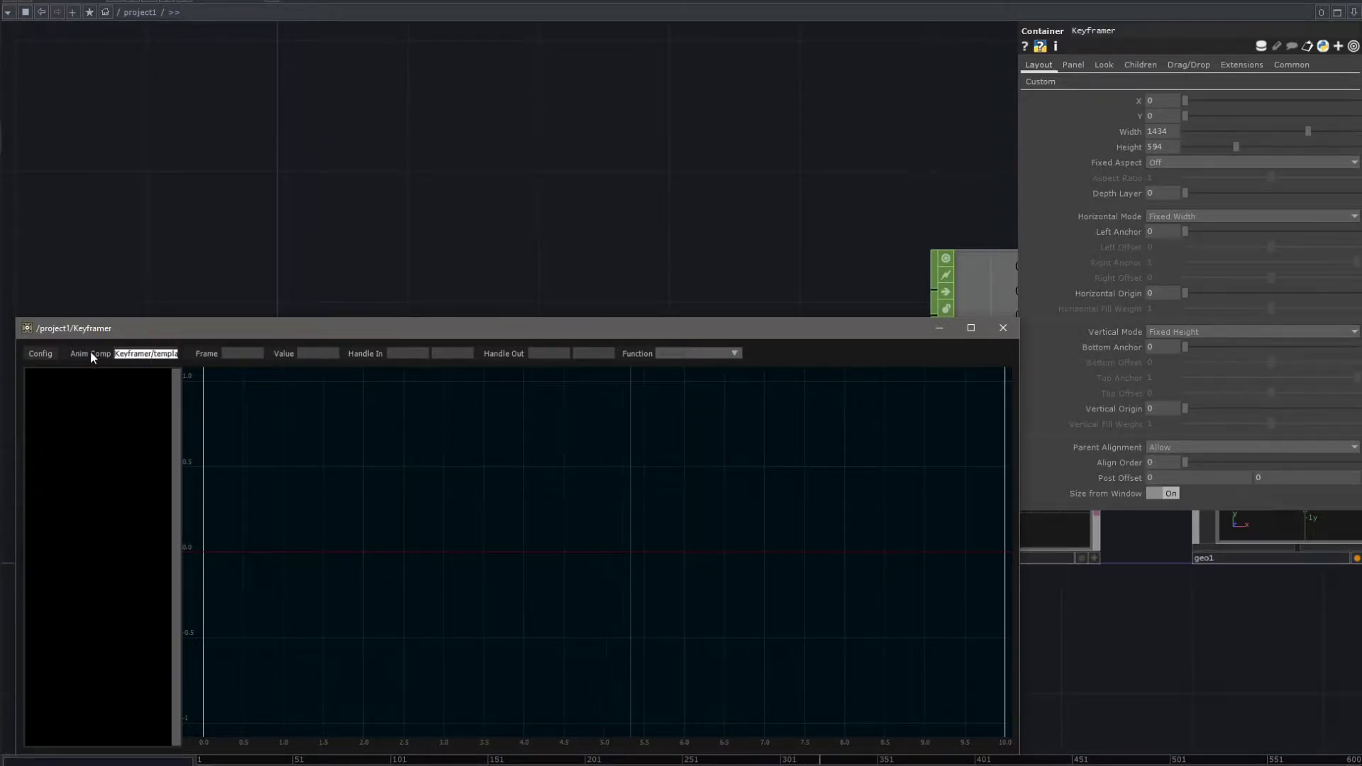
{"action": "left_click", "coordinate": [59, 353]}
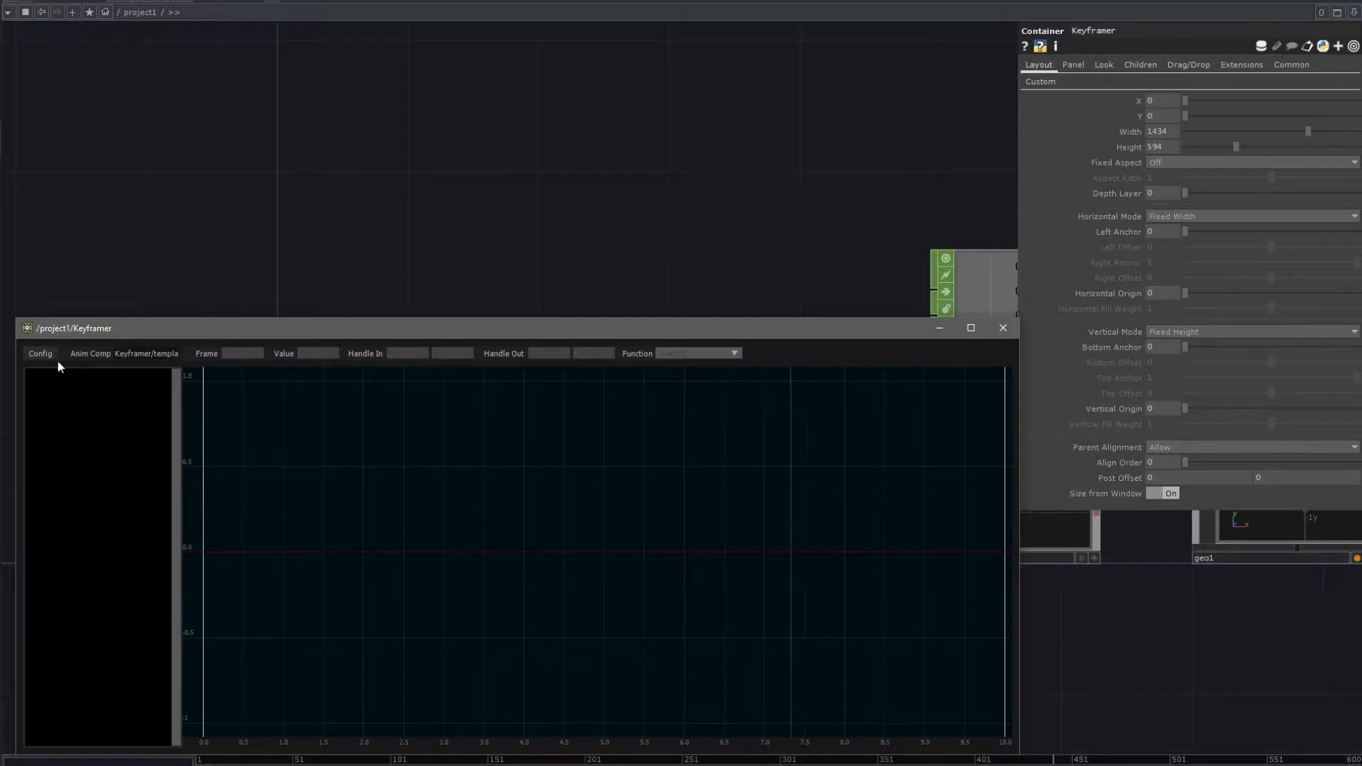
{"action": "left_click", "coordinate": [45, 352]}
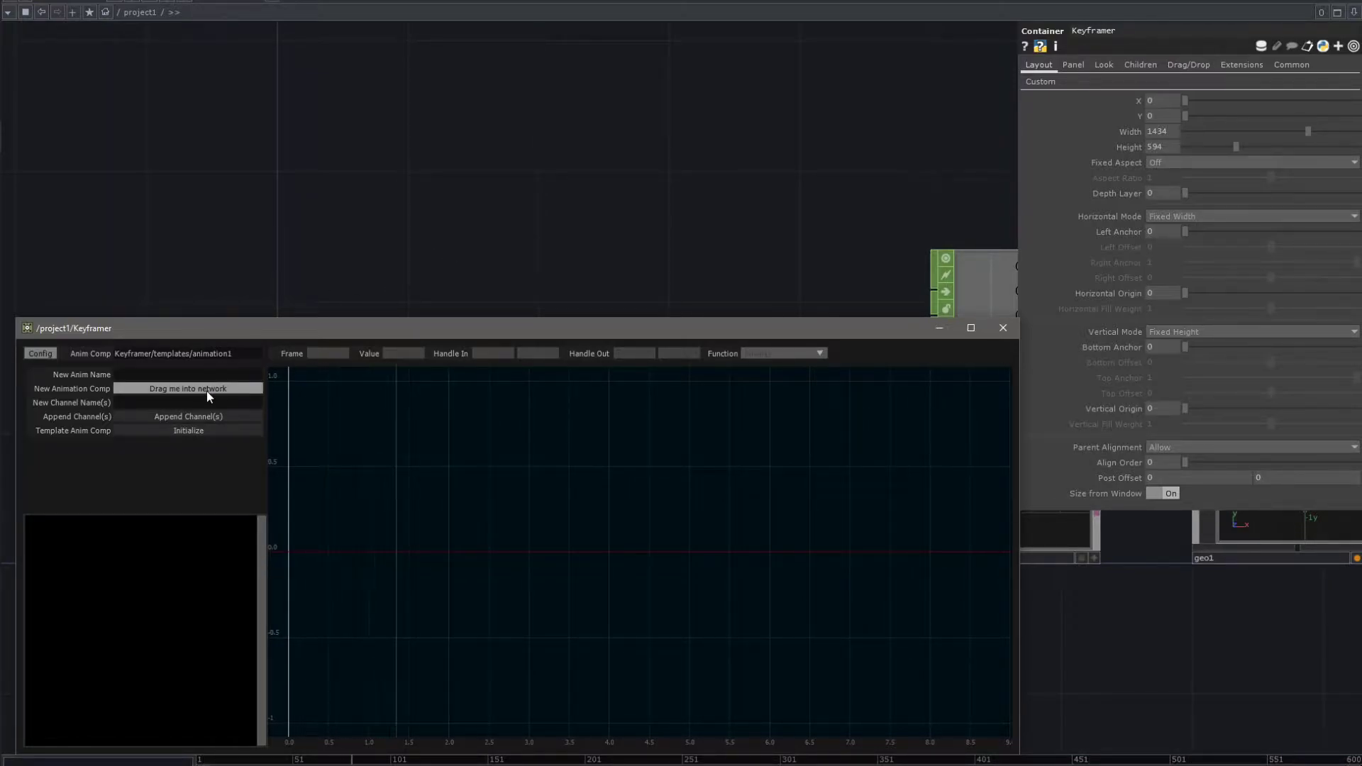
{"action": "left_click_drag", "start_coordinate": [206, 388], "coordinate": [633, 178]}
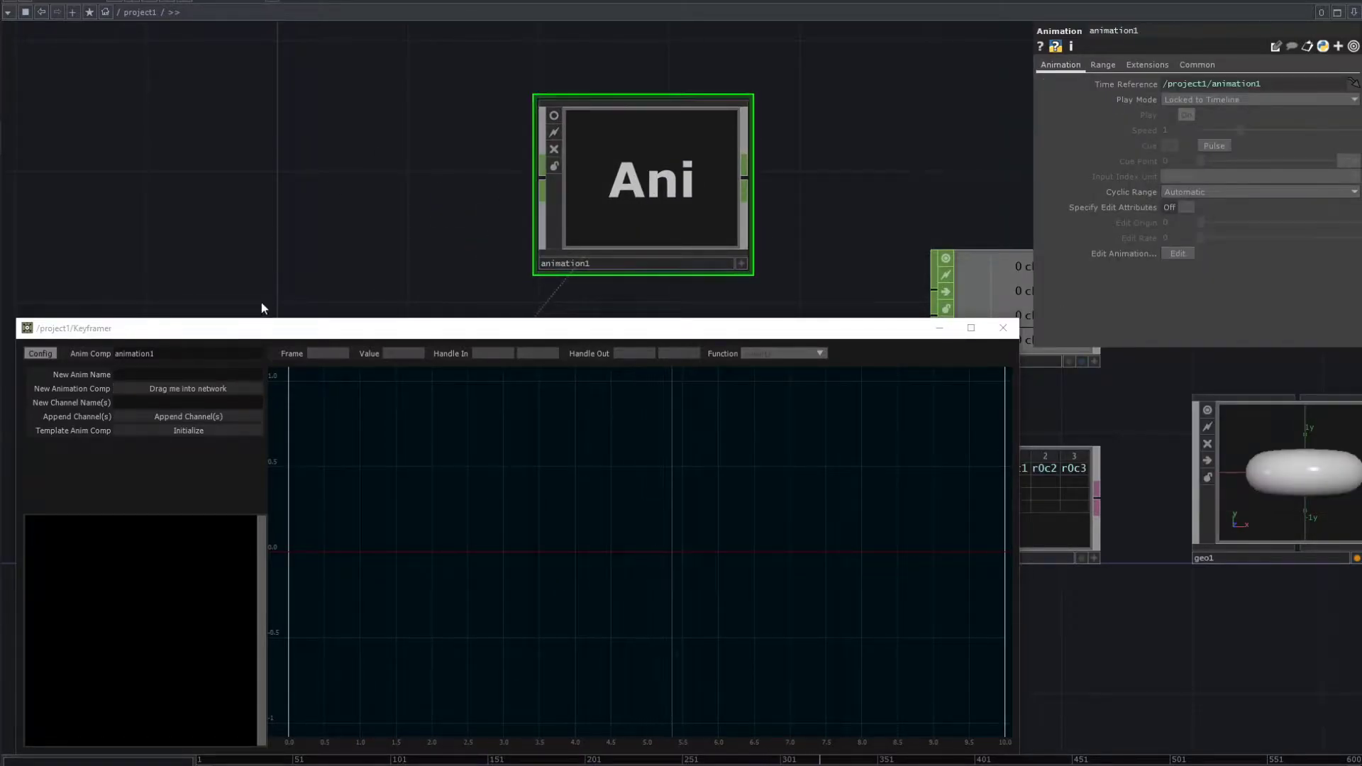
- Enter test1 test2 test2 as the new channel names and append the channels to animation1
{"action": "left_click", "coordinate": [139, 375]}
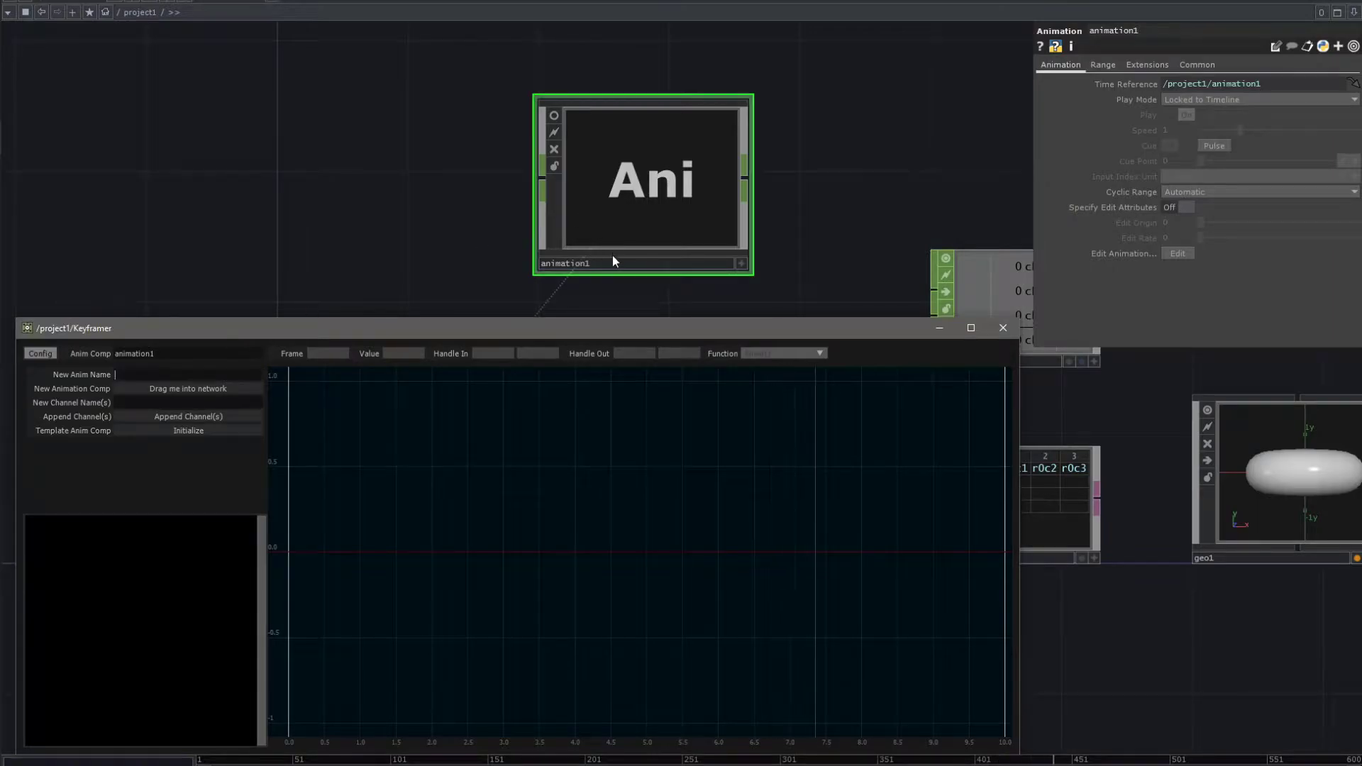
{"action": "left_click", "coordinate": [595, 264]}
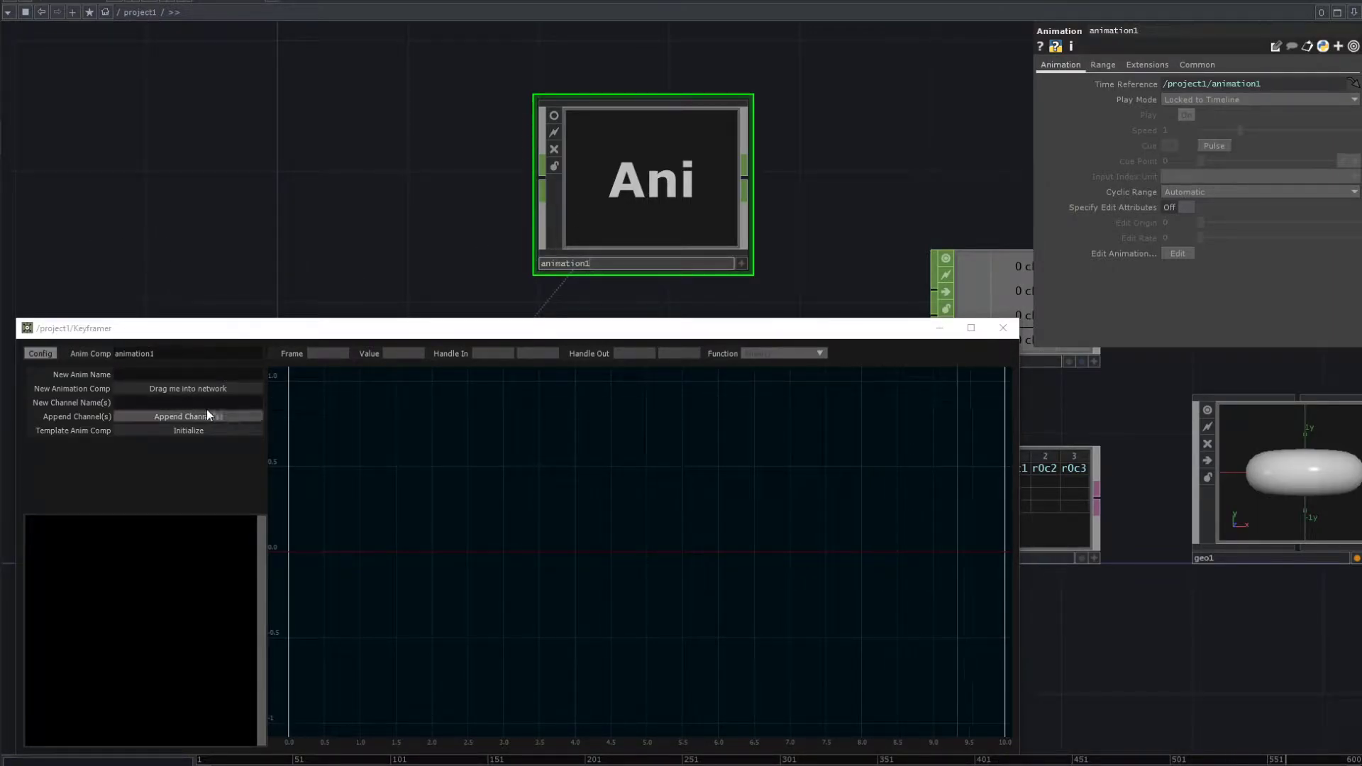
{"action": "left_click", "coordinate": [188, 403]}
{"action": "type", "text": "test"}
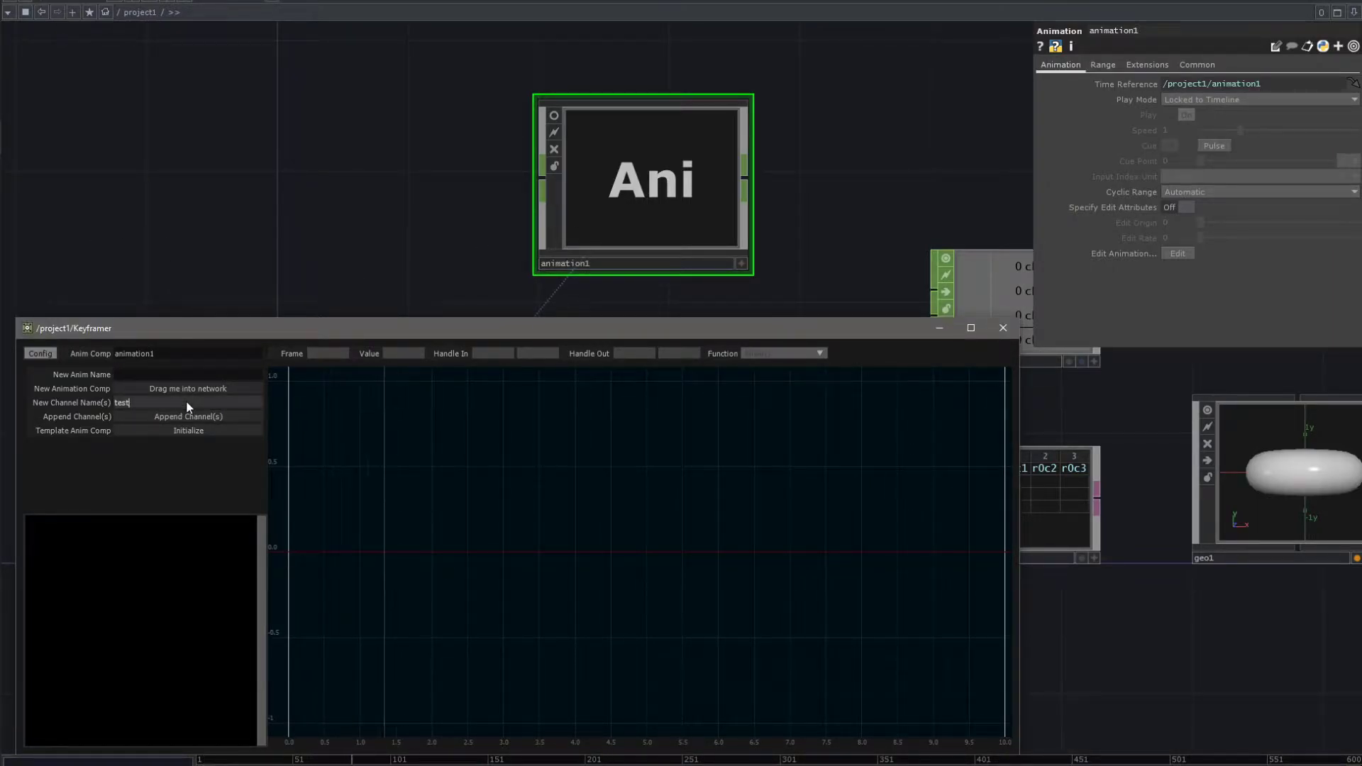
{"action": "type", "text": "1 test2 test"}
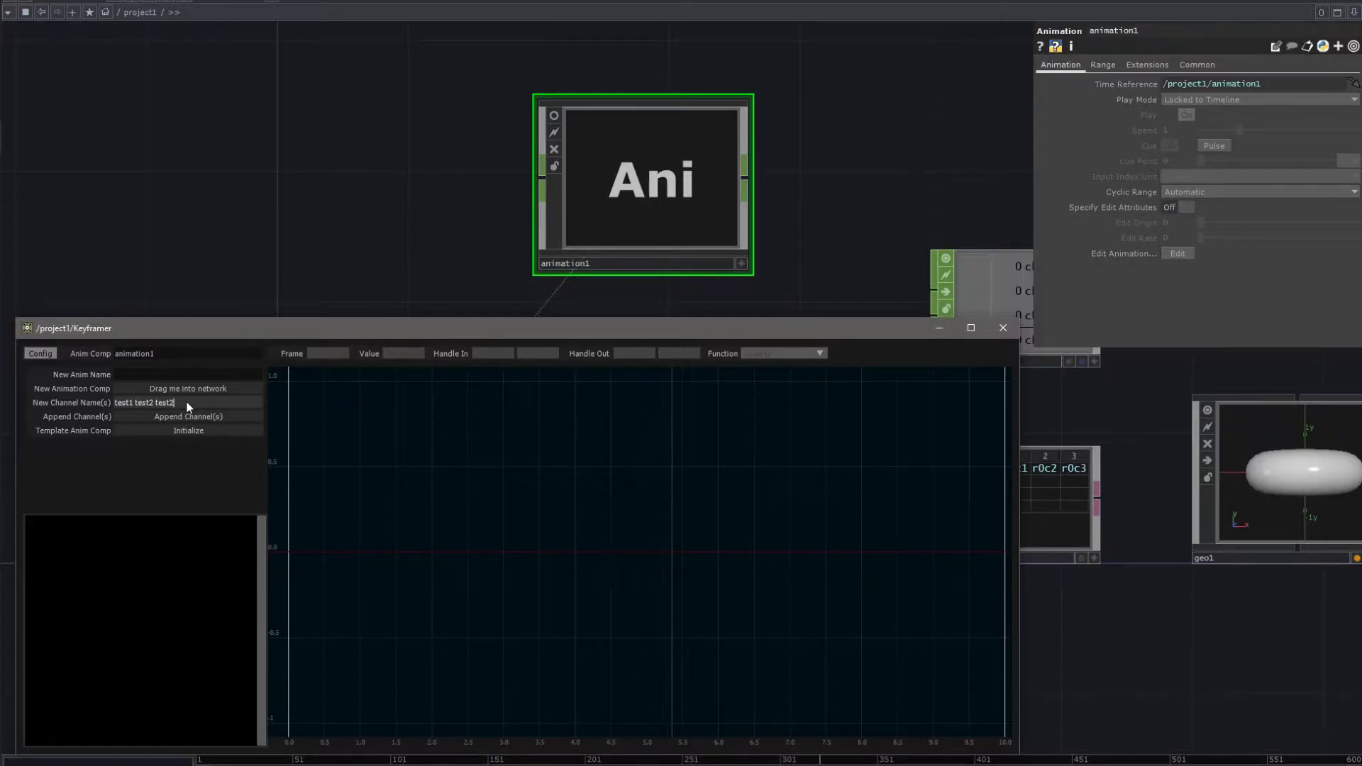
{"action": "type", "text": "2"}
{"action": "left_click", "coordinate": [180, 415]}
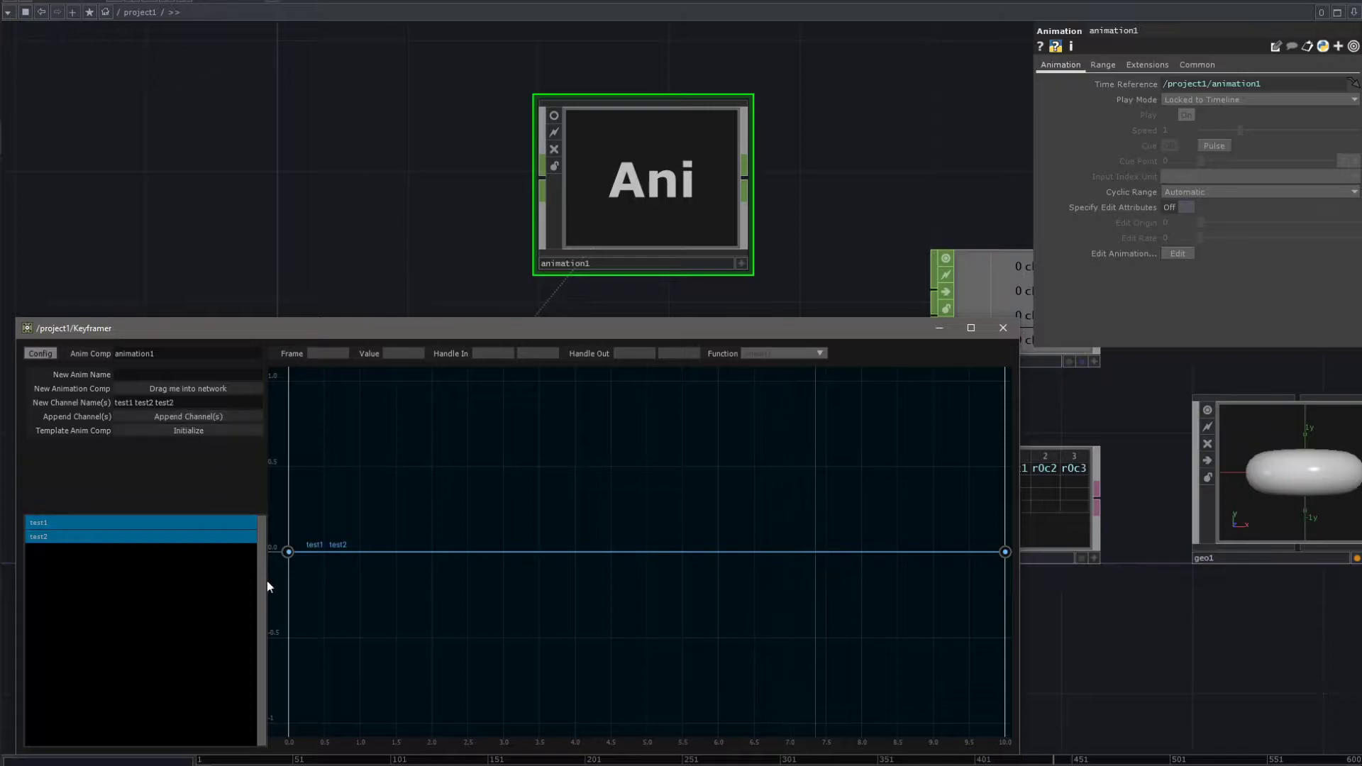
- Raise the first keyframe of test2 and move the first keyframe of test1 to frame 7 at about -0.09
{"action": "left_click_drag", "start_coordinate": [289, 552], "coordinate": [297, 488]}
{"action": "left_click", "coordinate": [290, 553]}
{"action": "mouse_move", "coordinate": [290, 552]}
{"action": "left_mouse_down"}
{"action": "mouse_move", "coordinate": [292, 603]}
{"action": "mouse_move", "coordinate": [299, 569]}
{"action": "left_mouse_up"}
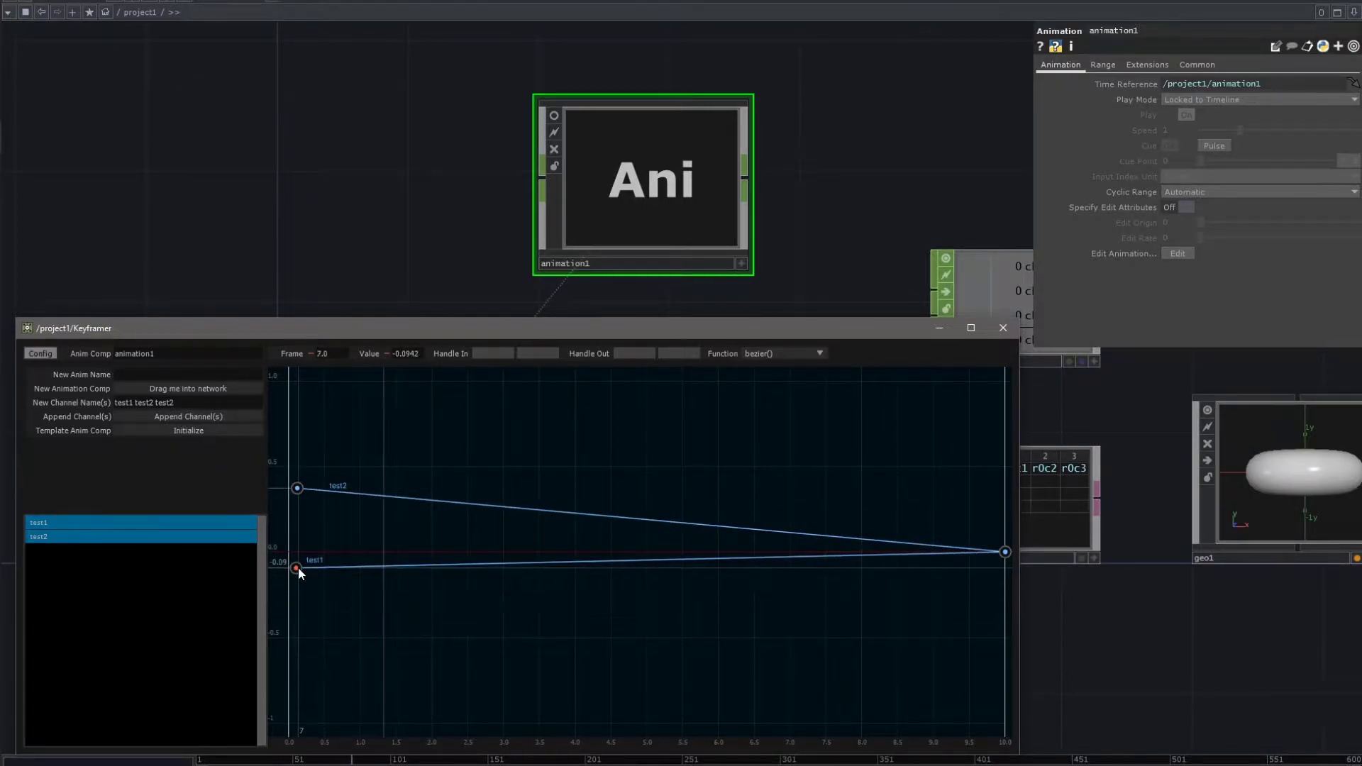
- Clear the new channel names and lower the first keyframe of test1 to about -0.19 at frame 8
{"action": "left_click", "coordinate": [174, 405]}
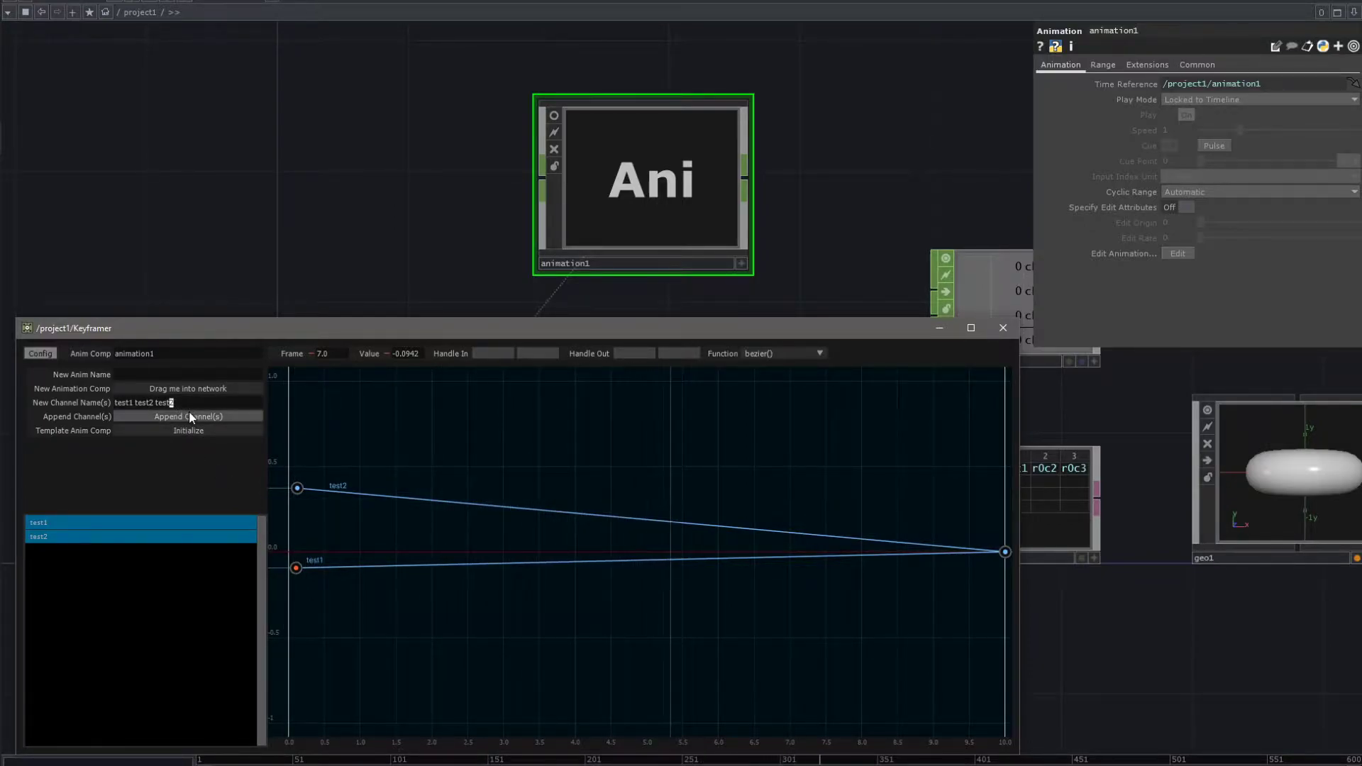
{"action": "left_click_drag", "start_coordinate": [162, 403], "coordinate": [111, 399]}
{"action": "key", "text": "BackSpace"}
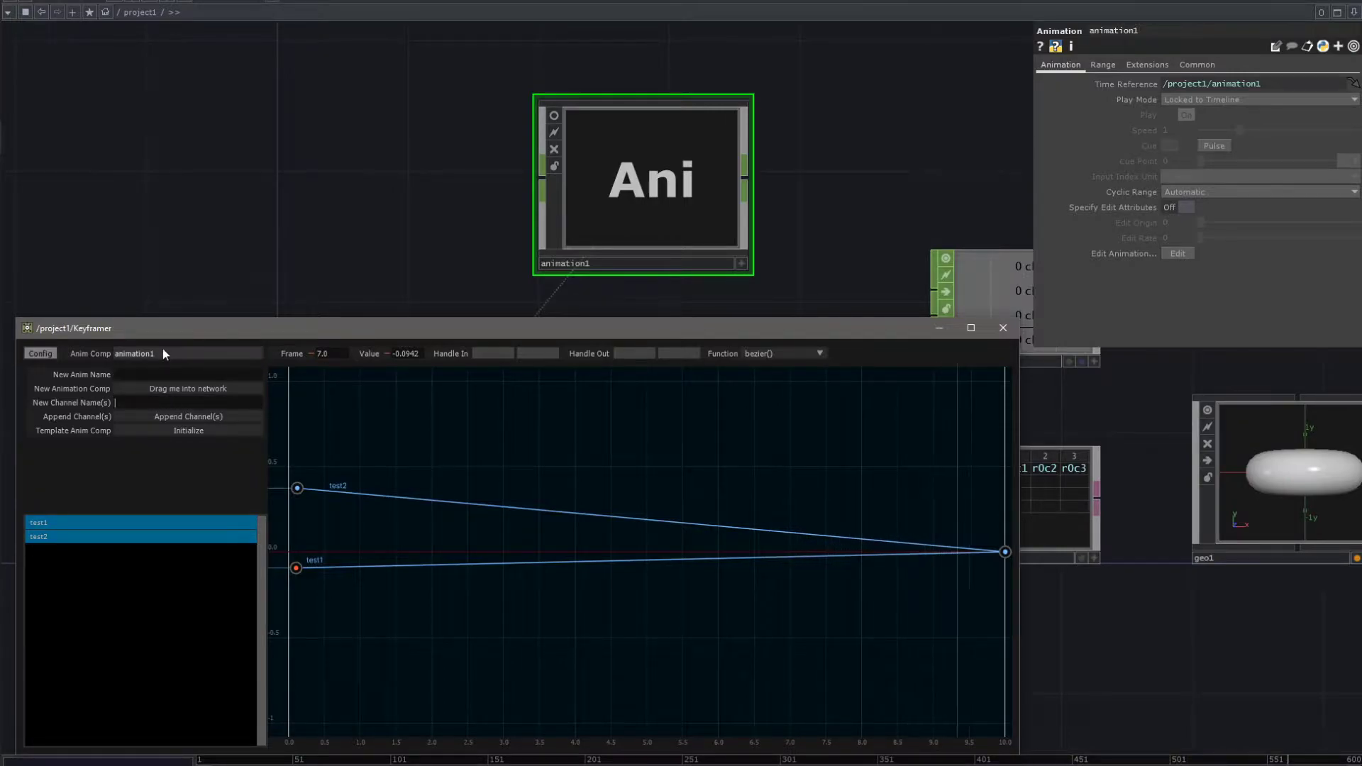
{"action": "left_click_drag", "start_coordinate": [296, 571], "coordinate": [297, 585]}
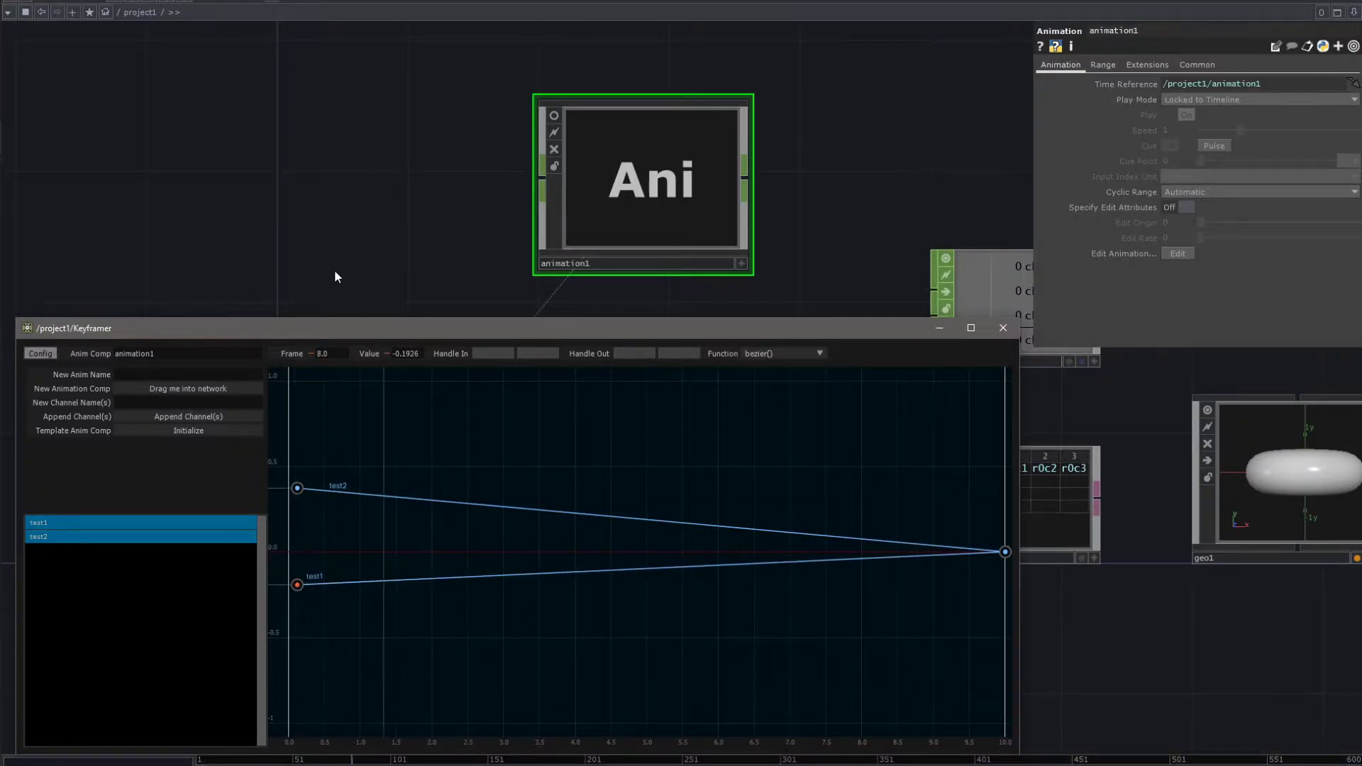
- Delete all displayed channels, test1 and test2, from animation1
{"action": "scroll", "coordinate": [313, 258], "scroll_direction": "down", "scroll_amount": 2}
{"action": "left_click_drag", "start_coordinate": [332, 191], "coordinate": [346, 139]}
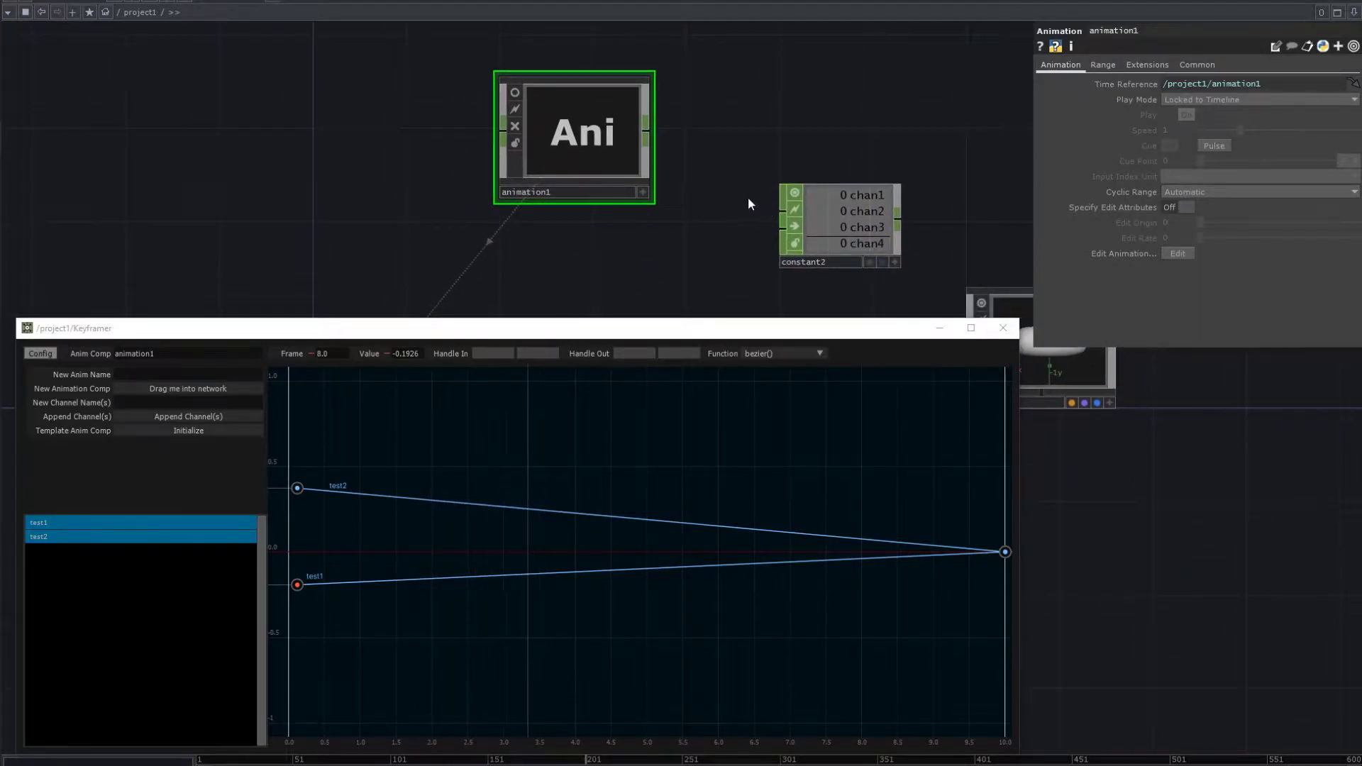
{"action": "left_click_drag", "start_coordinate": [749, 198], "coordinate": [603, 144]}
{"action": "right_click", "coordinate": [155, 533]}
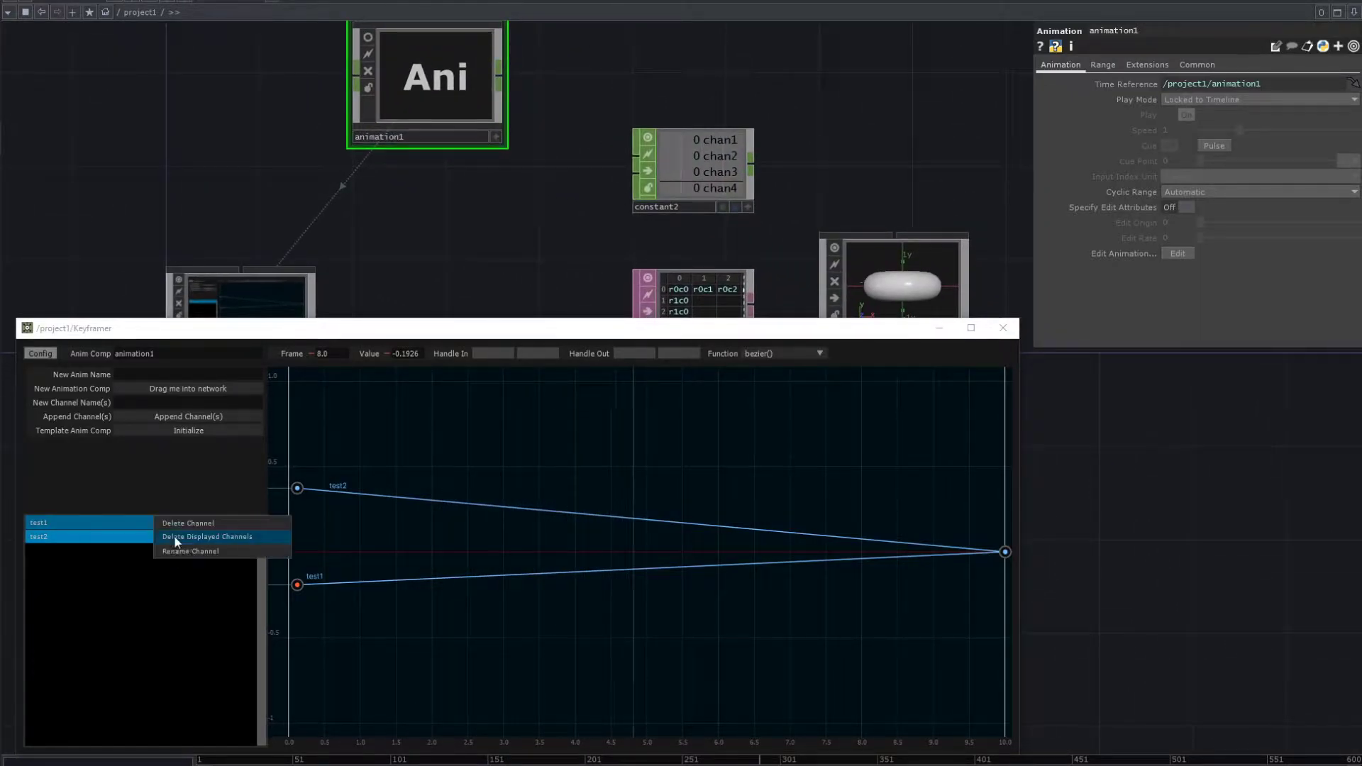
{"action": "left_click", "coordinate": [212, 538]}
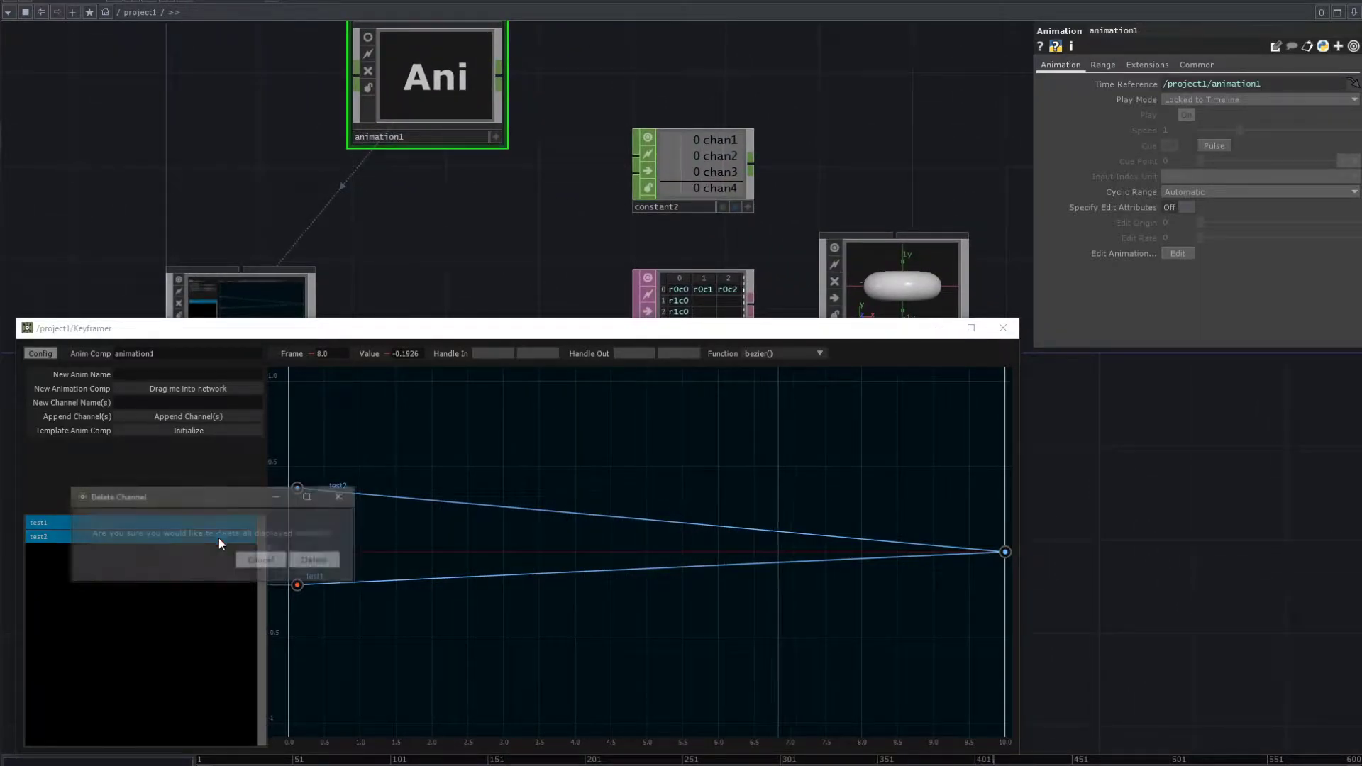
{"action": "left_click", "coordinate": [308, 560]}
- Create animation channels in the Keyframer from chan1, chan2, chan3 and chan4 of constant2
{"action": "left_click_drag", "start_coordinate": [750, 202], "coordinate": [628, 429]}
{"action": "left_click_drag", "start_coordinate": [712, 154], "coordinate": [608, 512]}
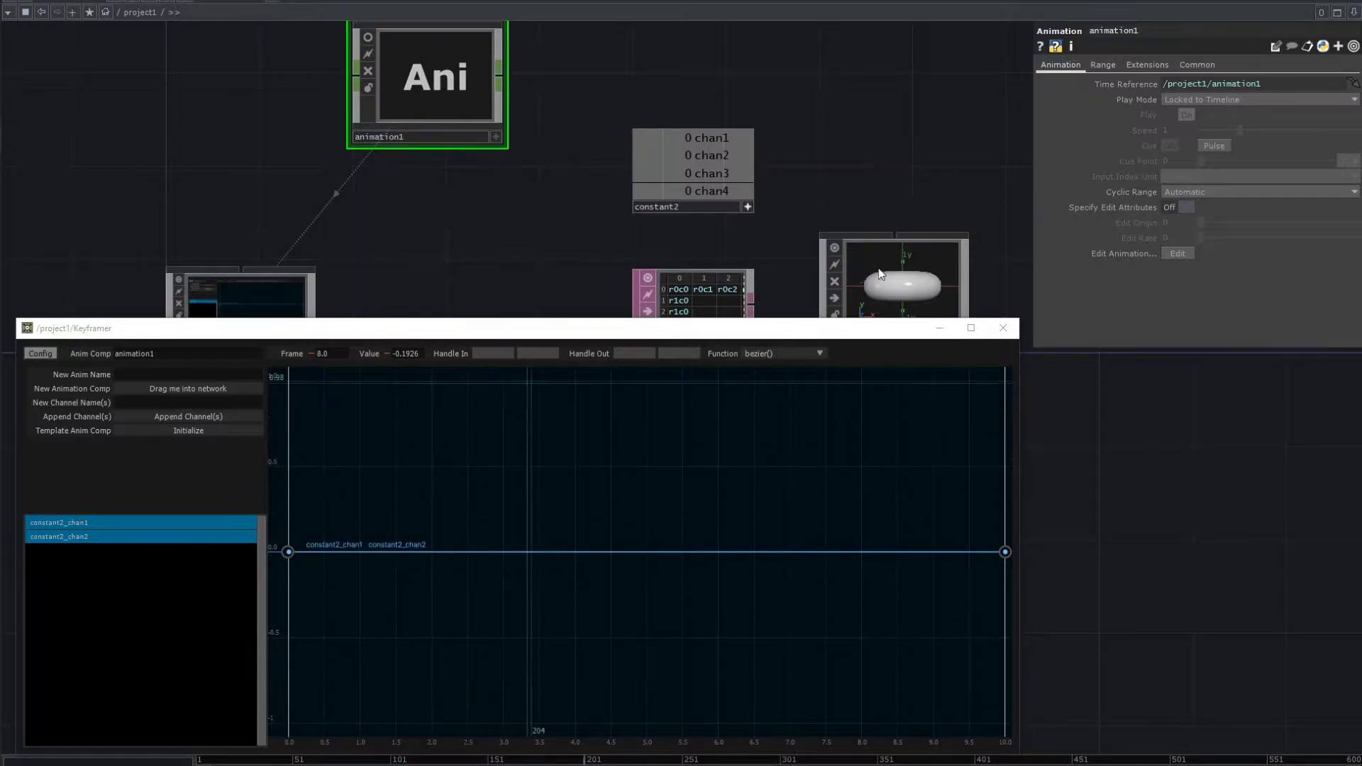
{"action": "left_click_drag", "start_coordinate": [732, 173], "coordinate": [666, 487]}
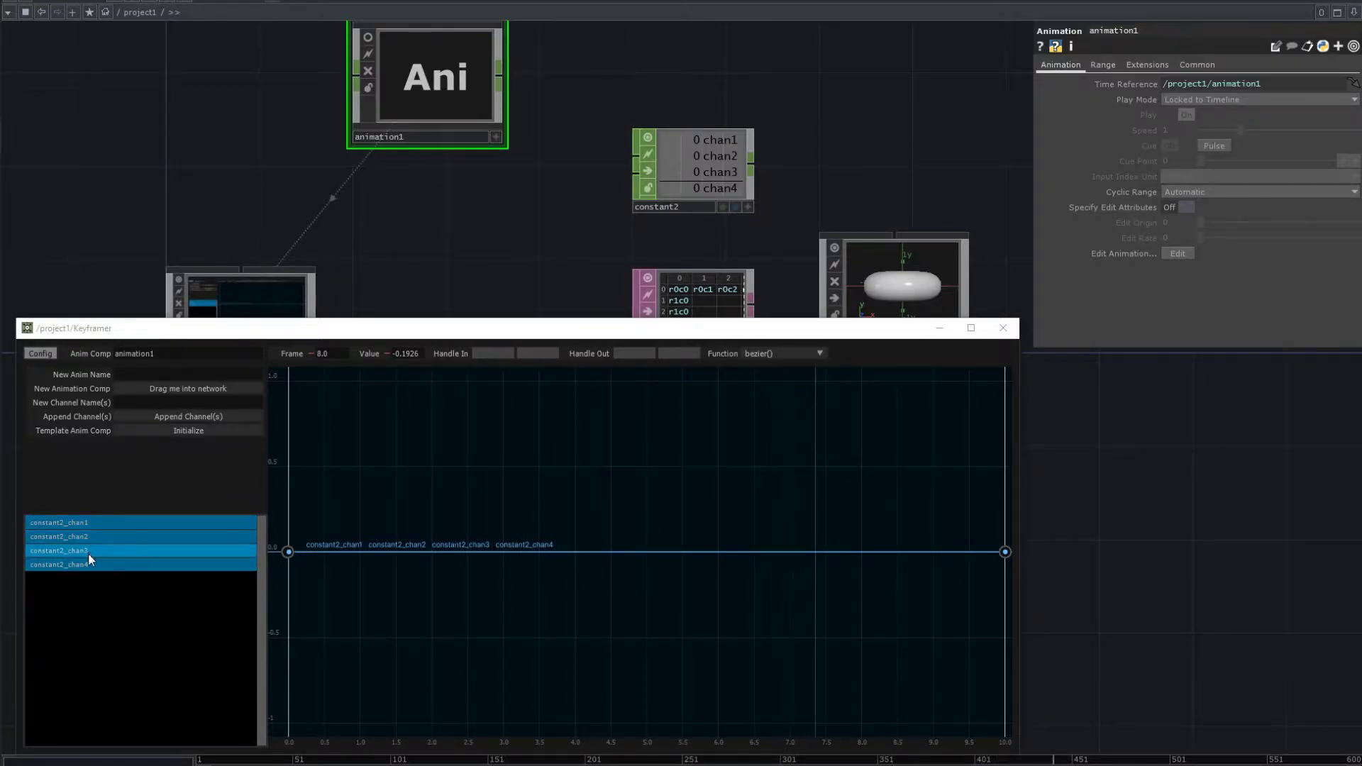
- Delete all displayed channels that were created from constant2
{"action": "right_click", "coordinate": [179, 521]}
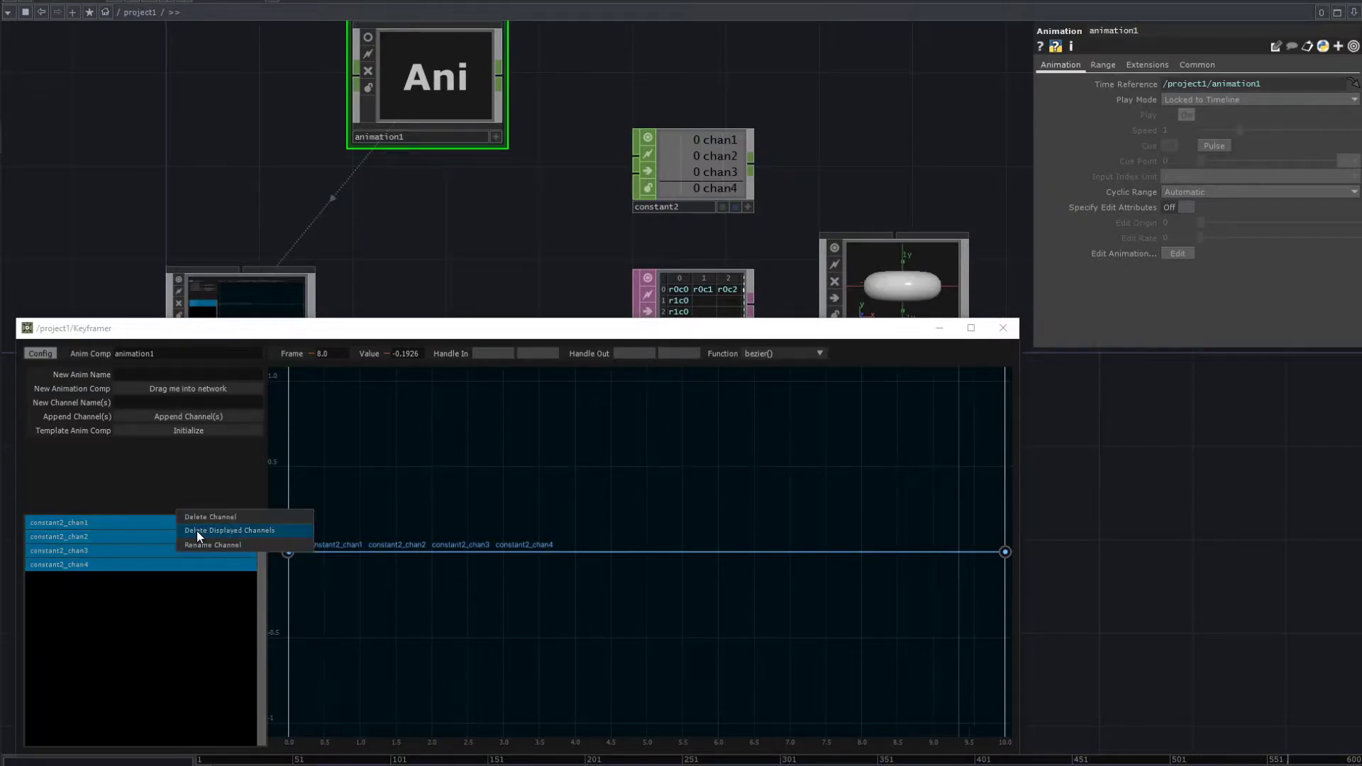
{"action": "left_click", "coordinate": [210, 530]}
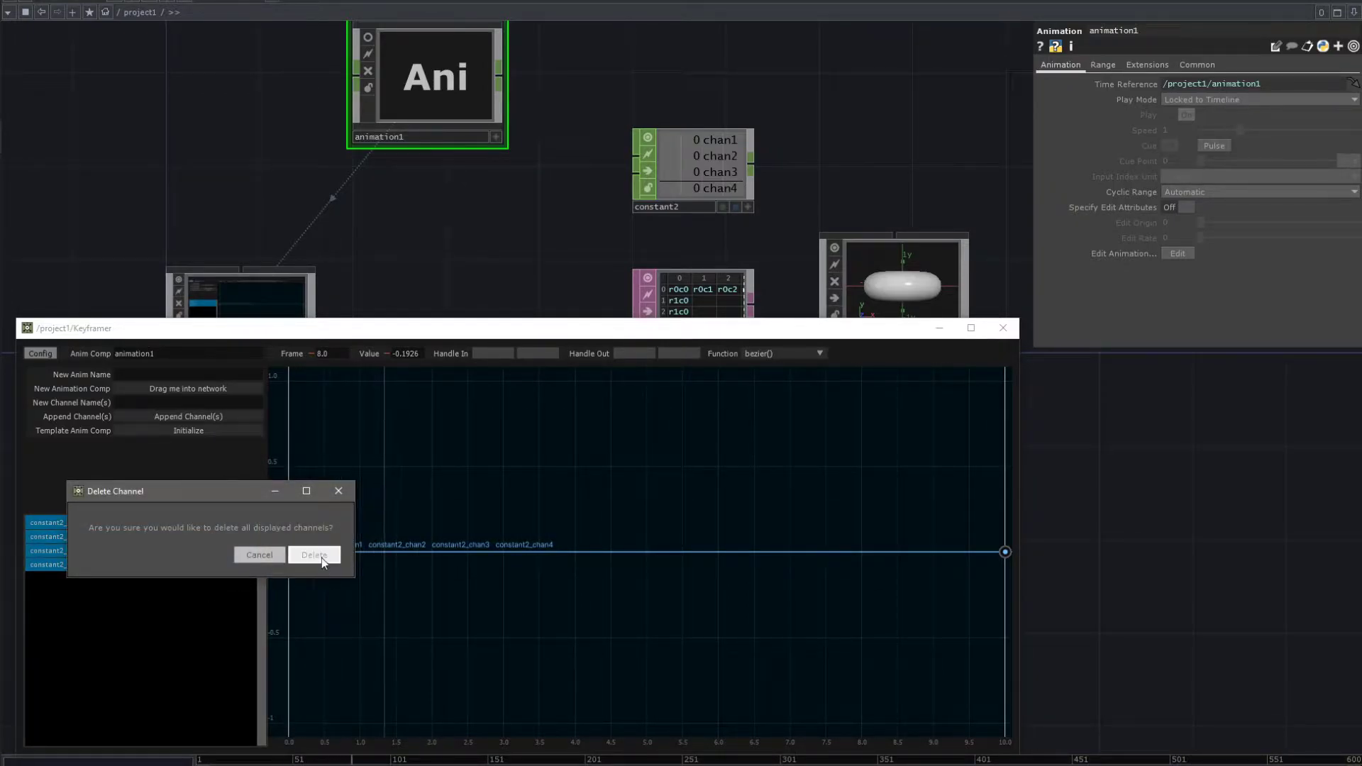
{"action": "left_click", "coordinate": [322, 557]}
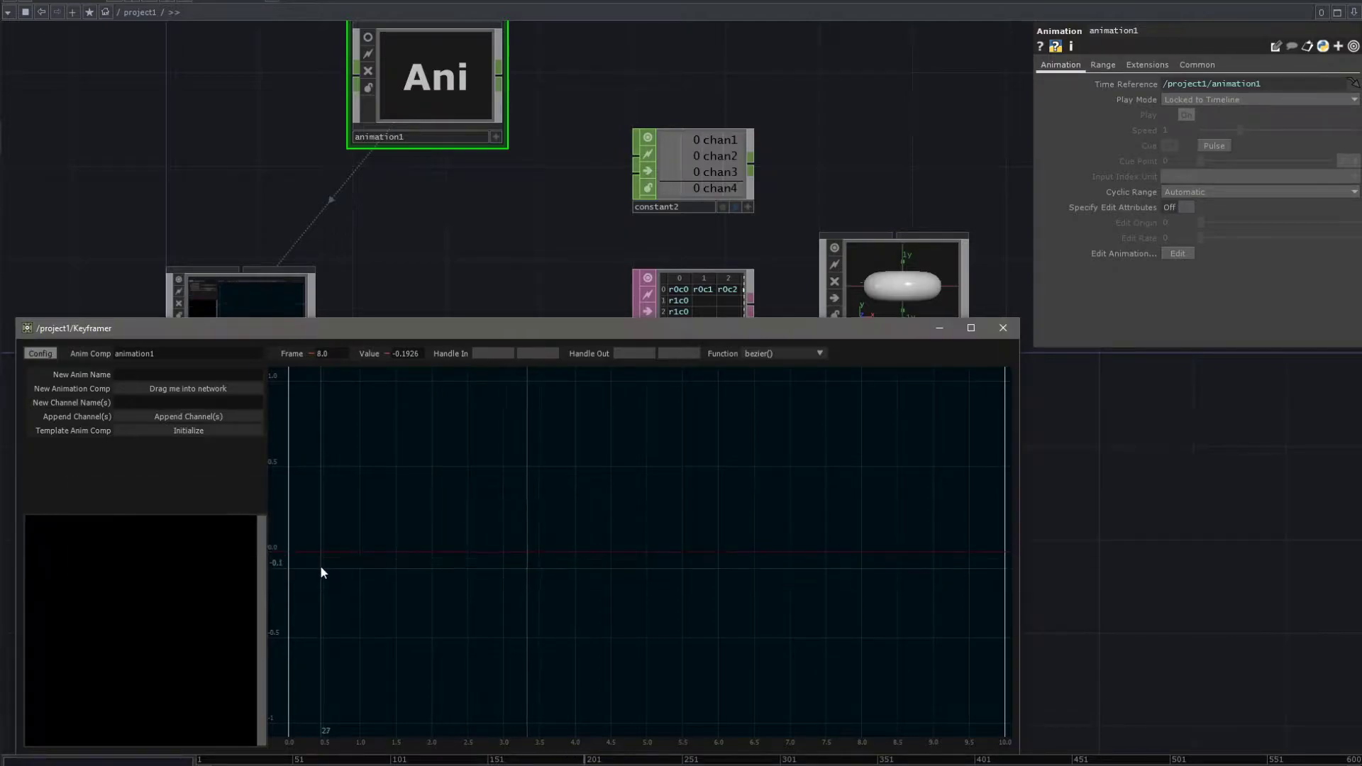
- Create animation channels in the Keyframer from the first row of table1
{"action": "left_click_drag", "start_coordinate": [560, 262], "coordinate": [598, 210]}
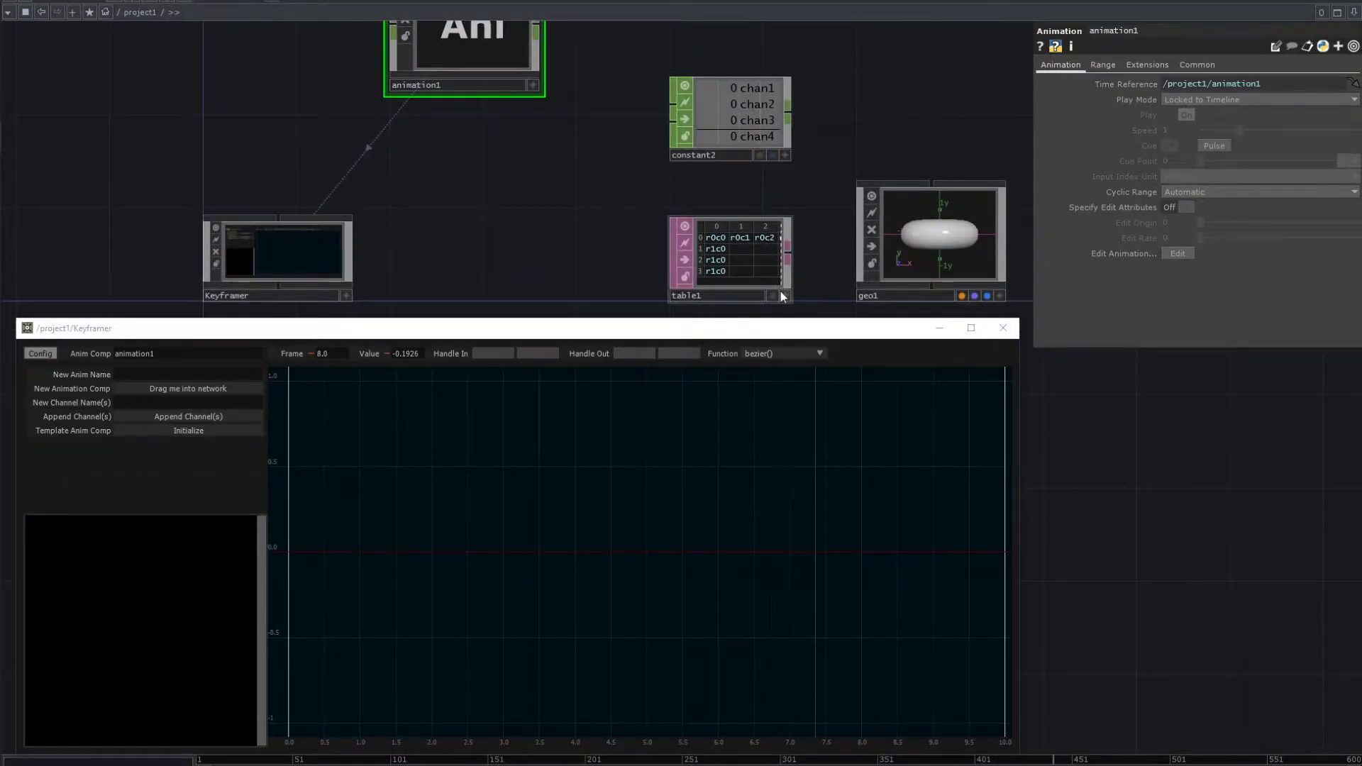
{"action": "left_click_drag", "start_coordinate": [713, 257], "coordinate": [509, 467]}
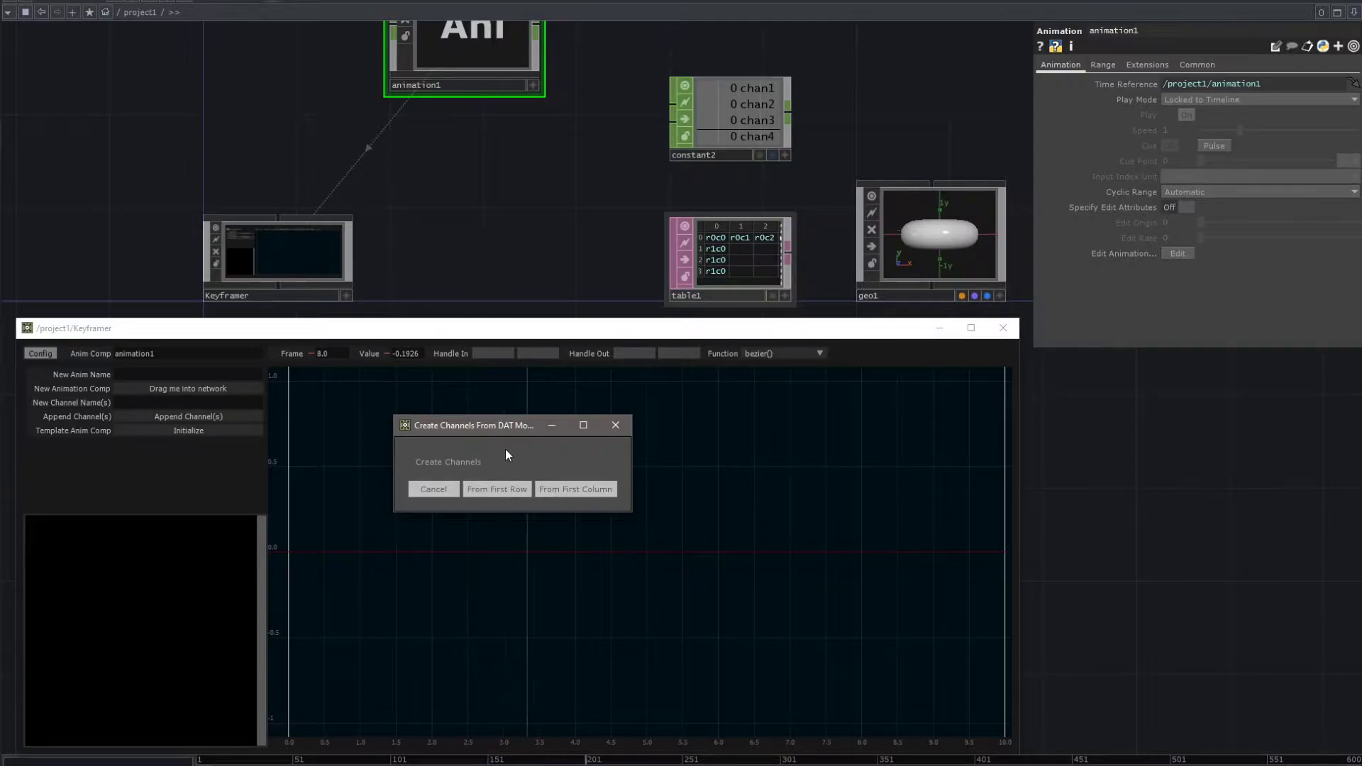
{"action": "left_click", "coordinate": [494, 490]}
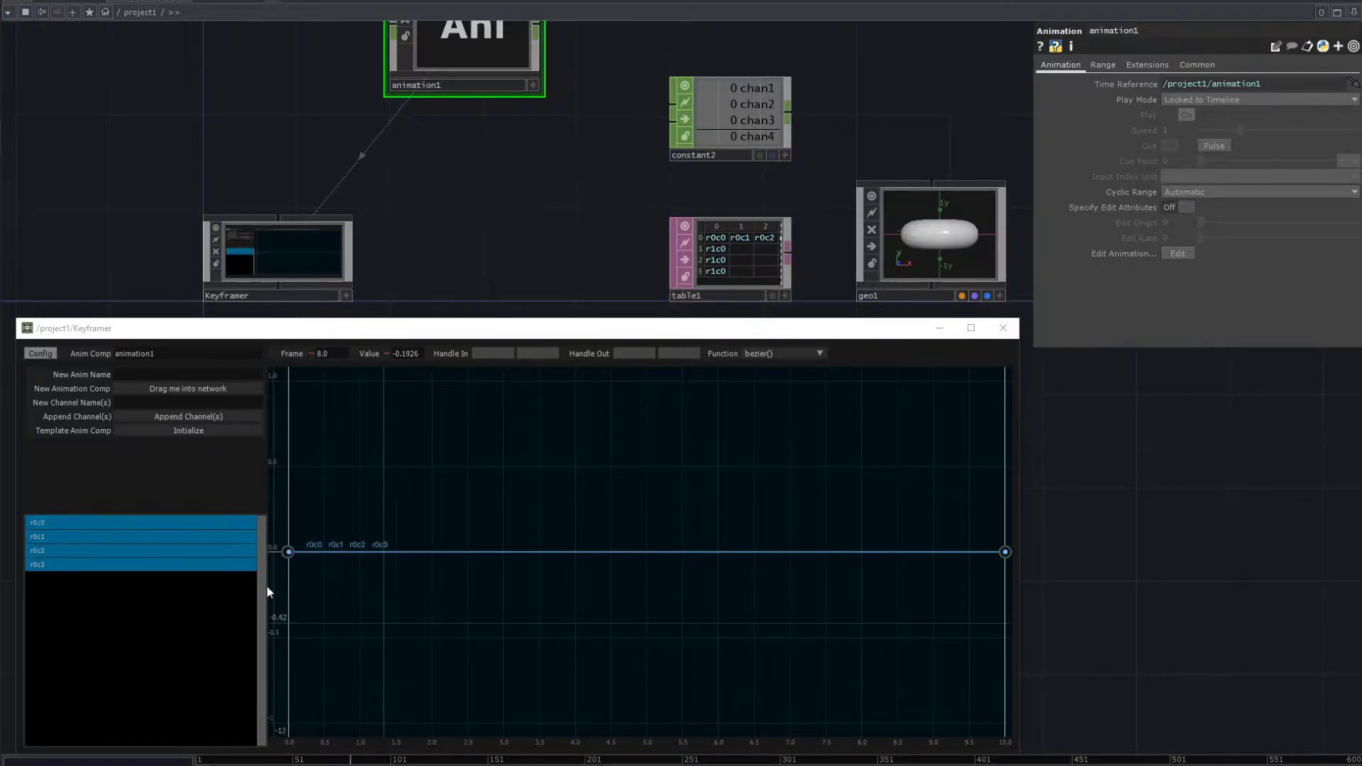
- Make the table1 viewer active and examine the first-row and first-column cells that can supply channel names
{"action": "scroll", "coordinate": [738, 261], "scroll_direction": "up", "scroll_amount": 3}
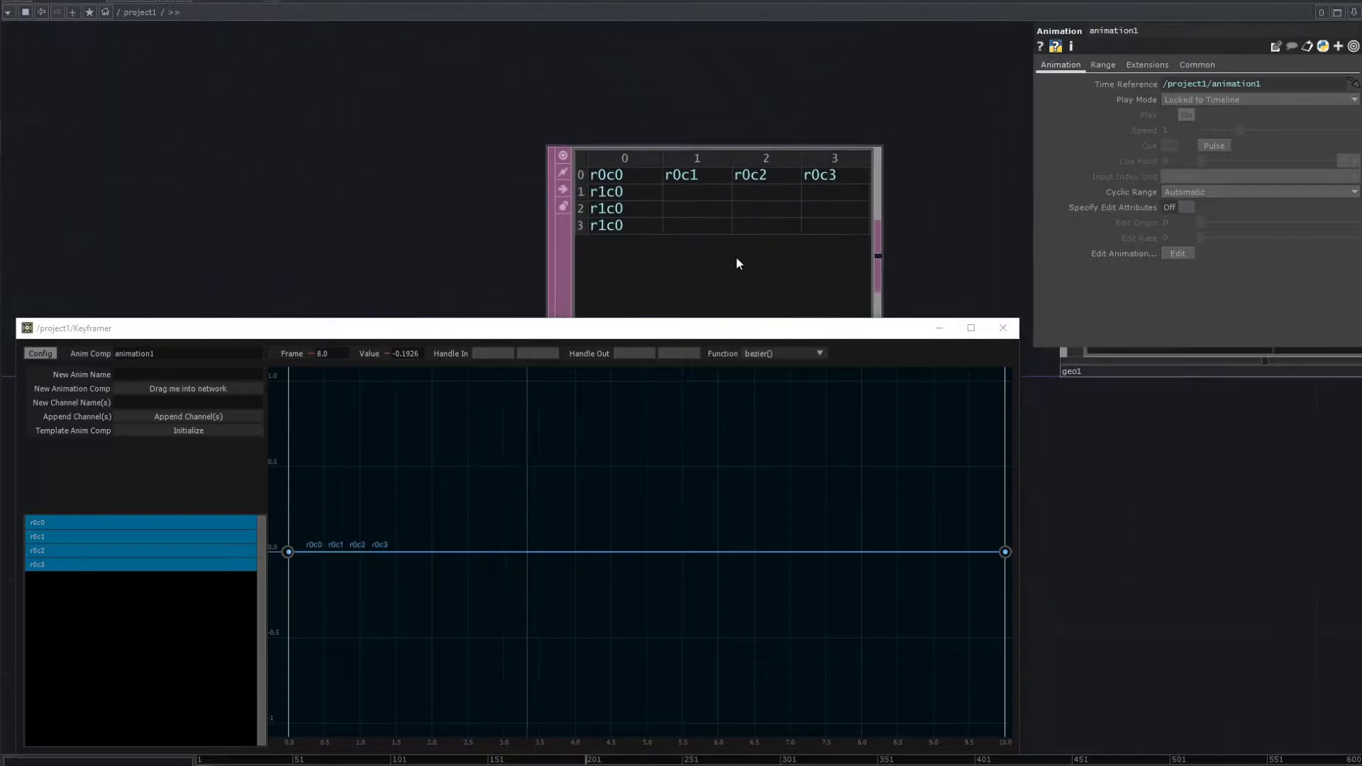
{"action": "scroll", "coordinate": [735, 257], "scroll_direction": "down", "scroll_amount": 1}
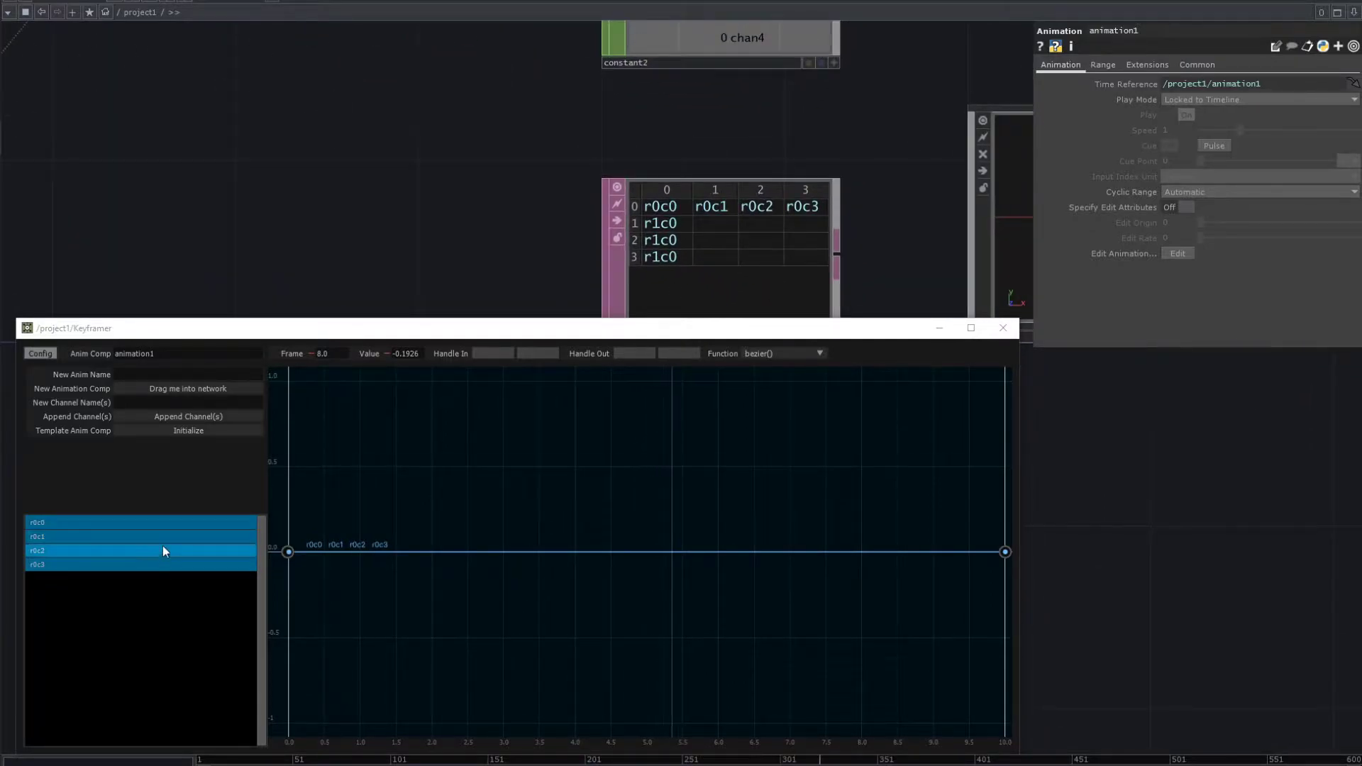
{"action": "left_click_drag", "start_coordinate": [529, 175], "coordinate": [524, 134]}
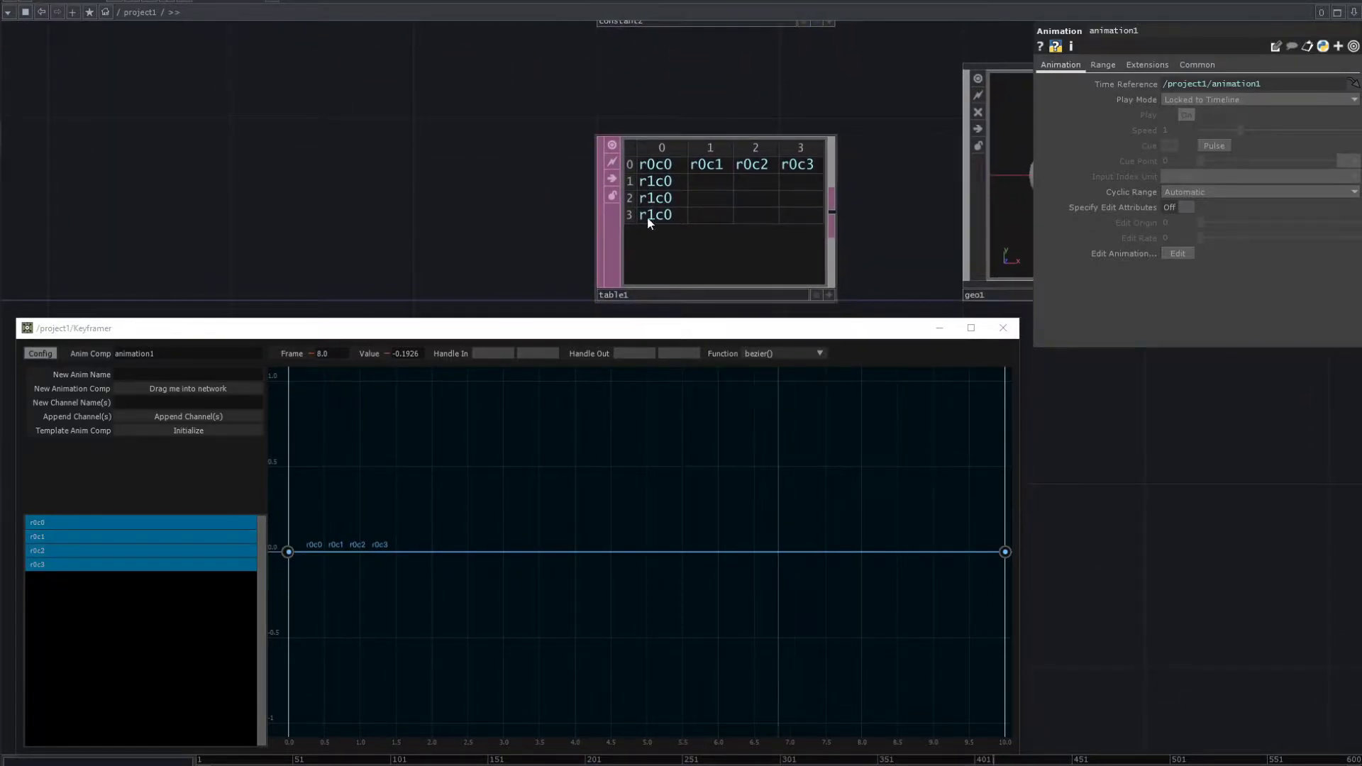
{"action": "left_click", "coordinate": [828, 295]}
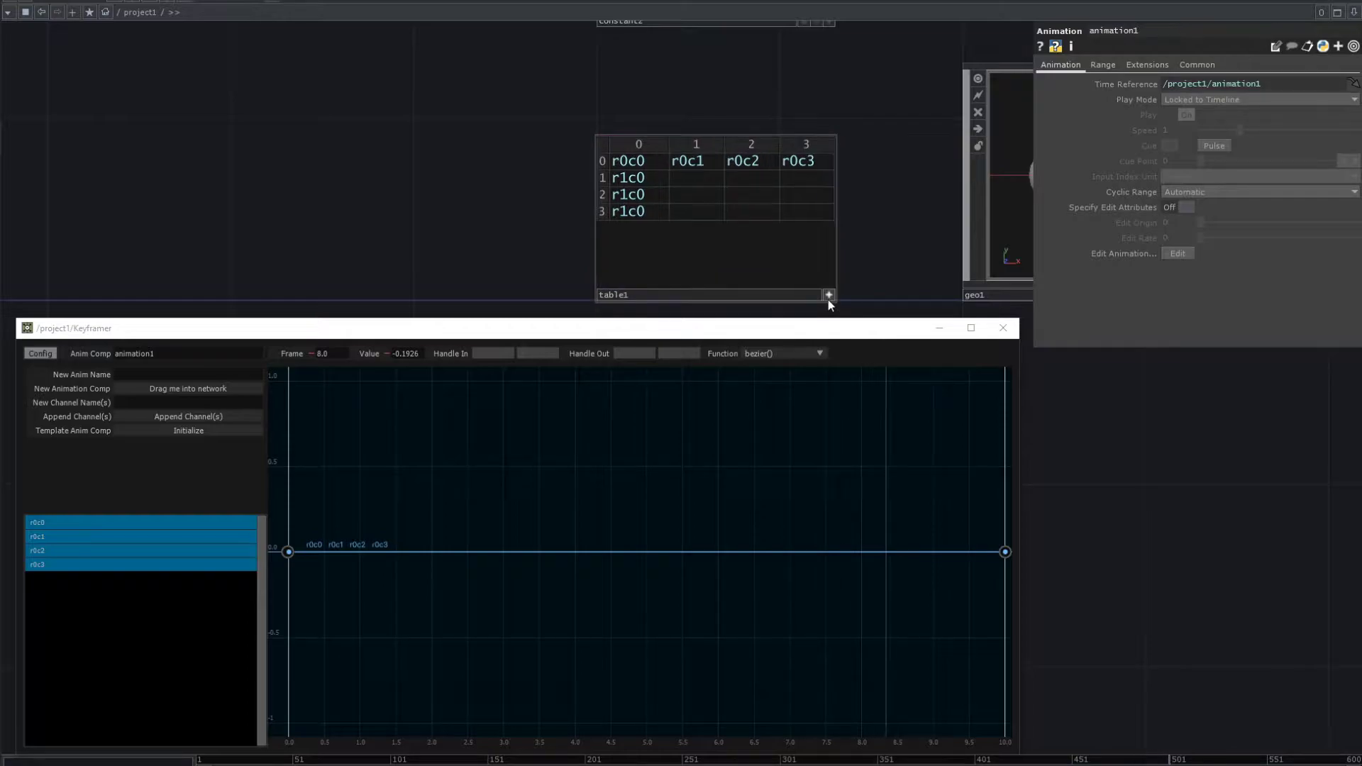
{"action": "left_click", "coordinate": [701, 170]}
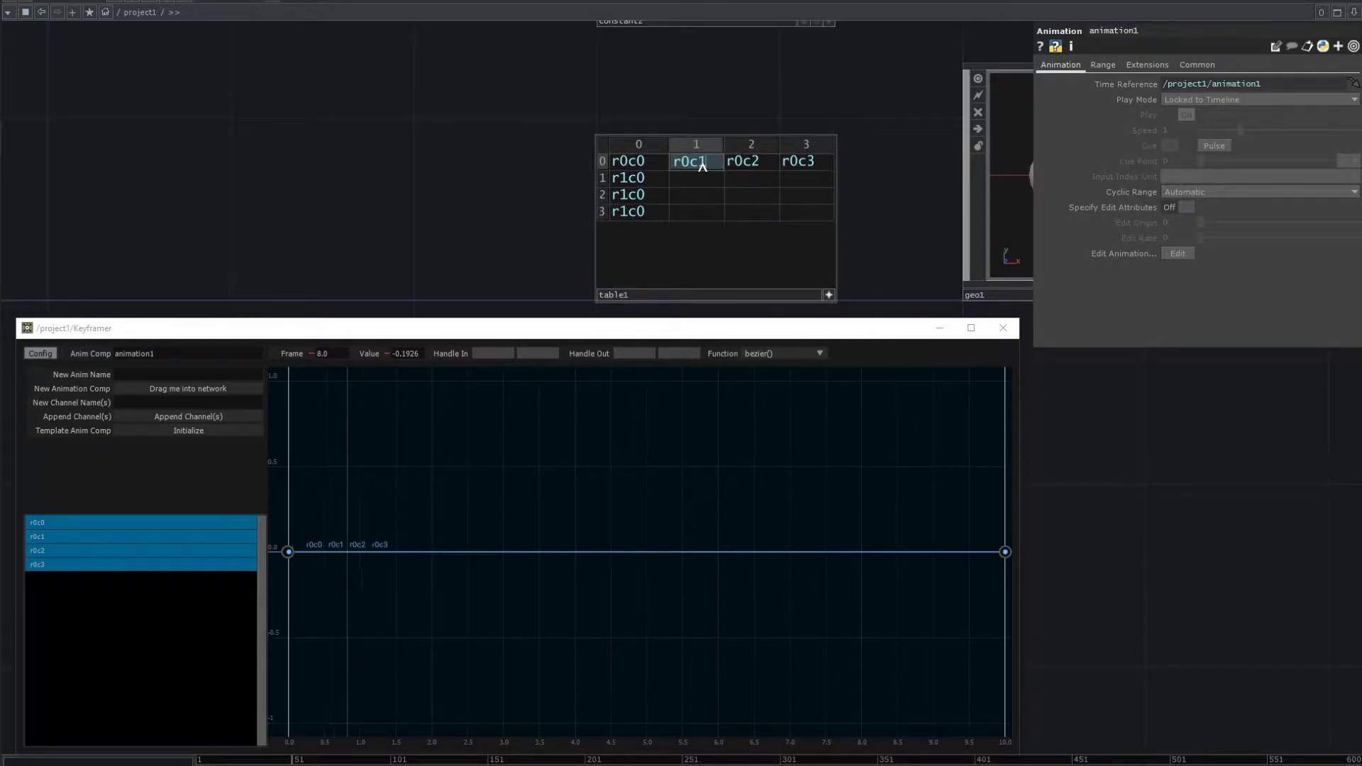
{"action": "left_click", "coordinate": [629, 161]}
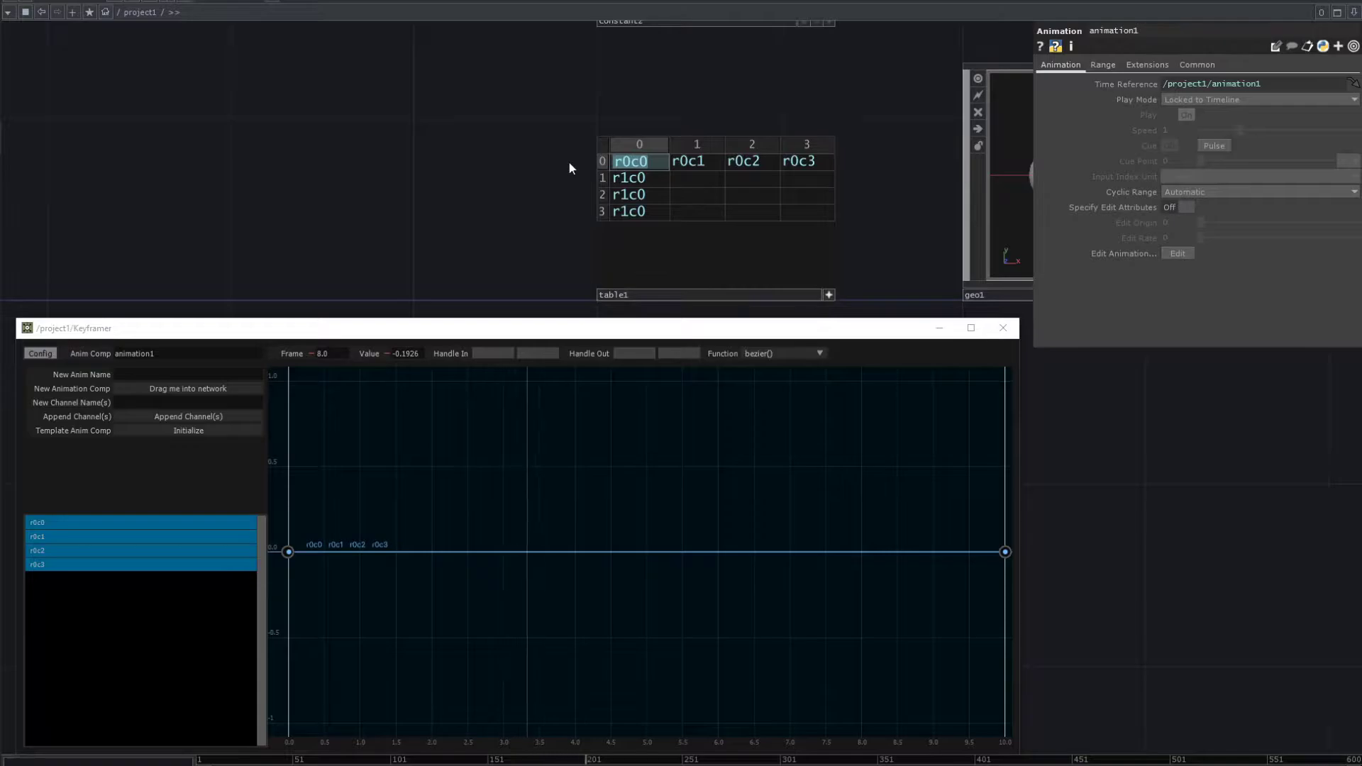
- Delete all displayed channels that were created from table1's first row
{"action": "right_click", "coordinate": [196, 549]}
{"action": "left_click", "coordinate": [215, 555]}
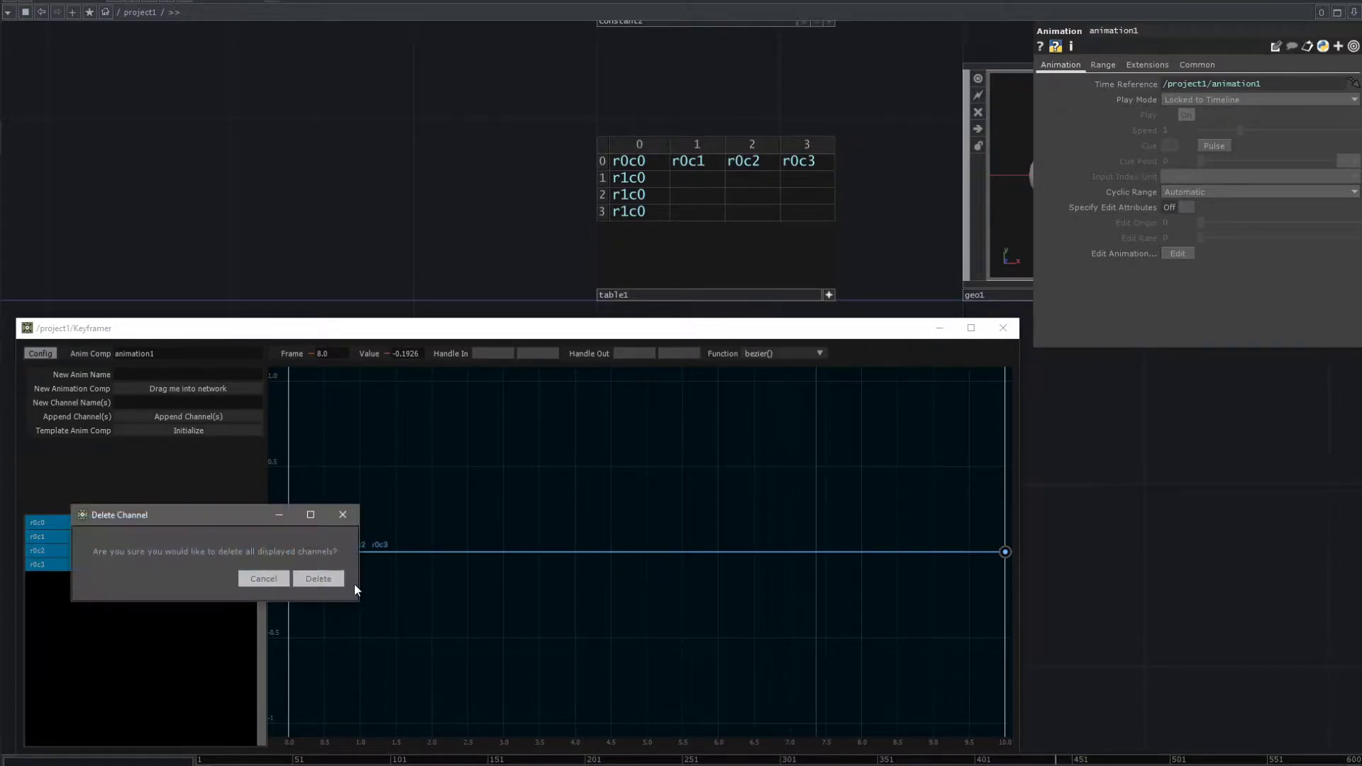
{"action": "left_click", "coordinate": [339, 581]}
{"action": "scroll", "coordinate": [546, 248], "scroll_direction": "down", "scroll_amount": 3}
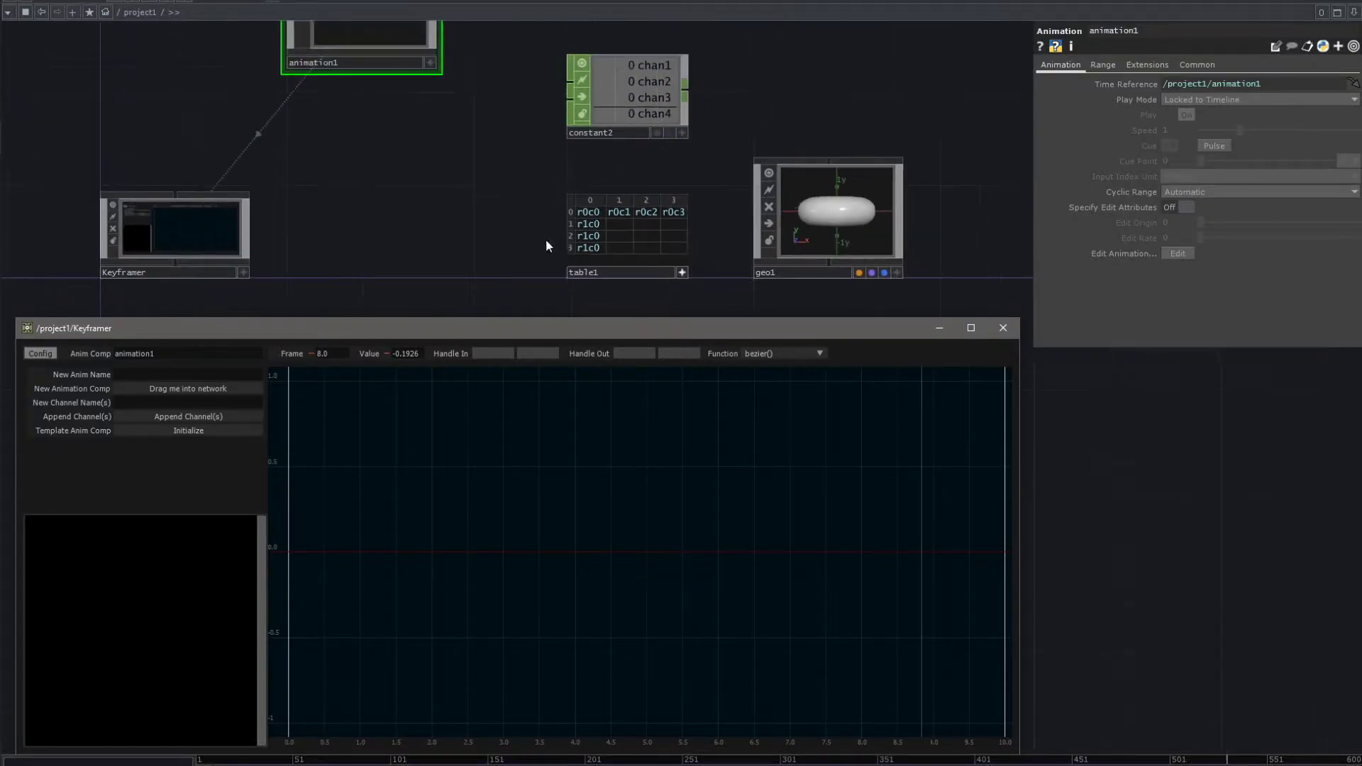
- Create Keyframer channels from geo1's Translate tx, ty and tz parameters
{"action": "left_click", "coordinate": [848, 214]}
{"action": "left_click", "coordinate": [1111, 116]}
{"action": "left_click_drag", "start_coordinate": [1012, 129], "coordinate": [584, 456]}
{"action": "left_click_drag", "start_coordinate": [1013, 151], "coordinate": [751, 422]}
{"action": "left_click_drag", "start_coordinate": [1011, 165], "coordinate": [752, 468]}
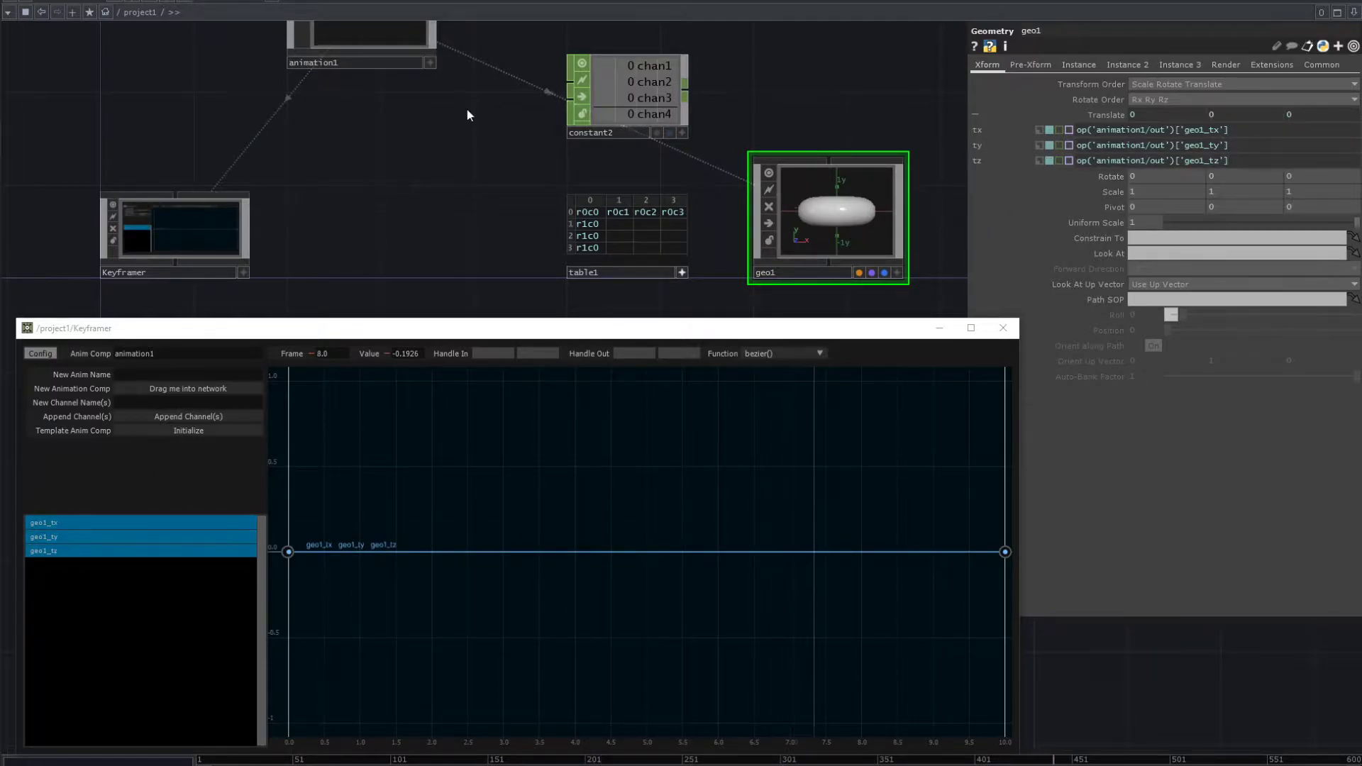
- Reposition constant2 and animation1 in the network and examine the tx expression that links geo1 to the animation
{"action": "left_click_drag", "start_coordinate": [631, 76], "coordinate": [623, 94]}
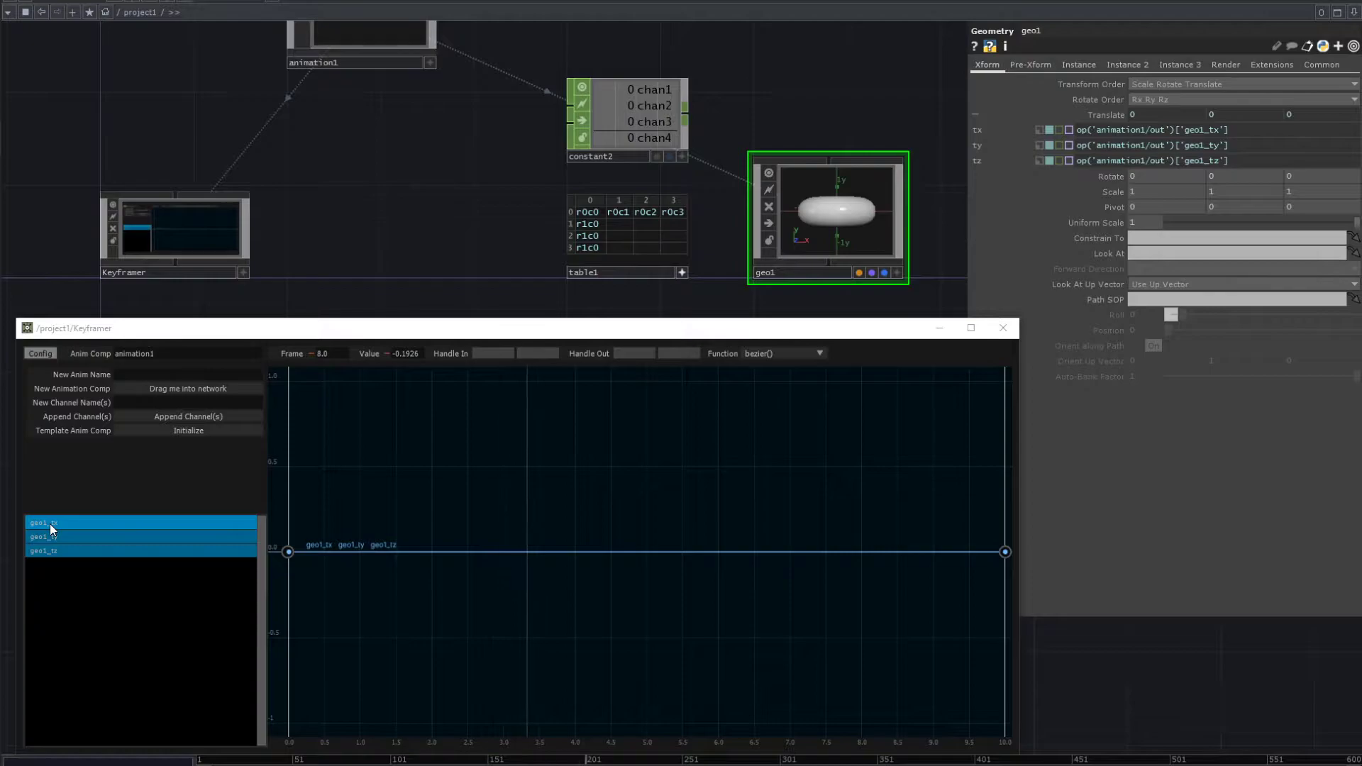
{"action": "left_click", "coordinate": [1220, 132]}
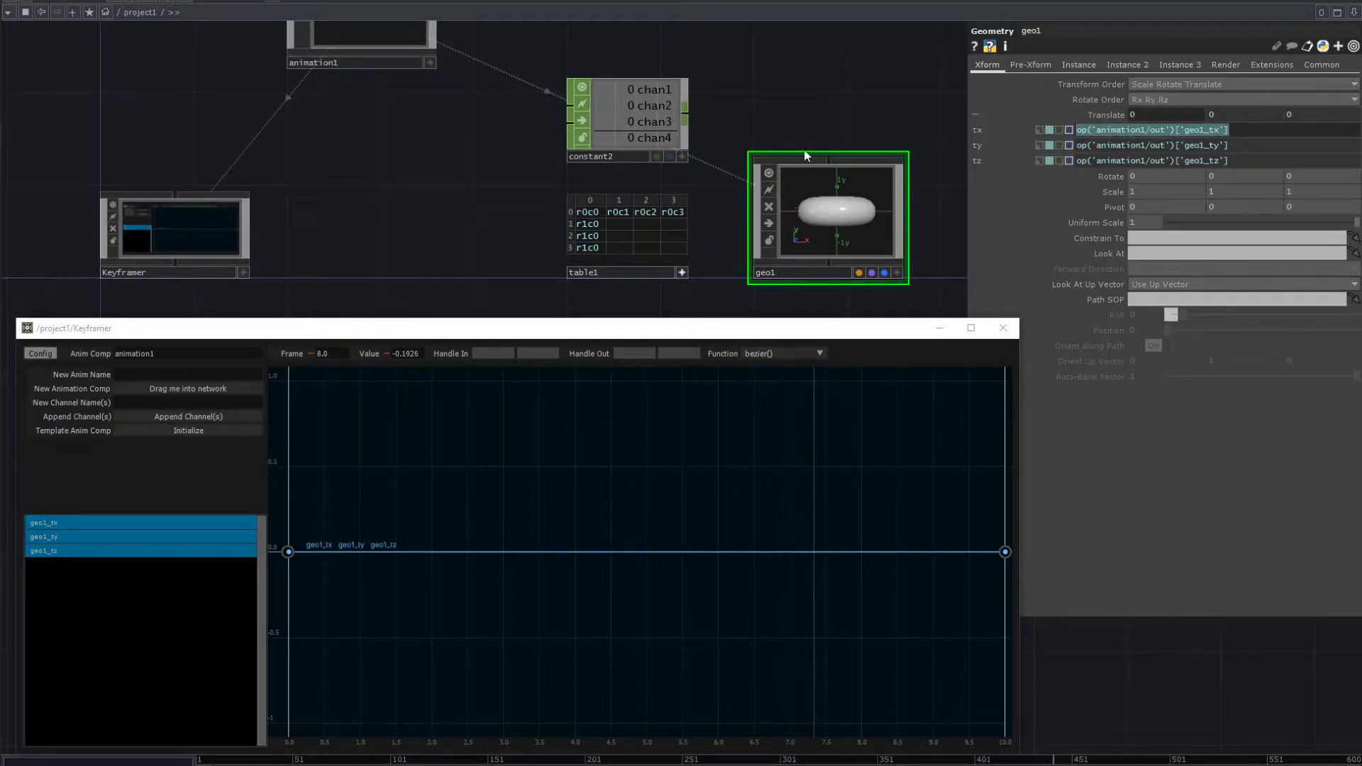
{"action": "left_click_drag", "start_coordinate": [401, 37], "coordinate": [435, 103]}
{"action": "mouse_move", "coordinate": [1108, 110]}
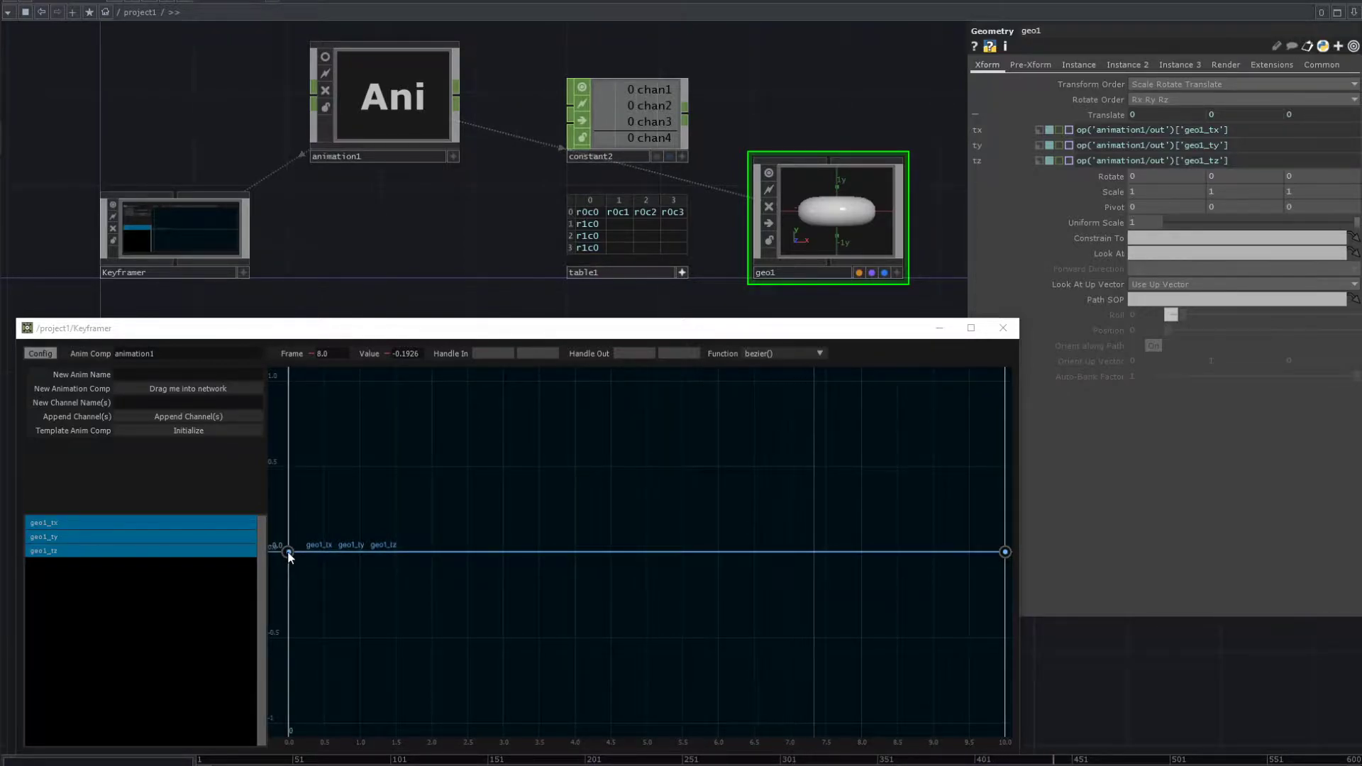
- Move the first keyframes apart: geo1_tz to about 0.85, geo1_ty to about -0.55 and geo1_tx to frame 18 at about 0.01
{"action": "left_click_drag", "start_coordinate": [288, 552], "coordinate": [313, 406]}
{"action": "left_click_drag", "start_coordinate": [289, 553], "coordinate": [329, 646]}
{"action": "mouse_move", "coordinate": [291, 560]}
{"action": "left_mouse_down"}
{"action": "mouse_move", "coordinate": [323, 568]}
{"action": "mouse_move", "coordinate": [310, 550]}
{"action": "left_mouse_up"}
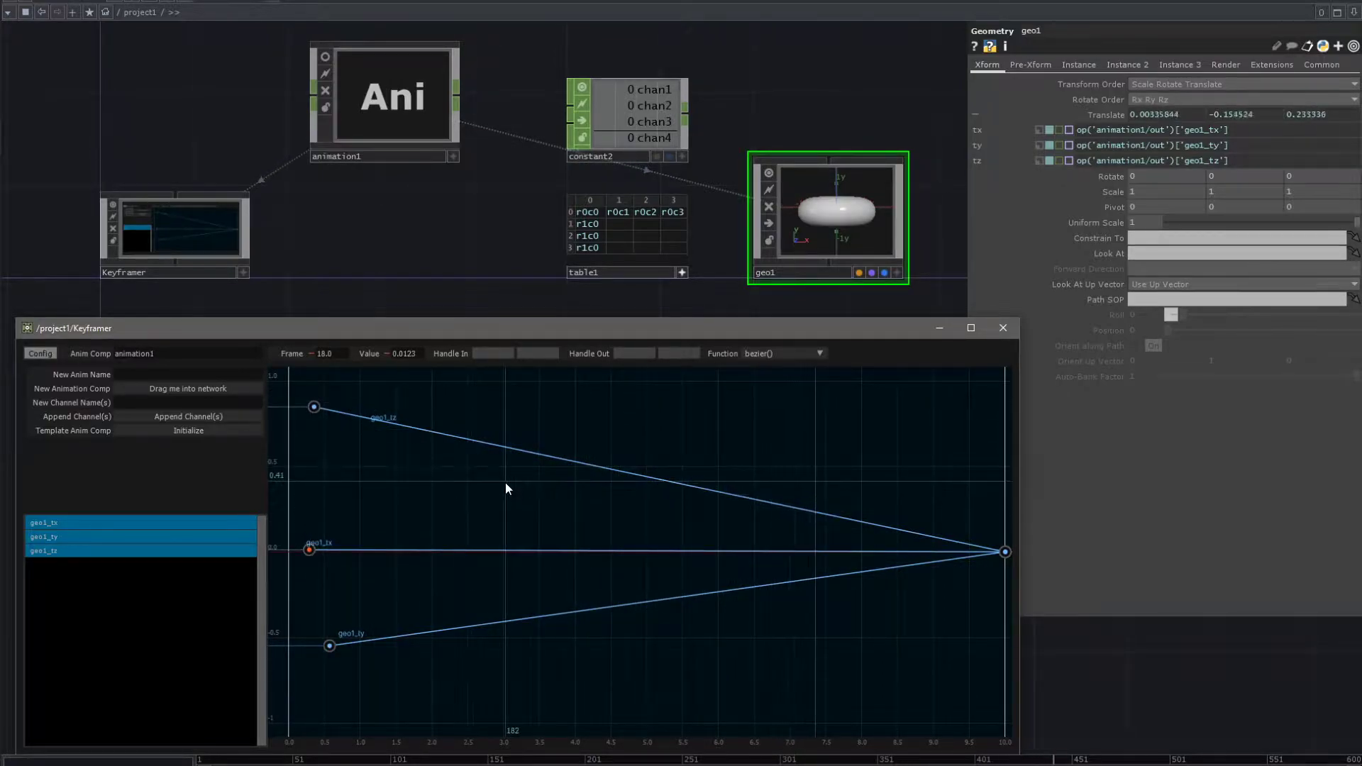
- Add two keyframes to each of the geo1_tz, geo1_tx and geo1_ty curves, near frames 150 and 265
{"action": "left_click_drag", "start_coordinate": [651, 503], "coordinate": [596, 518]}
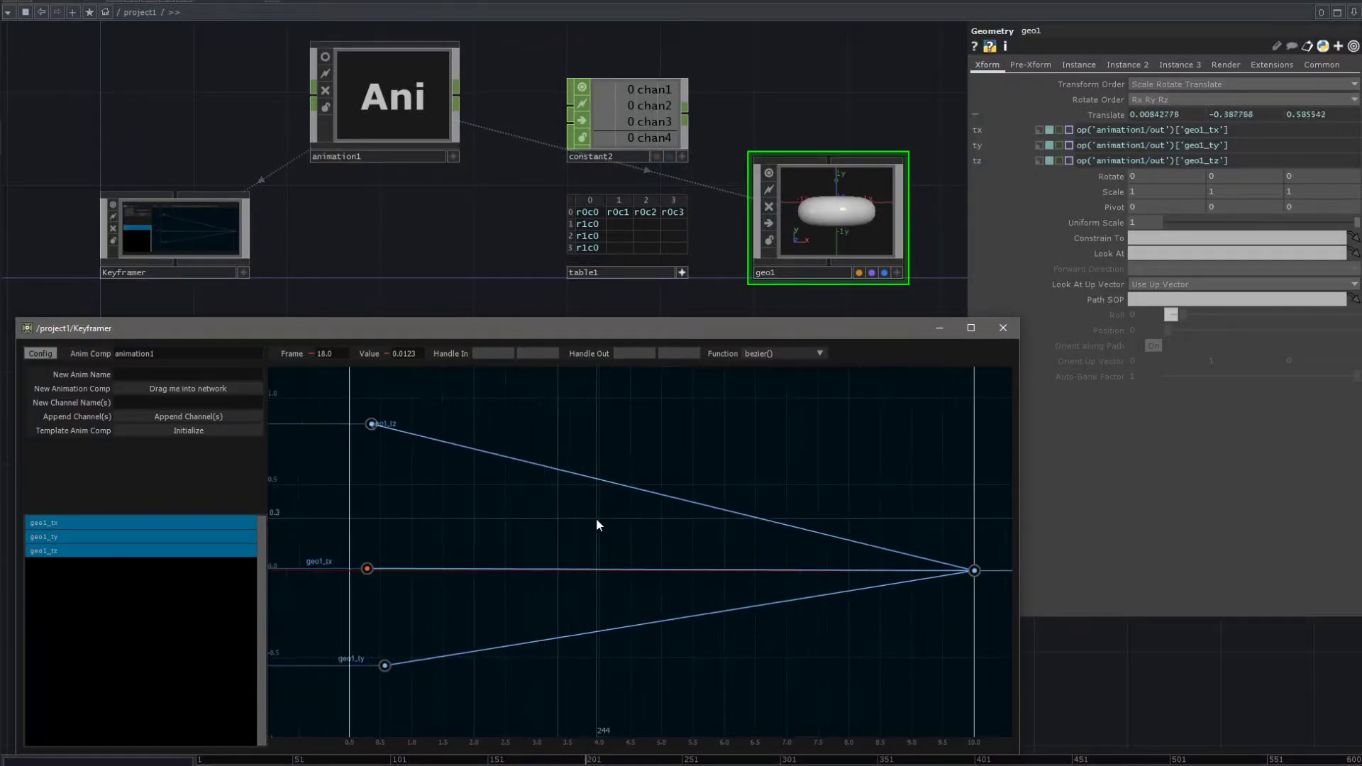
{"action": "key", "text": "h"}
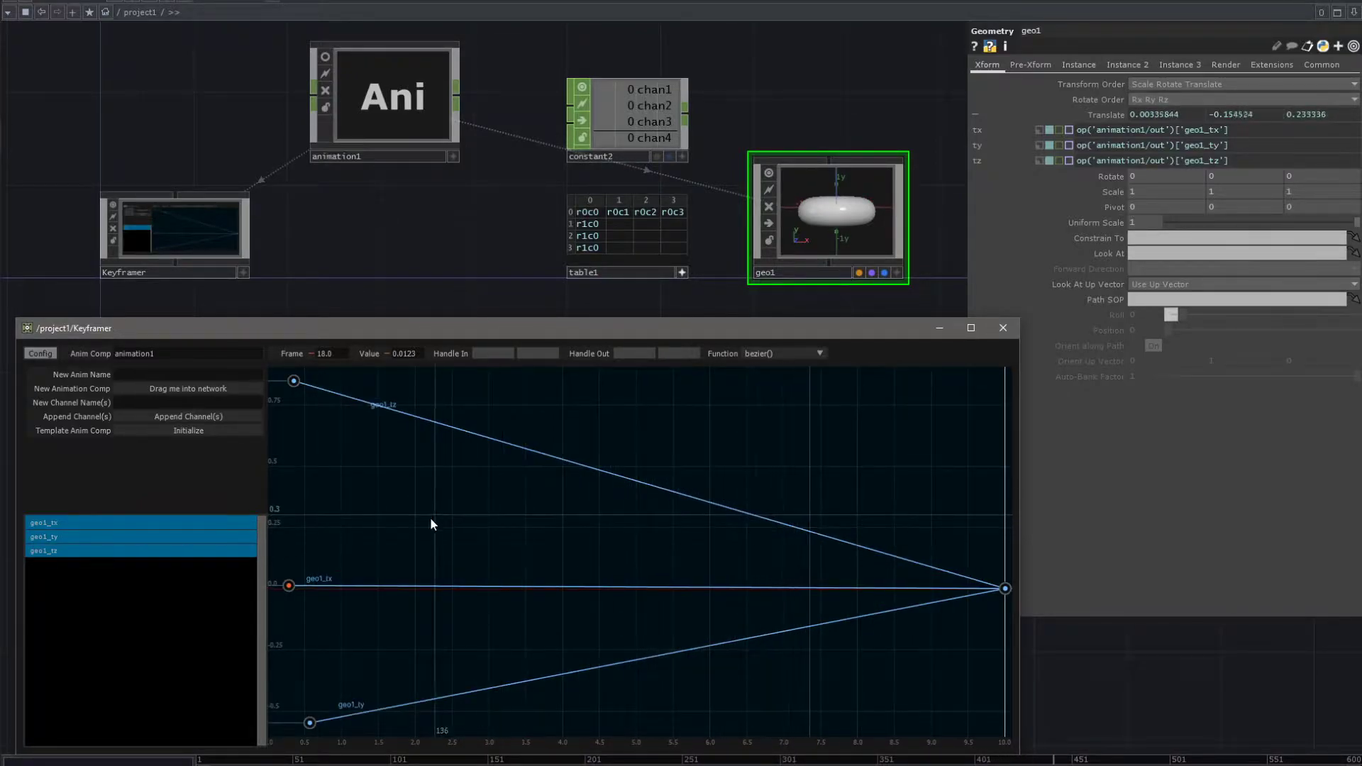
{"action": "left_click", "coordinate": [449, 428]}
{"action": "left_click", "coordinate": [439, 586]}
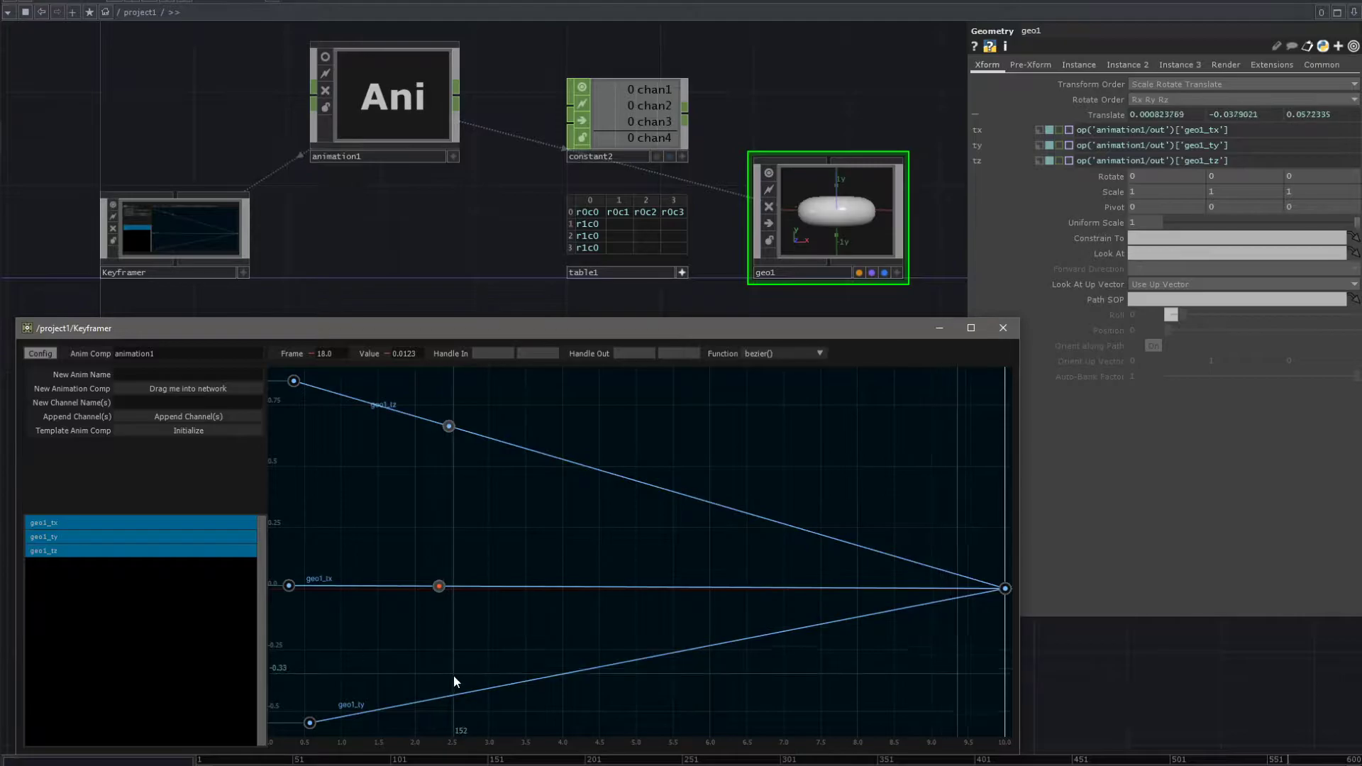
{"action": "left_click", "coordinate": [450, 695]}
{"action": "left_click", "coordinate": [598, 471]}
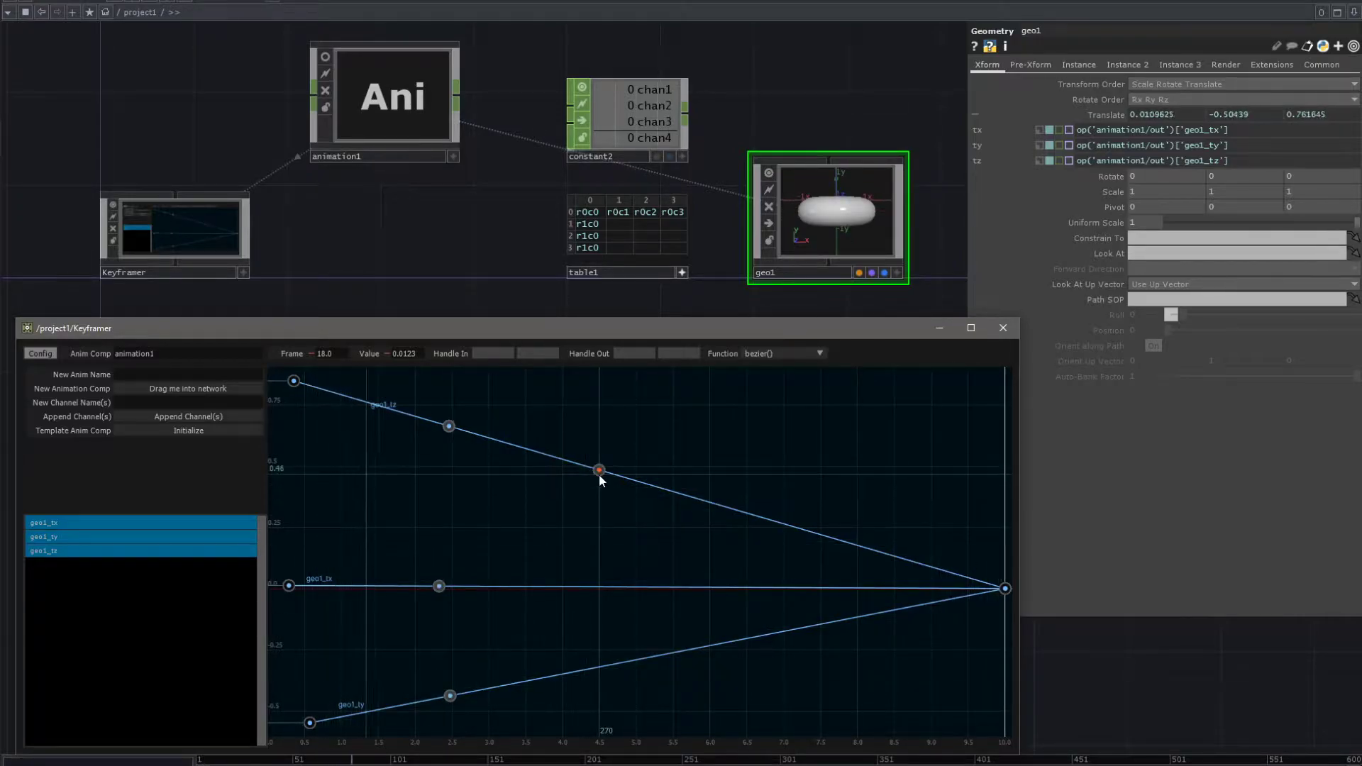
{"action": "left_click", "coordinate": [579, 586]}
{"action": "left_click", "coordinate": [590, 668]}
- Select the added keyframes in groups and individually, and delete all of them from the three curves
{"action": "left_click_drag", "start_coordinate": [630, 711], "coordinate": [543, 560]}
{"action": "left_click_drag", "start_coordinate": [628, 527], "coordinate": [547, 445], "text": "shift"}
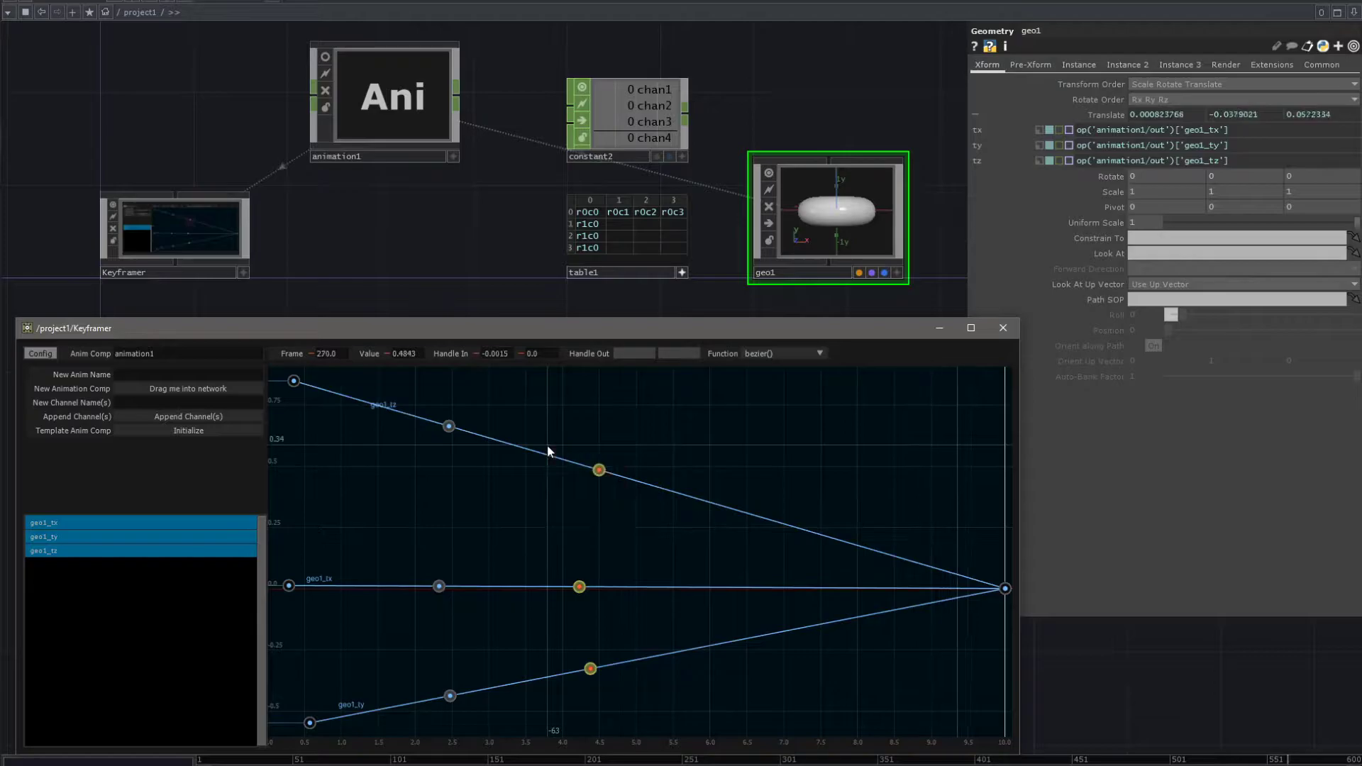
{"action": "left_click", "coordinate": [449, 425]}
{"action": "left_click", "coordinate": [439, 586], "text": "shift"}
{"action": "left_click", "coordinate": [450, 695], "text": "shift"}
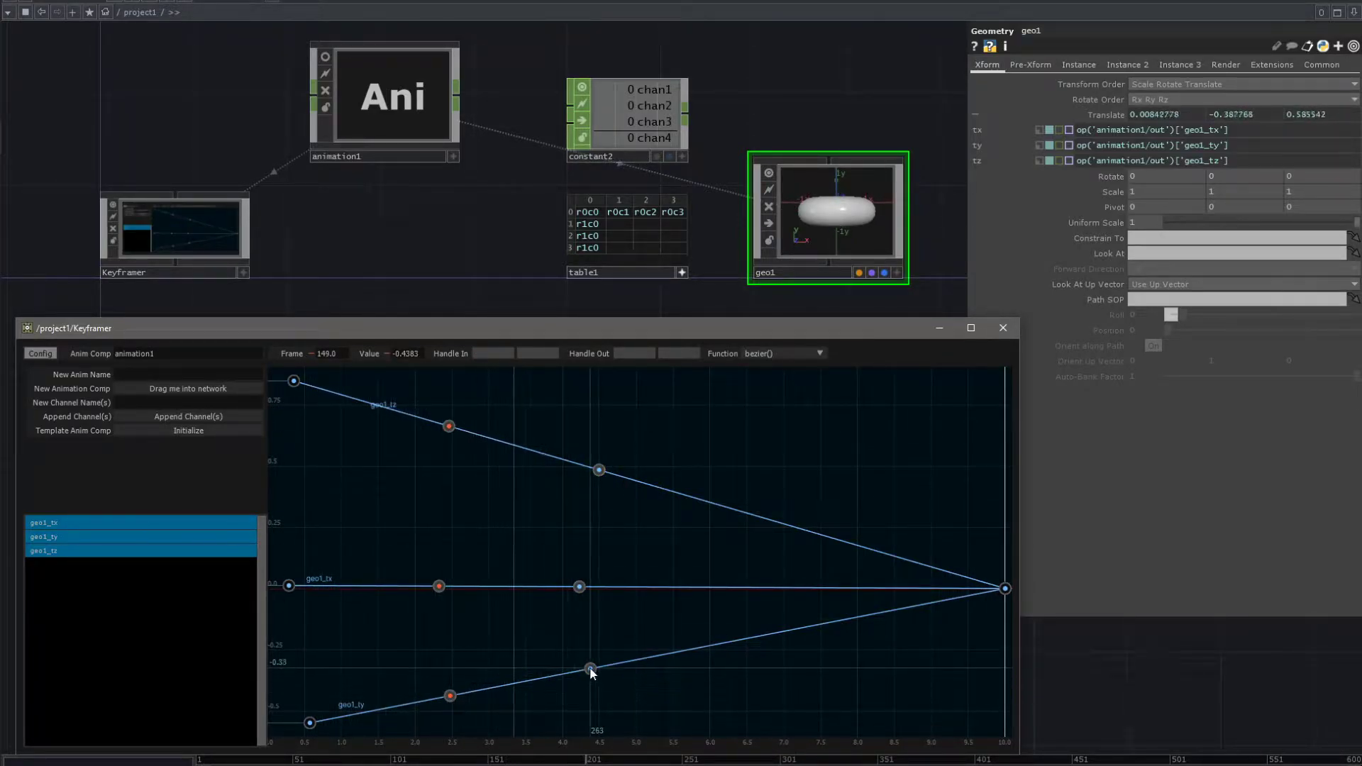
{"action": "left_click_drag", "start_coordinate": [413, 389], "coordinate": [730, 715]}
{"action": "key", "text": "Delete"}
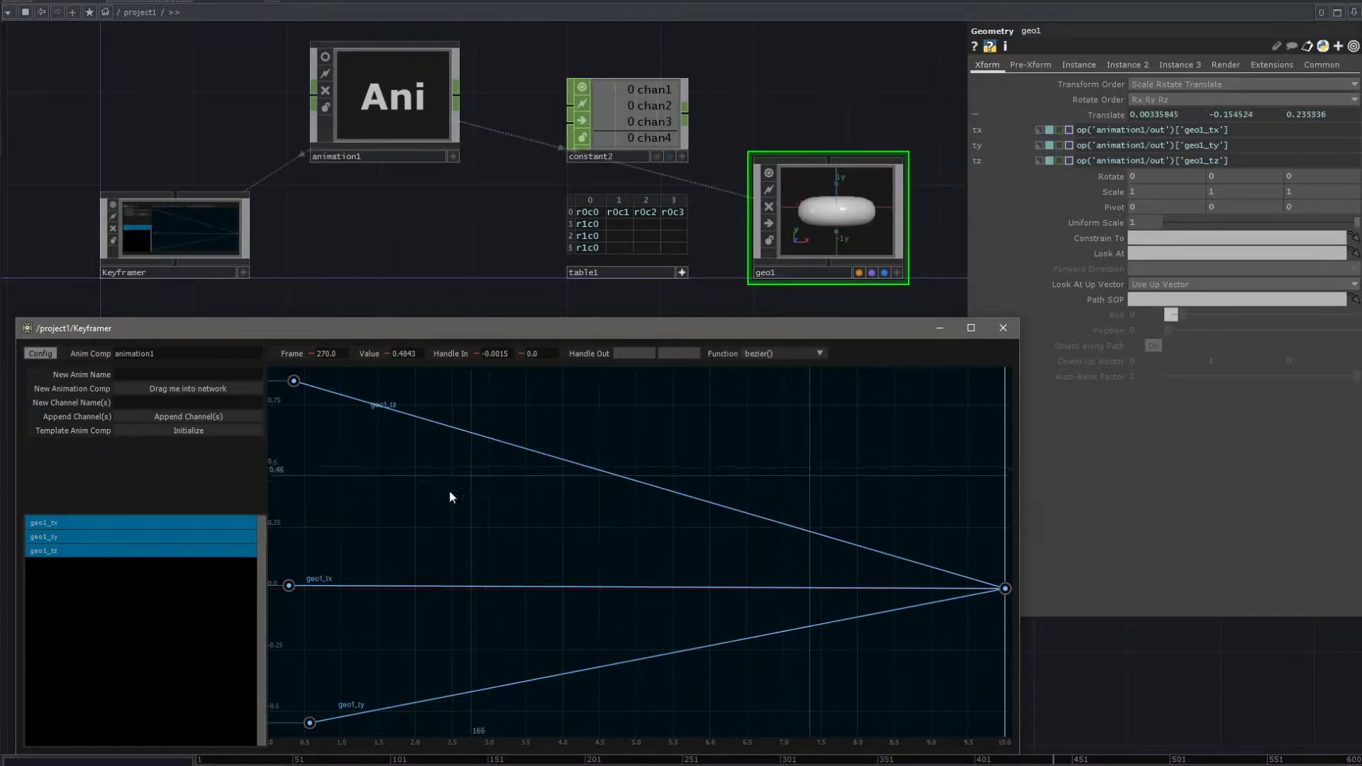
- Move the first geo1_tz keyframe to about frame 14 at 0.85 and the first geo1_ty keyframe to frame 22 at -0.574
{"action": "left_click_drag", "start_coordinate": [309, 722], "coordinate": [299, 721]}
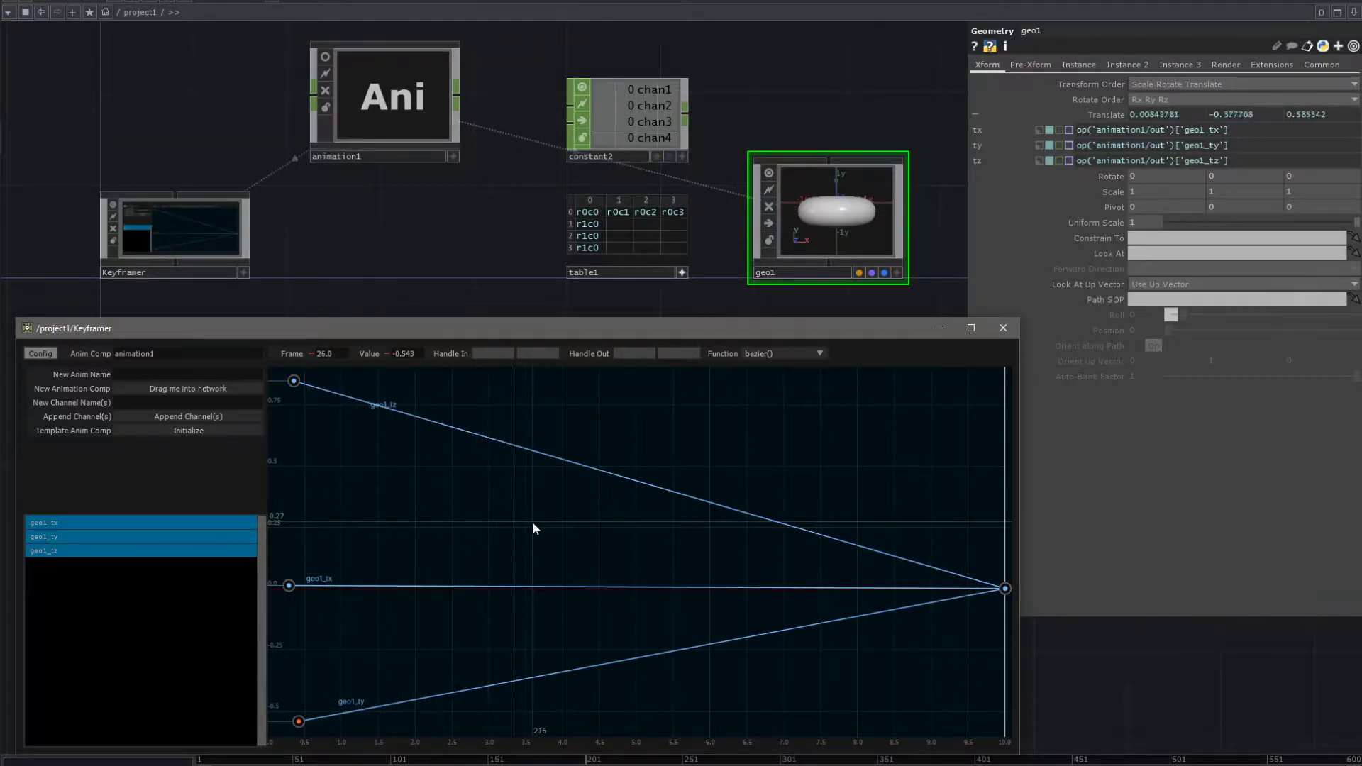
{"action": "scroll", "coordinate": [534, 528], "scroll_direction": "down", "scroll_amount": 2}
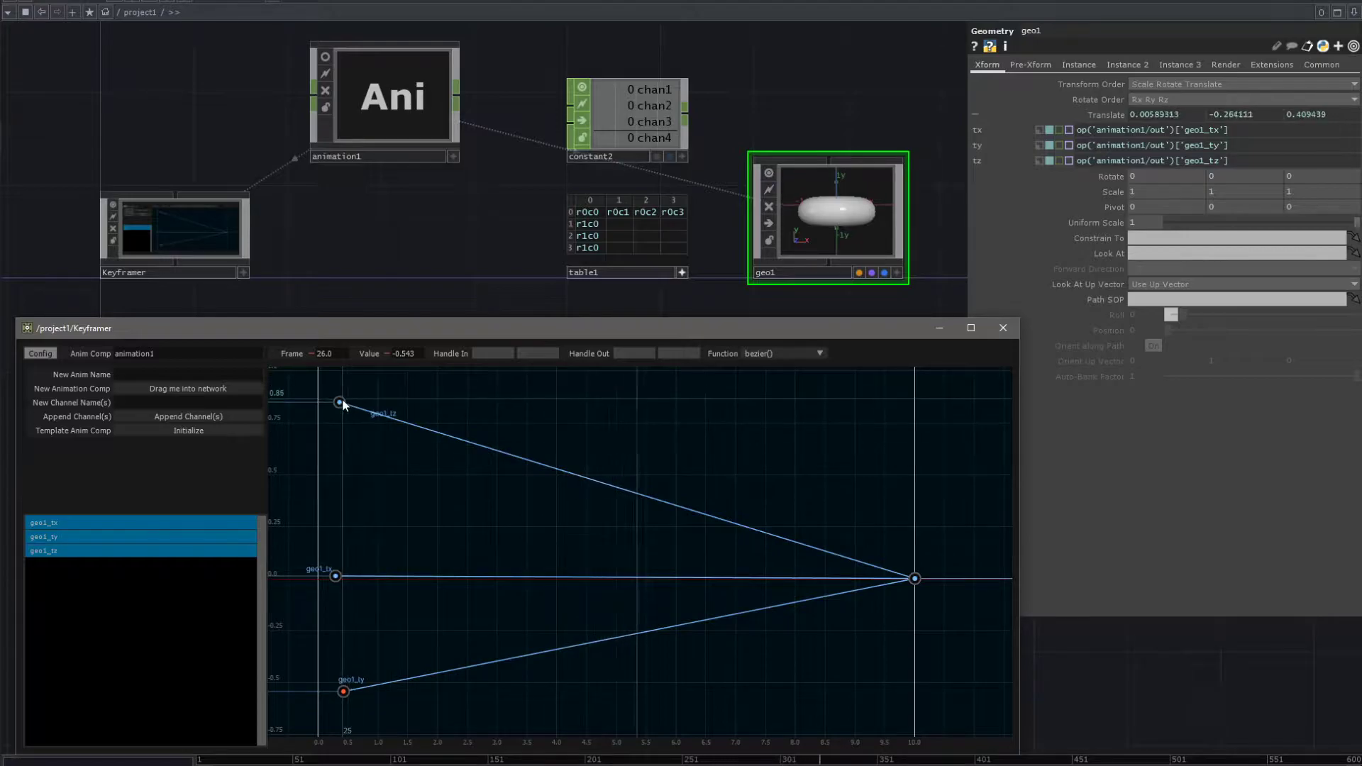
{"action": "left_click_drag", "start_coordinate": [340, 403], "coordinate": [332, 402]}
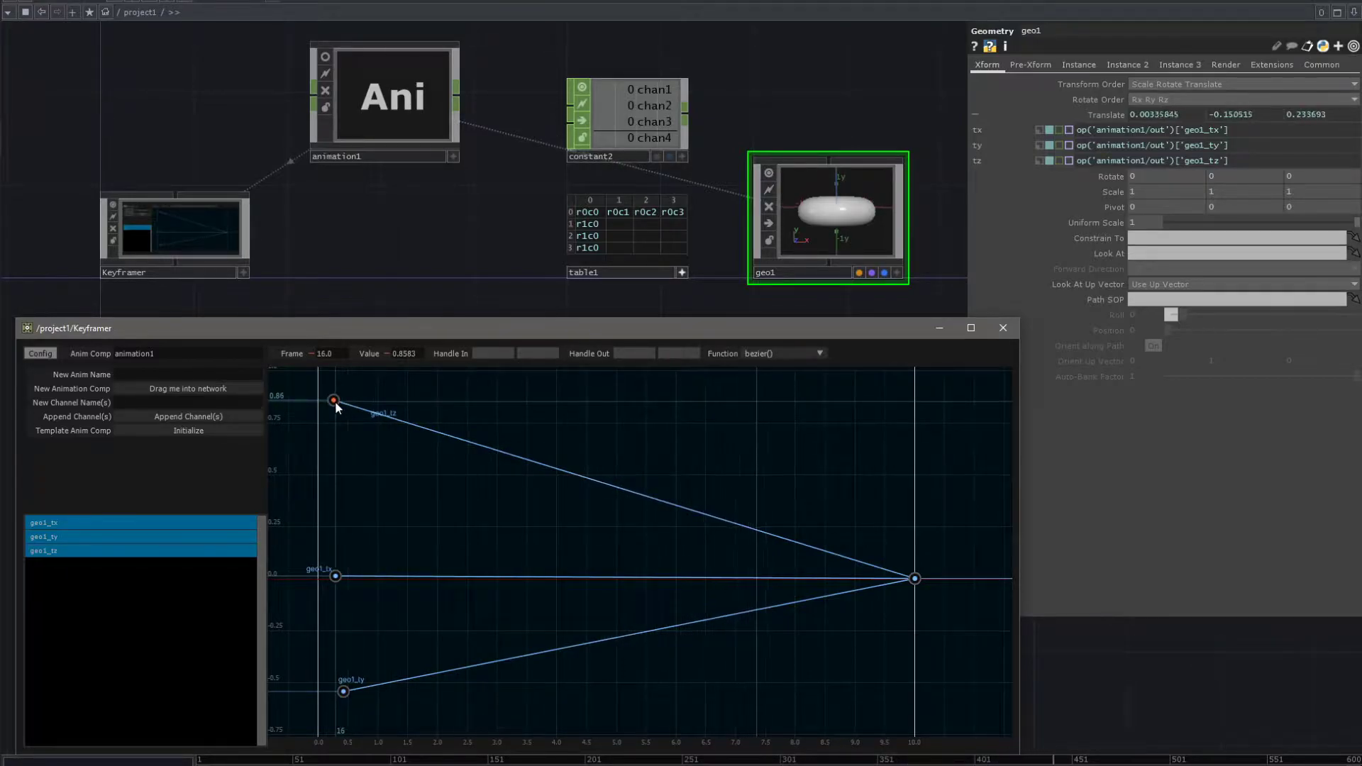
{"action": "left_click_drag", "start_coordinate": [343, 691], "coordinate": [339, 698]}
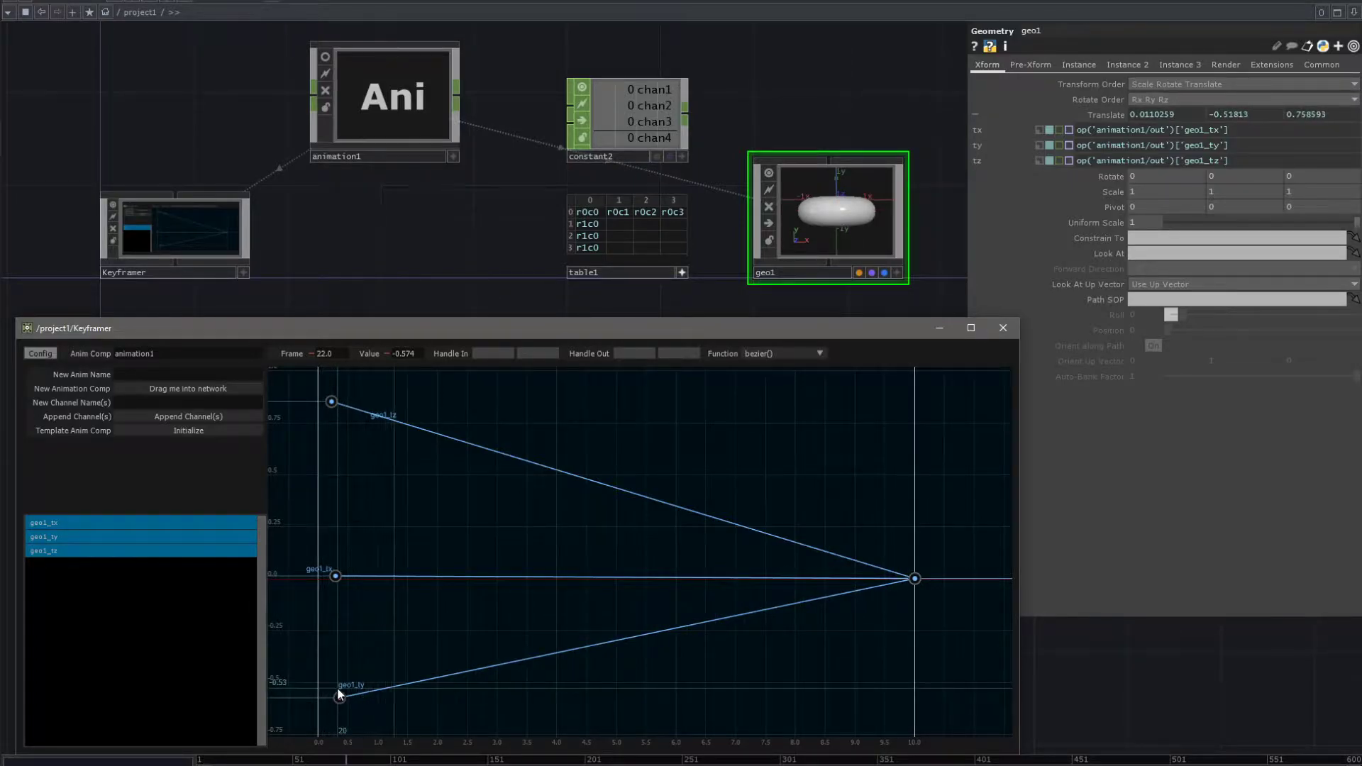
{"action": "left_click", "coordinate": [339, 696]}
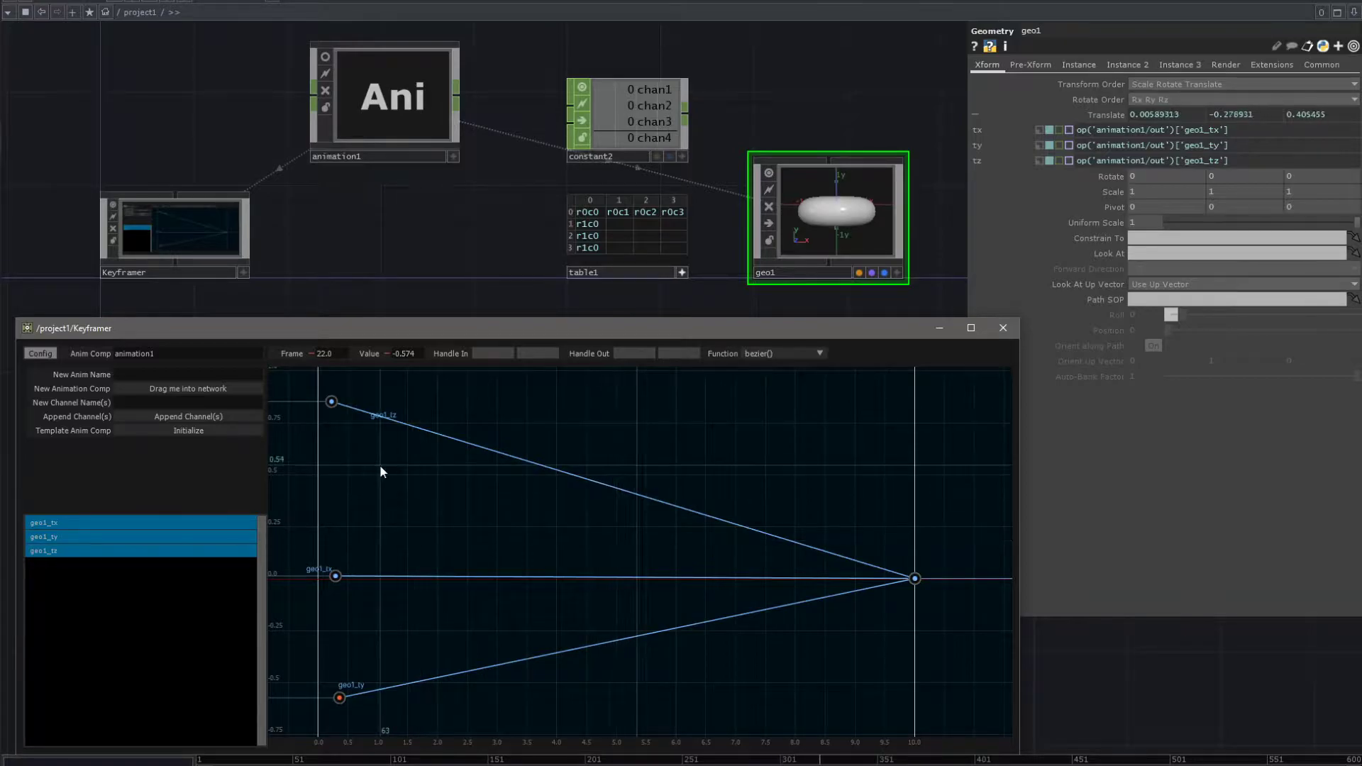
- Add keyframes across all three curves at about frames 107, 225, 347 and 460
{"action": "left_click", "coordinate": [424, 499]}
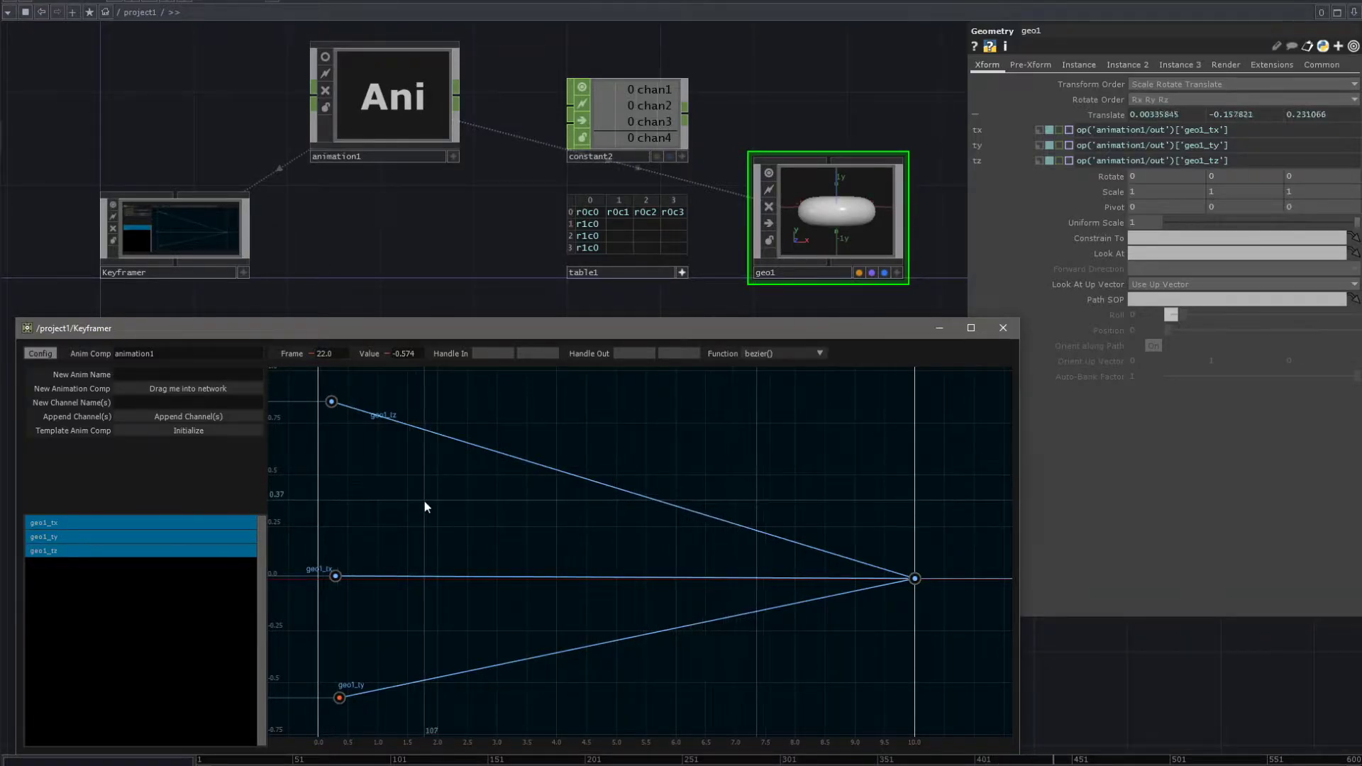
{"action": "left_click", "coordinate": [541, 520]}
{"action": "left_click", "coordinate": [662, 533]}
{"action": "left_click", "coordinate": [775, 561]}
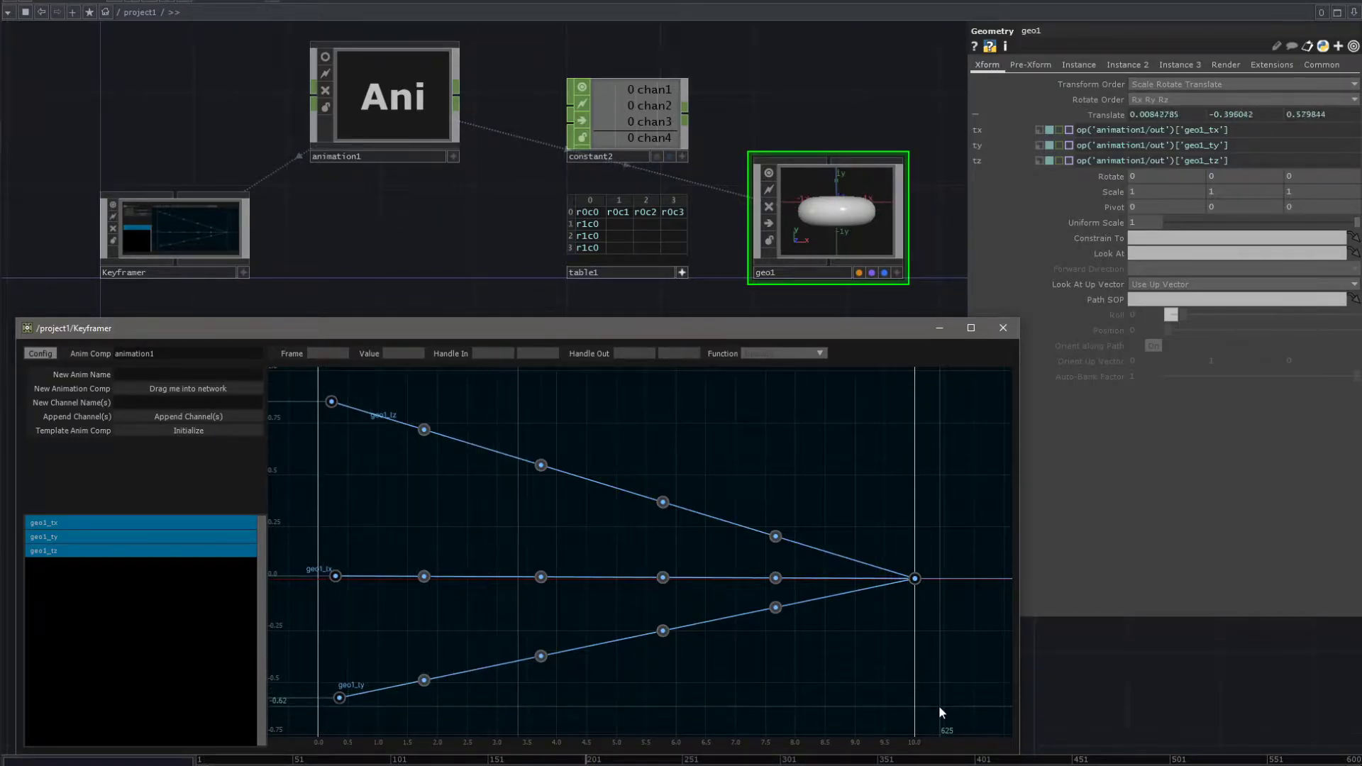
- Pull Bezier handles out of all keyframes together and try raising the second, fourth and last keyframes of the three curves
{"action": "left_click_drag", "start_coordinate": [938, 721], "coordinate": [316, 435]}
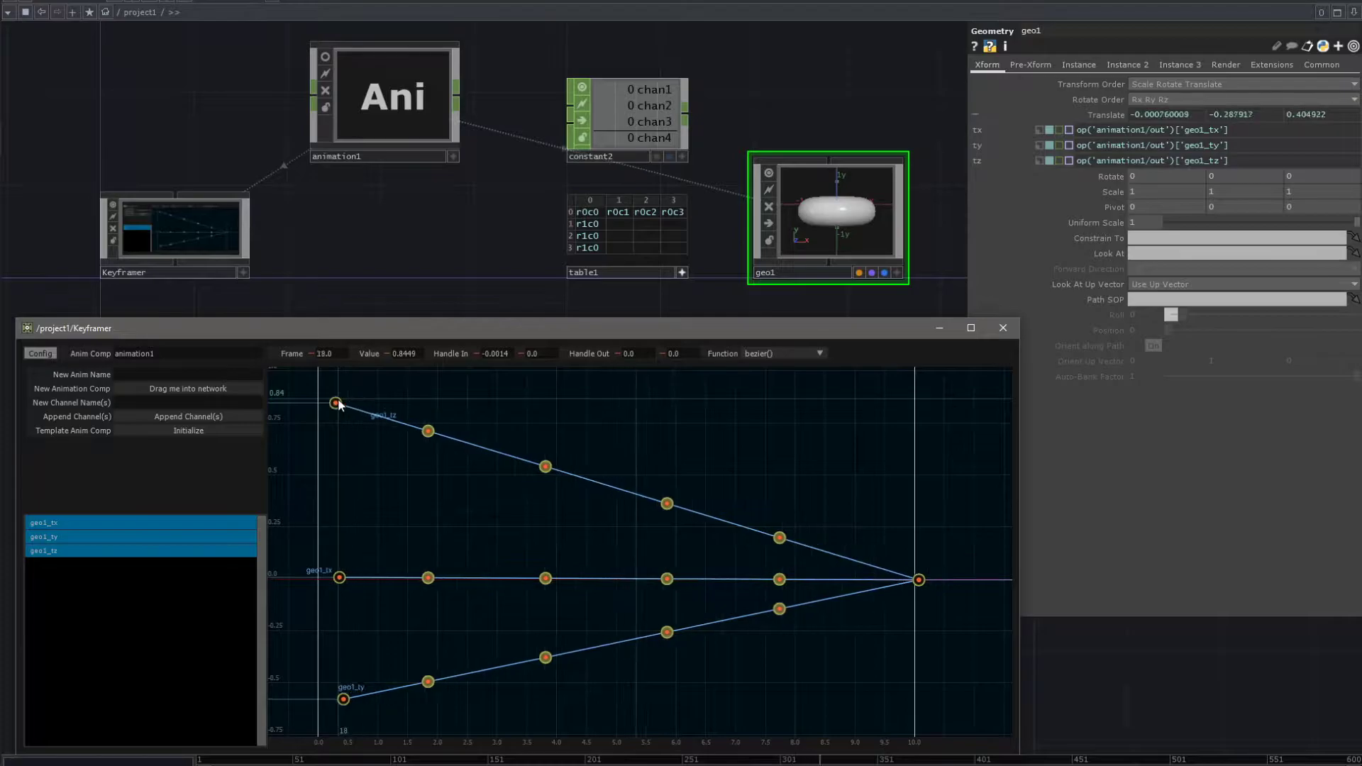
{"action": "left_click_drag", "start_coordinate": [336, 401], "coordinate": [382, 378]}
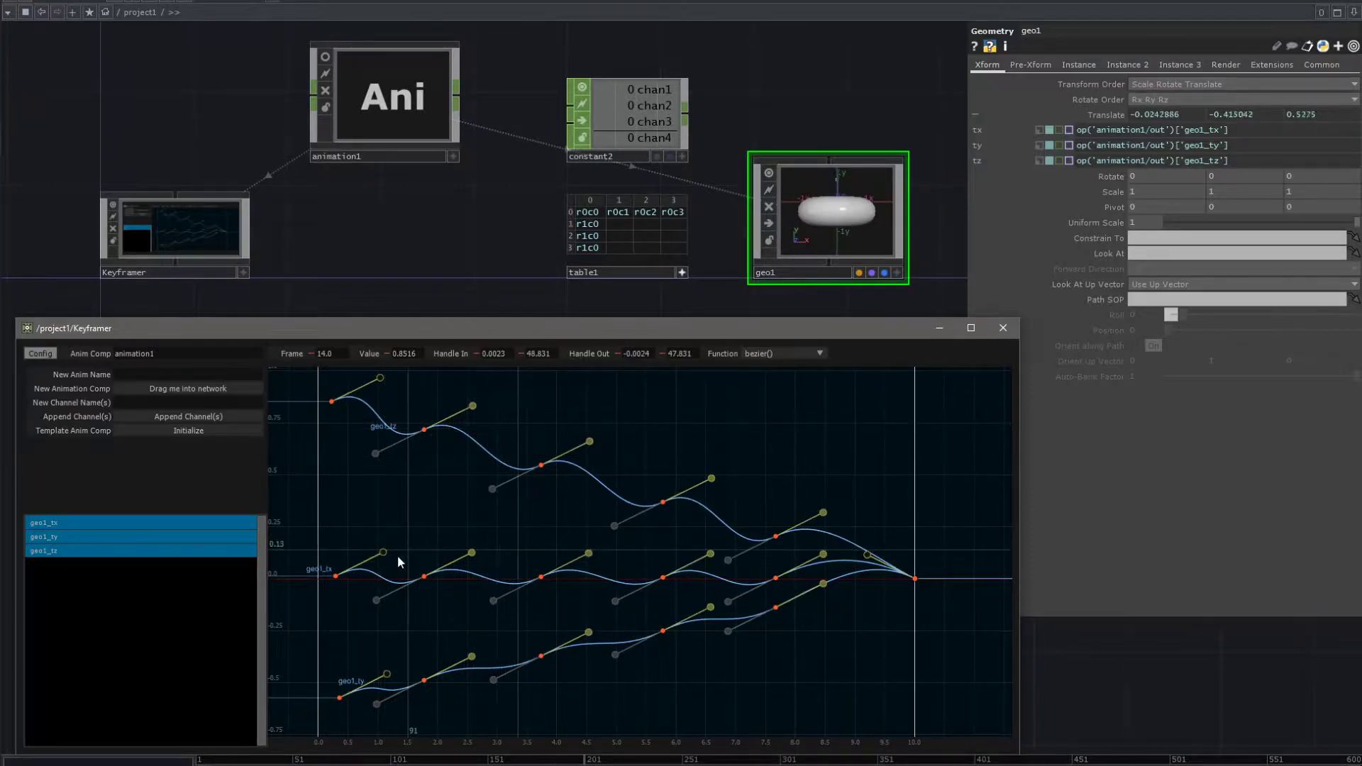
{"action": "left_click_drag", "start_coordinate": [411, 411], "coordinate": [447, 699]}
{"action": "left_click_drag", "start_coordinate": [686, 649], "coordinate": [617, 453], "text": "shift"}
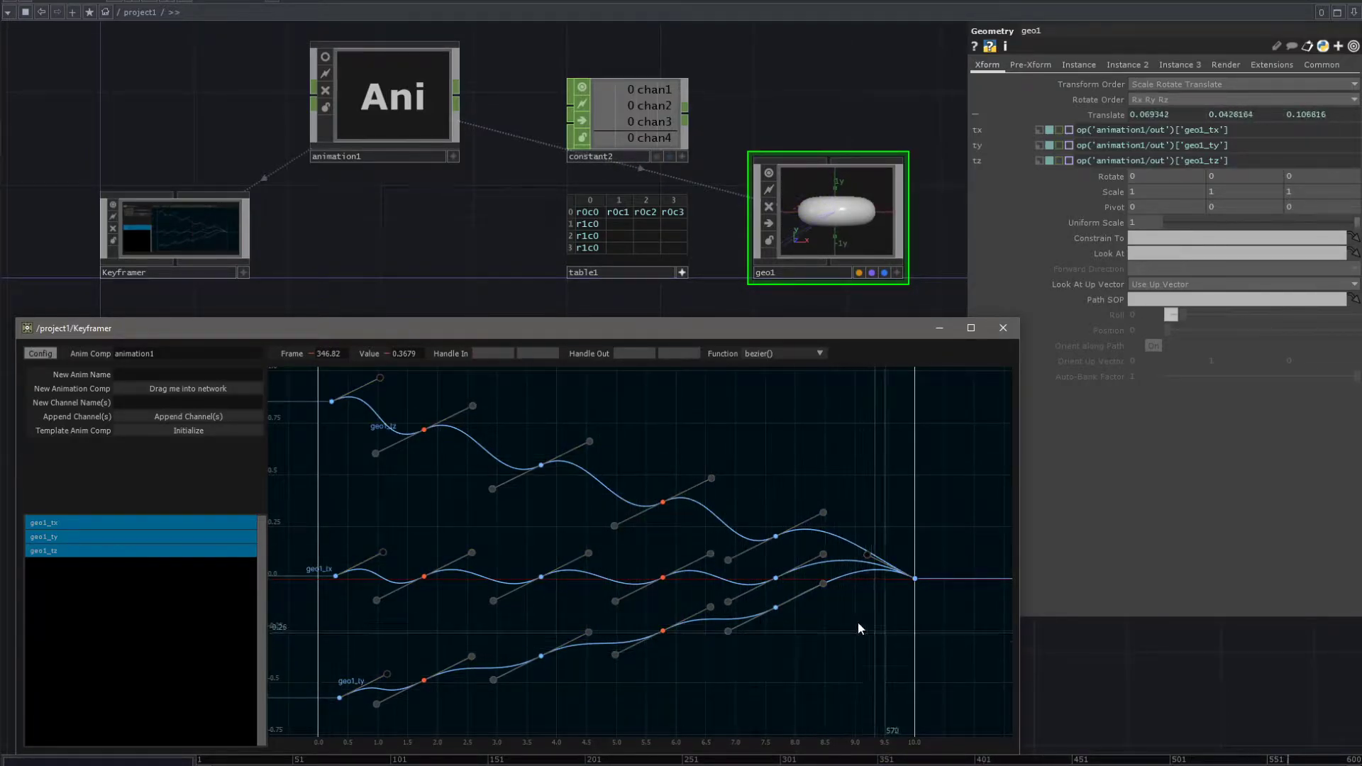
{"action": "left_click_drag", "start_coordinate": [922, 624], "coordinate": [888, 454], "text": "shift"}
{"action": "left_click_drag", "start_coordinate": [915, 581], "coordinate": [924, 515]}
- Undo the keyframe moves and Bezier handle changes so the curves are straight again
{"action": "key", "text": "ctrl+z"}
{"action": "key", "text": "ctrl+z"}
{"action": "key", "text": "ctrl+z"}
{"action": "key", "text": "ctrl+z"}
{"action": "key", "text": "ctrl+z"}
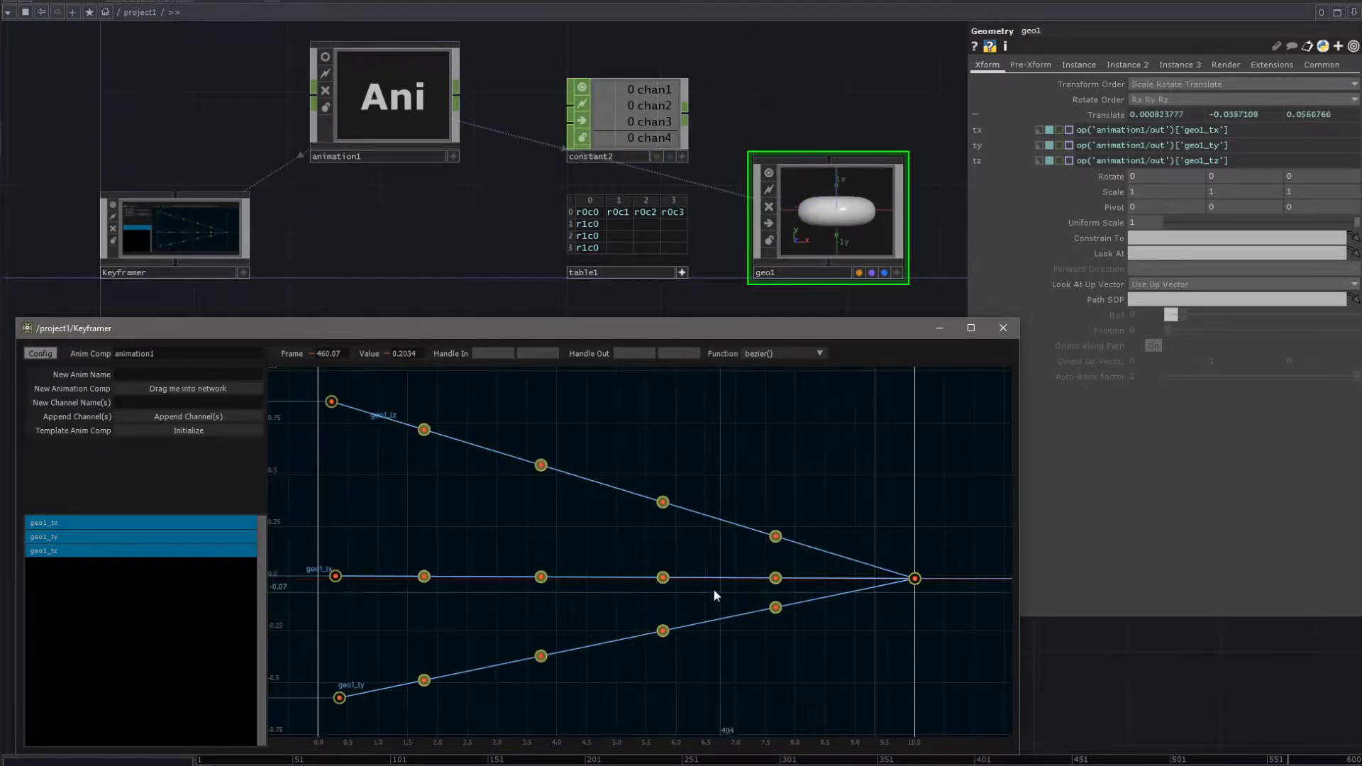
- Raise every curve's second, fourth and last keyframes together by about 0.39, and lower geo1_ty's fifth keyframe to about -0.26
{"action": "left_click", "coordinate": [688, 685]}
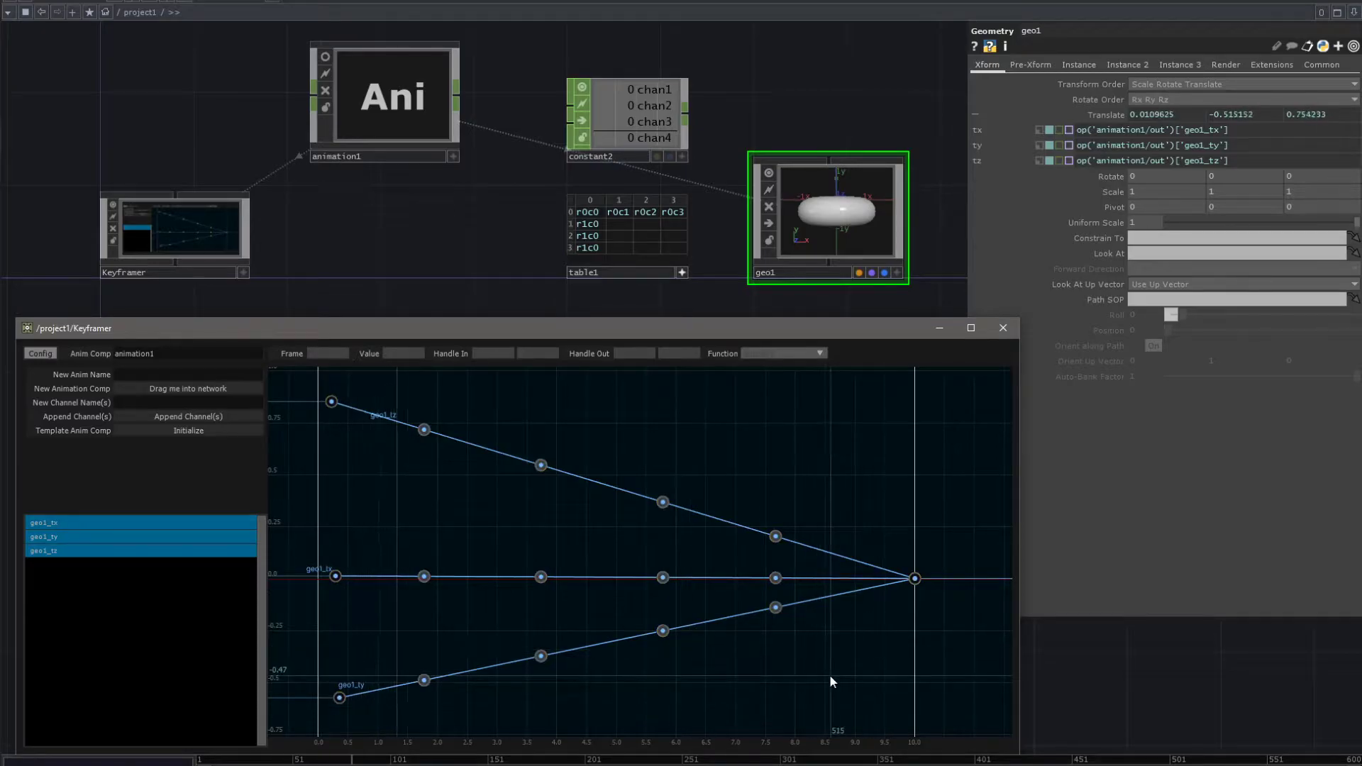
{"action": "left_click_drag", "start_coordinate": [395, 392], "coordinate": [465, 724]}
{"action": "left_click_drag", "start_coordinate": [708, 674], "coordinate": [633, 454], "text": "shift"}
{"action": "left_click_drag", "start_coordinate": [924, 644], "coordinate": [859, 503], "text": "shift"}
{"action": "left_click_drag", "start_coordinate": [915, 579], "coordinate": [915, 500]}
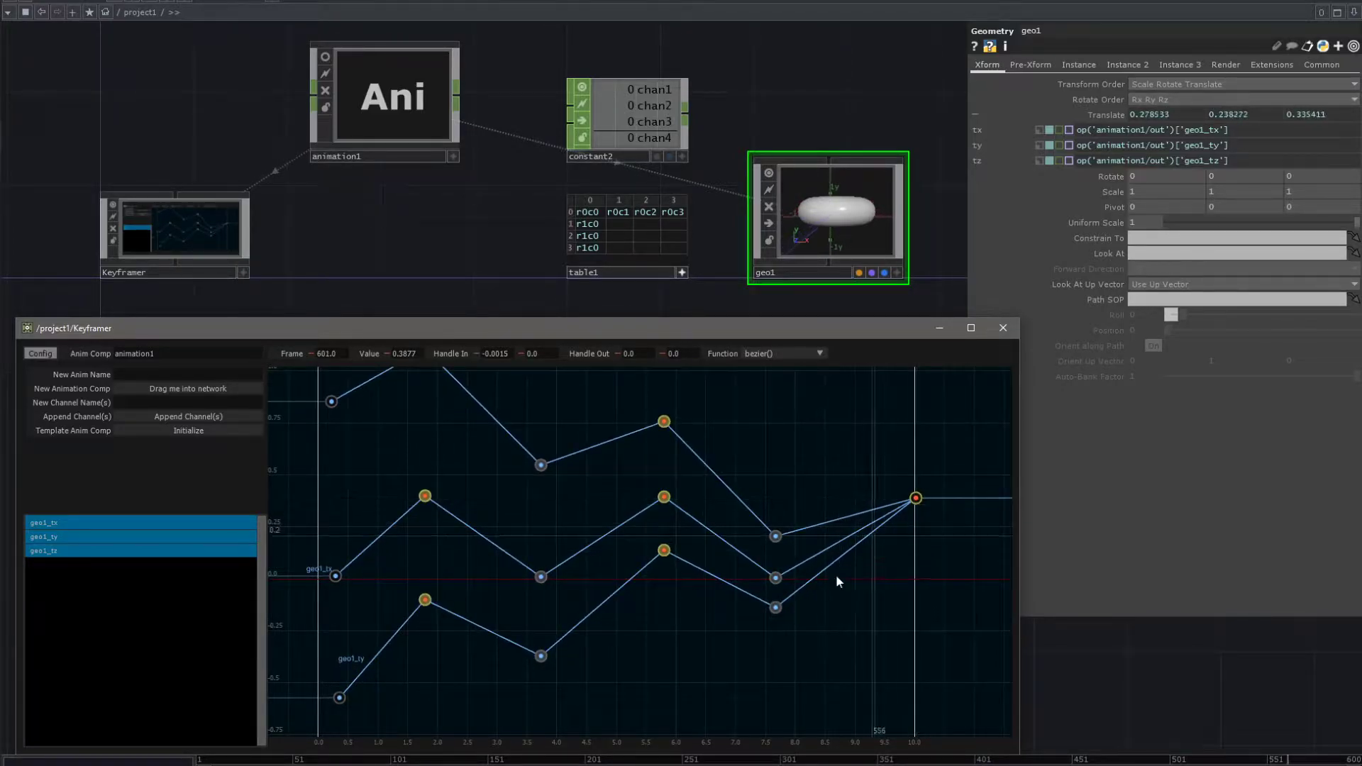
{"action": "left_click_drag", "start_coordinate": [801, 639], "coordinate": [774, 633]}
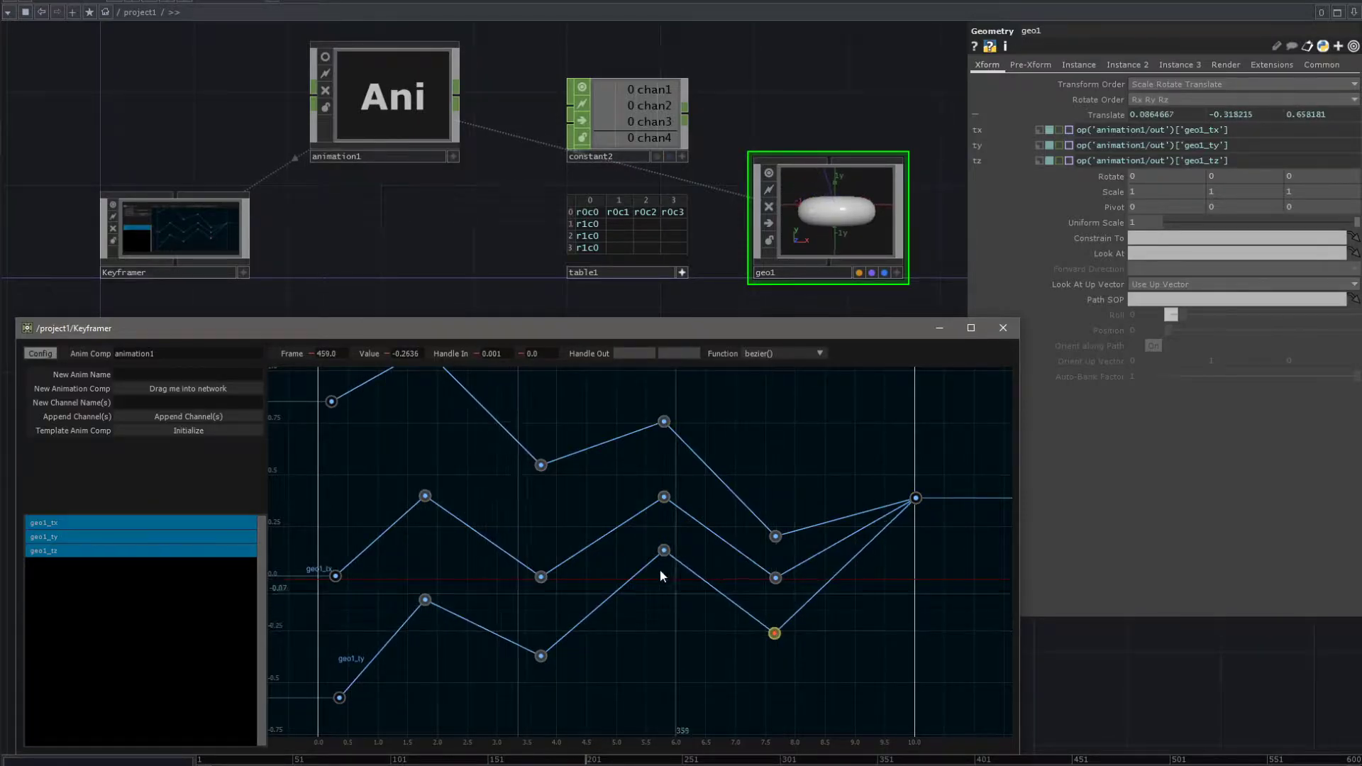
- Examine the full course of the three geo1 channel curves at different framings of the graph
{"action": "middle_click_drag", "start_coordinate": [546, 522], "coordinate": [544, 572]}
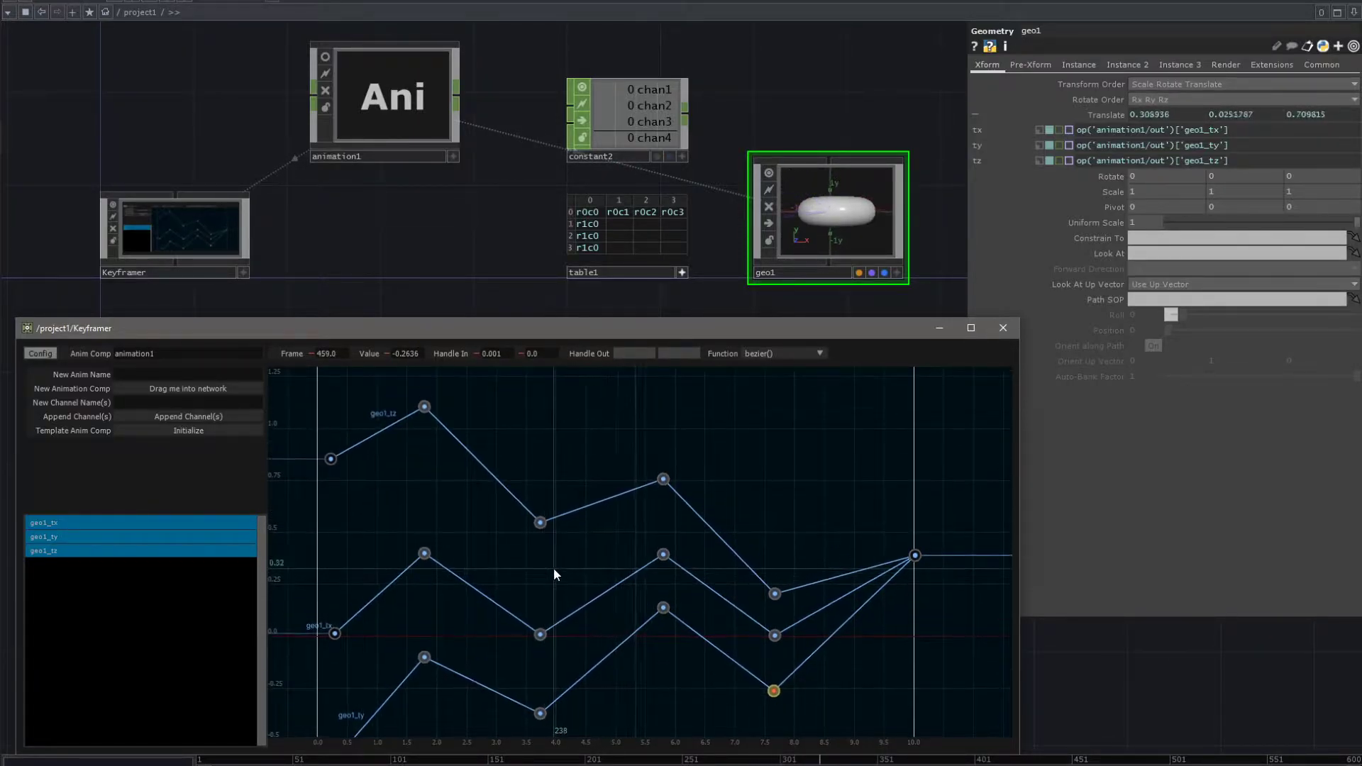
{"action": "scroll", "coordinate": [550, 571], "scroll_direction": "down", "scroll_amount": 1}
{"action": "left_click", "coordinate": [656, 487]}
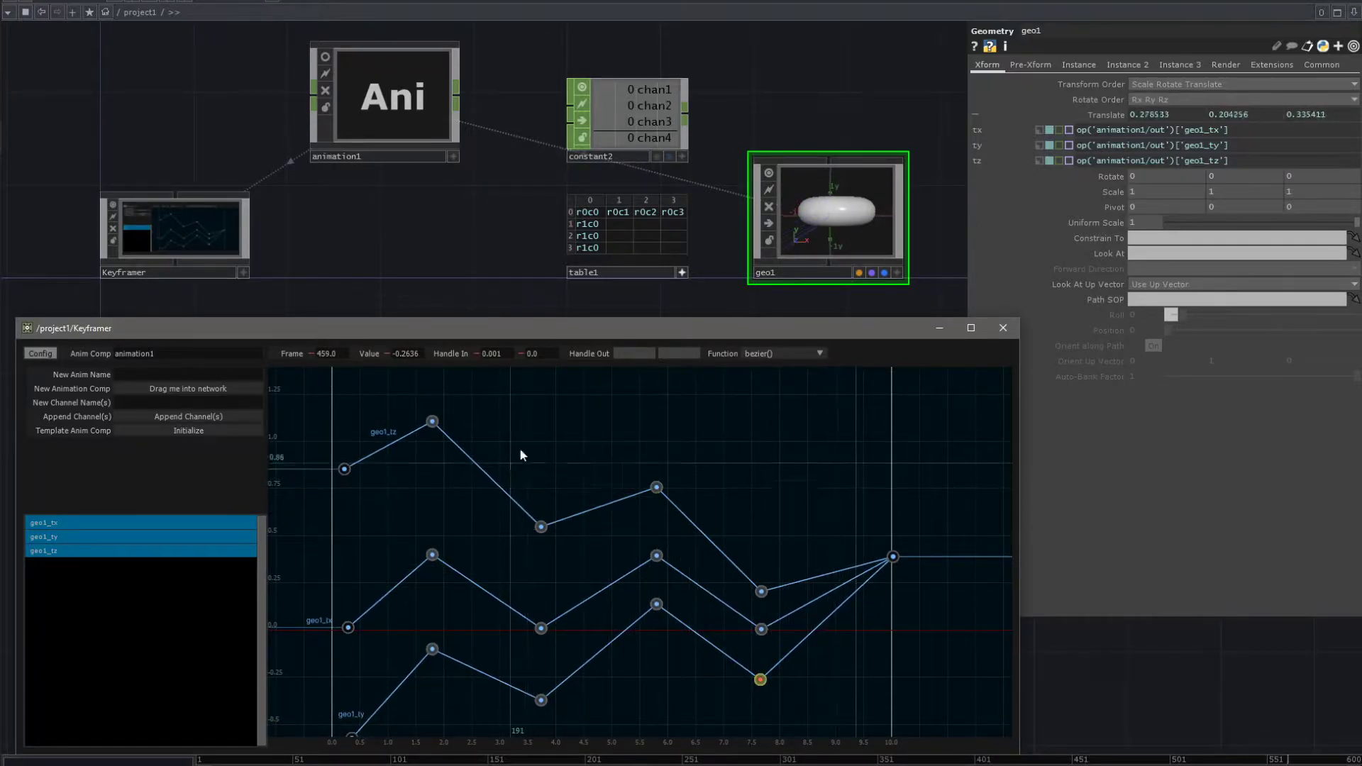
{"action": "middle_click_drag", "start_coordinate": [547, 462], "coordinate": [532, 435]}
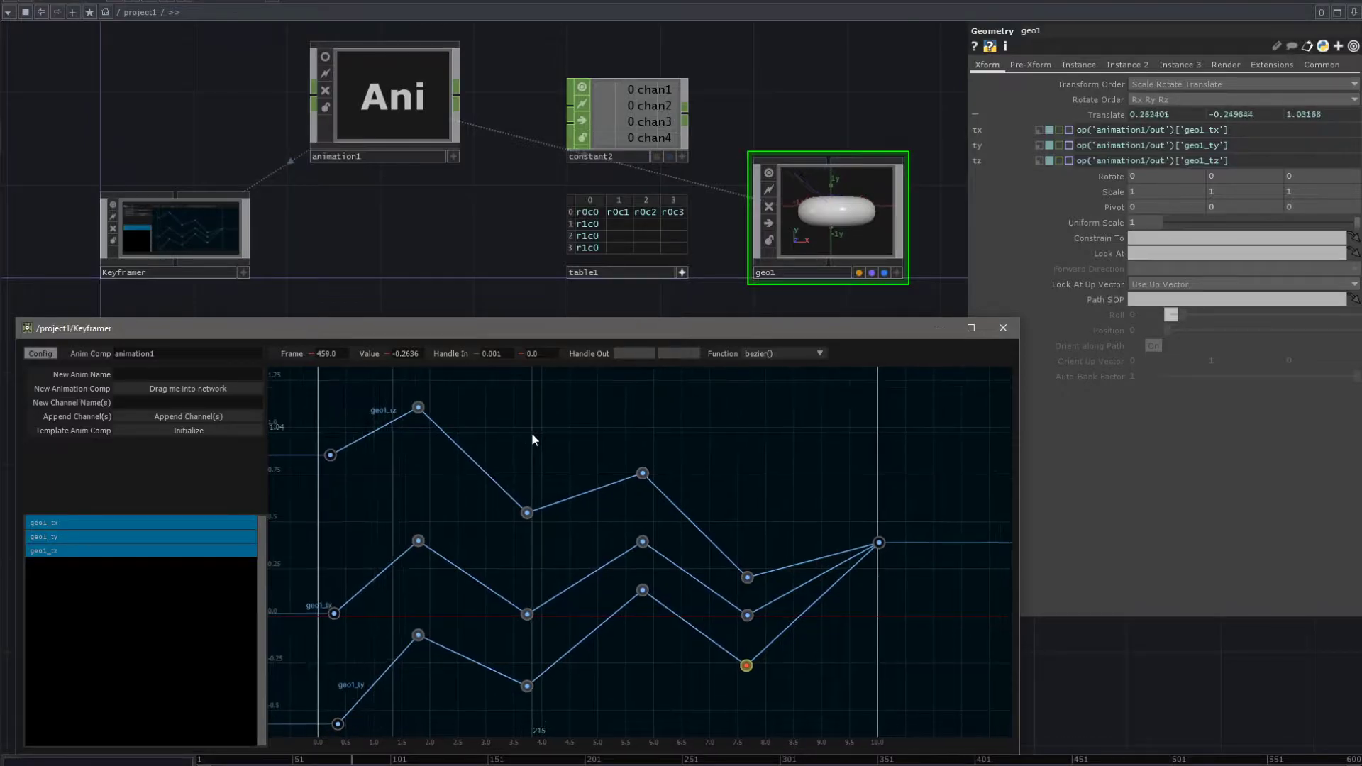
{"action": "mouse_move", "coordinate": [522, 429]}
{"action": "left_mouse_down"}
{"action": "mouse_move", "coordinate": [521, 450]}
{"action": "mouse_move", "coordinate": [699, 465]}
{"action": "mouse_move", "coordinate": [726, 440]}
{"action": "mouse_move", "coordinate": [577, 435]}
{"action": "mouse_move", "coordinate": [545, 417]}
{"action": "left_mouse_up"}
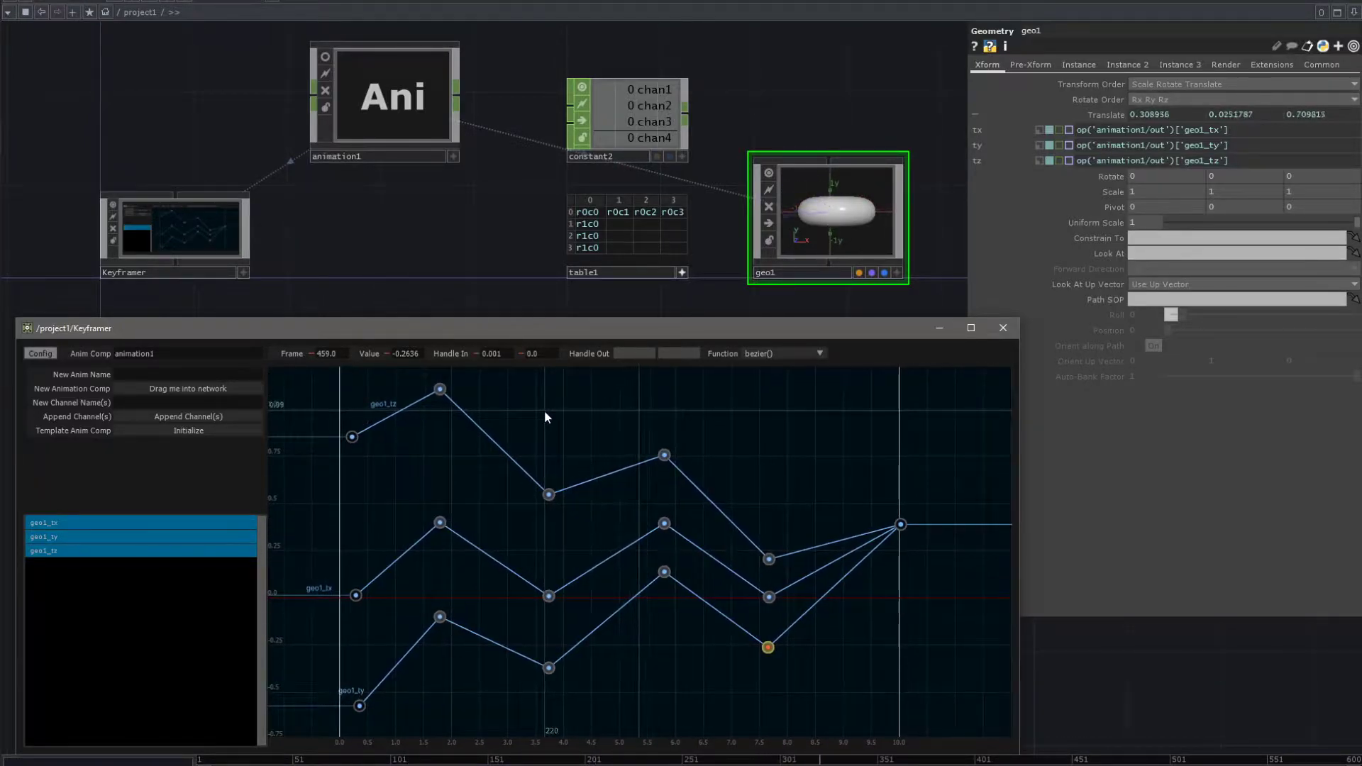
{"action": "key", "text": "h"}
{"action": "middle_click_drag", "start_coordinate": [572, 414], "coordinate": [529, 485]}
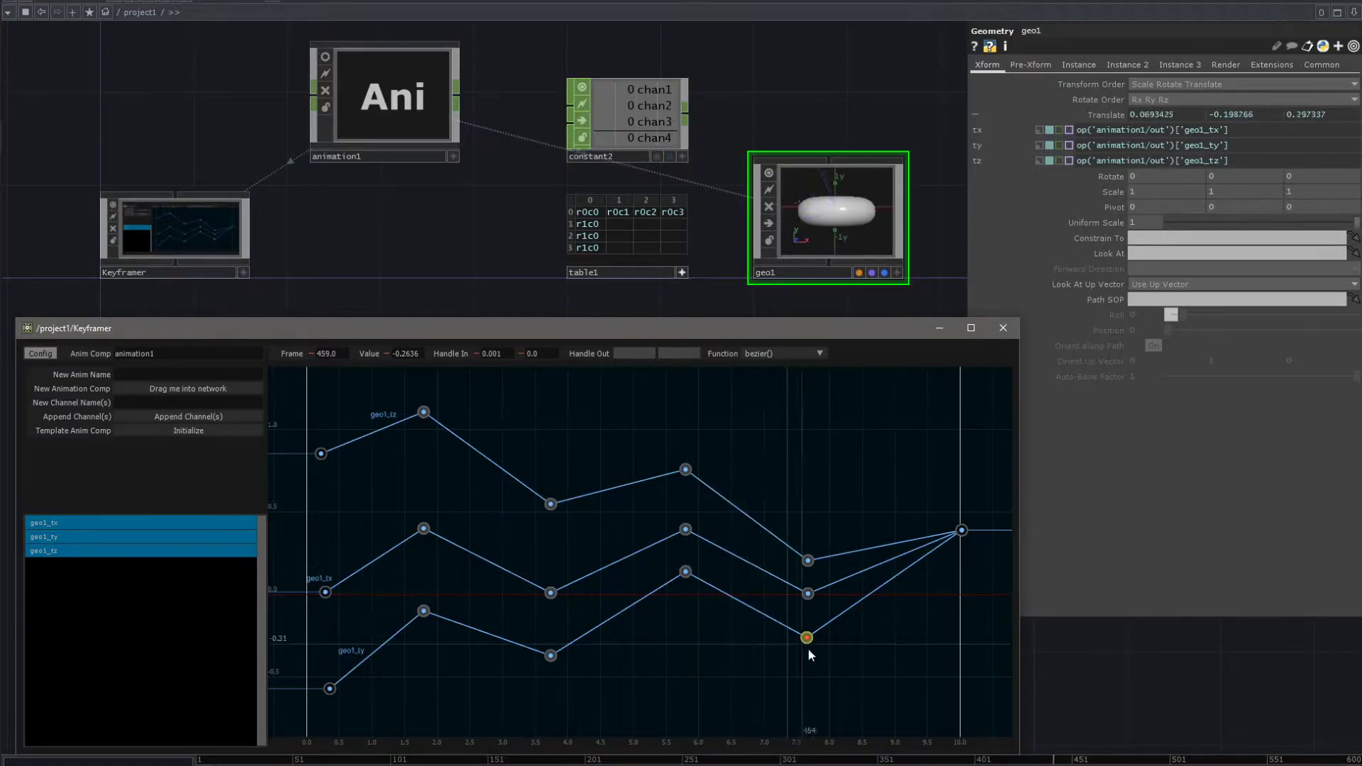
- Smooth all three curves by pulling nearly horizontal Bezier handles out of every keyframe, and select the geo1_tz keyframe at frame 348
{"action": "left_click_drag", "start_coordinate": [989, 663], "coordinate": [982, 735]}
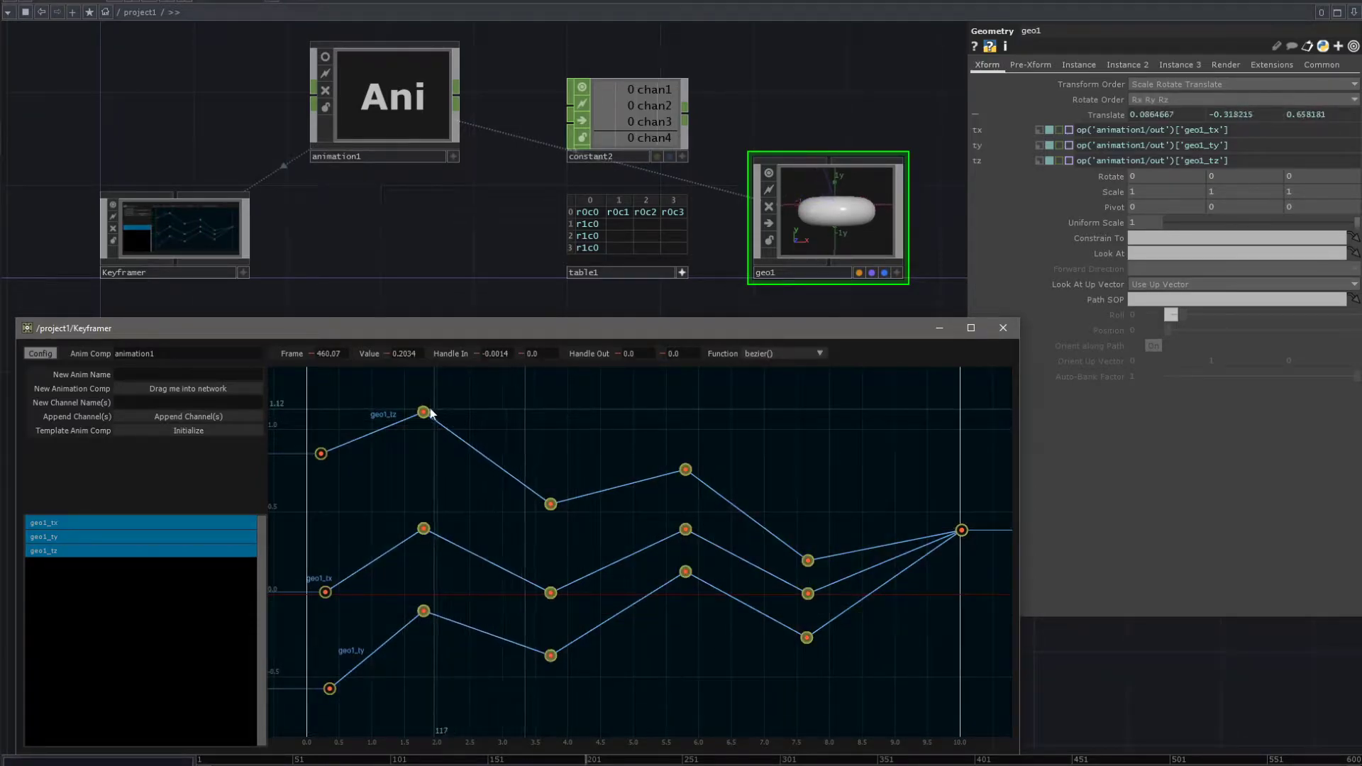
{"action": "left_click_drag", "start_coordinate": [433, 415], "coordinate": [972, 743]}
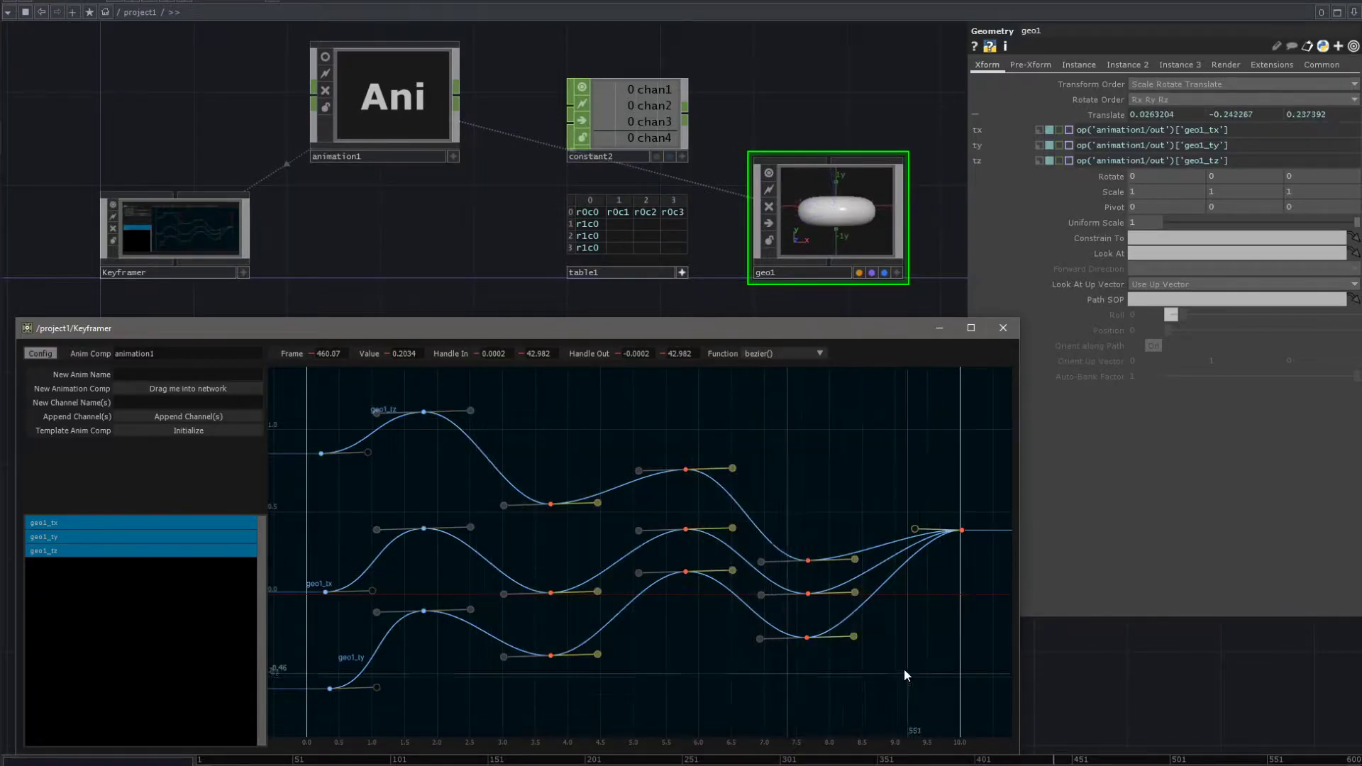
{"action": "left_click_drag", "start_coordinate": [298, 394], "coordinate": [1007, 735]}
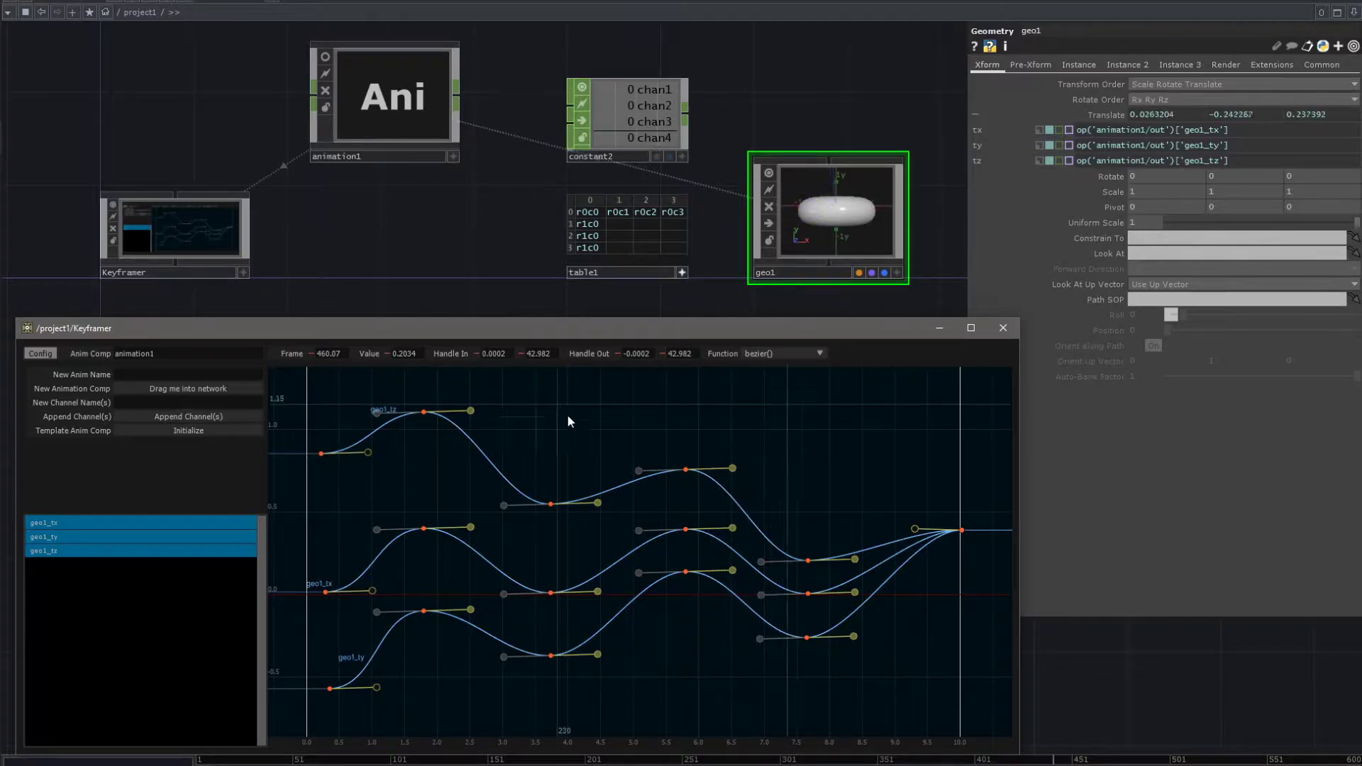
{"action": "left_click_drag", "start_coordinate": [586, 430], "coordinate": [784, 493]}
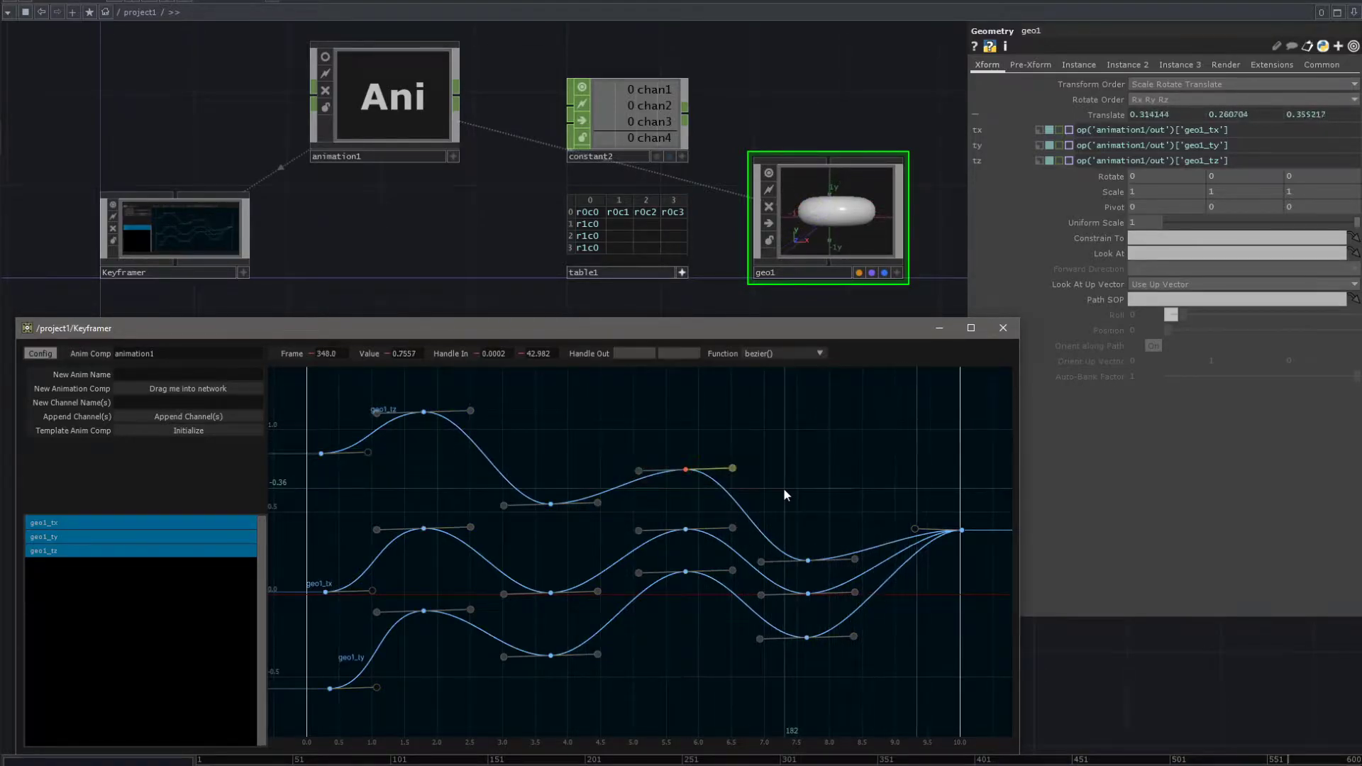
- Tilt the Bezier handles of all keyframes slightly downward together, and fine-adjust the geo1_tz handle before its frame 348 keyframe
{"action": "left_click", "coordinate": [643, 473]}
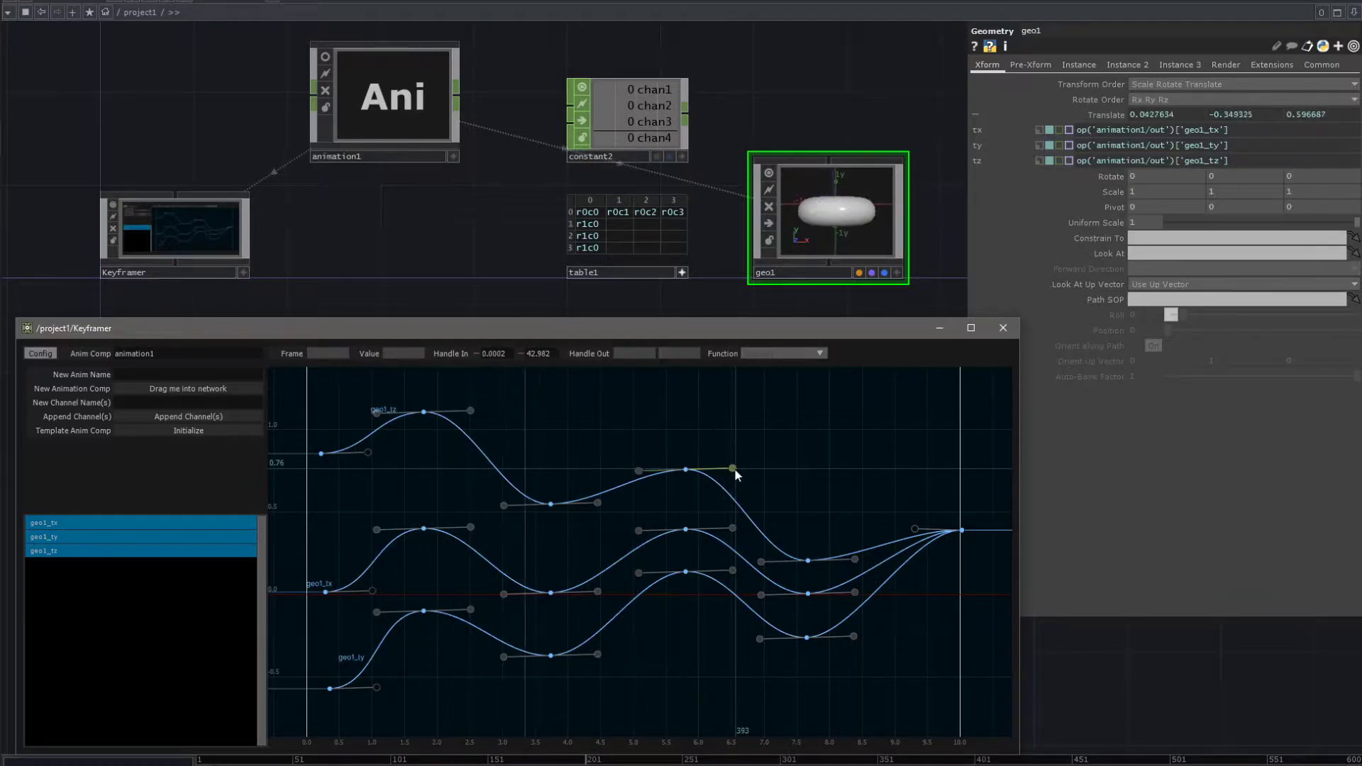
{"action": "left_click_drag", "start_coordinate": [601, 429], "coordinate": [792, 491]}
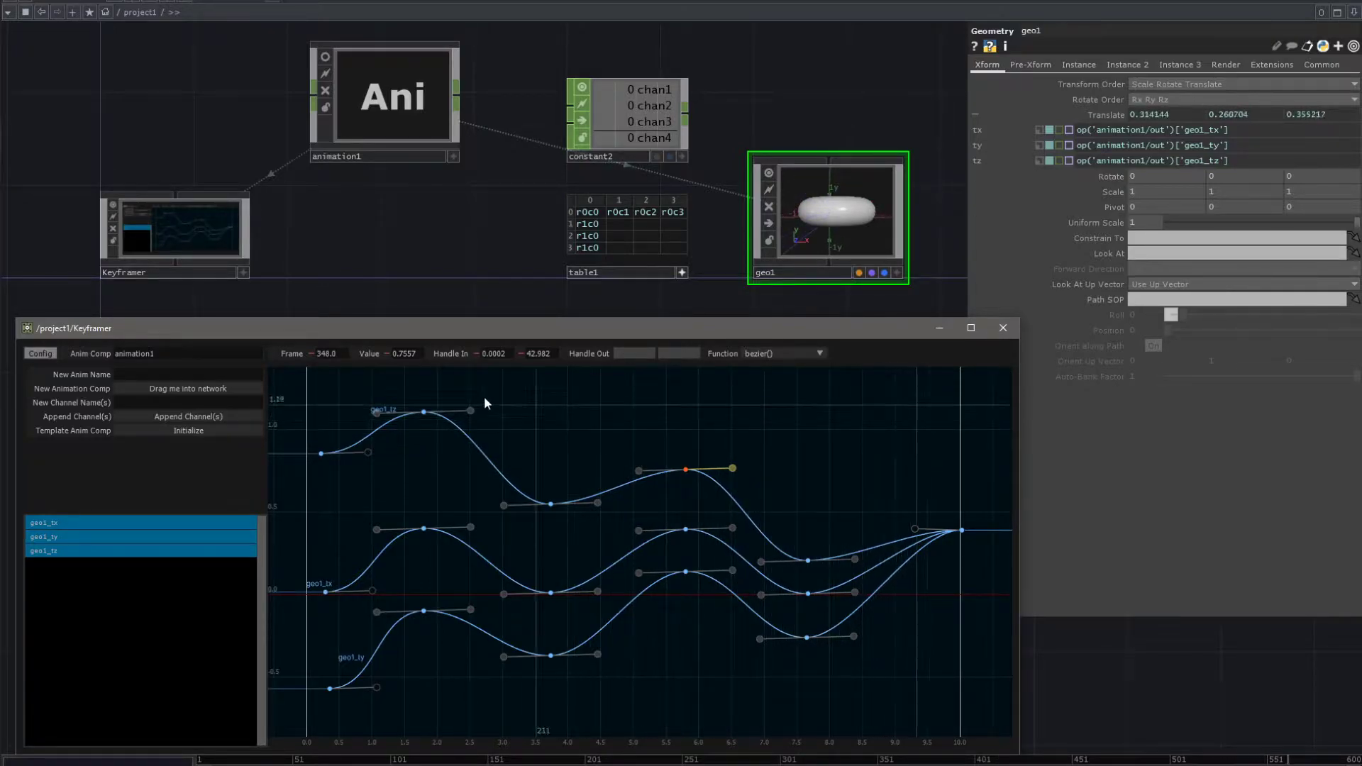
{"action": "left_click_drag", "start_coordinate": [995, 714], "coordinate": [292, 381]}
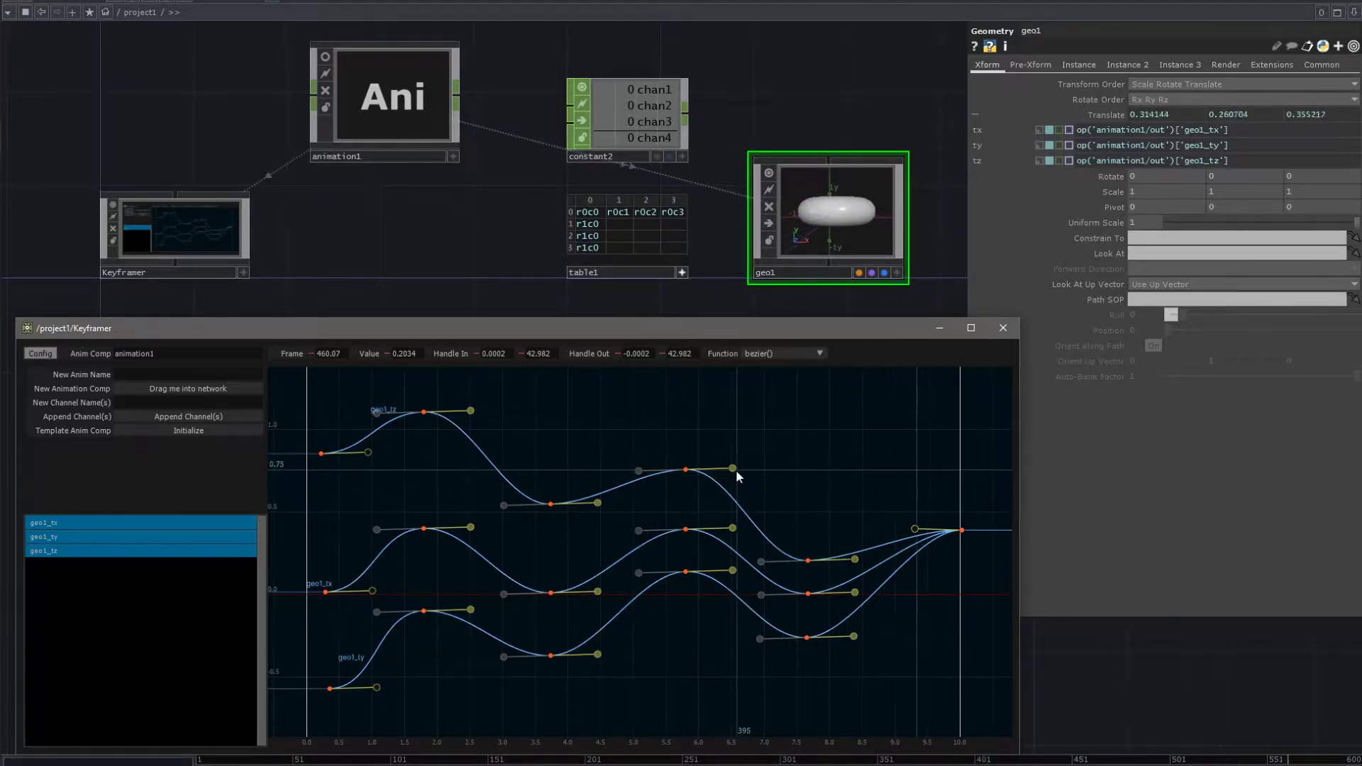
{"action": "mouse_move", "coordinate": [734, 468]}
{"action": "left_mouse_down"}
{"action": "mouse_move", "coordinate": [734, 446]}
{"action": "mouse_move", "coordinate": [734, 487]}
{"action": "mouse_move", "coordinate": [735, 447]}
{"action": "mouse_move", "coordinate": [734, 486]}
{"action": "mouse_move", "coordinate": [732, 474]}
{"action": "left_mouse_up"}
{"action": "left_click", "coordinate": [638, 465]}
{"action": "mouse_move", "coordinate": [638, 465]}
{"action": "left_mouse_down"}
{"action": "mouse_move", "coordinate": [638, 446]}
{"action": "mouse_move", "coordinate": [639, 470]}
{"action": "left_mouse_up"}
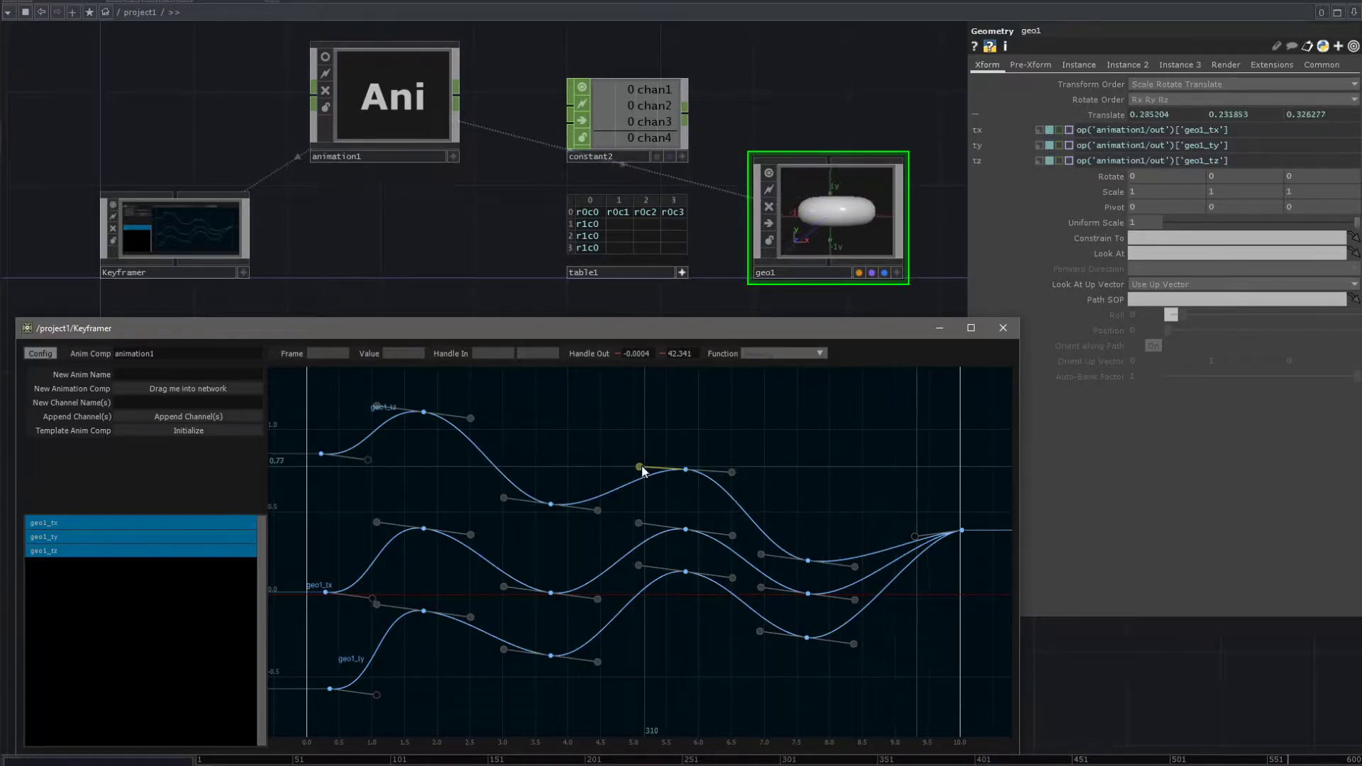
- Shorten the Bezier handles at the fourth keyframes of all three curves together to a length of about 35.9
{"action": "left_click_drag", "start_coordinate": [639, 467], "coordinate": [772, 641]}
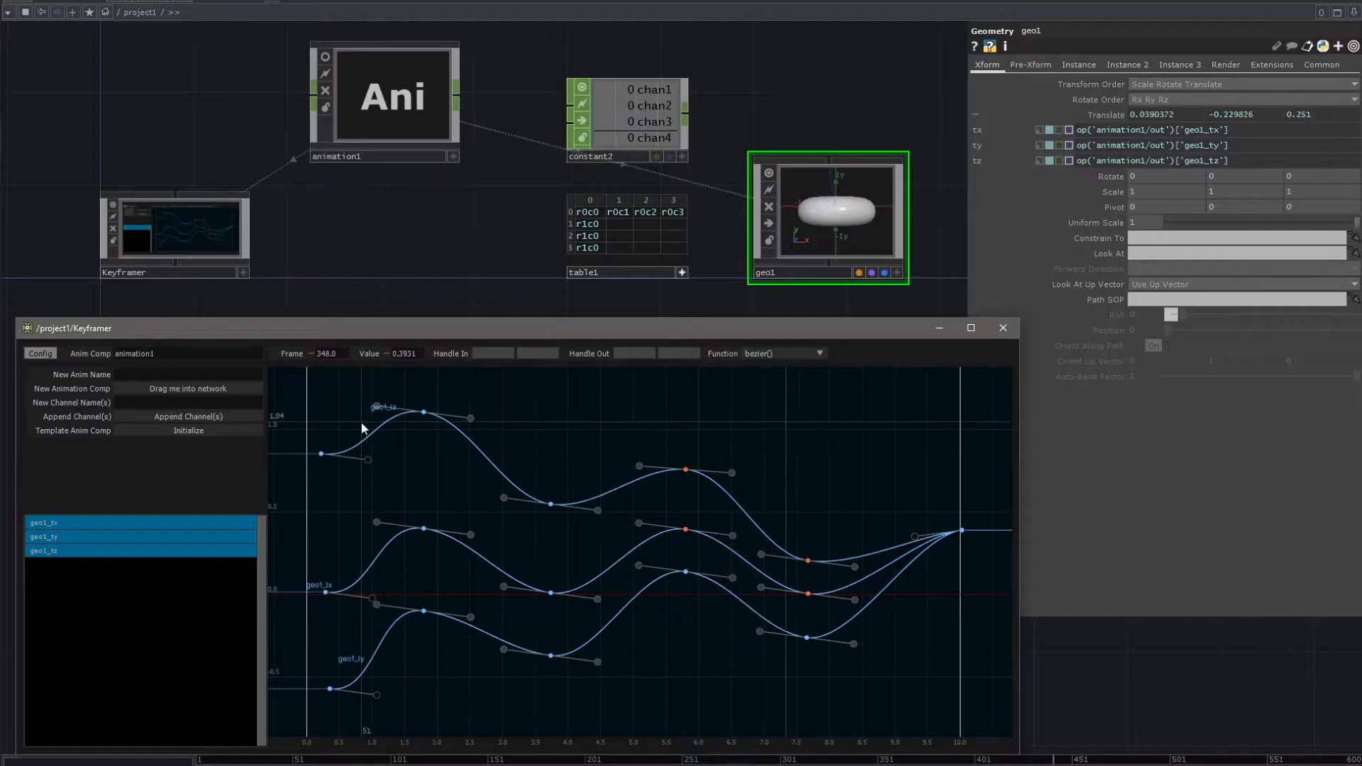
{"action": "left_click_drag", "start_coordinate": [363, 394], "coordinate": [932, 721]}
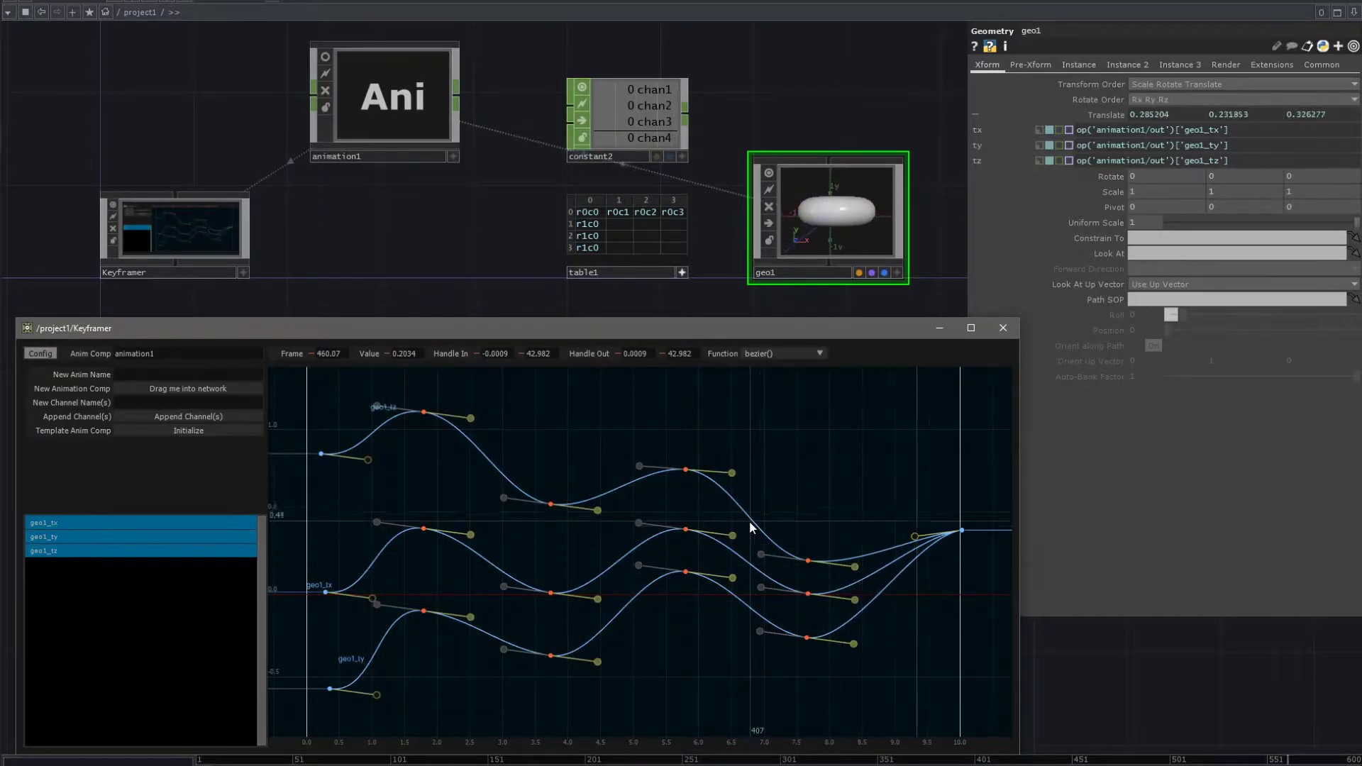
{"action": "left_click_drag", "start_coordinate": [644, 466], "coordinate": [679, 648]}
{"action": "left_click_drag", "start_coordinate": [638, 568], "coordinate": [647, 575]}
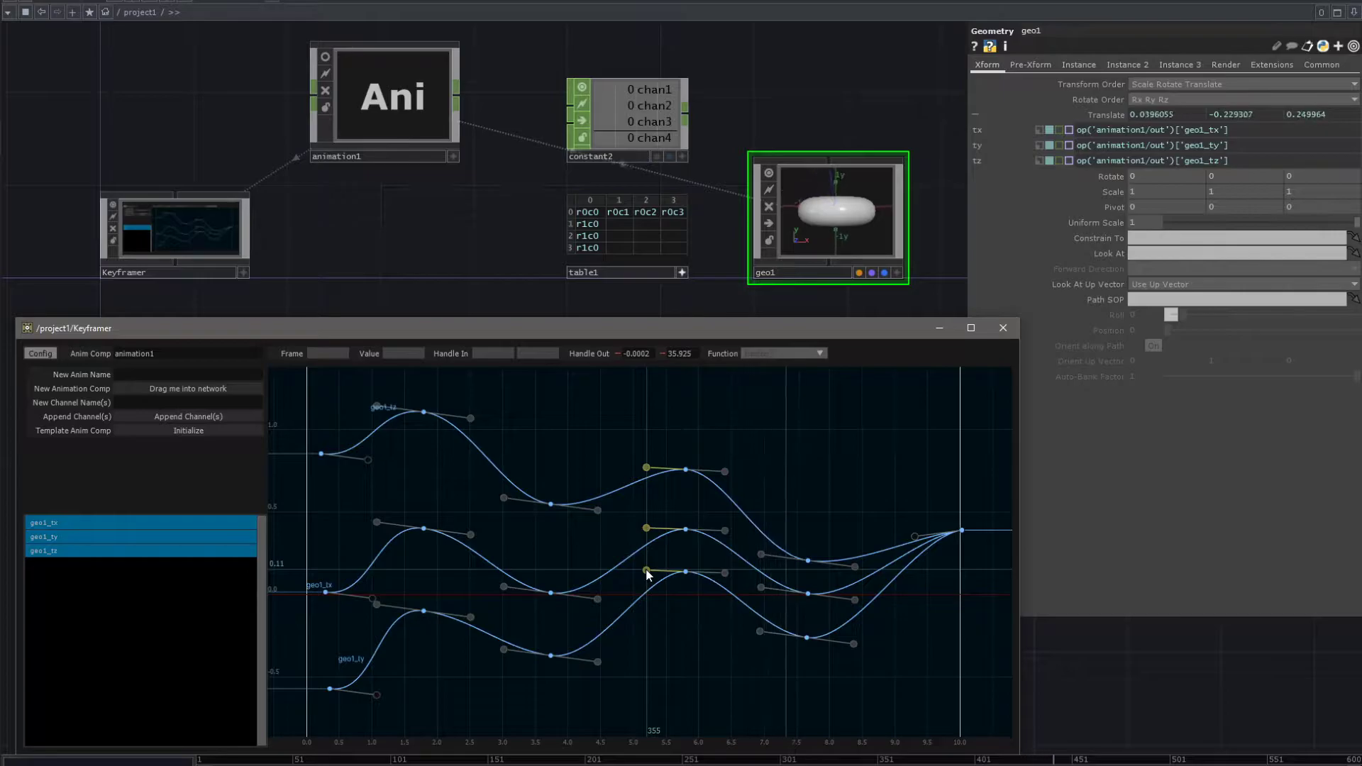
{"action": "left_click_drag", "start_coordinate": [630, 424], "coordinate": [737, 602]}
{"action": "left_click_drag", "start_coordinate": [629, 441], "coordinate": [733, 603]}
{"action": "left_click_drag", "start_coordinate": [645, 466], "coordinate": [624, 428]}
{"action": "key", "text": "ctrl+z"}
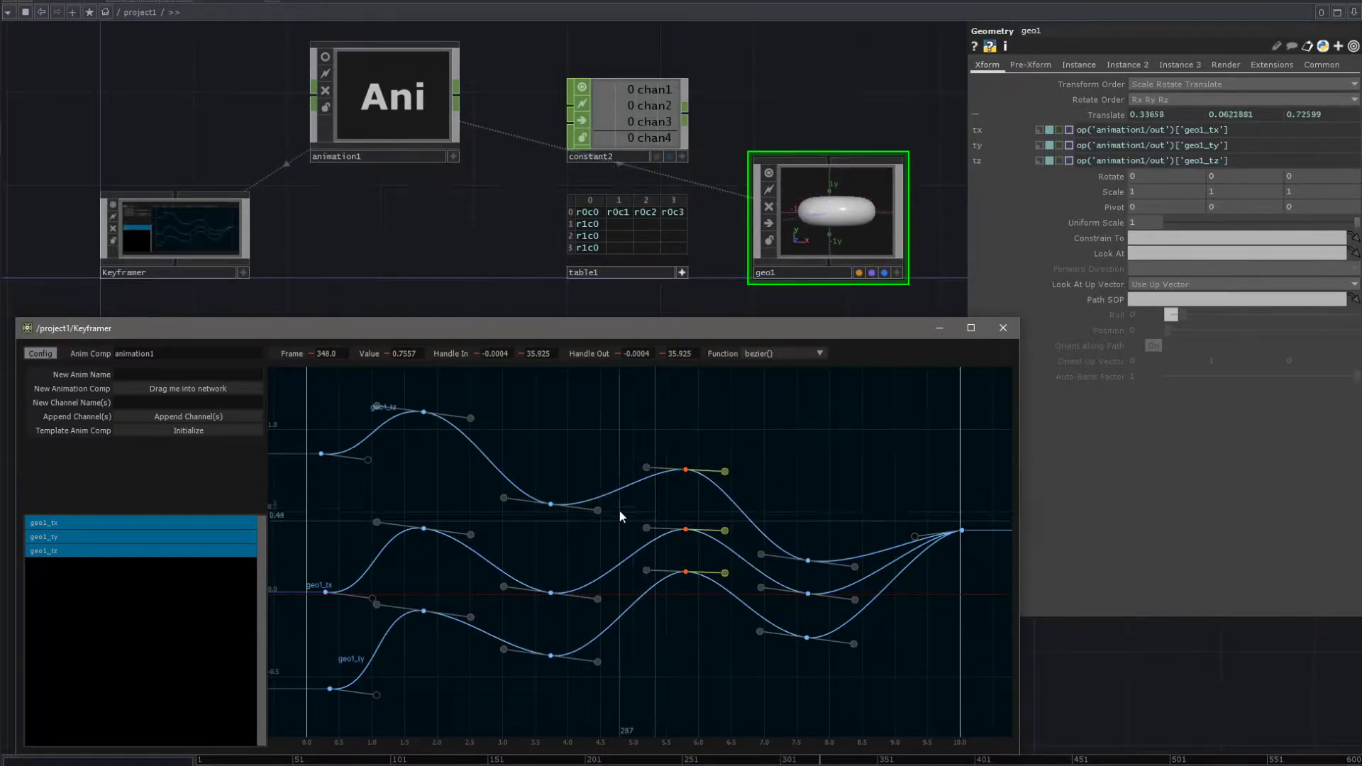
- Select the curve segments between the second and third keyframes of all three channels
{"action": "left_click", "coordinate": [595, 444]}
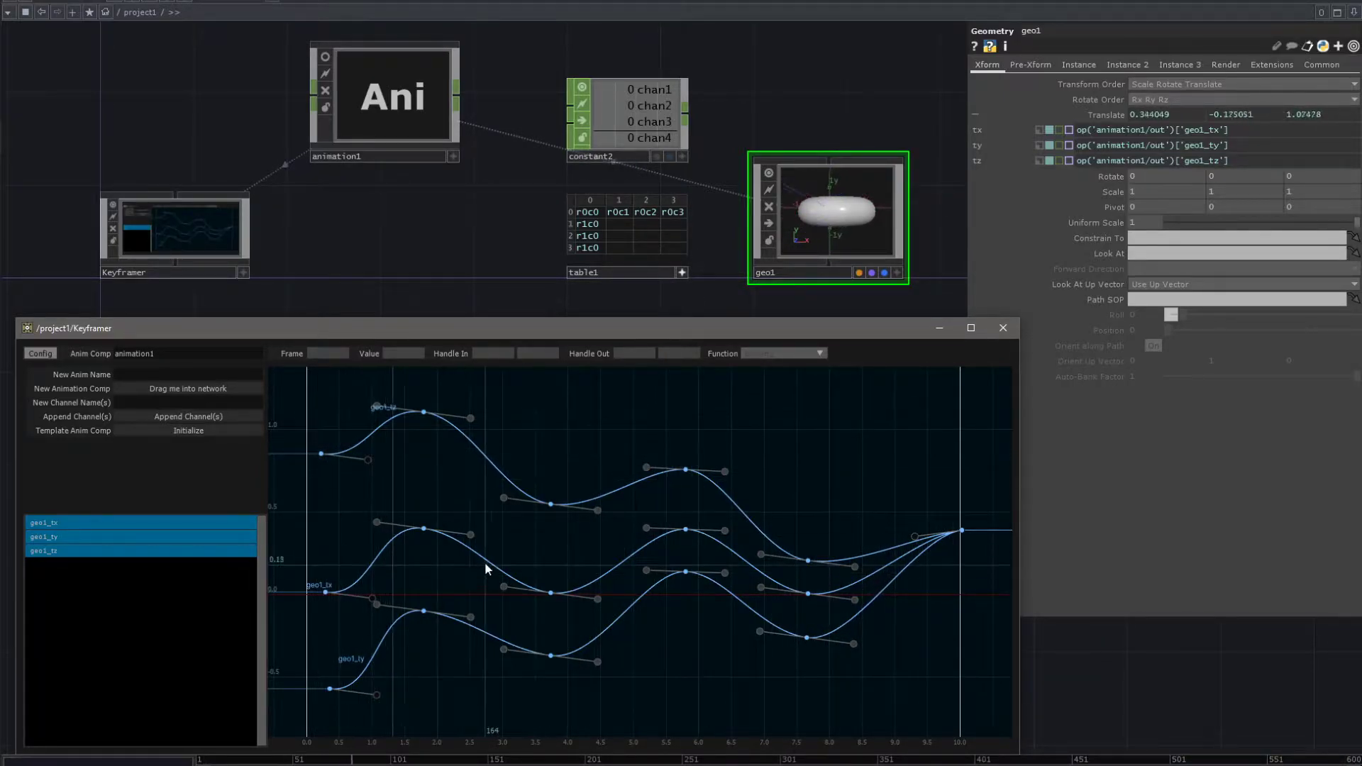
{"action": "left_click_drag", "start_coordinate": [437, 638], "coordinate": [404, 381]}
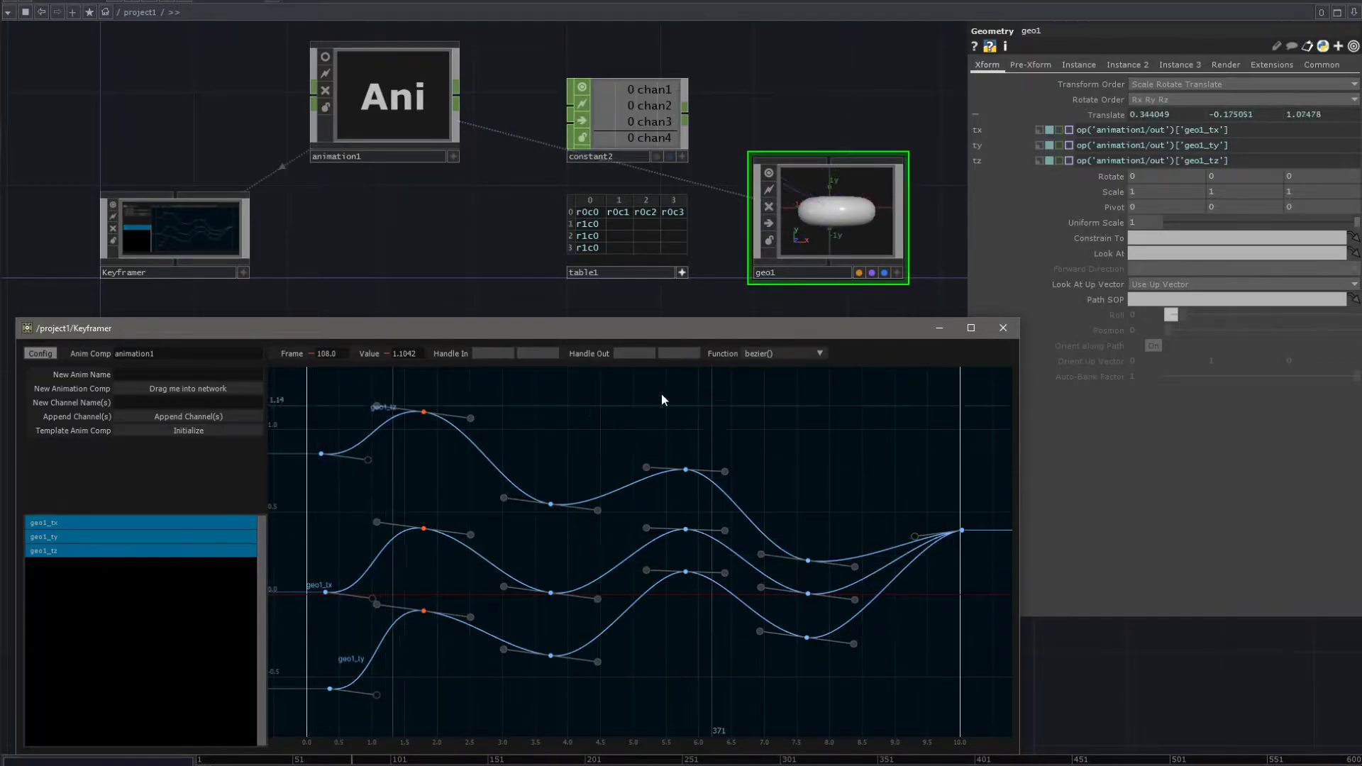
{"action": "left_click_drag", "start_coordinate": [412, 391], "coordinate": [482, 416]}
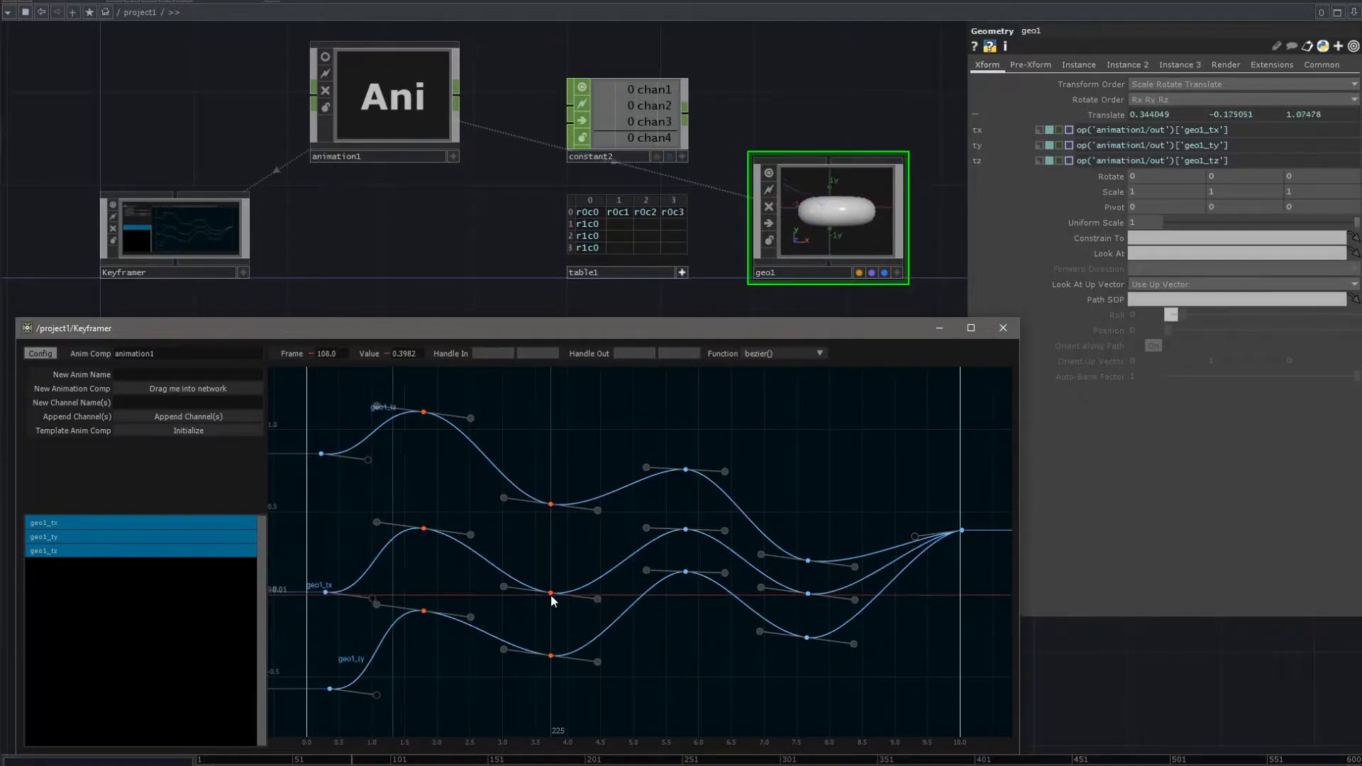
- Shift geo1_ty's second-to-third keyframe segment to start at frame 109, value about -0.12, and lower its third keyframe to about -0.46
{"action": "left_click", "coordinate": [481, 634]}
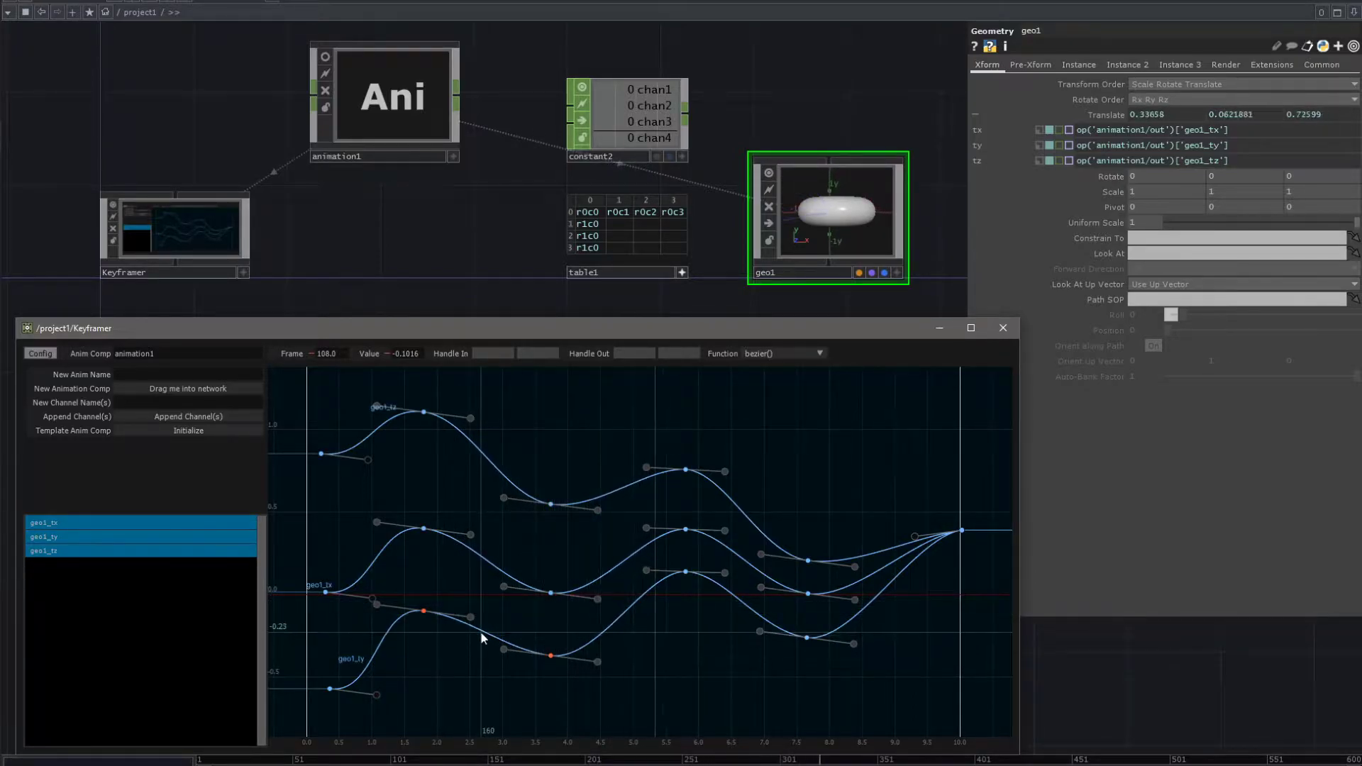
{"action": "left_click", "coordinate": [480, 658]}
{"action": "mouse_move", "coordinate": [483, 634]}
{"action": "left_mouse_down"}
{"action": "mouse_move", "coordinate": [489, 646]}
{"action": "mouse_move", "coordinate": [485, 632]}
{"action": "left_mouse_up"}
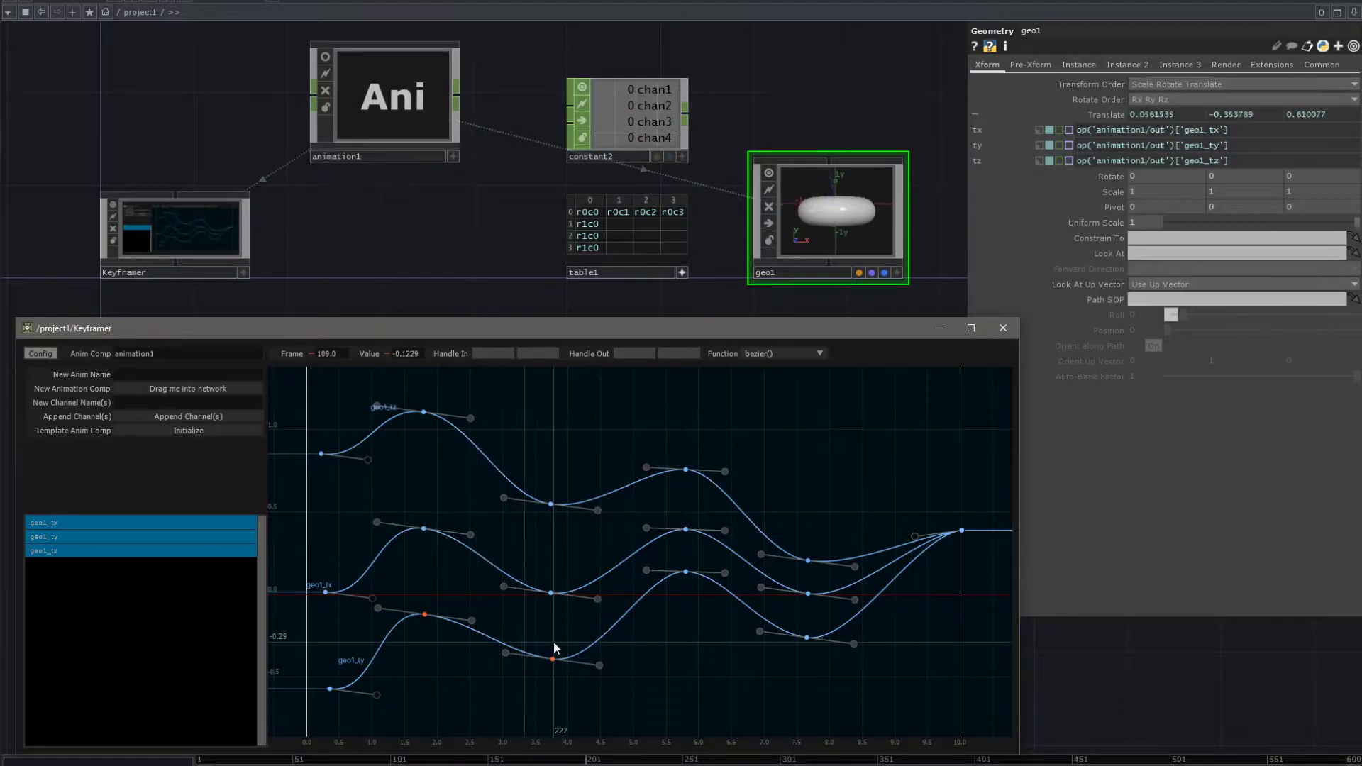
{"action": "left_click", "coordinate": [558, 670]}
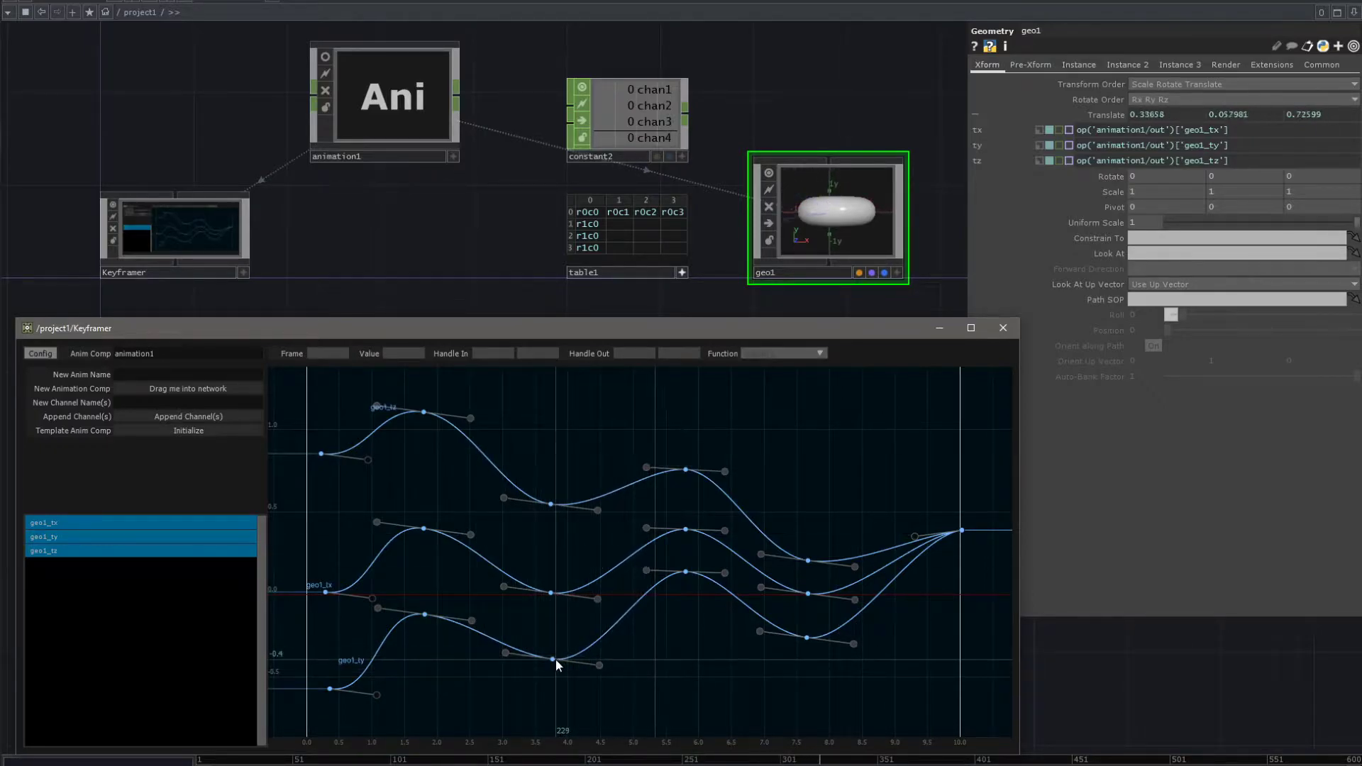
{"action": "left_click_drag", "start_coordinate": [554, 660], "coordinate": [553, 670]}
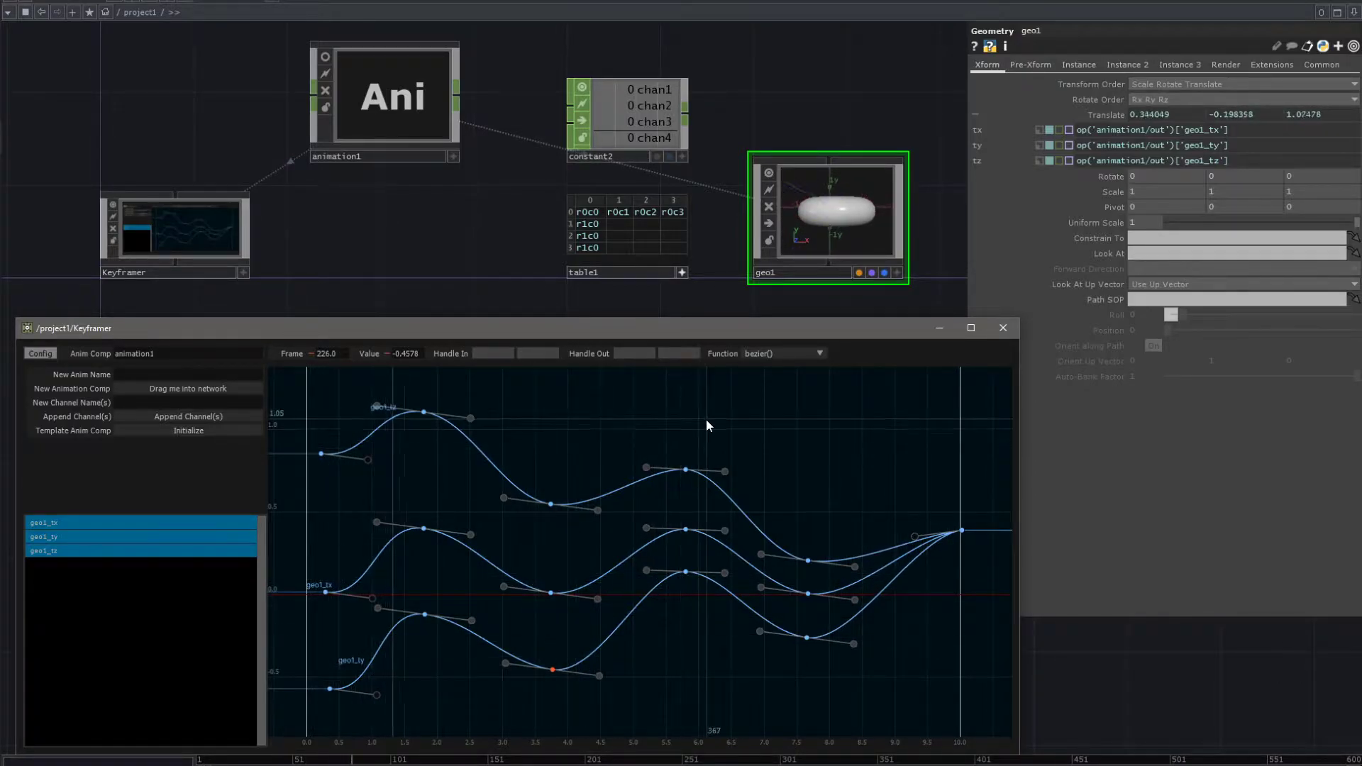
- Set the segments between the second and third keyframes of all three curves to linear(), and review the other interpolation functions
{"action": "left_click_drag", "start_coordinate": [448, 666], "coordinate": [424, 385]}
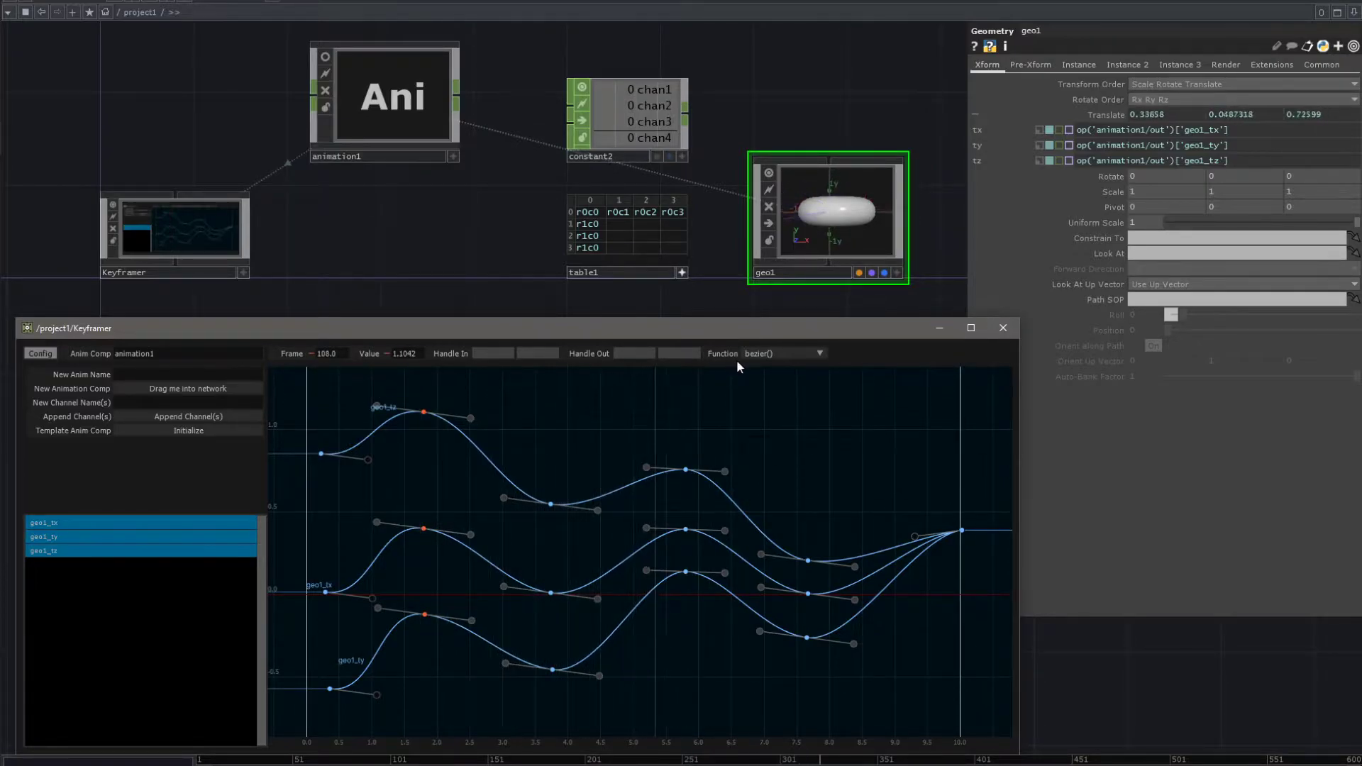
{"action": "left_click", "coordinate": [771, 355]}
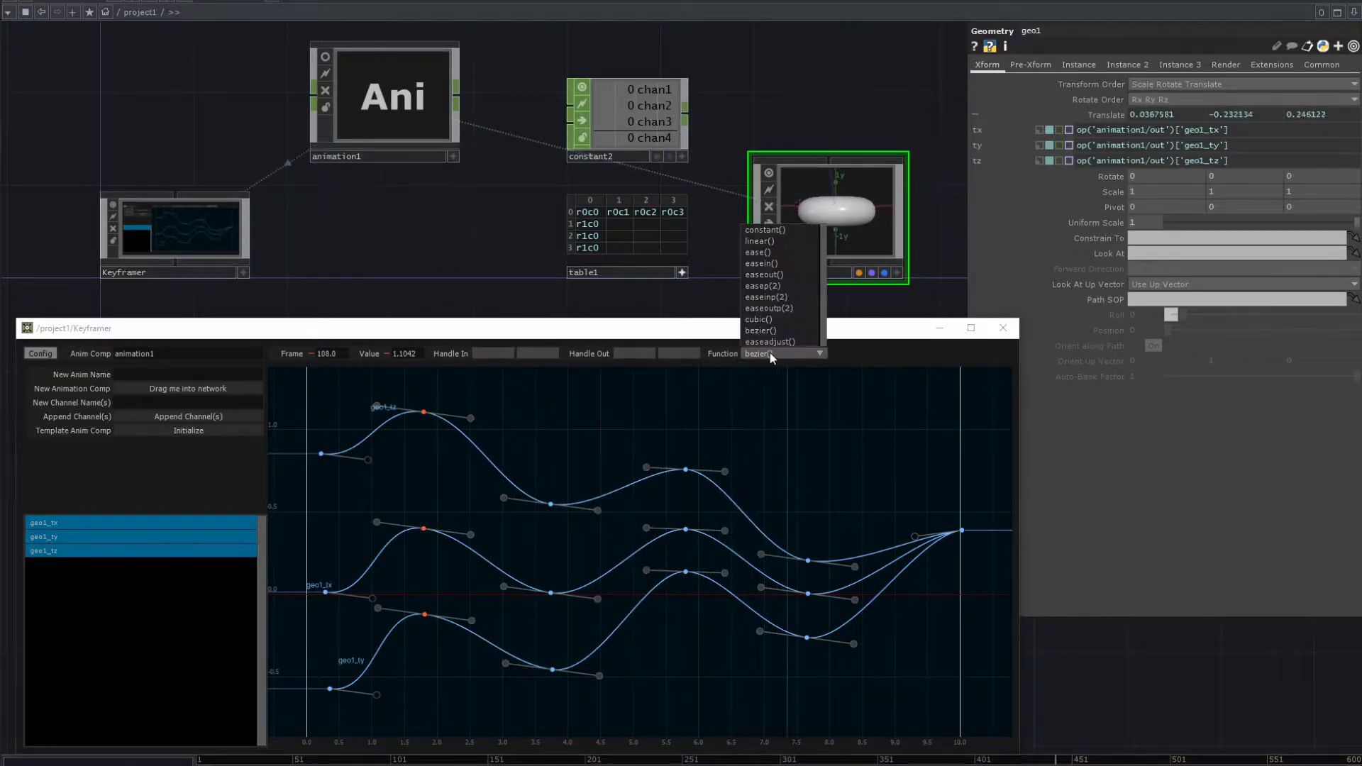
{"action": "left_click", "coordinate": [783, 241]}
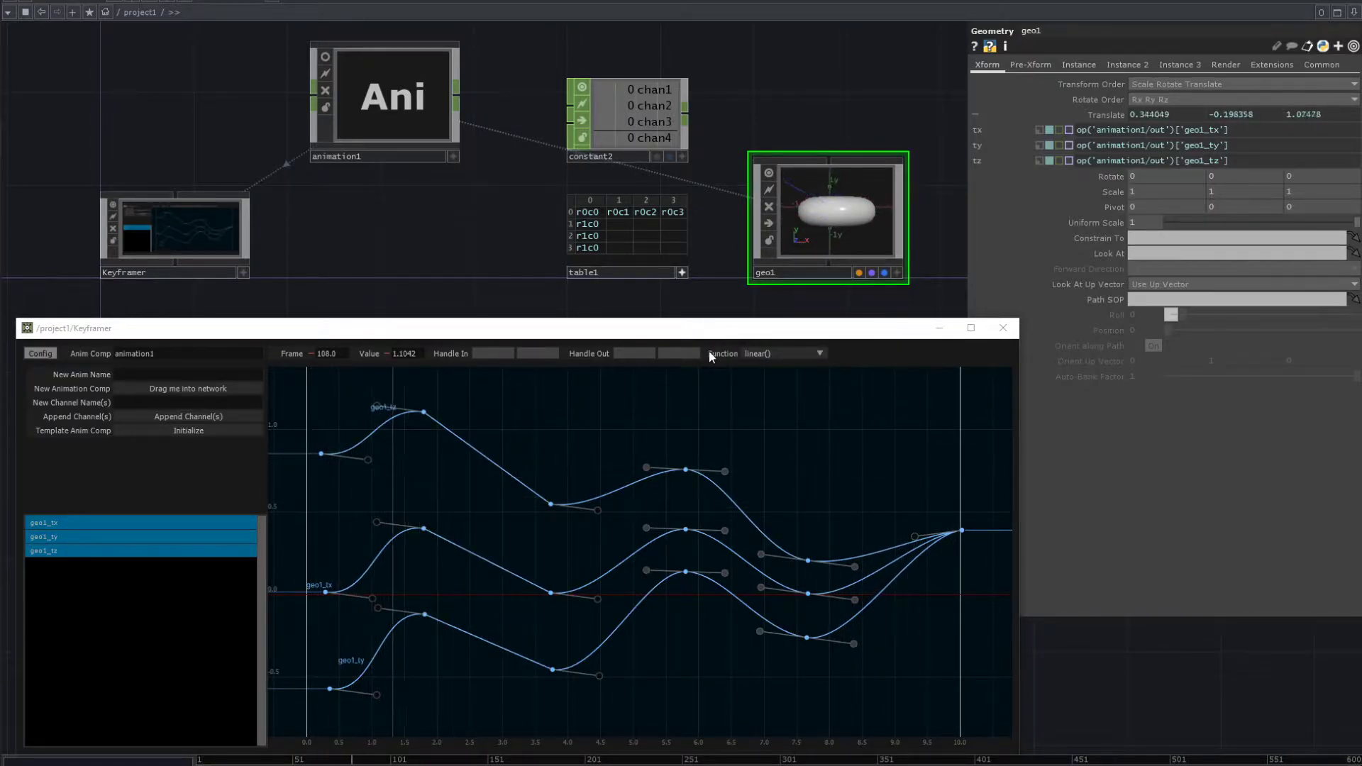
{"action": "left_click", "coordinate": [762, 353]}
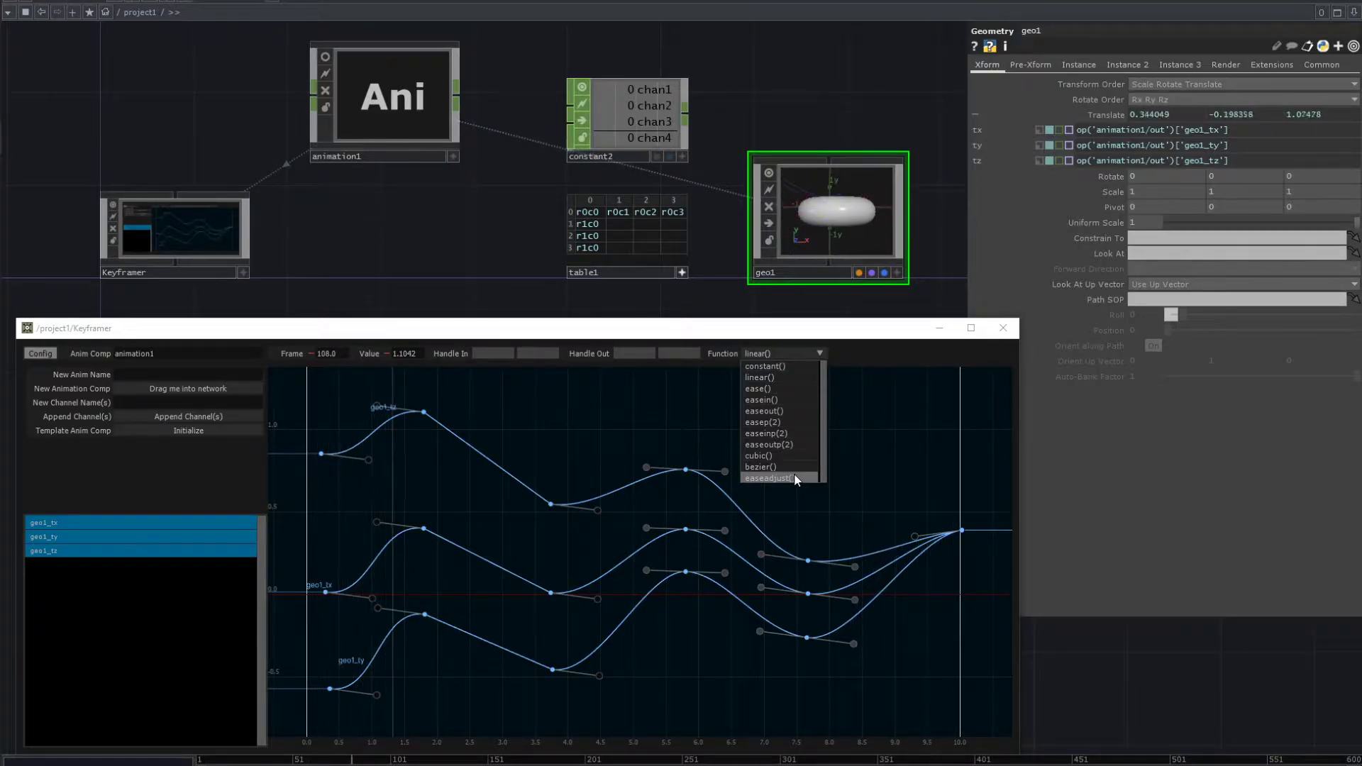
{"action": "left_click", "coordinate": [756, 353]}
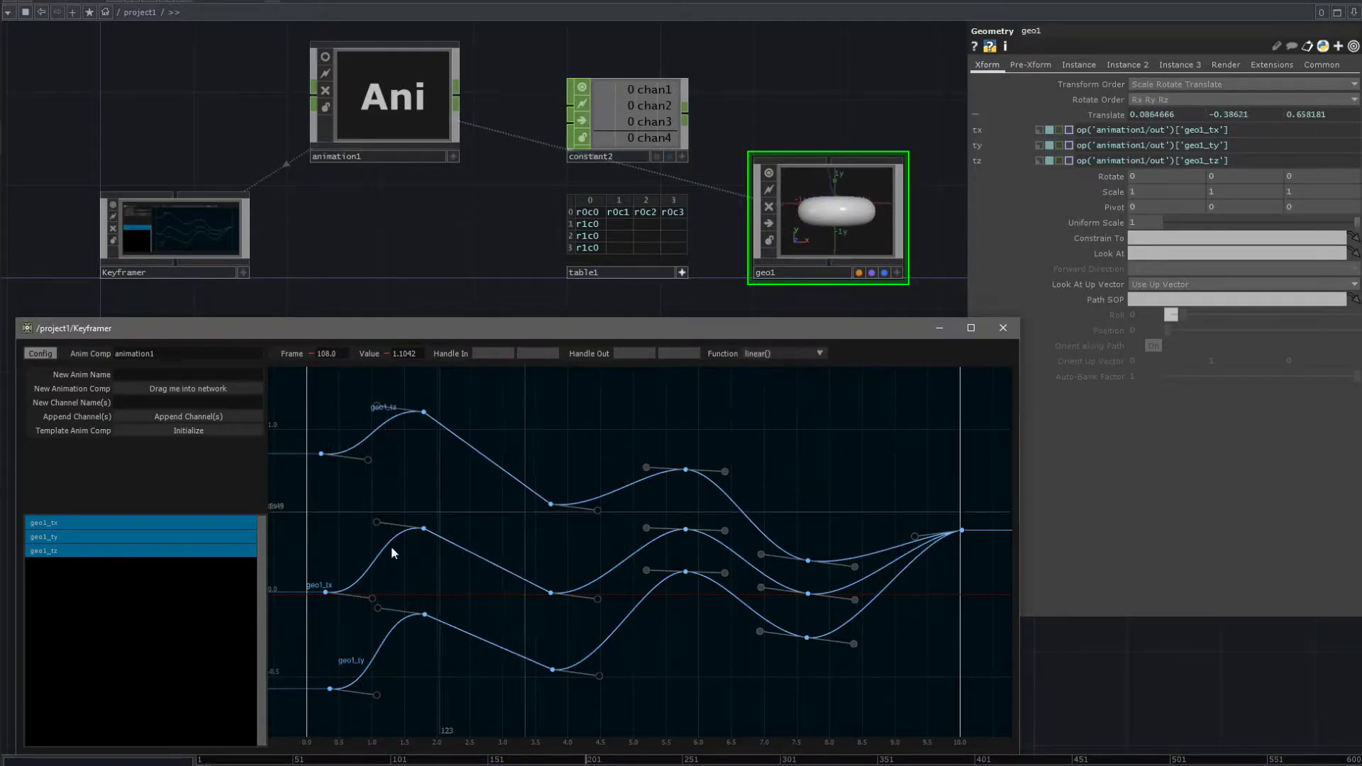
- Change the second-to-third keyframe segments of all three curves to the easeadjust() function
{"action": "left_click_drag", "start_coordinate": [461, 715], "coordinate": [410, 403]}
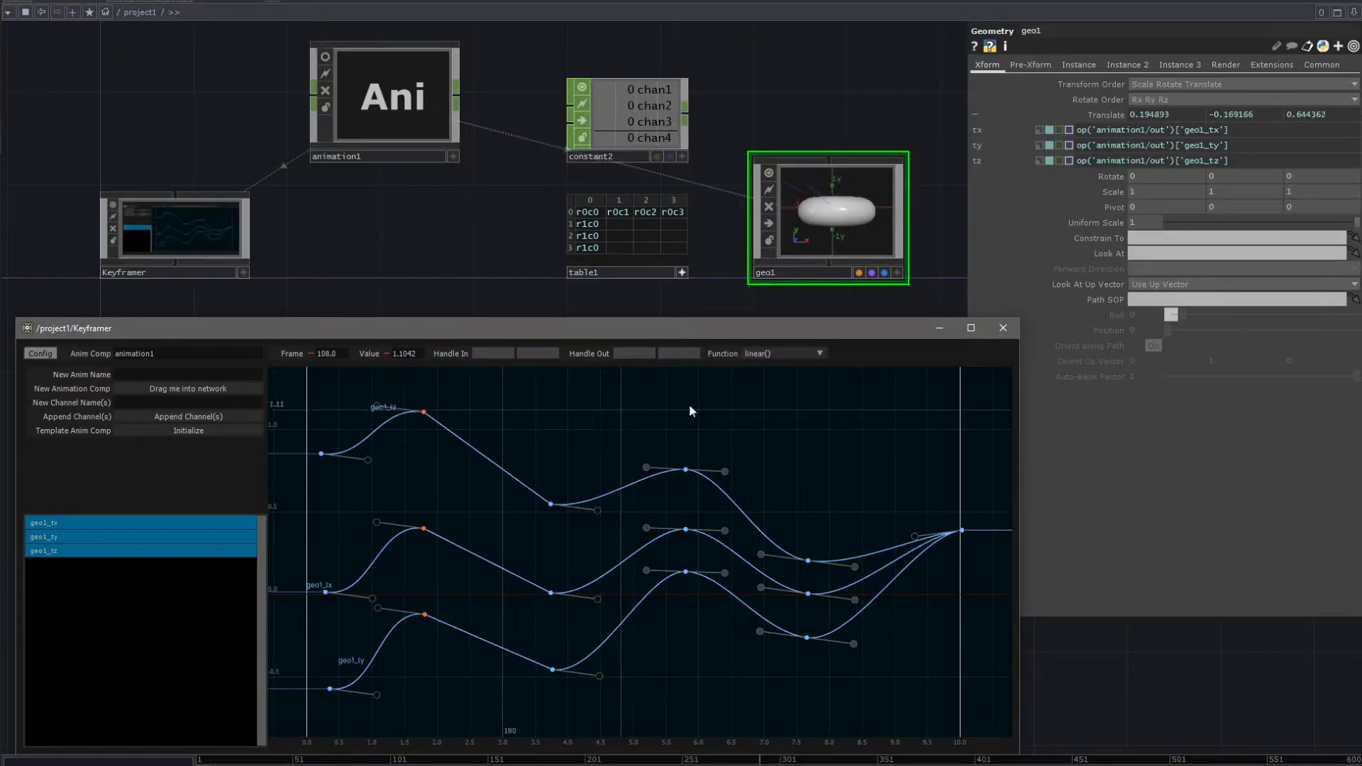
{"action": "left_click", "coordinate": [756, 355]}
{"action": "left_click", "coordinate": [768, 473]}
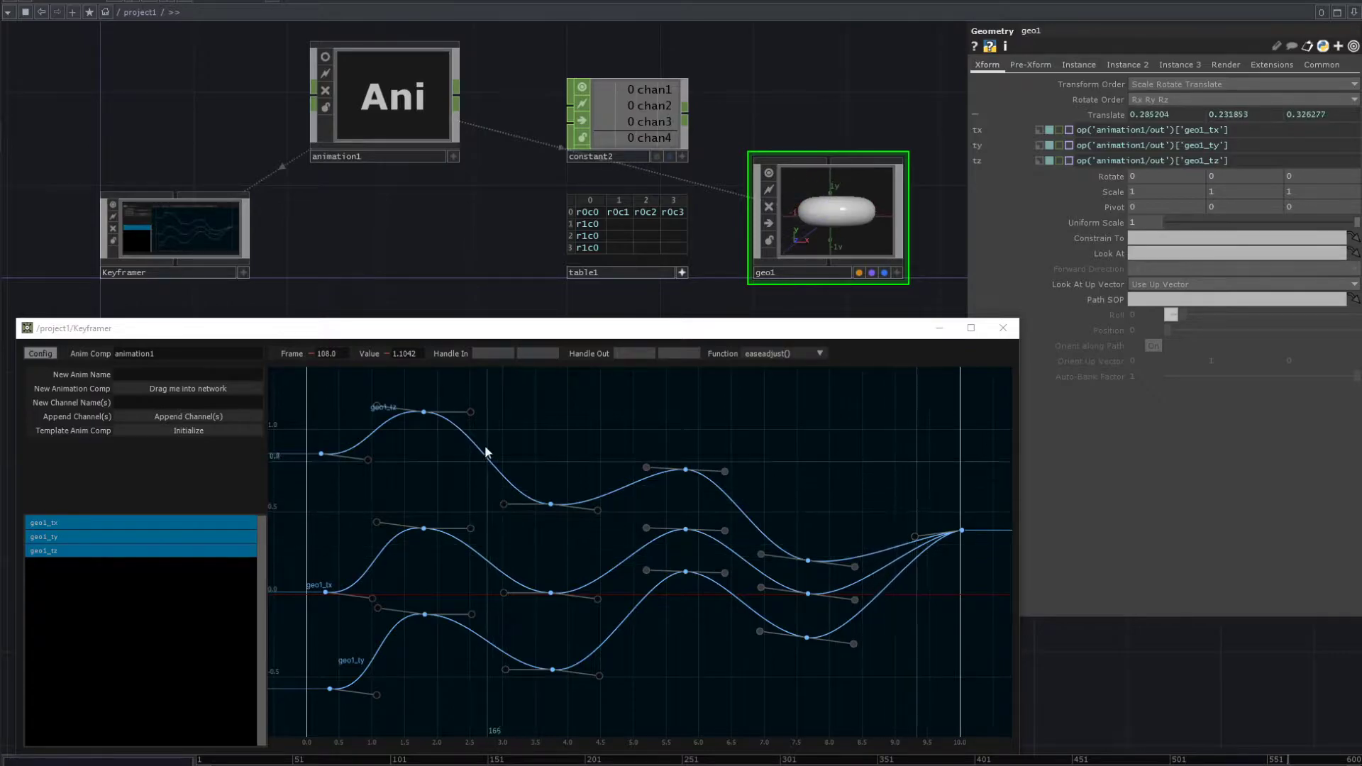
- Lengthen the handles after the second keyframes and shorten the handles before the third keyframes on all three curves
{"action": "left_click_drag", "start_coordinate": [457, 390], "coordinate": [482, 641]}
{"action": "left_click_drag", "start_coordinate": [476, 410], "coordinate": [516, 516]}
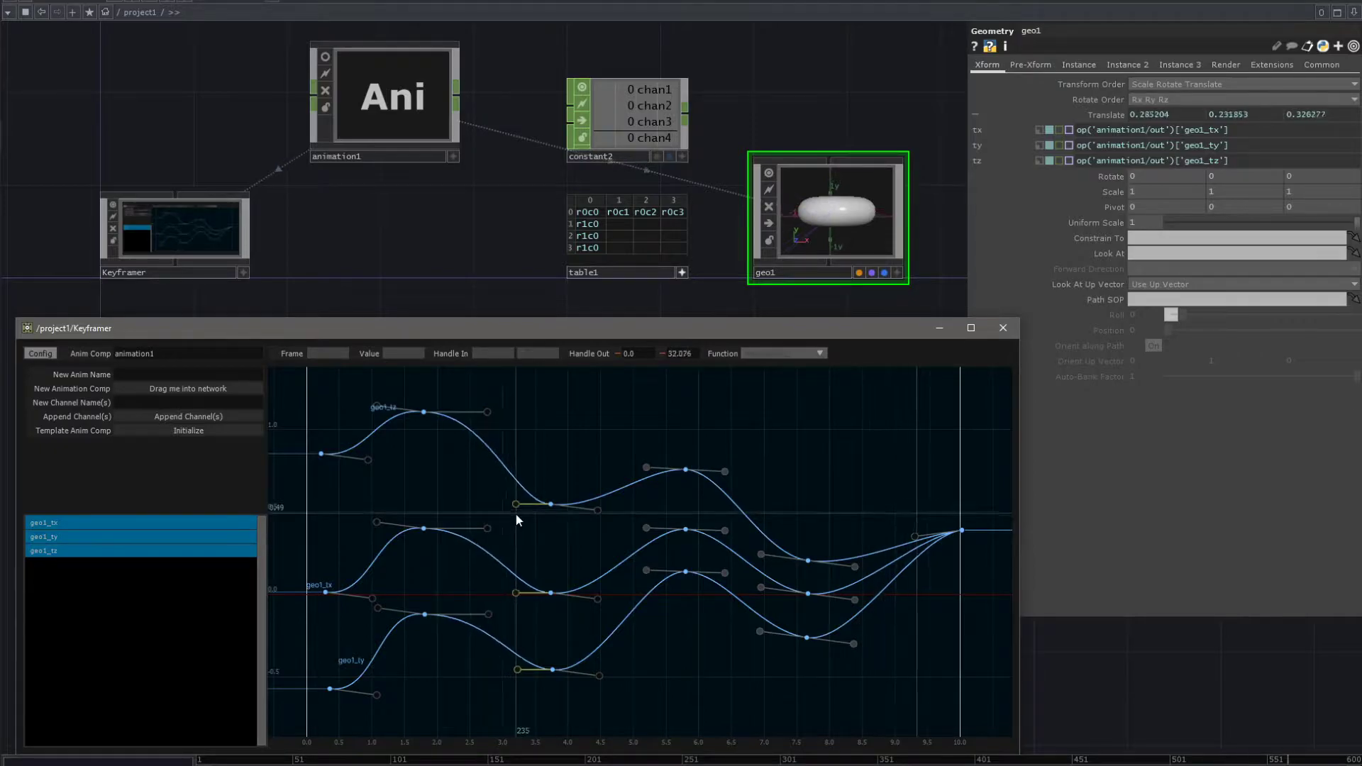
{"action": "left_click_drag", "start_coordinate": [507, 505], "coordinate": [527, 533]}
- Level geo1_ty's handle before its second keyframe at about 59.8 long, and lengthen all three handles after the second keyframes to about 63.5
{"action": "mouse_move", "coordinate": [377, 608]}
{"action": "left_mouse_down"}
{"action": "mouse_move", "coordinate": [389, 575]}
{"action": "mouse_move", "coordinate": [389, 661]}
{"action": "mouse_move", "coordinate": [407, 653]}
{"action": "mouse_move", "coordinate": [423, 676]}
{"action": "mouse_move", "coordinate": [369, 643]}
{"action": "mouse_move", "coordinate": [391, 577]}
{"action": "mouse_move", "coordinate": [397, 656]}
{"action": "mouse_move", "coordinate": [420, 674]}
{"action": "mouse_move", "coordinate": [362, 616]}
{"action": "left_mouse_up"}
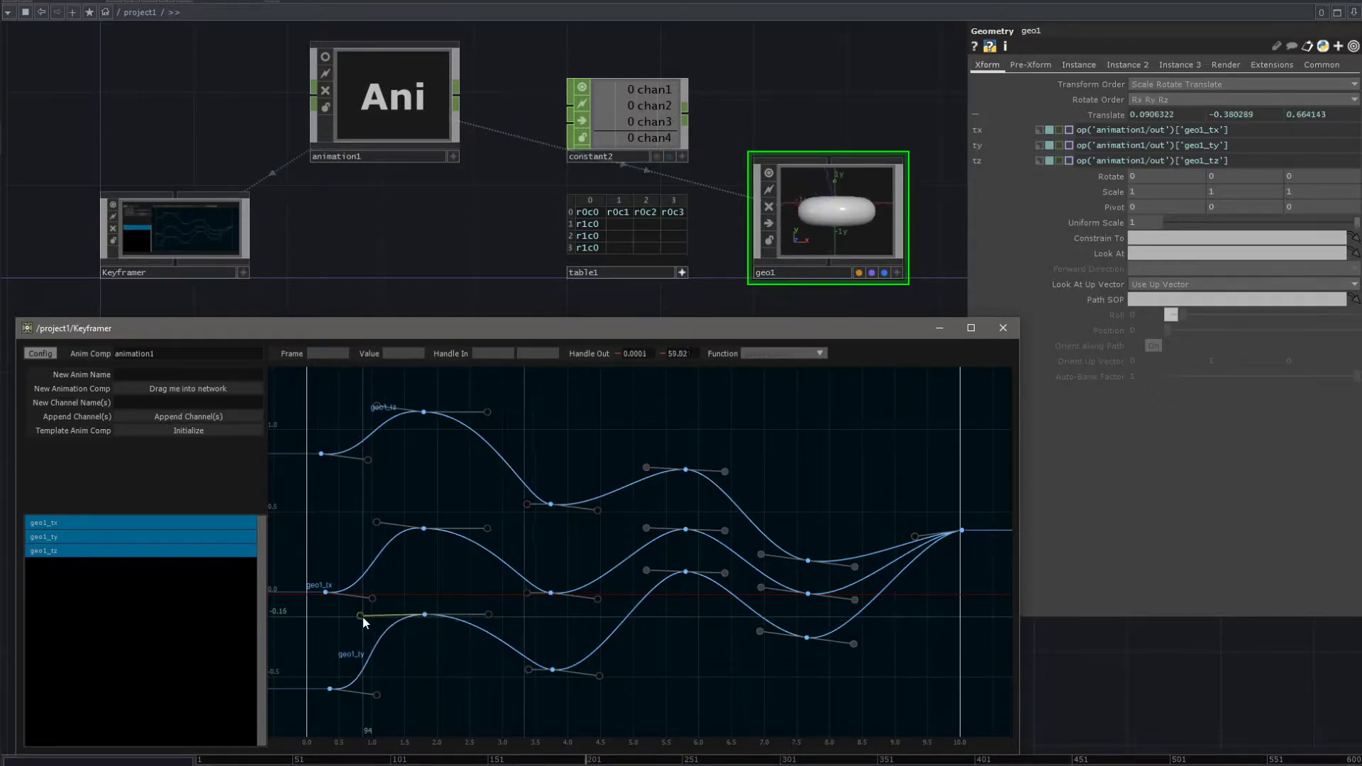
{"action": "left_click_drag", "start_coordinate": [479, 386], "coordinate": [495, 616]}
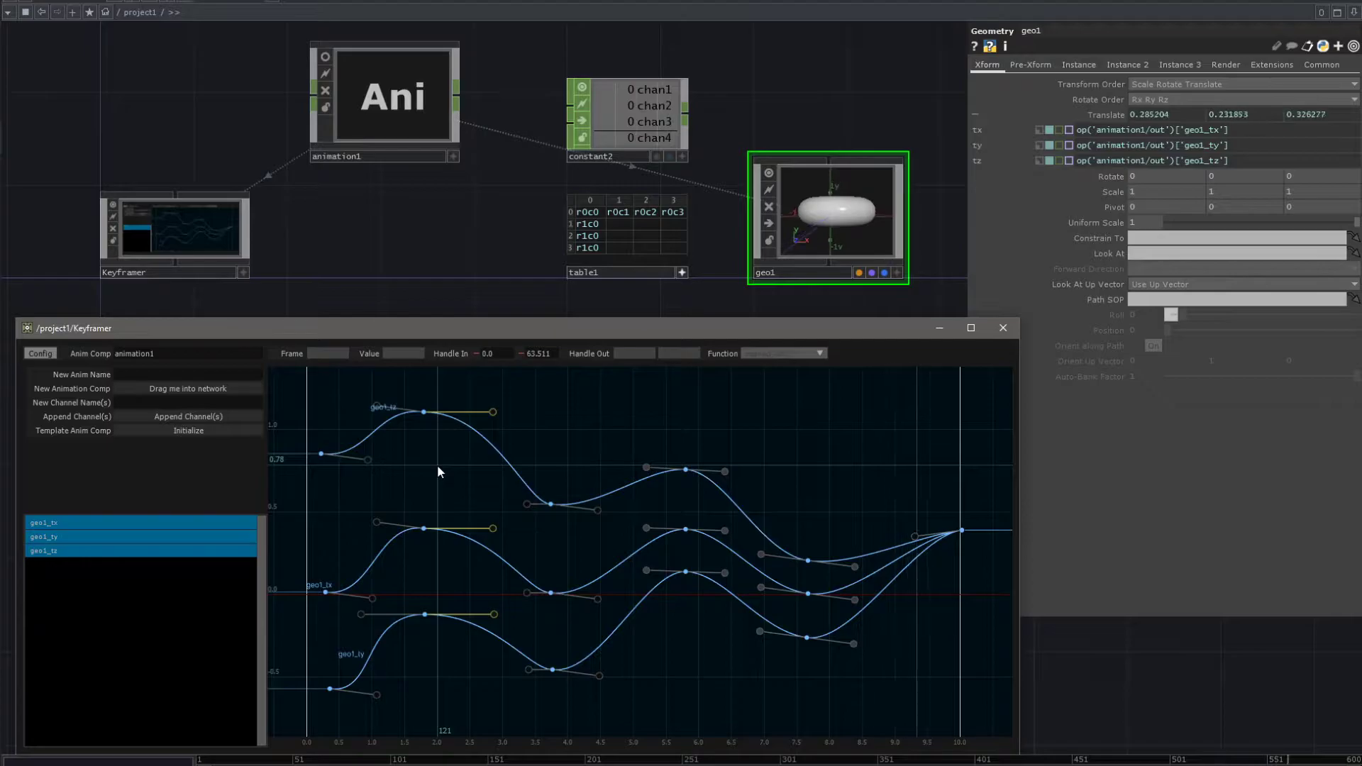
- On geo1_tz, lengthen the handle before the third keyframe to about 58.9 and shorten the one after the second to about 38.7
{"action": "middle_click_drag", "start_coordinate": [431, 469], "coordinate": [613, 441]}
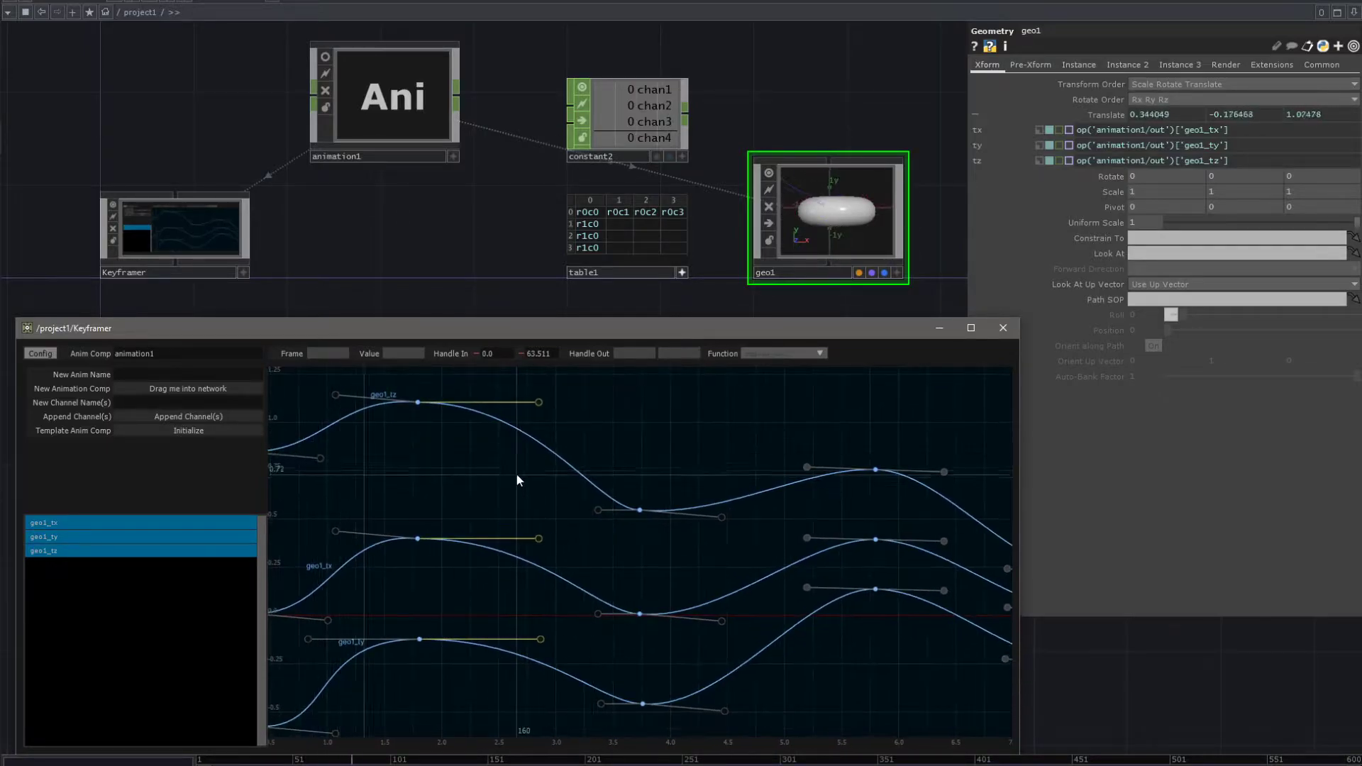
{"action": "middle_click_drag", "start_coordinate": [516, 473], "coordinate": [577, 386]}
{"action": "left_click_drag", "start_coordinate": [487, 464], "coordinate": [576, 553]}
{"action": "middle_click_drag", "start_coordinate": [556, 544], "coordinate": [602, 489]}
{"action": "left_click_drag", "start_coordinate": [643, 416], "coordinate": [739, 539]}
{"action": "left_click_drag", "start_coordinate": [721, 654], "coordinate": [626, 654]}
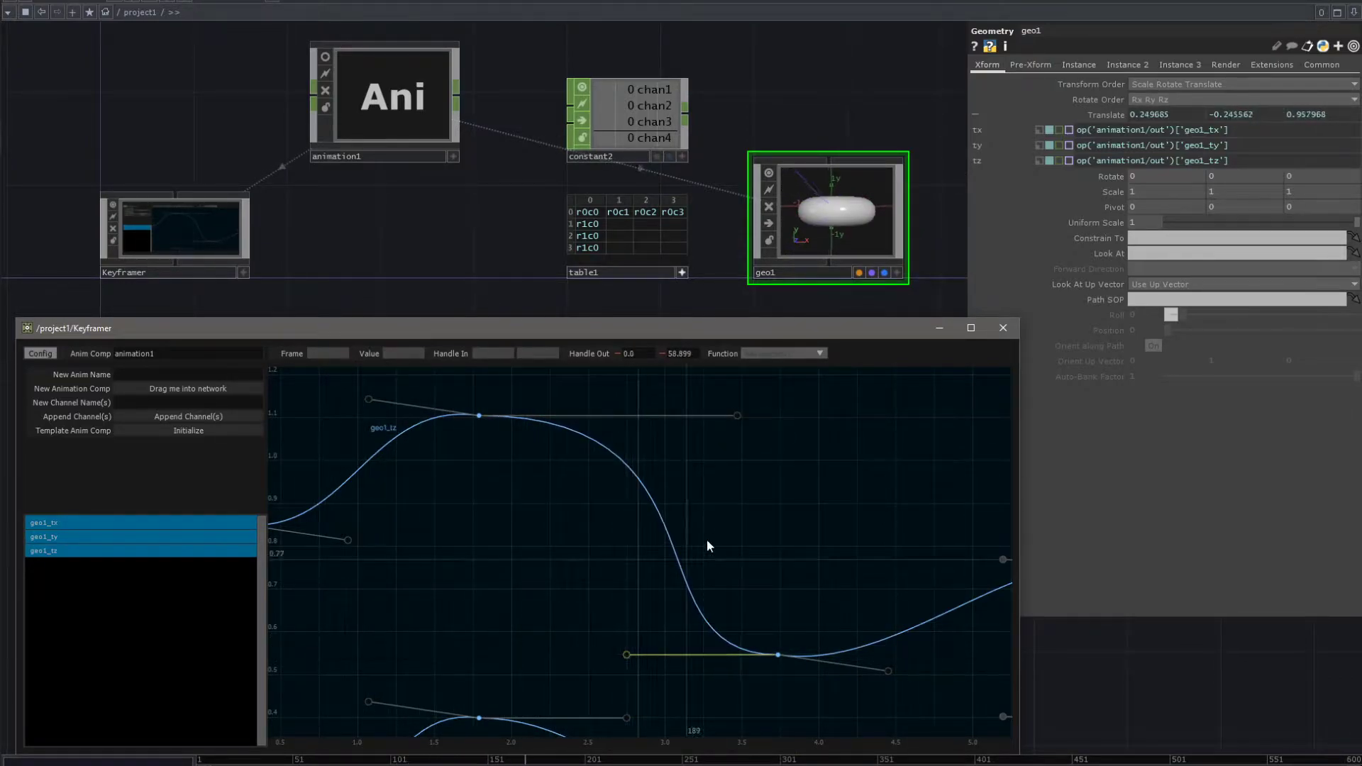
{"action": "left_click", "coordinate": [737, 416]}
{"action": "left_click_drag", "start_coordinate": [739, 416], "coordinate": [581, 415]}
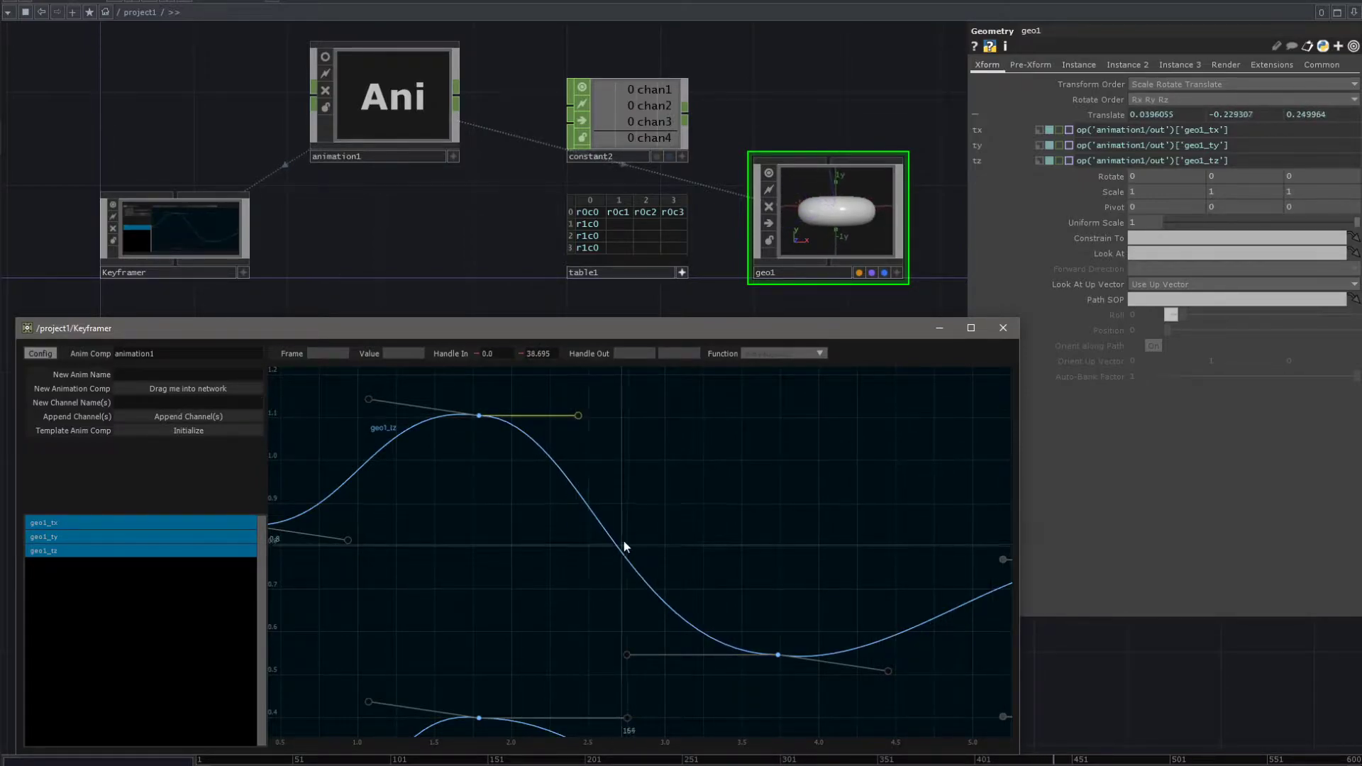
- Move geo1_tz's second keyframe to frame 114, value about 1.114, and set the handle after it to about 38.1 long
{"action": "left_click", "coordinate": [480, 415]}
{"action": "mouse_move", "coordinate": [478, 416]}
{"action": "left_mouse_down"}
{"action": "mouse_move", "coordinate": [556, 417]}
{"action": "mouse_move", "coordinate": [511, 419]}
{"action": "mouse_move", "coordinate": [508, 461]}
{"action": "mouse_move", "coordinate": [515, 421]}
{"action": "mouse_move", "coordinate": [494, 416]}
{"action": "left_mouse_up"}
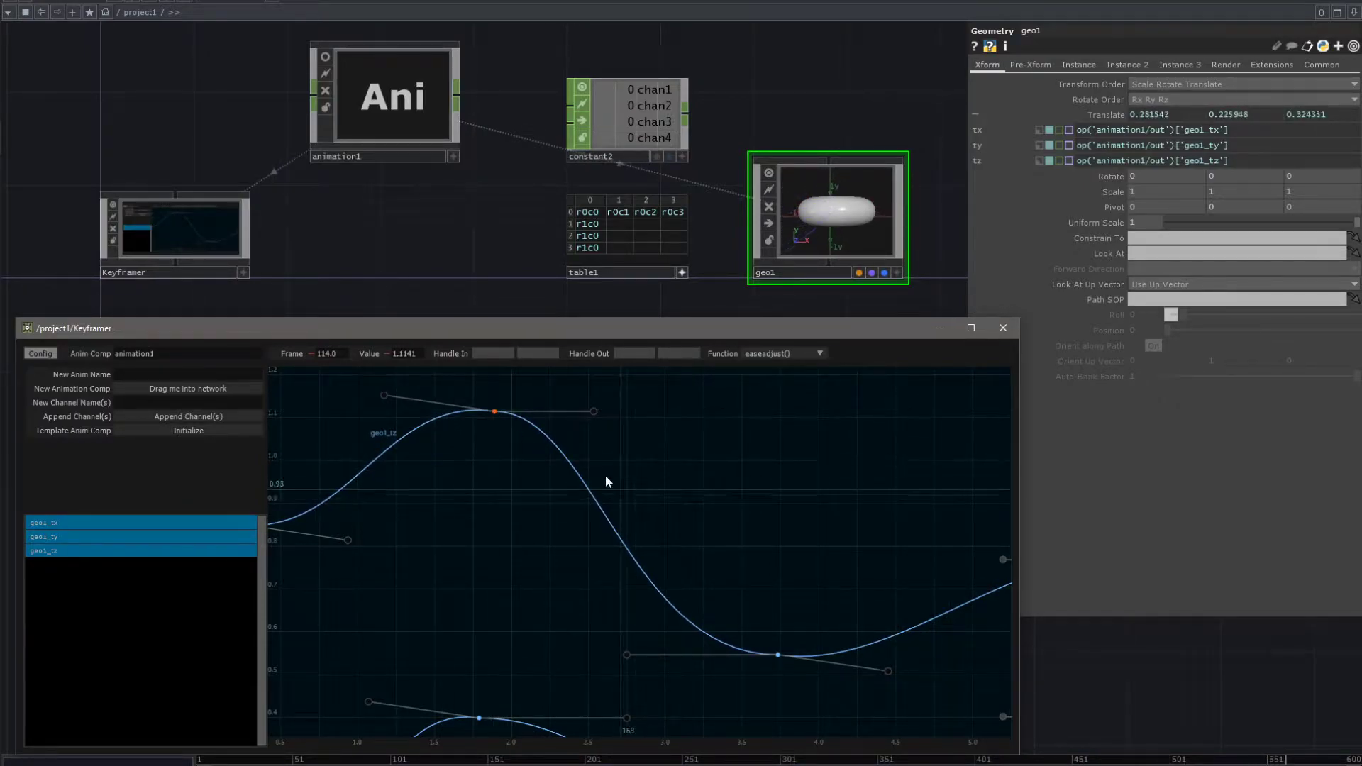
{"action": "right_click_drag", "start_coordinate": [589, 509], "coordinate": [453, 632]}
{"action": "middle_click_drag", "start_coordinate": [654, 538], "coordinate": [549, 470]}
{"action": "left_click_drag", "start_coordinate": [518, 415], "coordinate": [525, 415]}
{"action": "right_click_drag", "start_coordinate": [492, 550], "coordinate": [465, 527]}
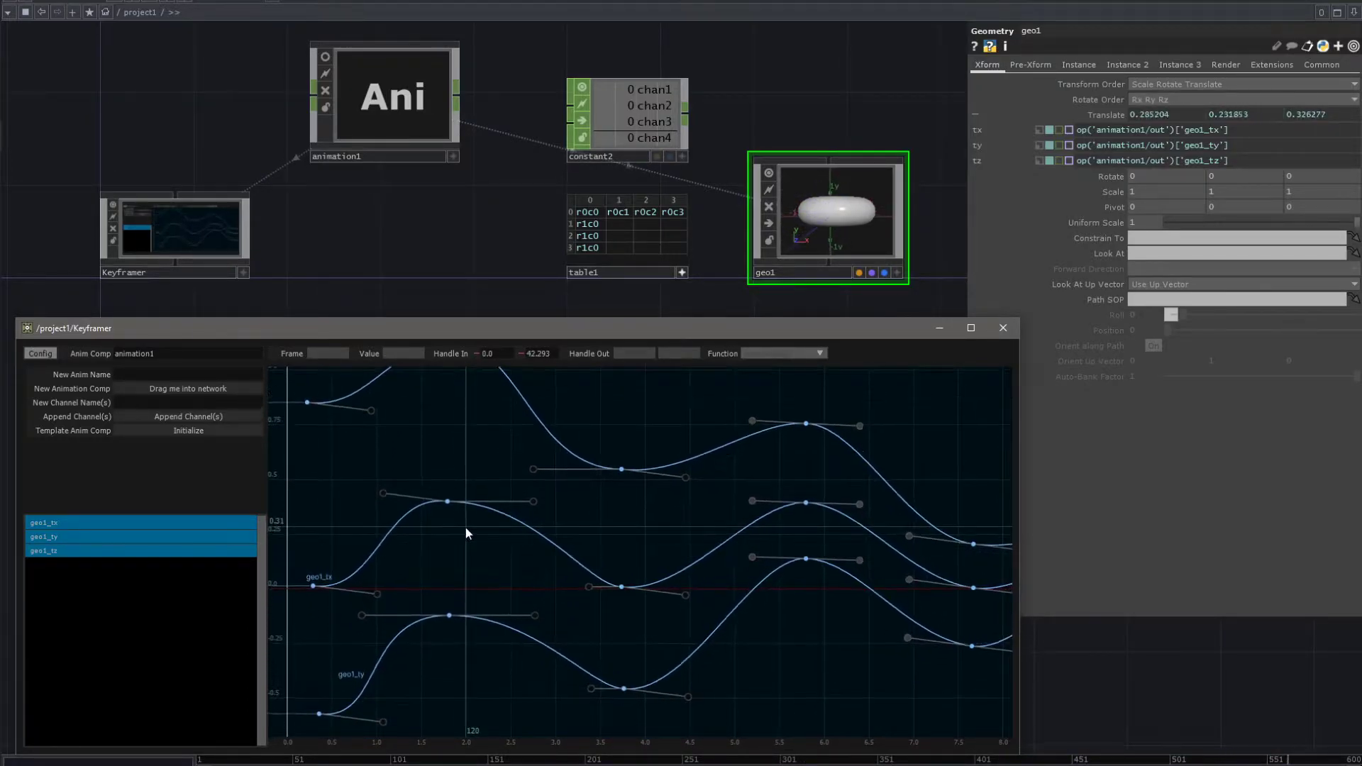
{"action": "middle_click_drag", "start_coordinate": [466, 537], "coordinate": [493, 588]}
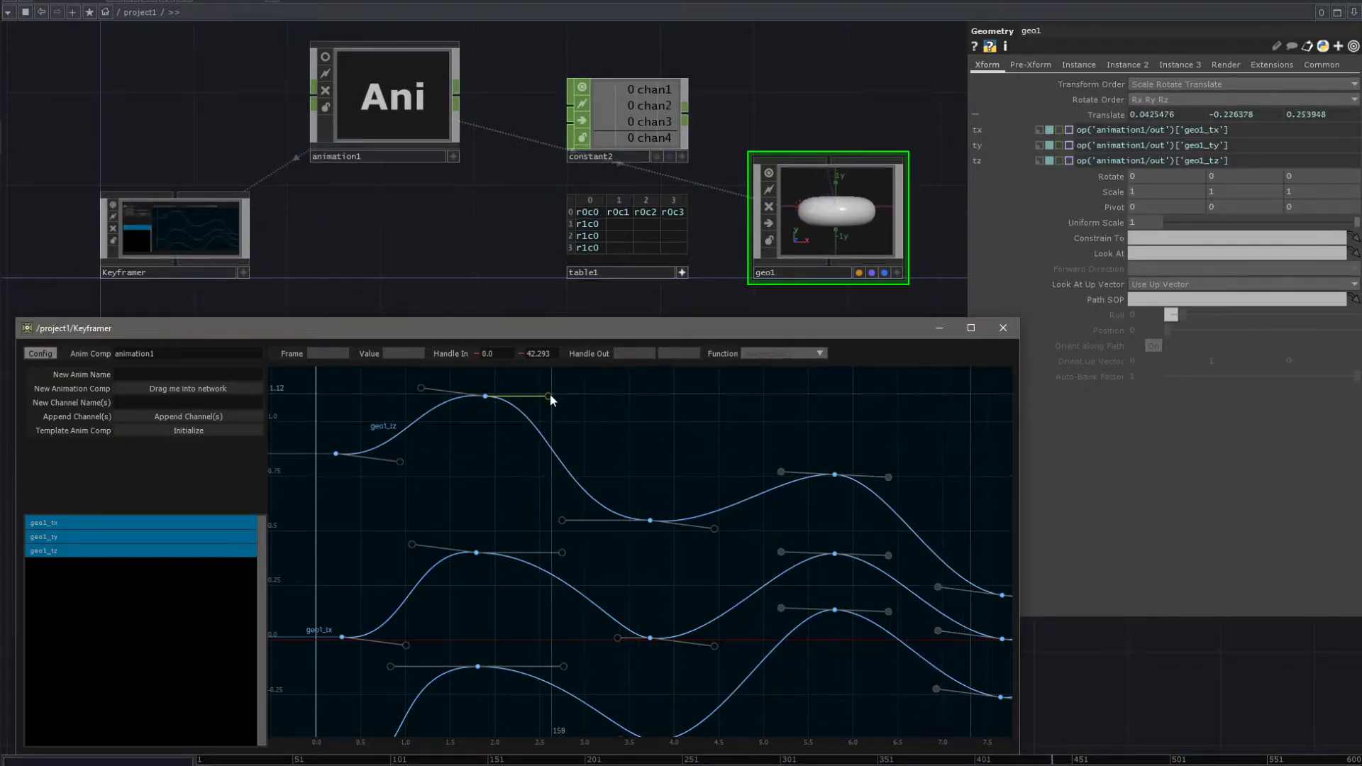
{"action": "left_click_drag", "start_coordinate": [550, 396], "coordinate": [579, 678]}
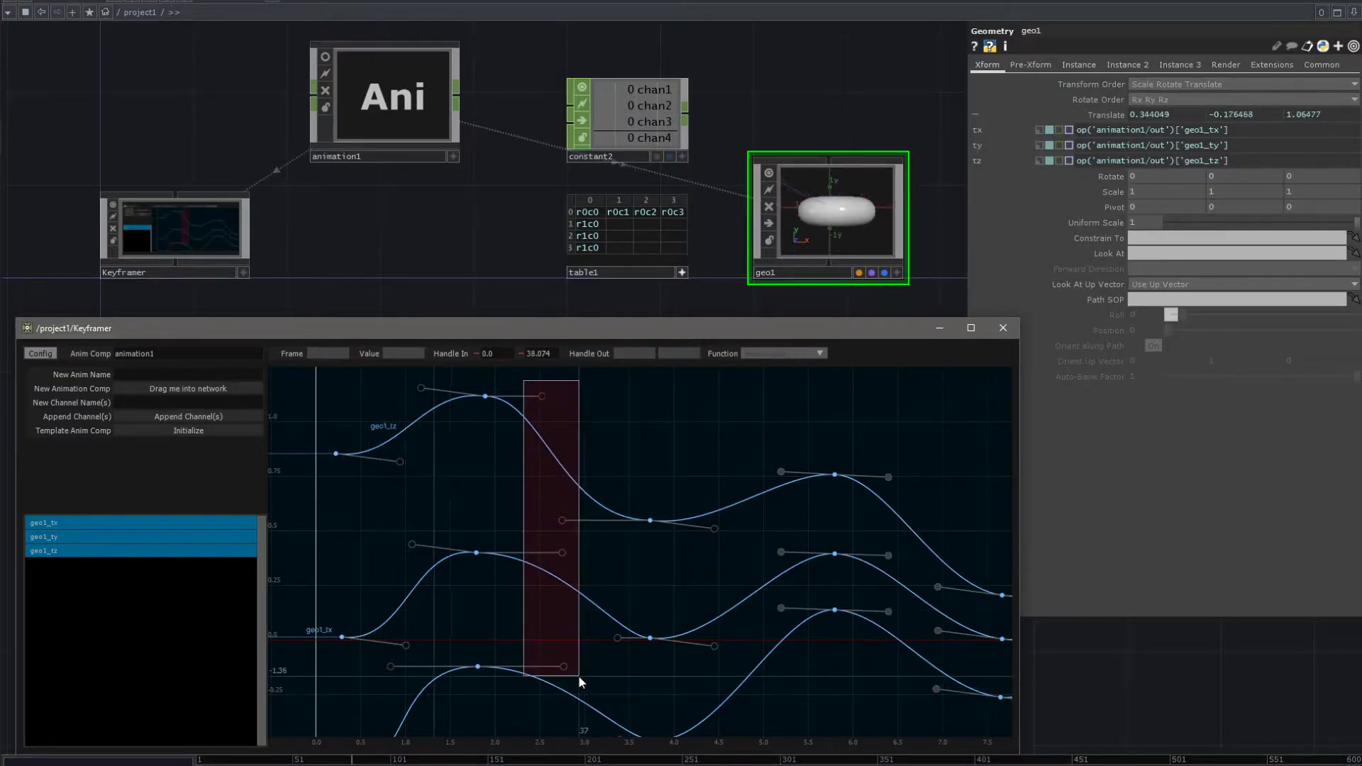
- Reapply the easeadjust() function to the segments following the second keyframes of all three curves
{"action": "left_click_drag", "start_coordinate": [523, 381], "coordinate": [469, 671]}
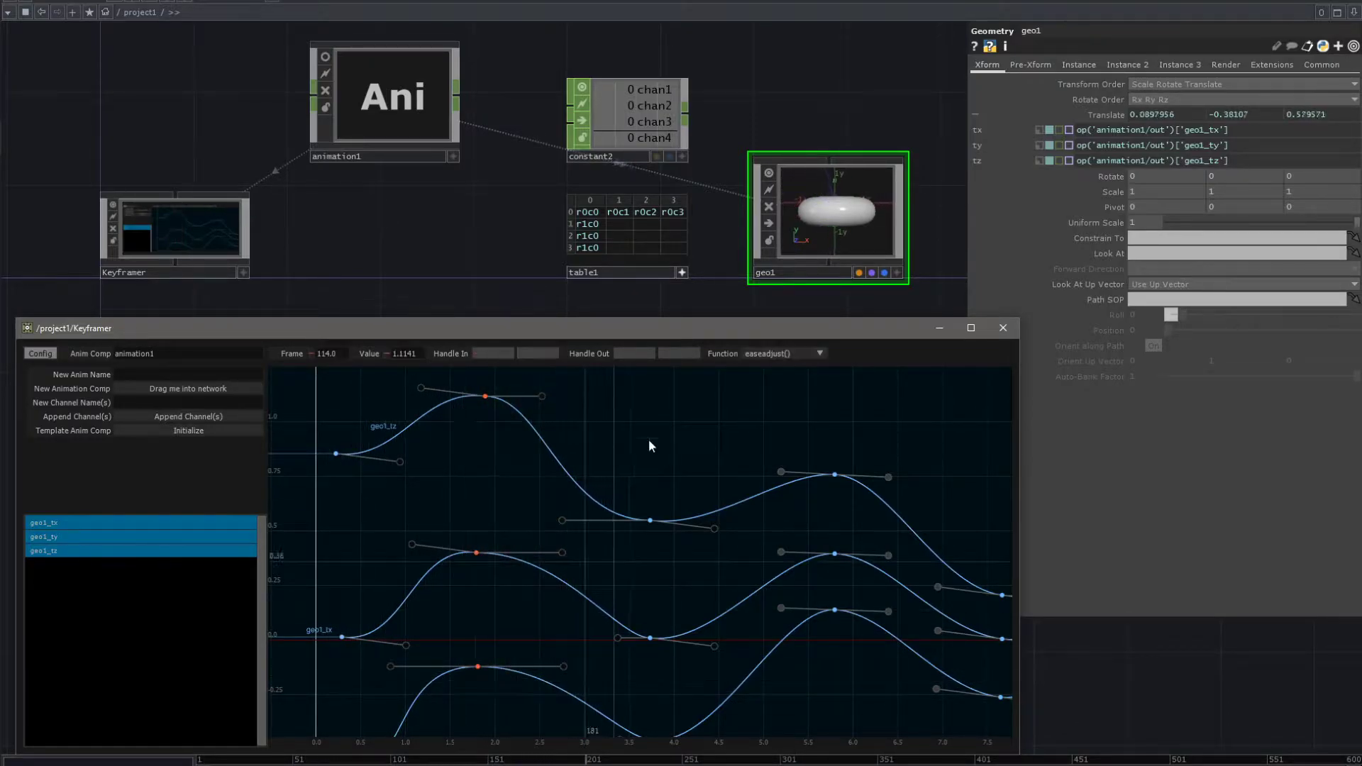
{"action": "left_click", "coordinate": [762, 353]}
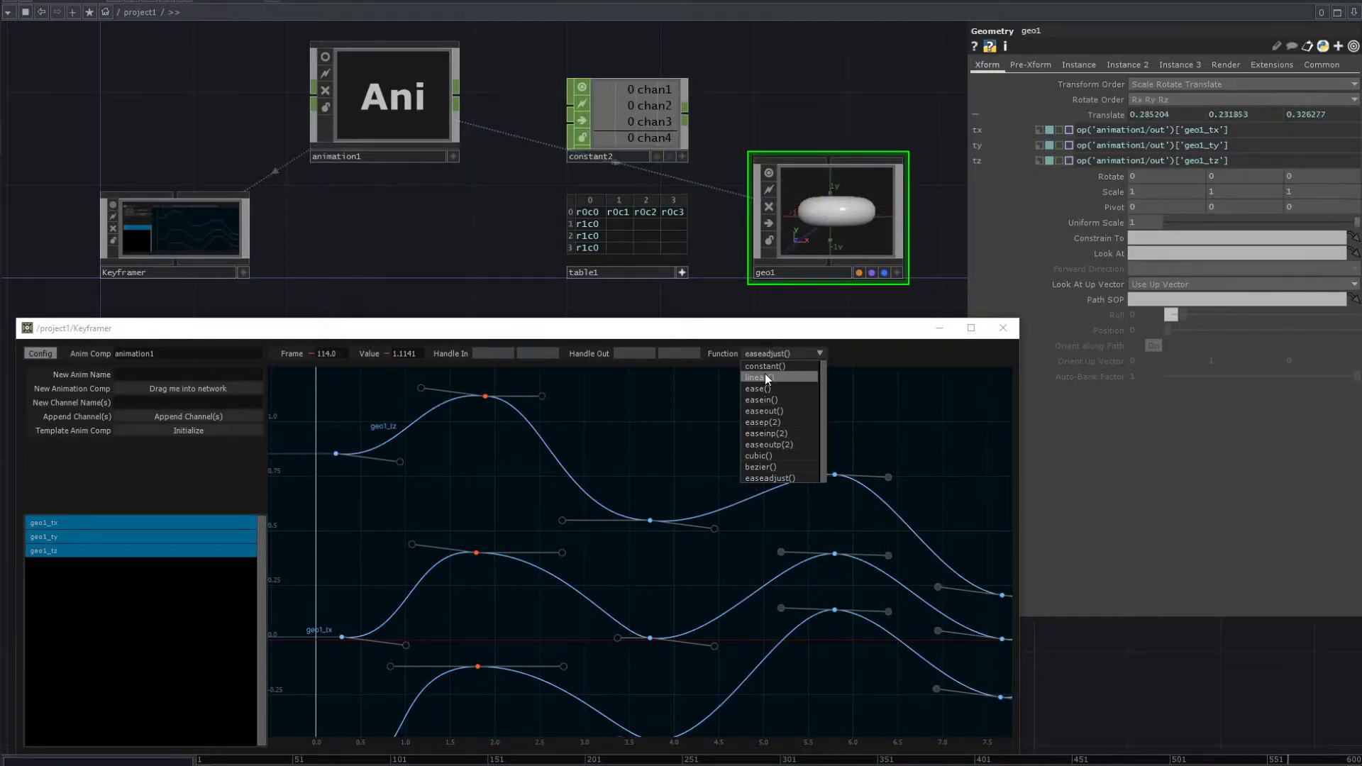
{"action": "left_click", "coordinate": [771, 478]}
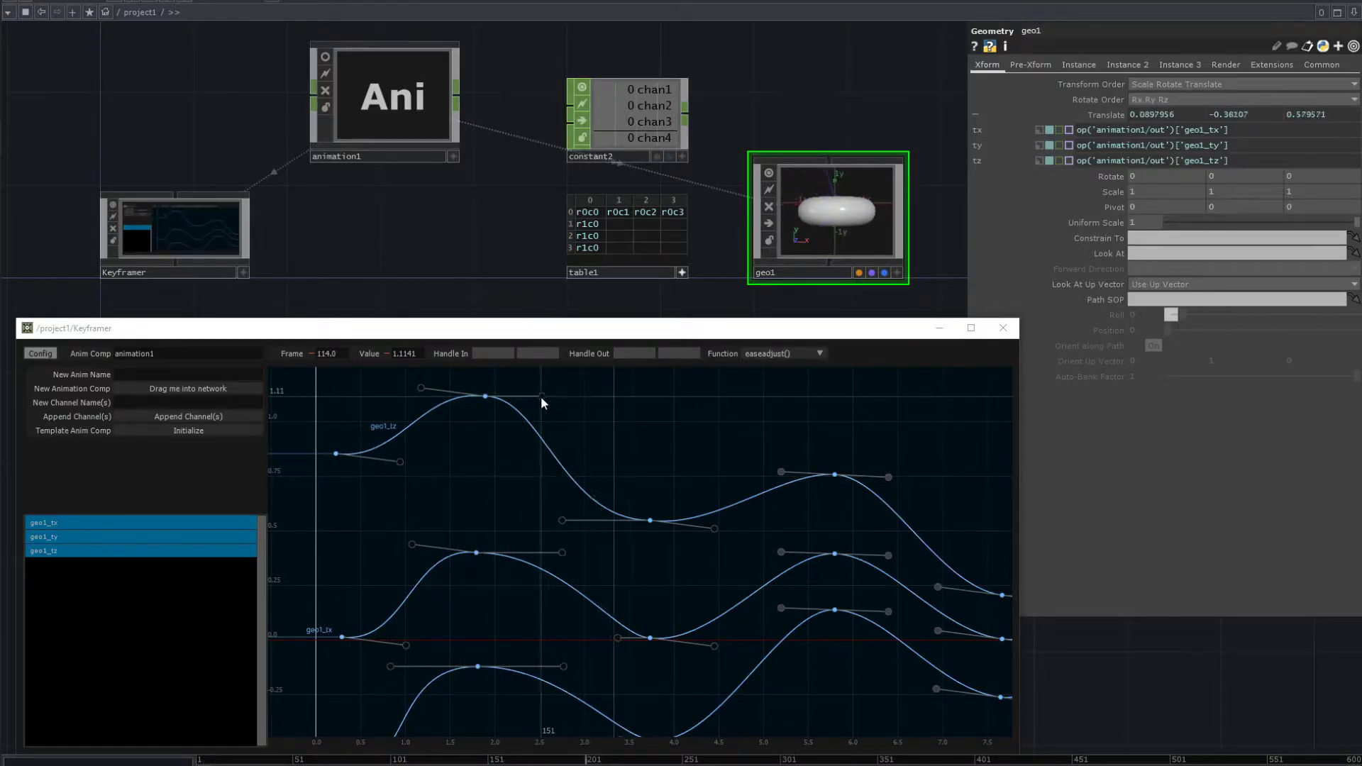
- Apply the bezier() function to the segments following the second keyframes of all three curves
{"action": "left_click_drag", "start_coordinate": [477, 384], "coordinate": [494, 682]}
{"action": "left_click", "coordinate": [768, 353]}
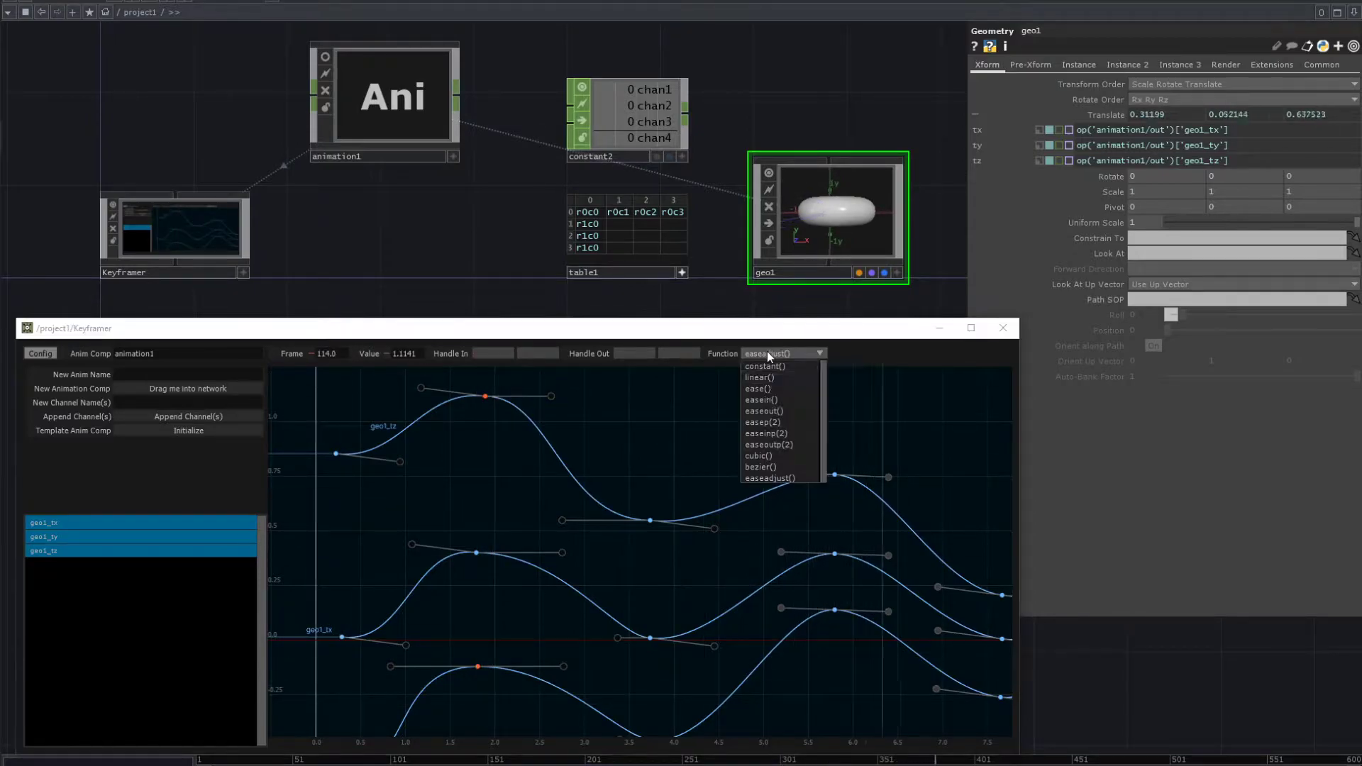
{"action": "left_click", "coordinate": [772, 465]}
- Reshape the handle after geo1_tz's second keyframe to about 61.0 long, sloping slightly downward
{"action": "left_click", "coordinate": [551, 396]}
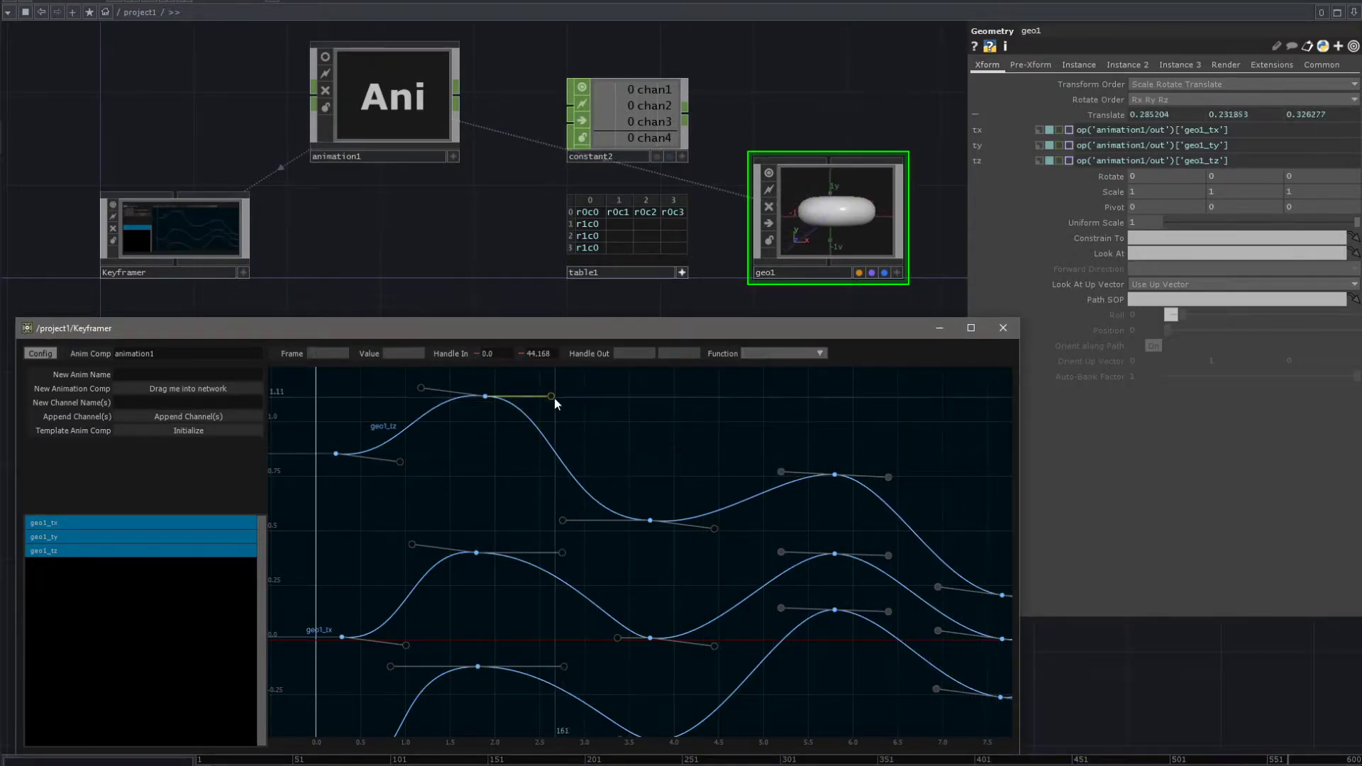
{"action": "mouse_move", "coordinate": [552, 397]}
{"action": "left_mouse_down"}
{"action": "mouse_move", "coordinate": [551, 420]}
{"action": "mouse_move", "coordinate": [581, 418]}
{"action": "mouse_move", "coordinate": [535, 402]}
{"action": "mouse_move", "coordinate": [551, 409]}
{"action": "left_mouse_up"}
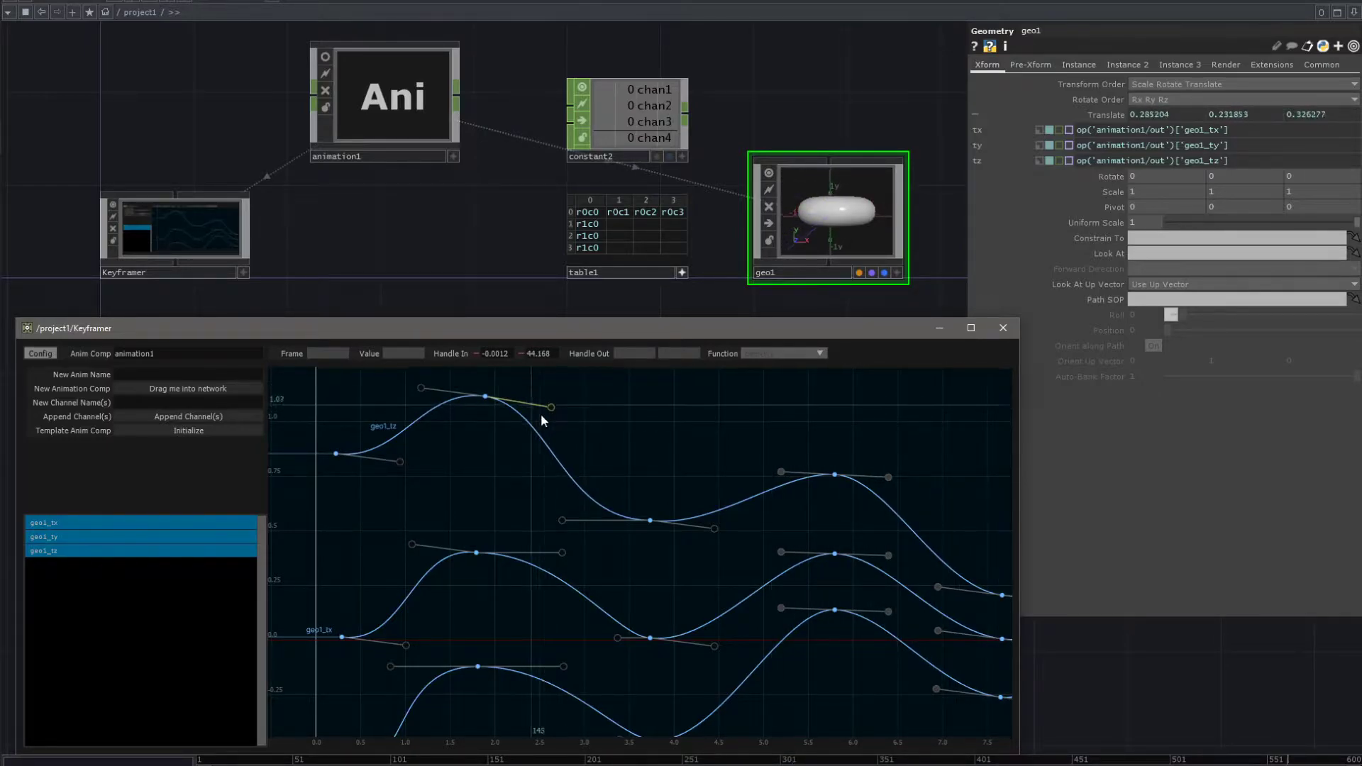
{"action": "mouse_move", "coordinate": [553, 407]}
{"action": "left_mouse_down"}
{"action": "mouse_move", "coordinate": [497, 492]}
{"action": "mouse_move", "coordinate": [486, 483]}
{"action": "mouse_move", "coordinate": [517, 477]}
{"action": "mouse_move", "coordinate": [491, 471]}
{"action": "mouse_move", "coordinate": [586, 430]}
{"action": "mouse_move", "coordinate": [579, 400]}
{"action": "left_mouse_up"}
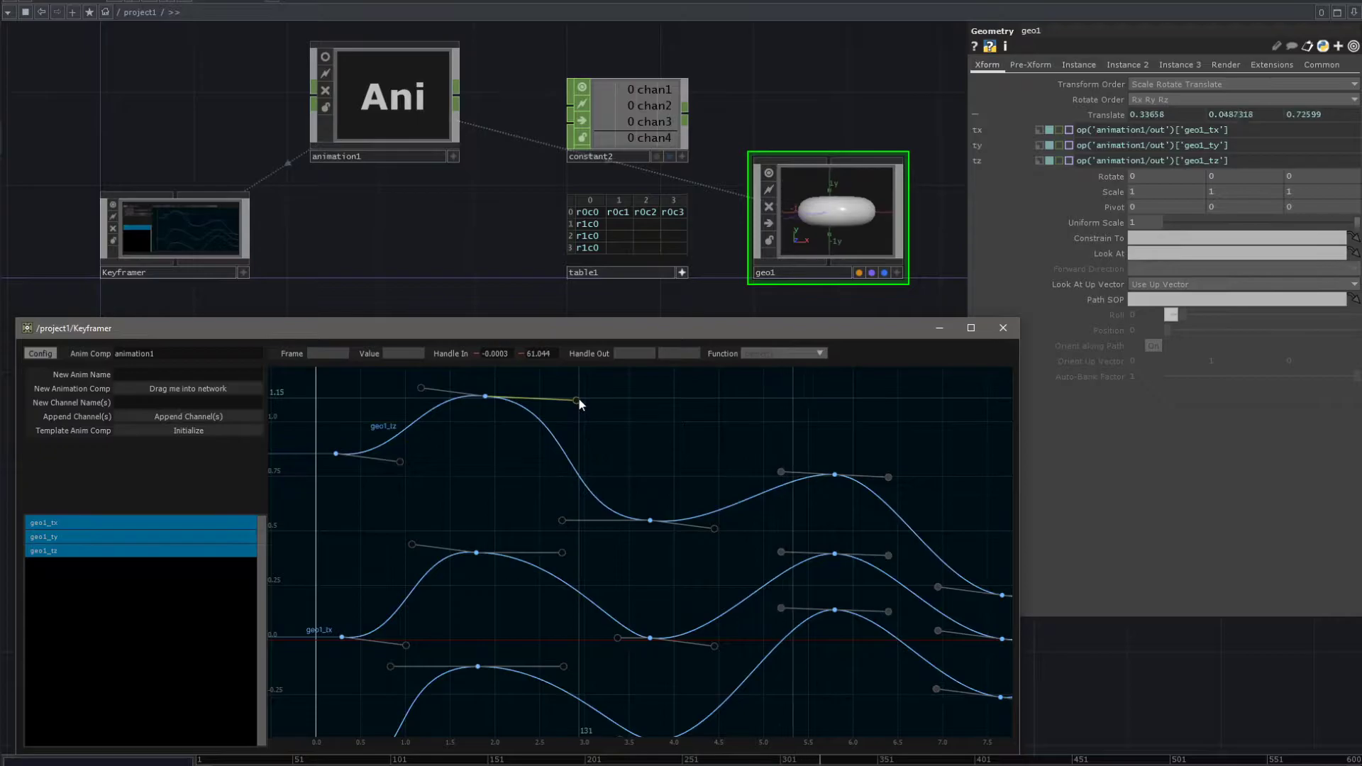
- Lengthen the handle after geo1_tz's second keyframe to about 110.4, keeping it nearly level
{"action": "left_click_drag", "start_coordinate": [520, 461], "coordinate": [540, 553]}
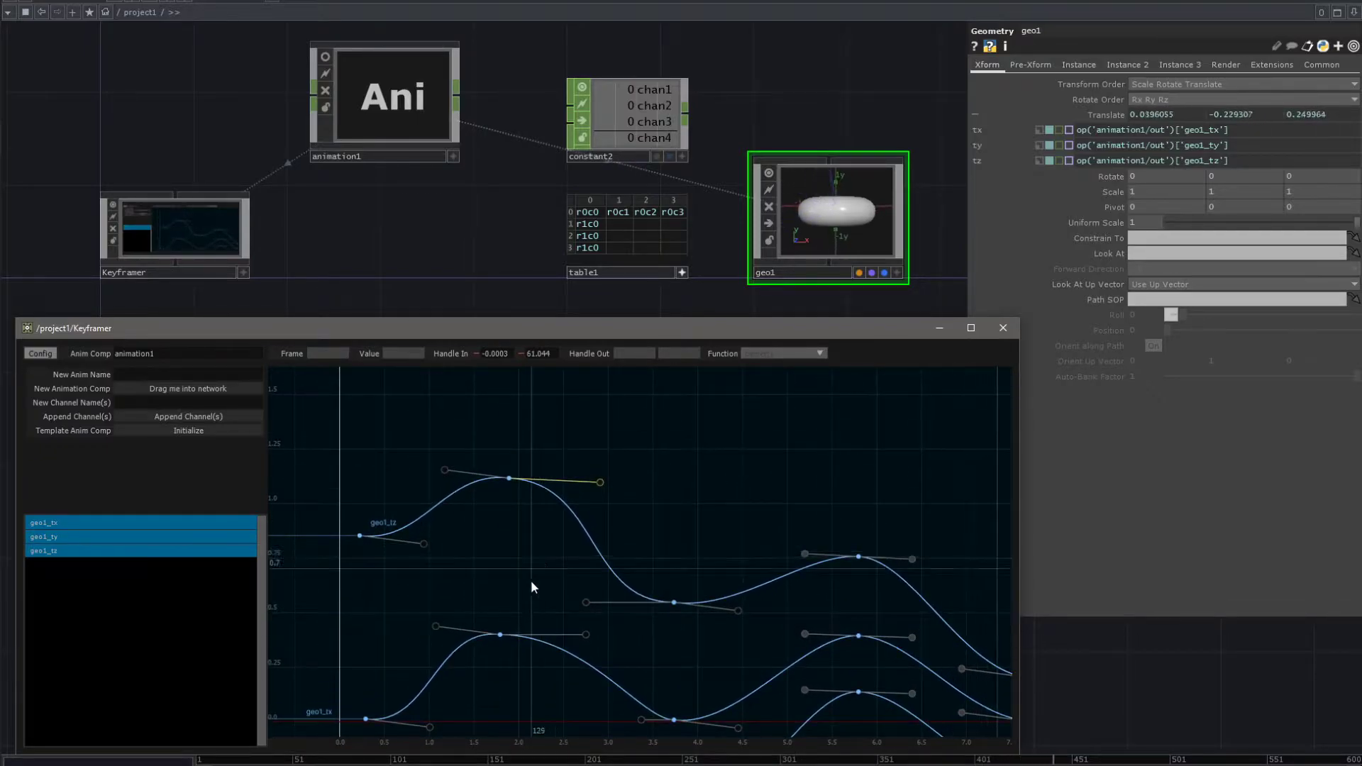
{"action": "middle_click_drag", "start_coordinate": [529, 603], "coordinate": [671, 476]}
{"action": "middle_click_drag", "start_coordinate": [575, 513], "coordinate": [700, 429]}
{"action": "left_click_drag", "start_coordinate": [700, 430], "coordinate": [744, 409]}
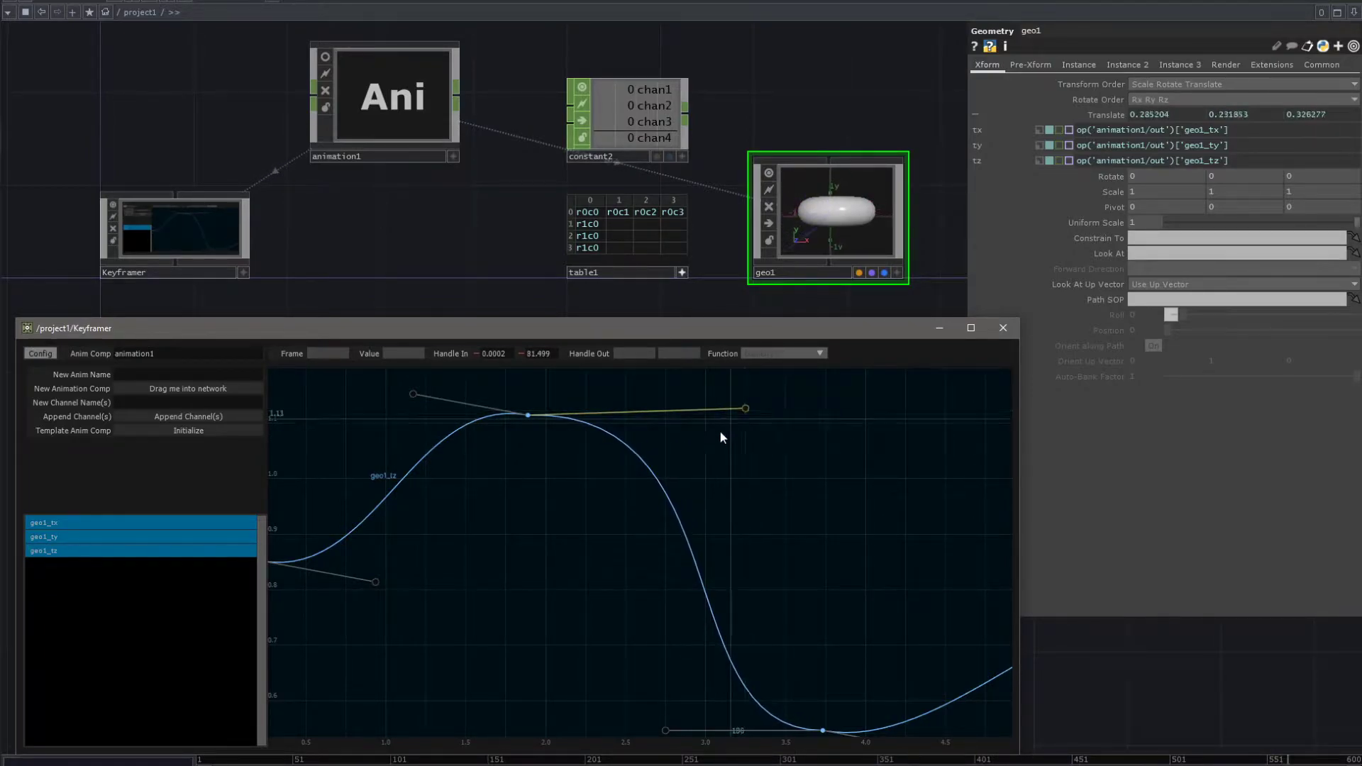
{"action": "scroll", "coordinate": [561, 506], "scroll_direction": "down", "scroll_amount": 2}
{"action": "left_click_drag", "start_coordinate": [728, 410], "coordinate": [794, 418]}
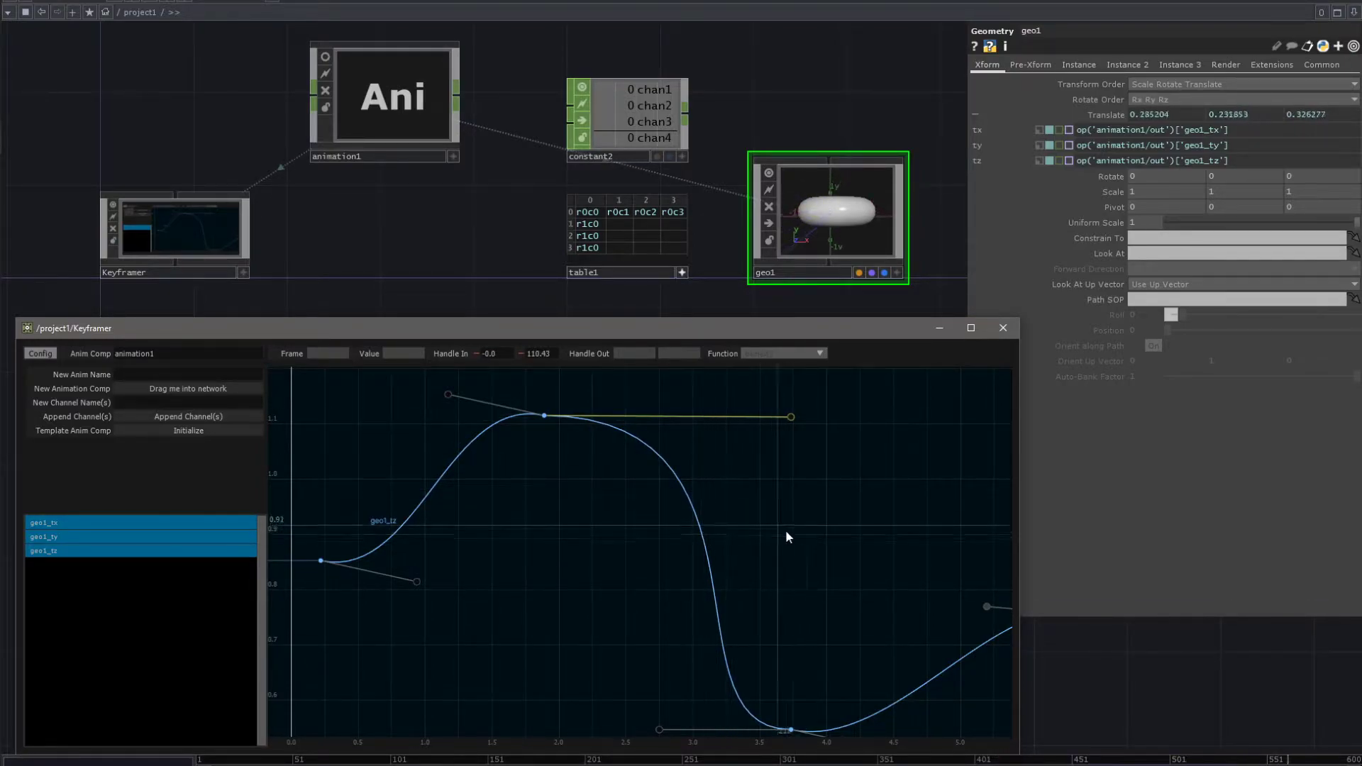
- On geo1_tz, shorten the handle before the third keyframe to about 19.4 and the one after the second to about 83.8
{"action": "left_click_drag", "start_coordinate": [790, 419], "coordinate": [549, 715]}
{"action": "left_click_drag", "start_coordinate": [657, 727], "coordinate": [806, 417]}
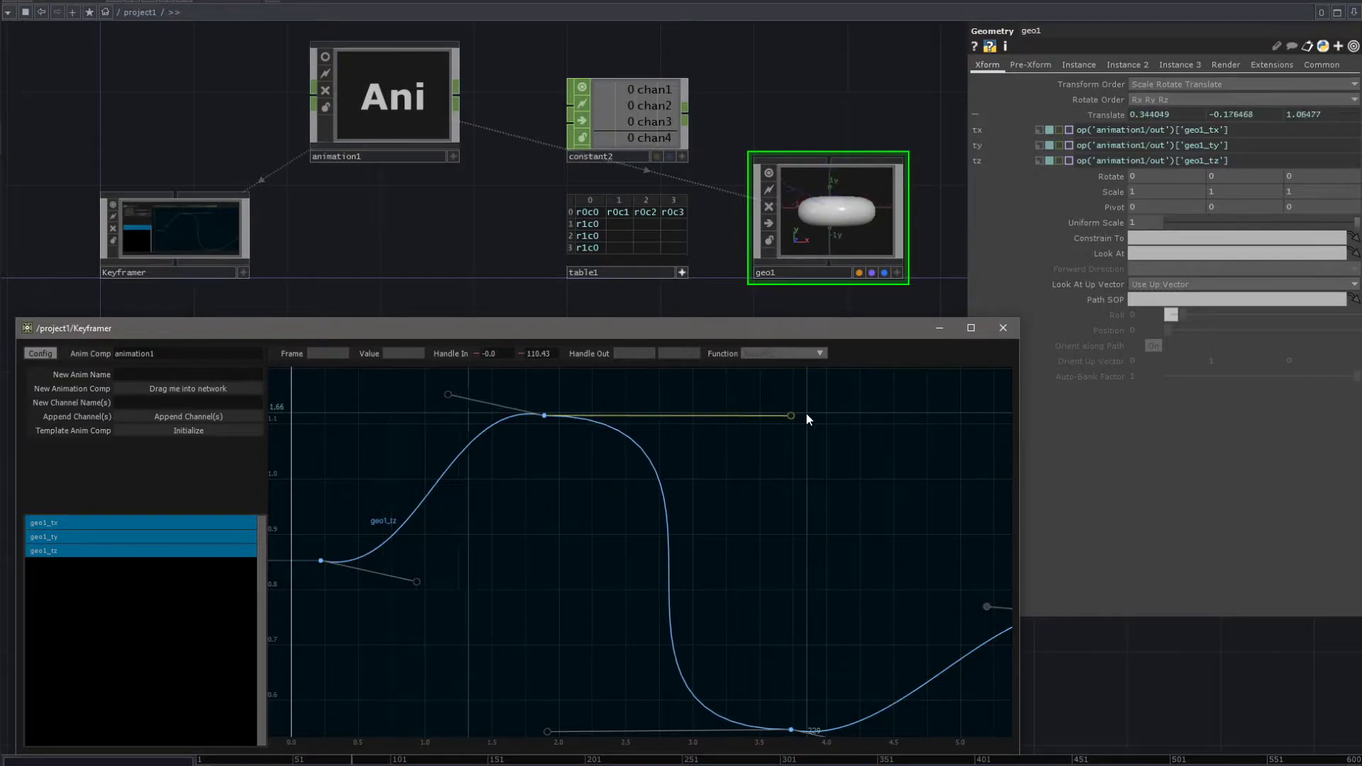
{"action": "left_click_drag", "start_coordinate": [547, 731], "coordinate": [747, 729]}
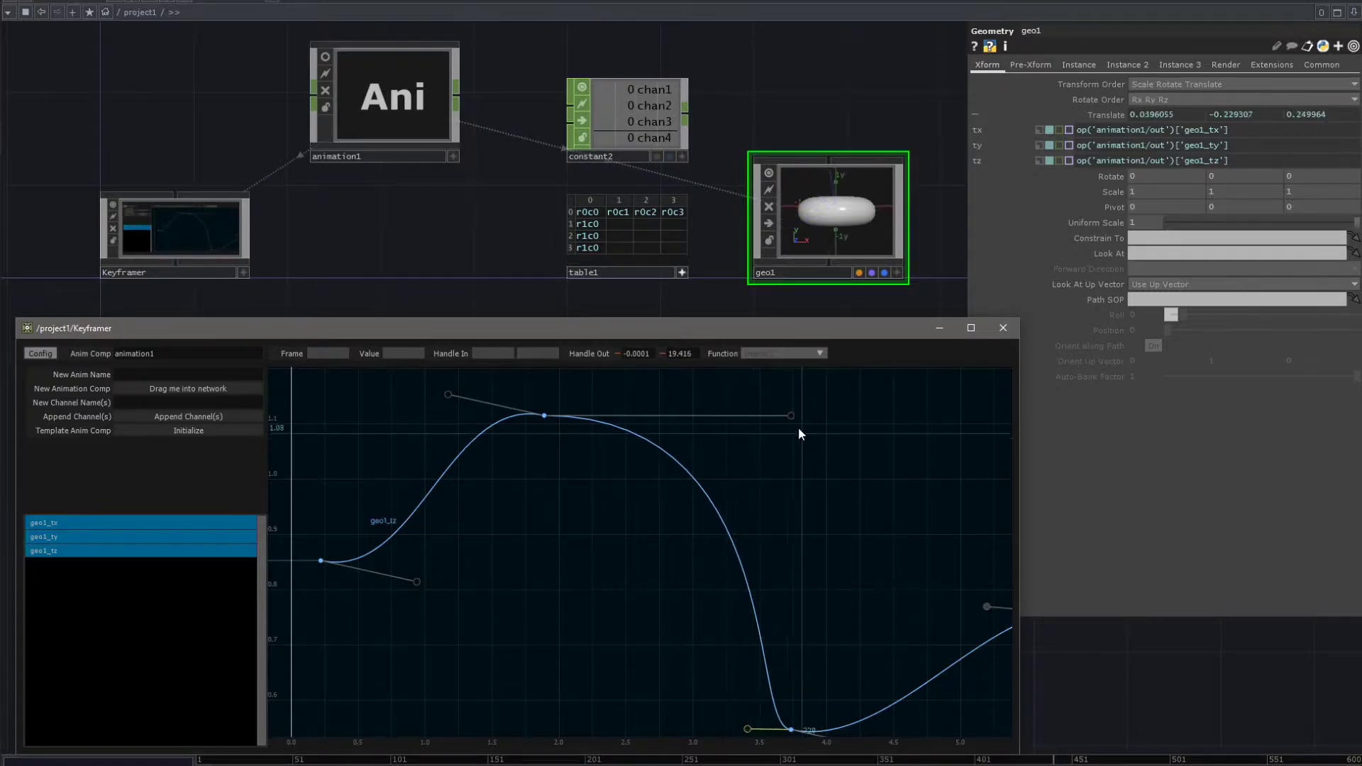
{"action": "left_click_drag", "start_coordinate": [791, 415], "coordinate": [731, 417]}
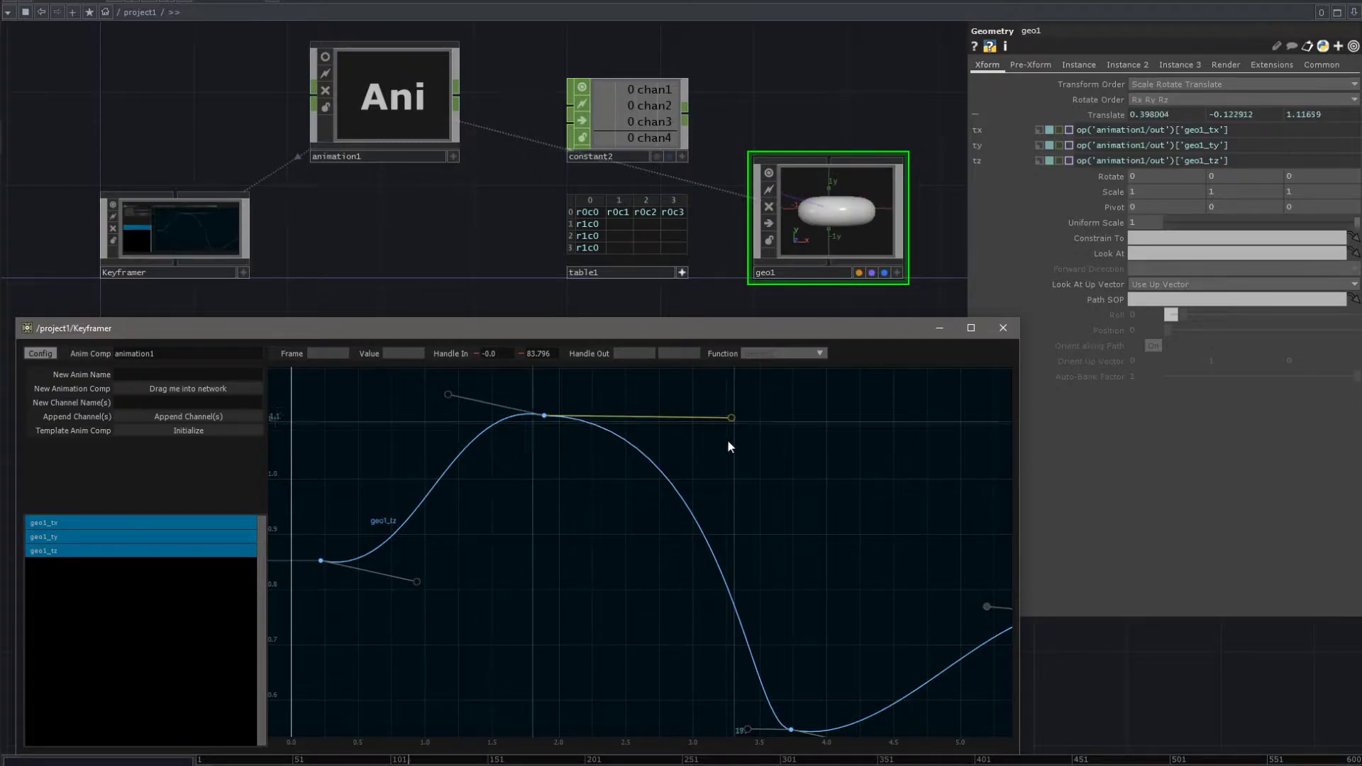
- Set the exact length of the handle after geo1_tz's second keyframe, first to 90 and finally to 93
{"action": "left_click", "coordinate": [539, 353]}
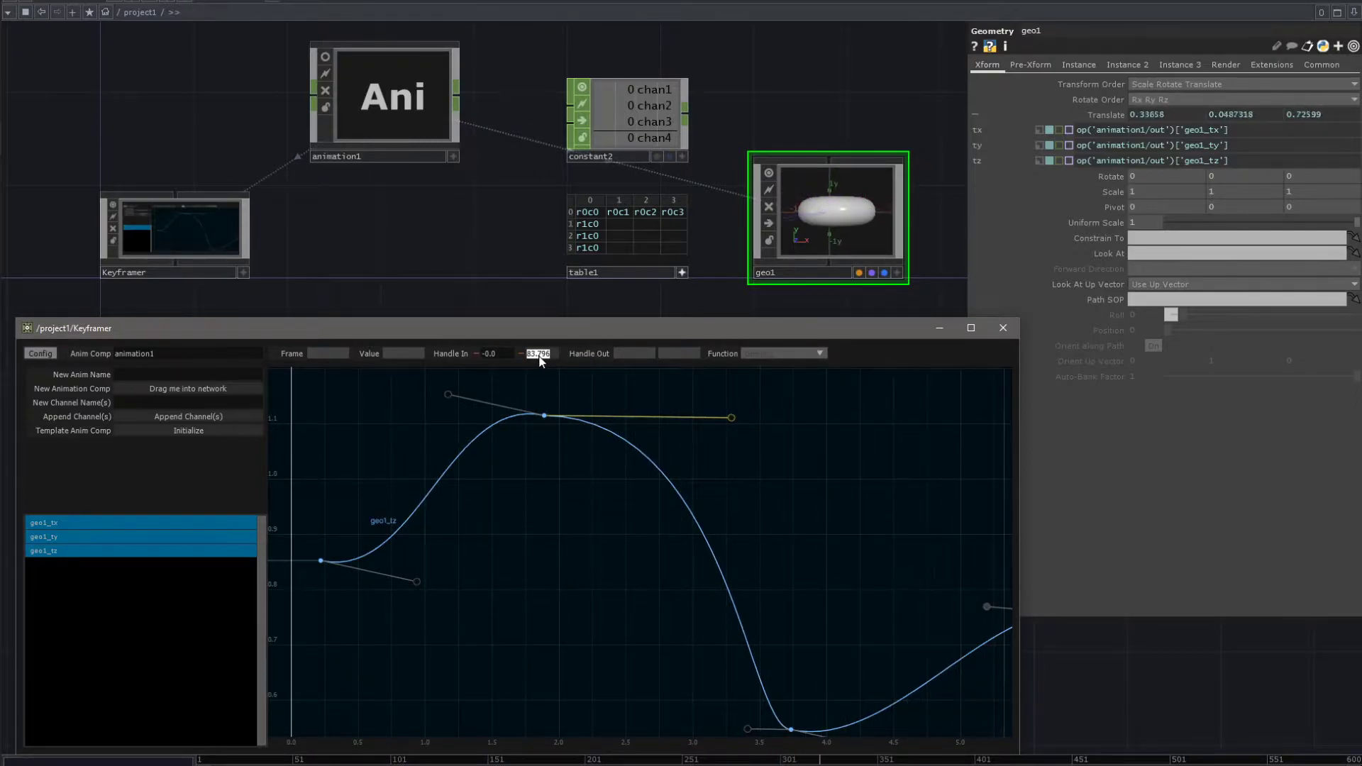
{"action": "type", "text": "90"}
{"action": "key", "text": "Return"}
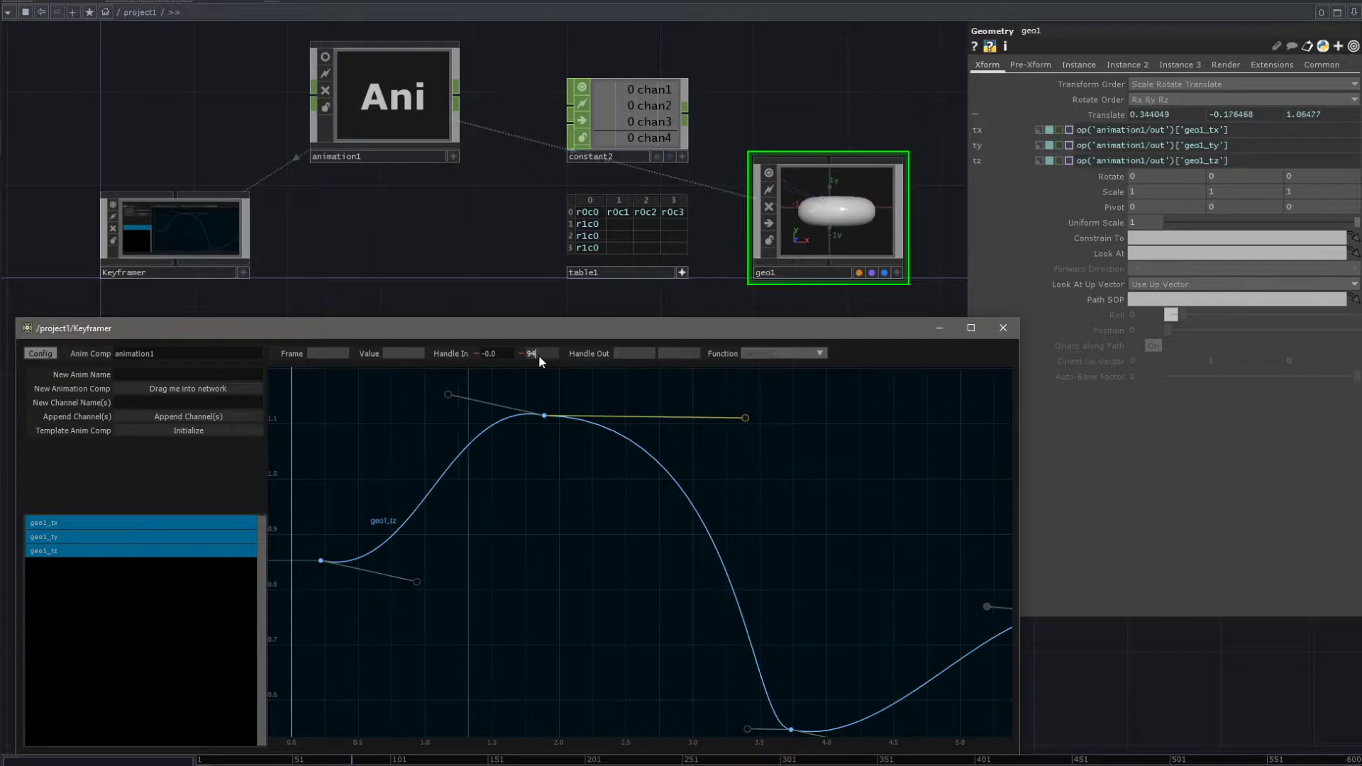
{"action": "type", "text": "3"}
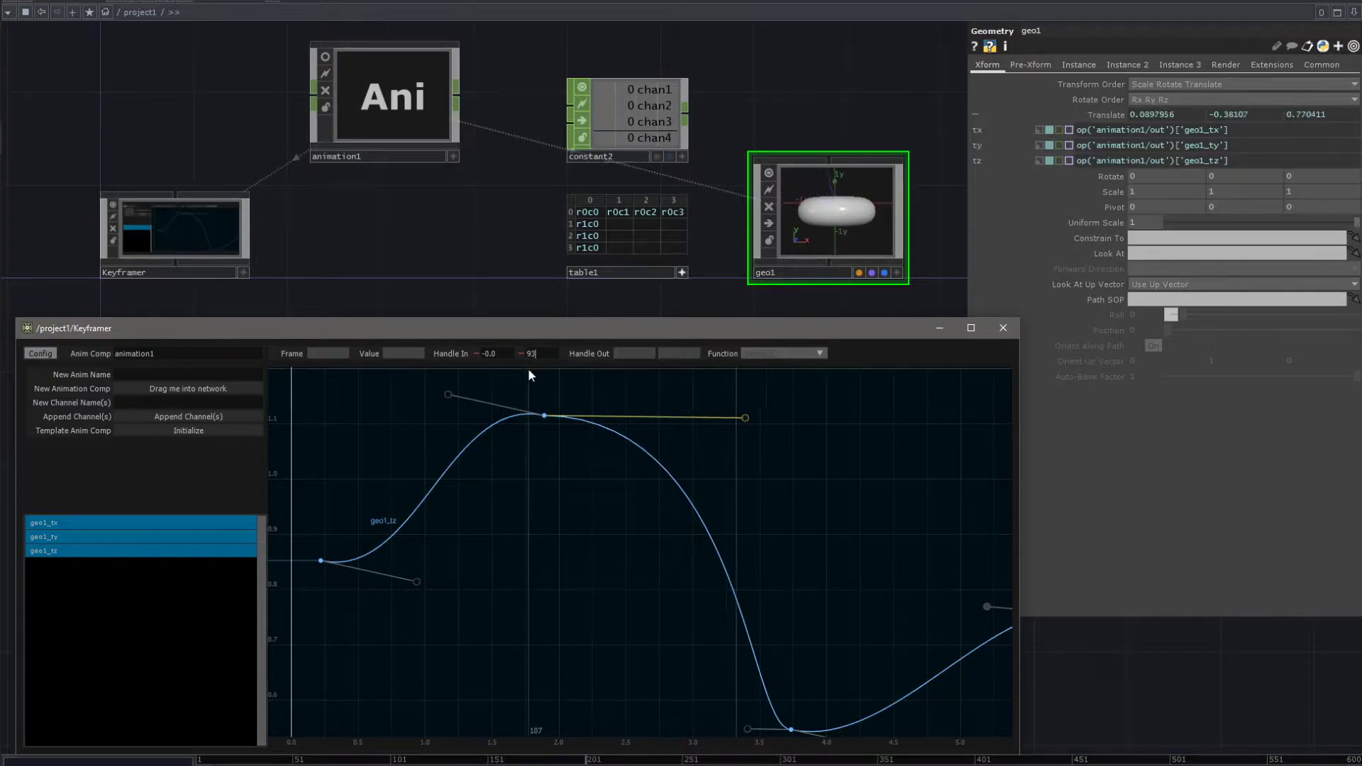
{"action": "key", "text": "Return"}
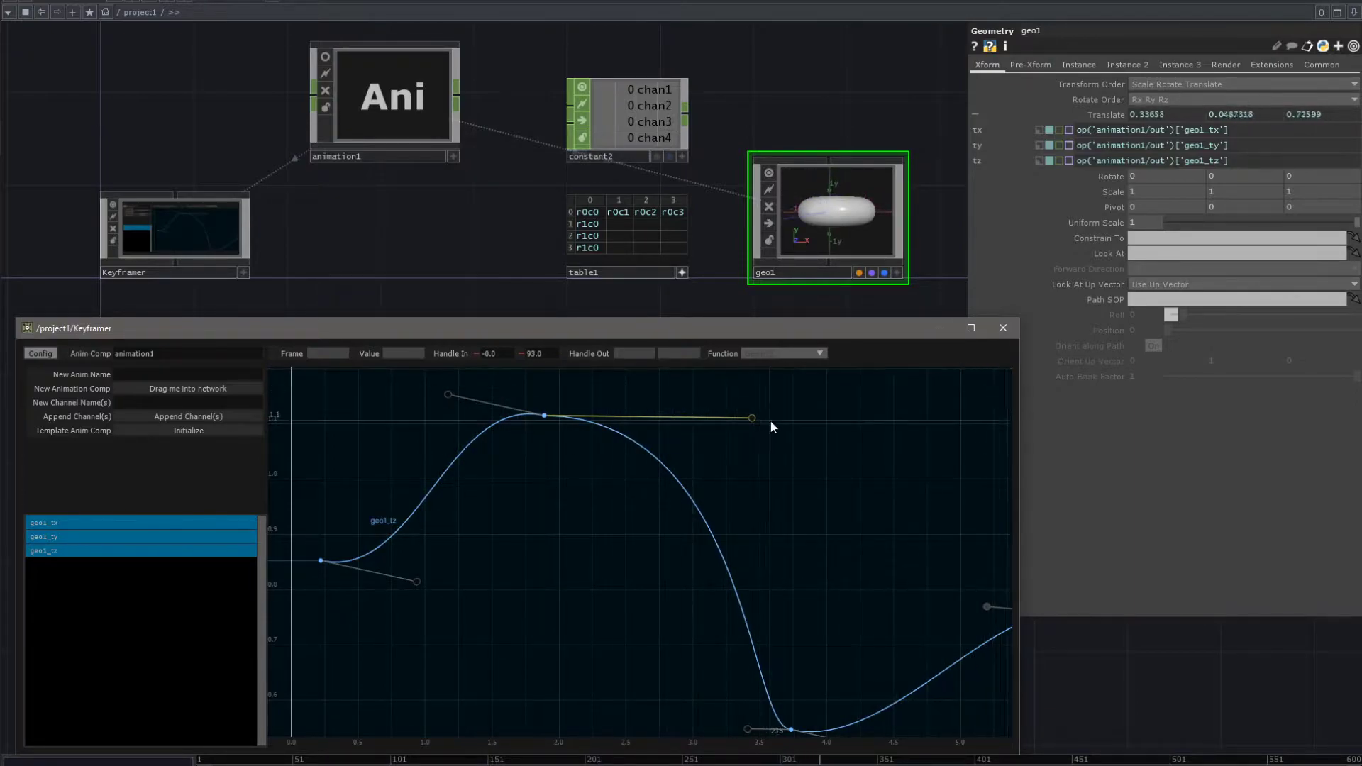
- On geo1_tz, turn the handle before the third keyframe nearly upright and set the one after the second to about 91.9 long
{"action": "mouse_move", "coordinate": [755, 416]}
{"action": "left_mouse_down"}
{"action": "mouse_move", "coordinate": [734, 420]}
{"action": "mouse_move", "coordinate": [749, 413]}
{"action": "left_mouse_up"}
{"action": "left_click_drag", "start_coordinate": [523, 356], "coordinate": [513, 296]}
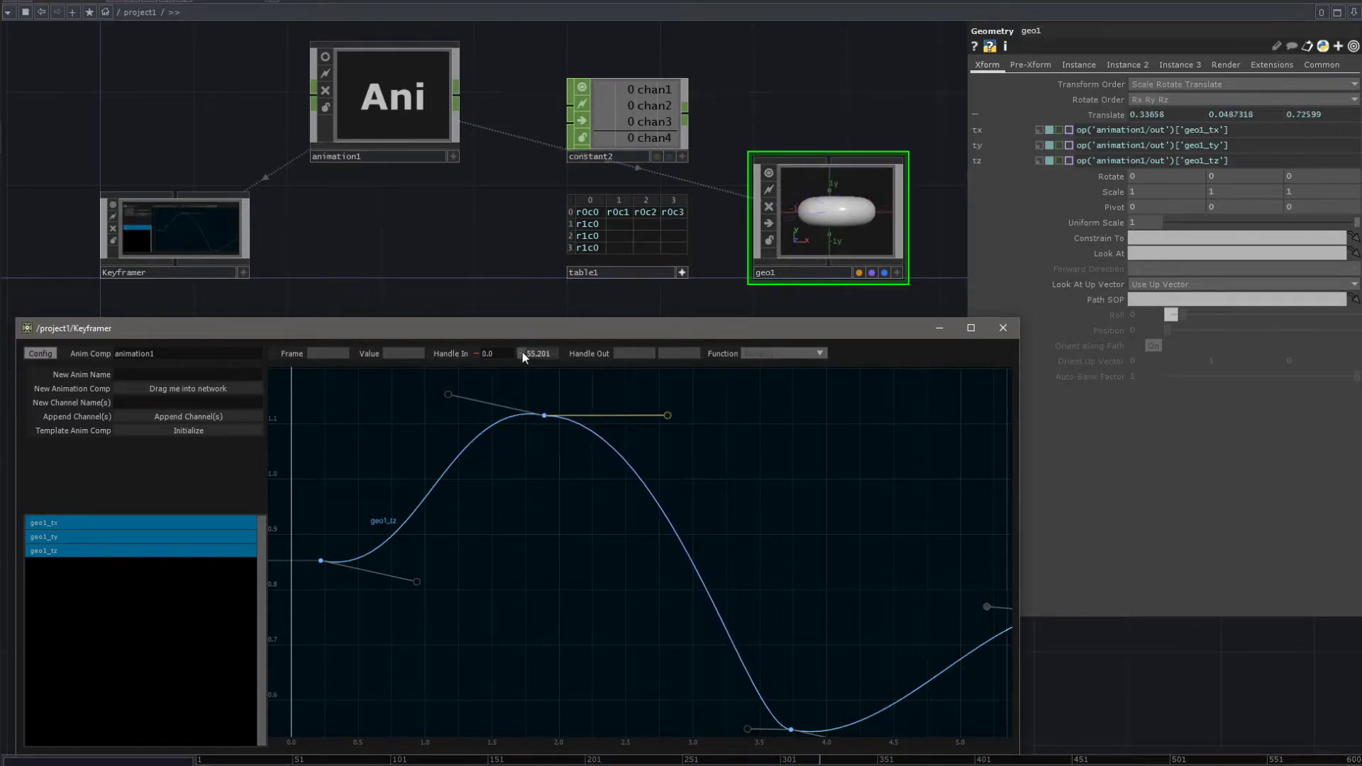
{"action": "left_click_drag", "start_coordinate": [667, 416], "coordinate": [791, 414]}
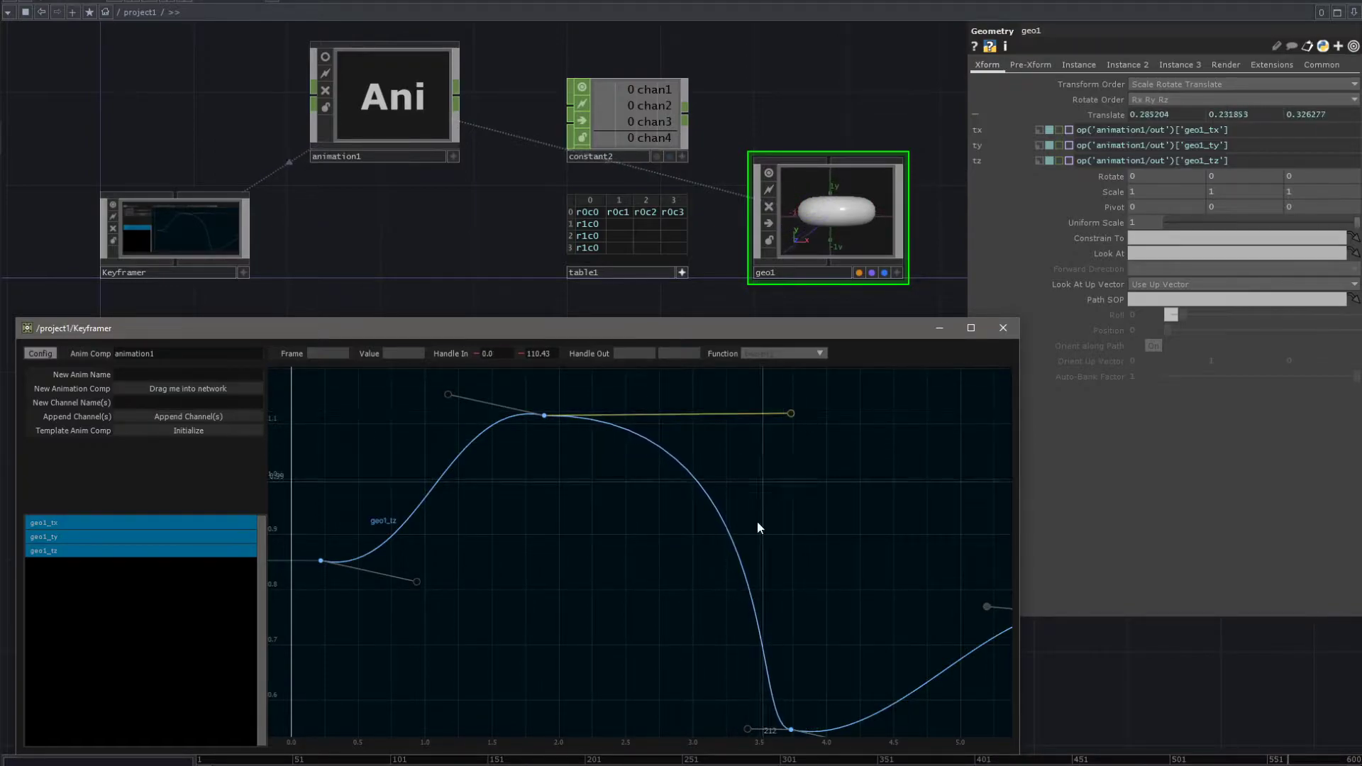
{"action": "left_click_drag", "start_coordinate": [581, 739], "coordinate": [748, 422]}
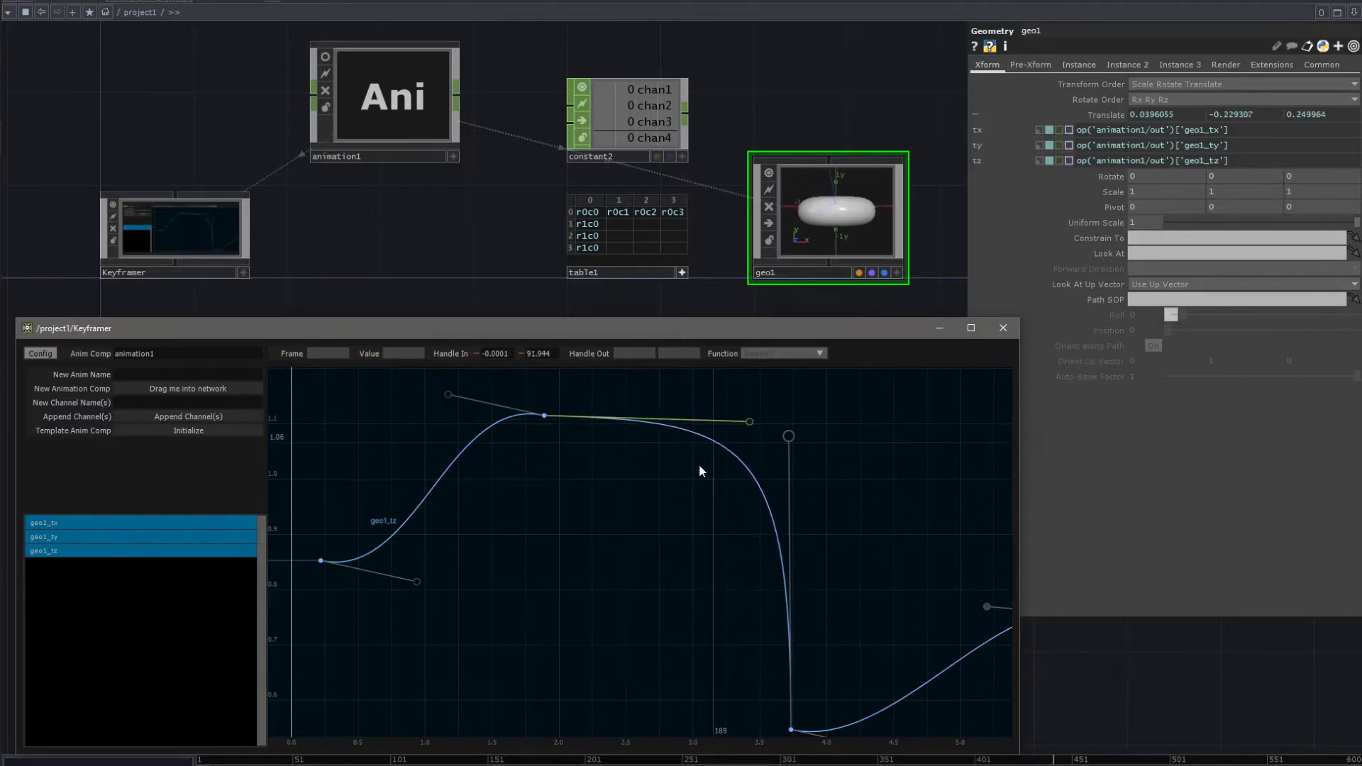
- Stretch the handle after geo1_tz's second keyframe to about 108.2, and shorten it again to about 55.9
{"action": "scroll", "coordinate": [651, 520], "scroll_direction": "up", "scroll_amount": 3}
{"action": "scroll", "coordinate": [807, 543], "scroll_direction": "up", "scroll_amount": 3}
{"action": "middle_click_drag", "start_coordinate": [802, 568], "coordinate": [808, 563]}
{"action": "left_click_drag", "start_coordinate": [808, 562], "coordinate": [729, 596]}
{"action": "mouse_move", "coordinate": [729, 597]}
{"action": "right_mouse_down"}
{"action": "mouse_move", "coordinate": [670, 601]}
{"action": "mouse_move", "coordinate": [654, 620]}
{"action": "right_mouse_up"}
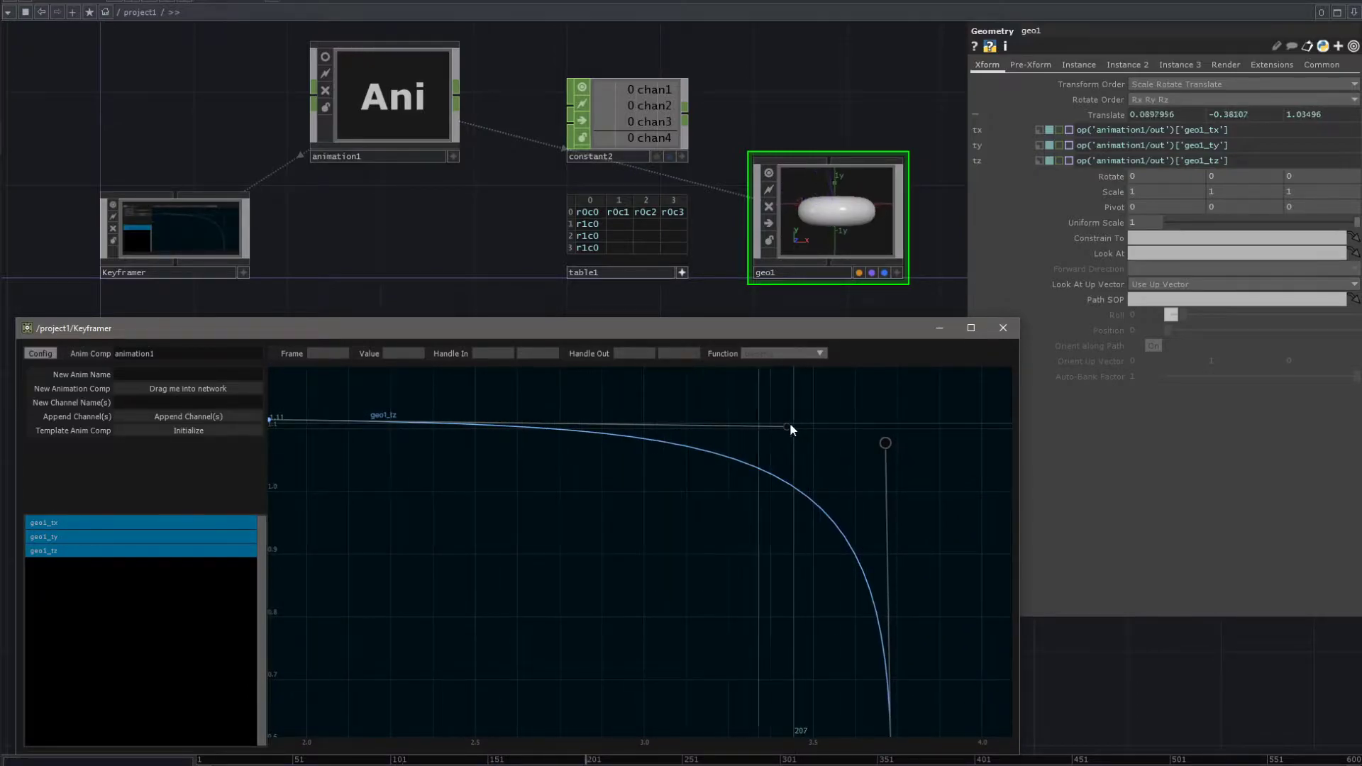
{"action": "left_click_drag", "start_coordinate": [789, 428], "coordinate": [884, 420]}
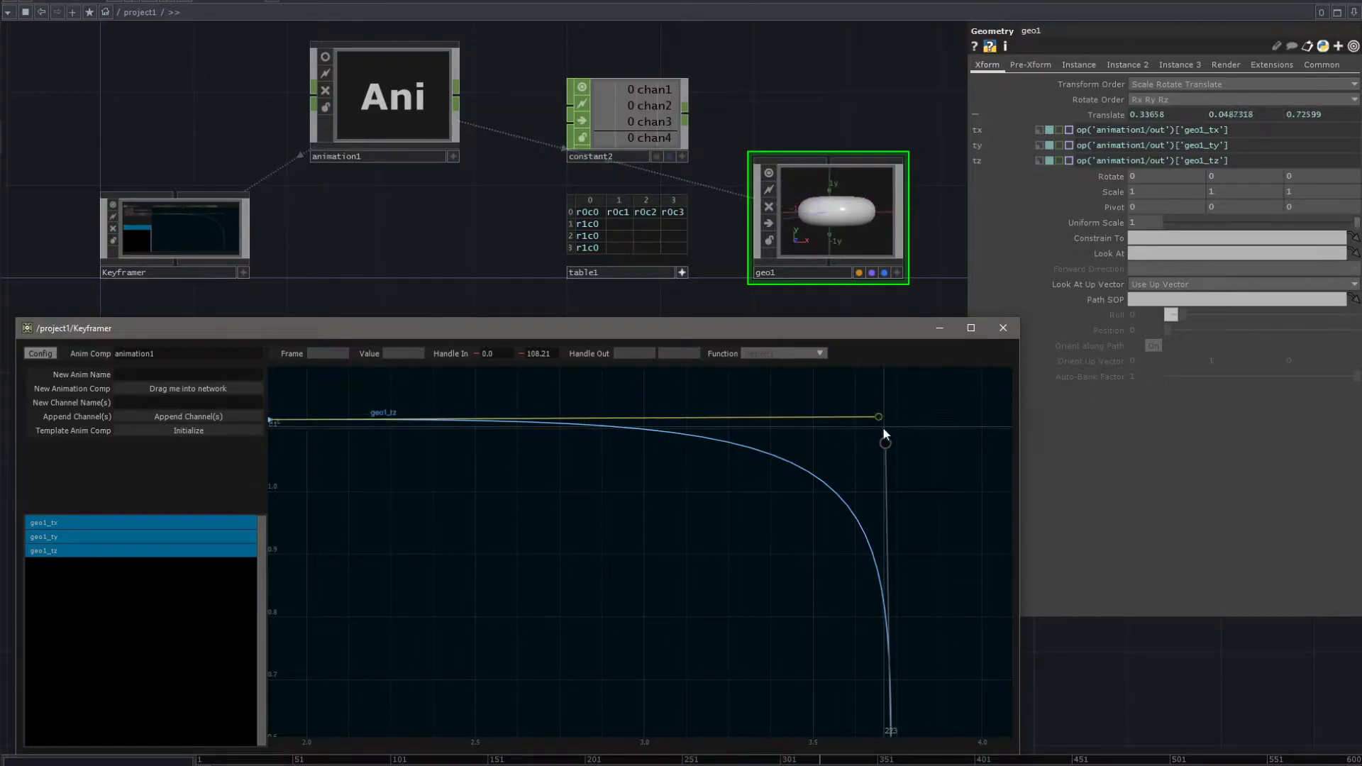
{"action": "left_click_drag", "start_coordinate": [878, 418], "coordinate": [582, 418]}
- Move geo1_tz's second keyframe earlier and tilt the handle after it upward, about 79.9 long with a slope of 0.0011
{"action": "middle_click_drag", "start_coordinate": [606, 522], "coordinate": [322, 595]}
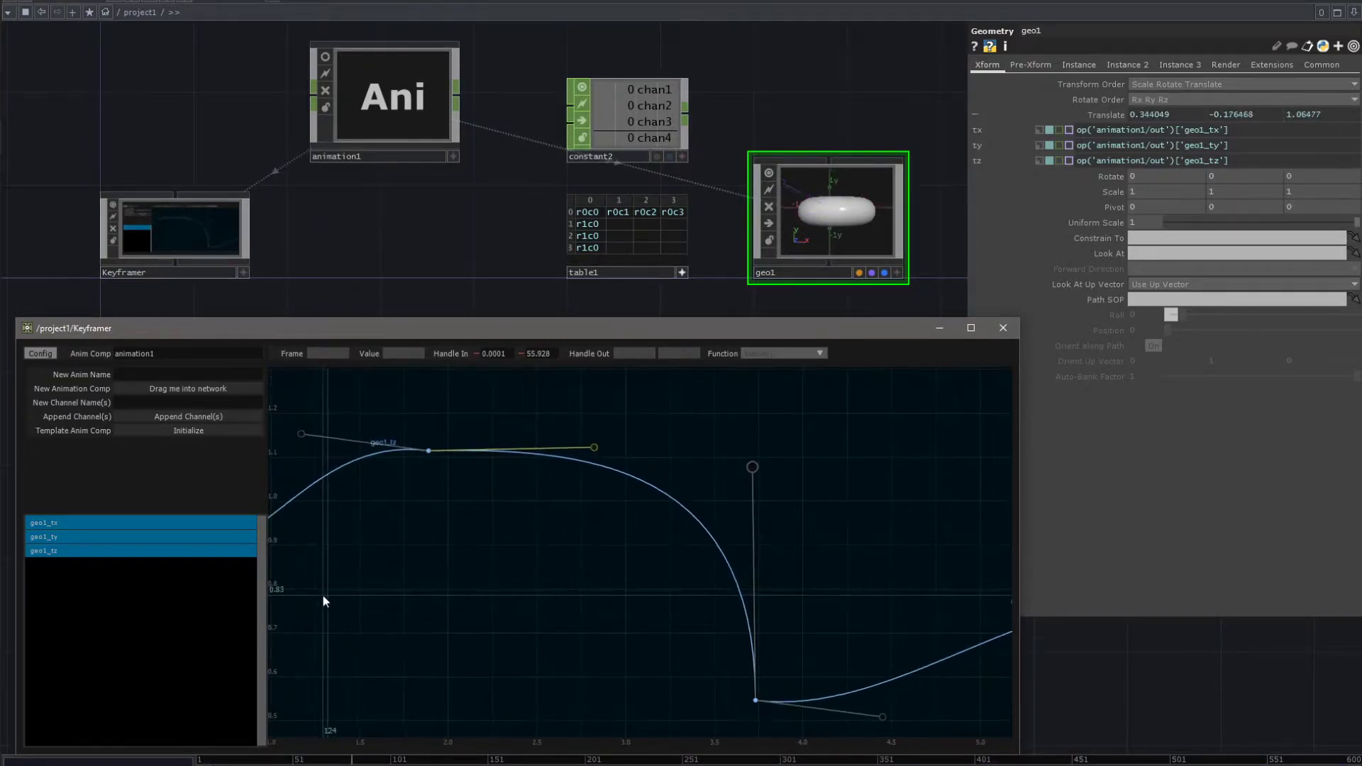
{"action": "middle_click_drag", "start_coordinate": [504, 553], "coordinate": [339, 573]}
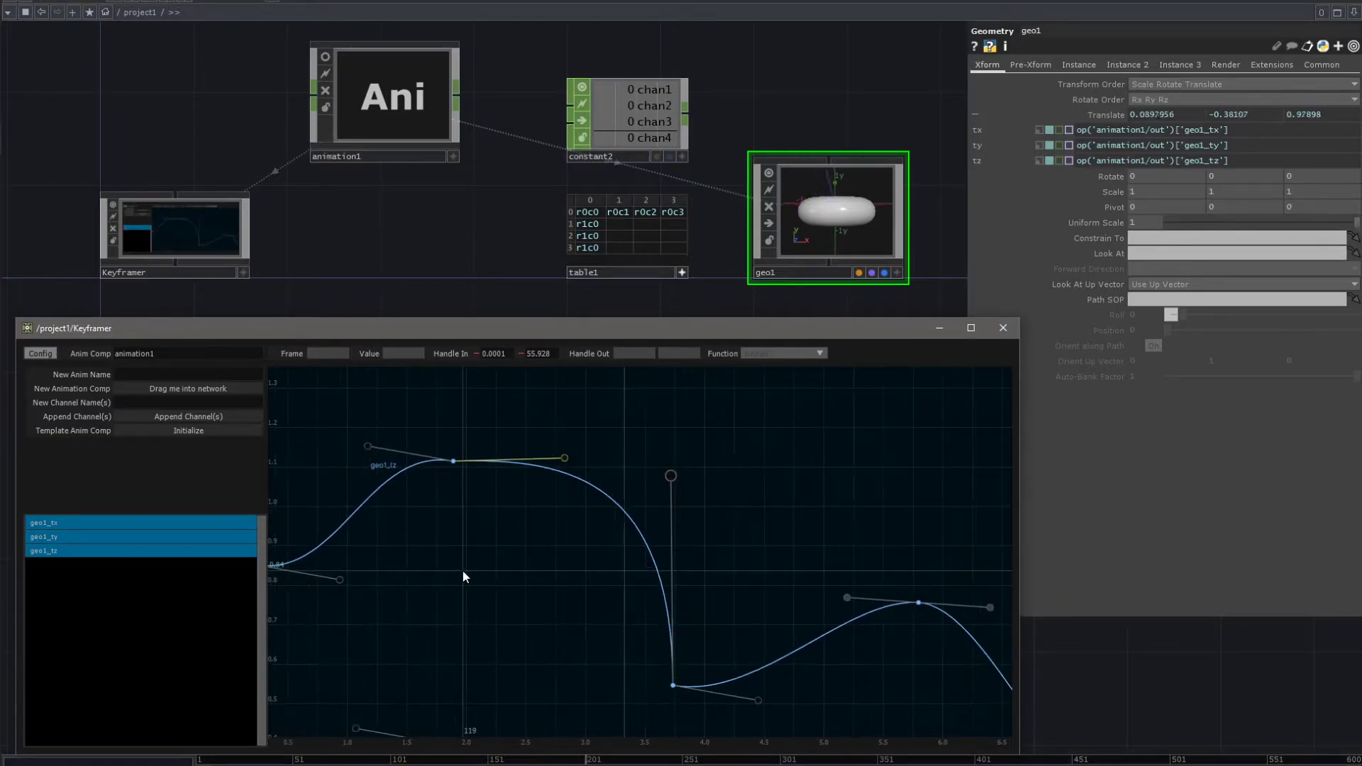
{"action": "left_click_drag", "start_coordinate": [508, 544], "coordinate": [639, 498]}
{"action": "left_click_drag", "start_coordinate": [592, 457], "coordinate": [543, 463]}
{"action": "left_click_drag", "start_coordinate": [654, 462], "coordinate": [702, 428]}
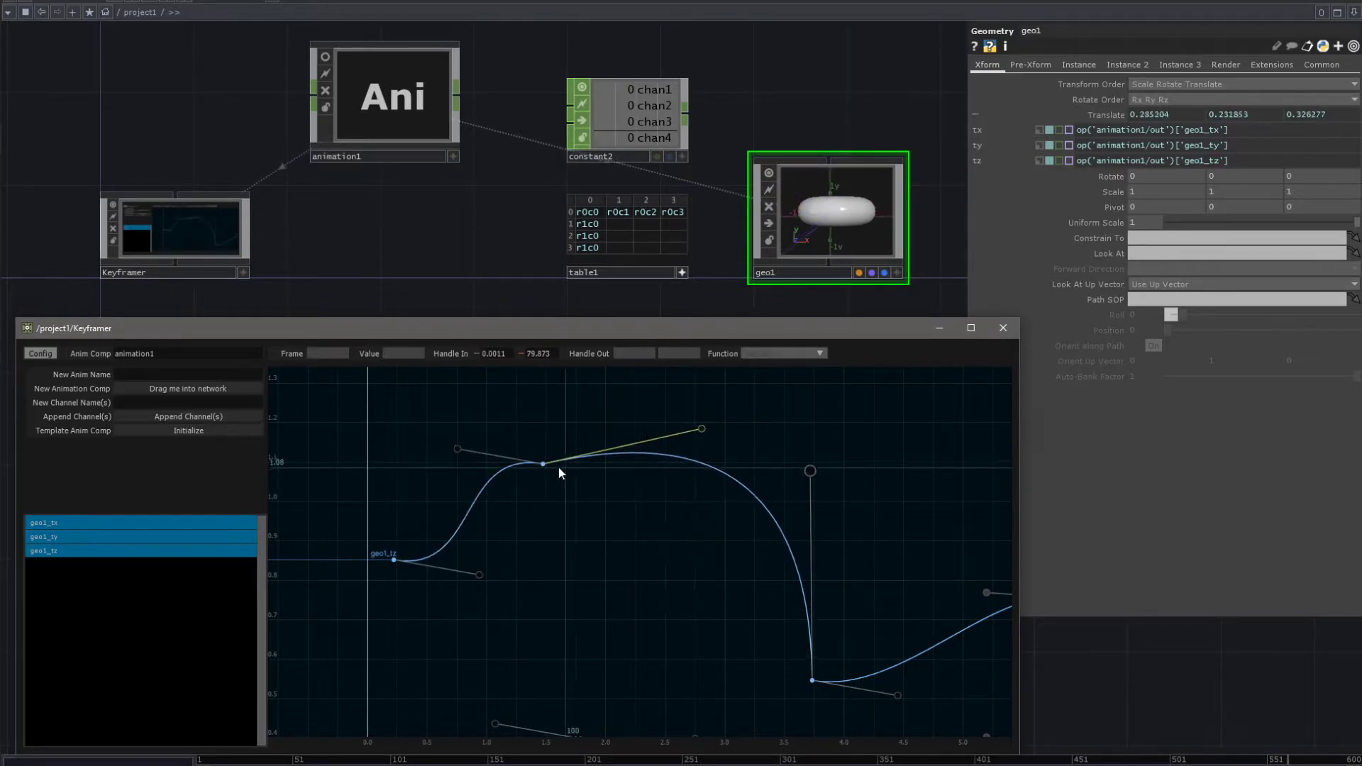
- Shift geo1_tz's second keyframe through frames 202 and 187 to frame 130, value about 1.109
{"action": "left_click", "coordinate": [543, 493]}
{"action": "left_click_drag", "start_coordinate": [542, 463], "coordinate": [770, 463]}
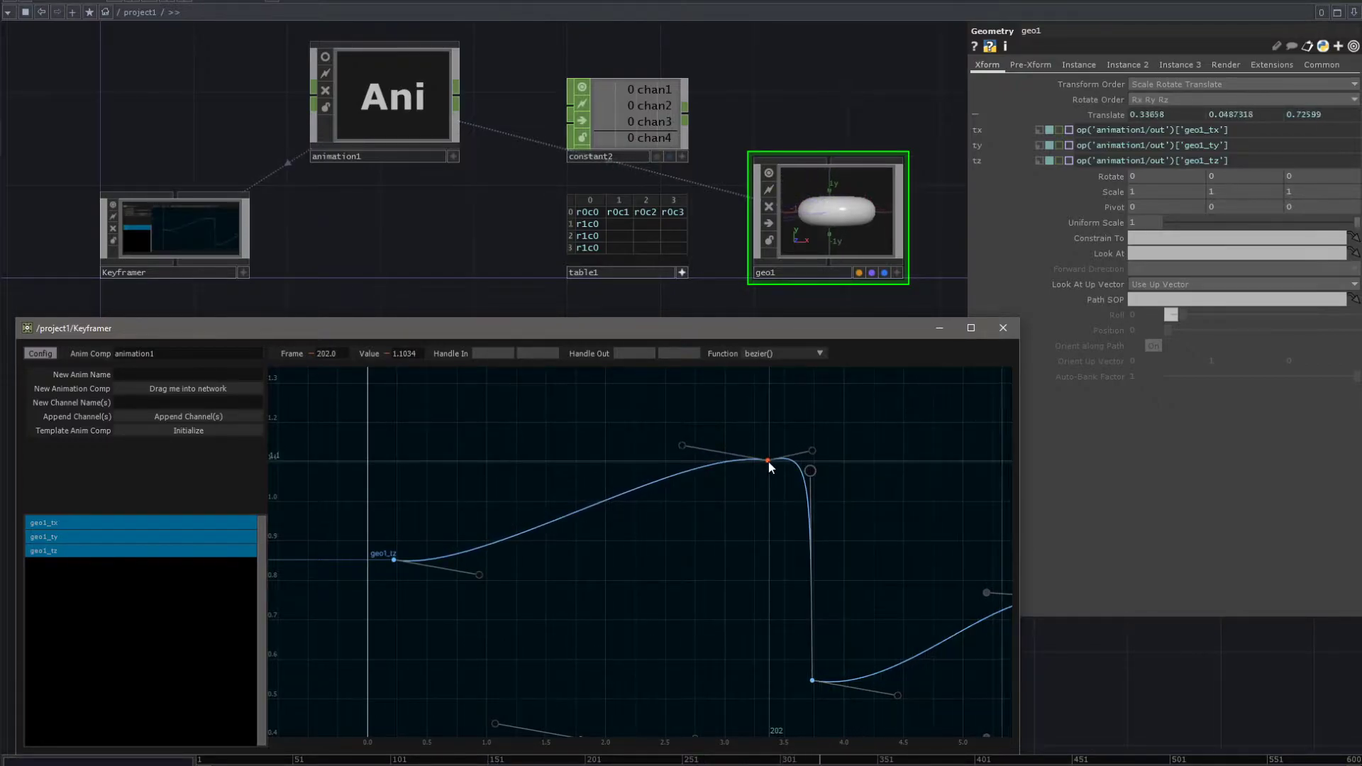
{"action": "left_click_drag", "start_coordinate": [768, 462], "coordinate": [737, 459]}
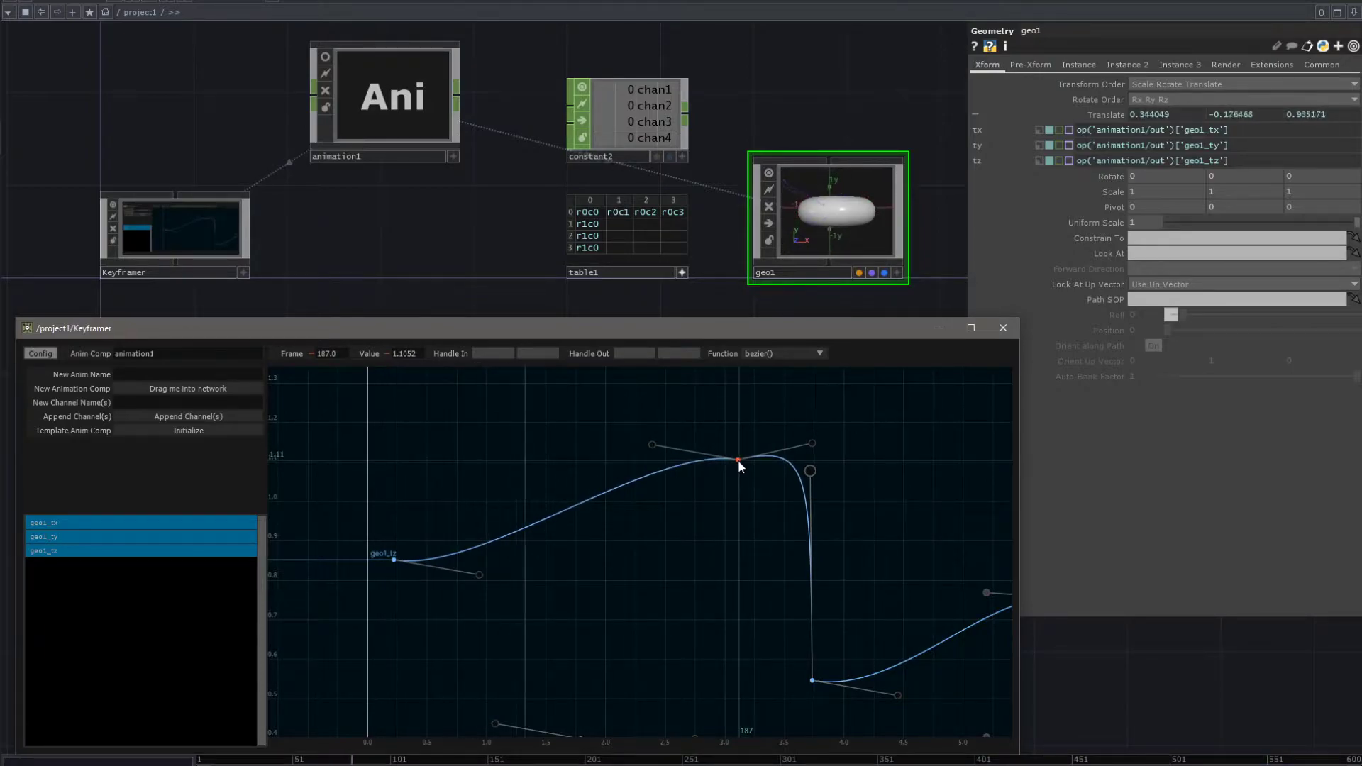
{"action": "left_click_drag", "start_coordinate": [737, 459], "coordinate": [625, 460]}
- Move geo1_tz's third keyframe to frame 239, value about 0.768, and slant the handle before it upward at about 58.8 long
{"action": "left_click_drag", "start_coordinate": [812, 681], "coordinate": [932, 596]}
{"action": "left_click_drag", "start_coordinate": [930, 386], "coordinate": [814, 538]}
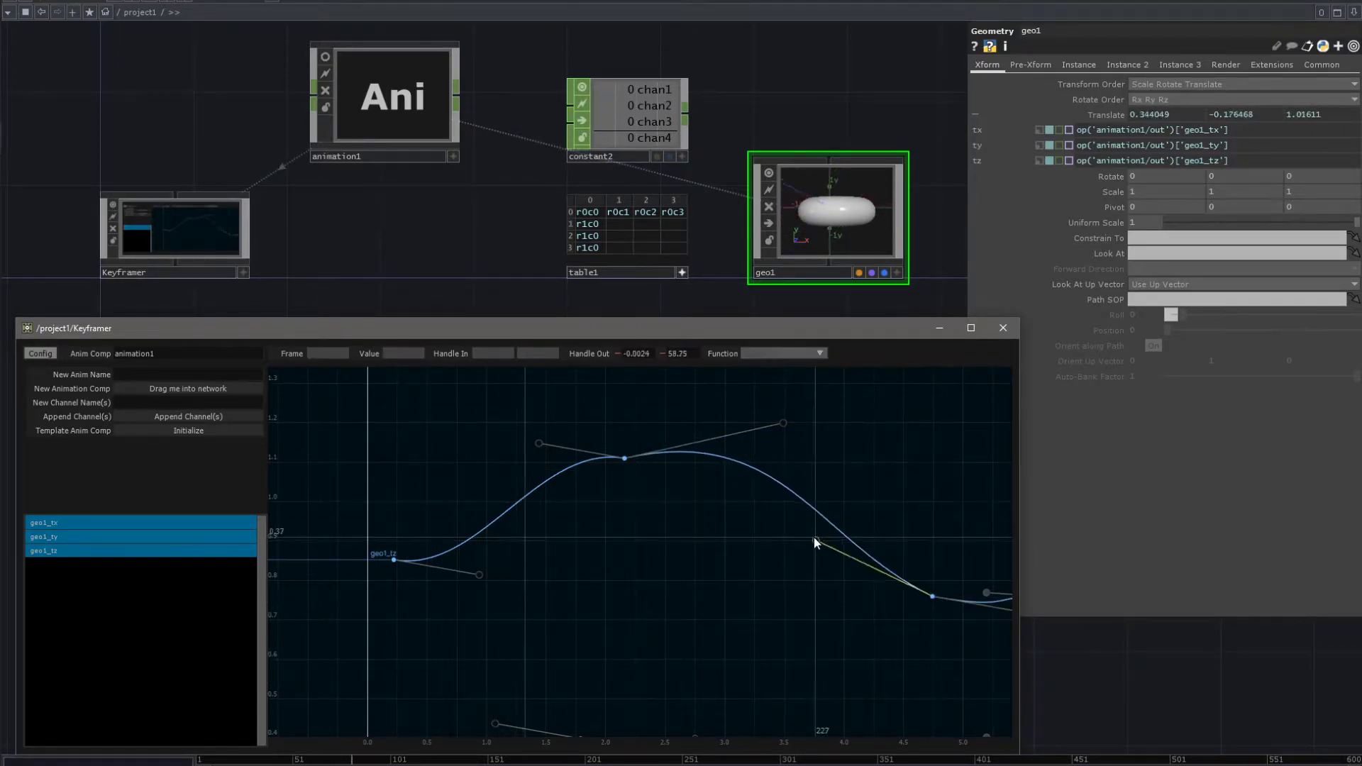
{"action": "left_click_drag", "start_coordinate": [931, 599], "coordinate": [840, 594]}
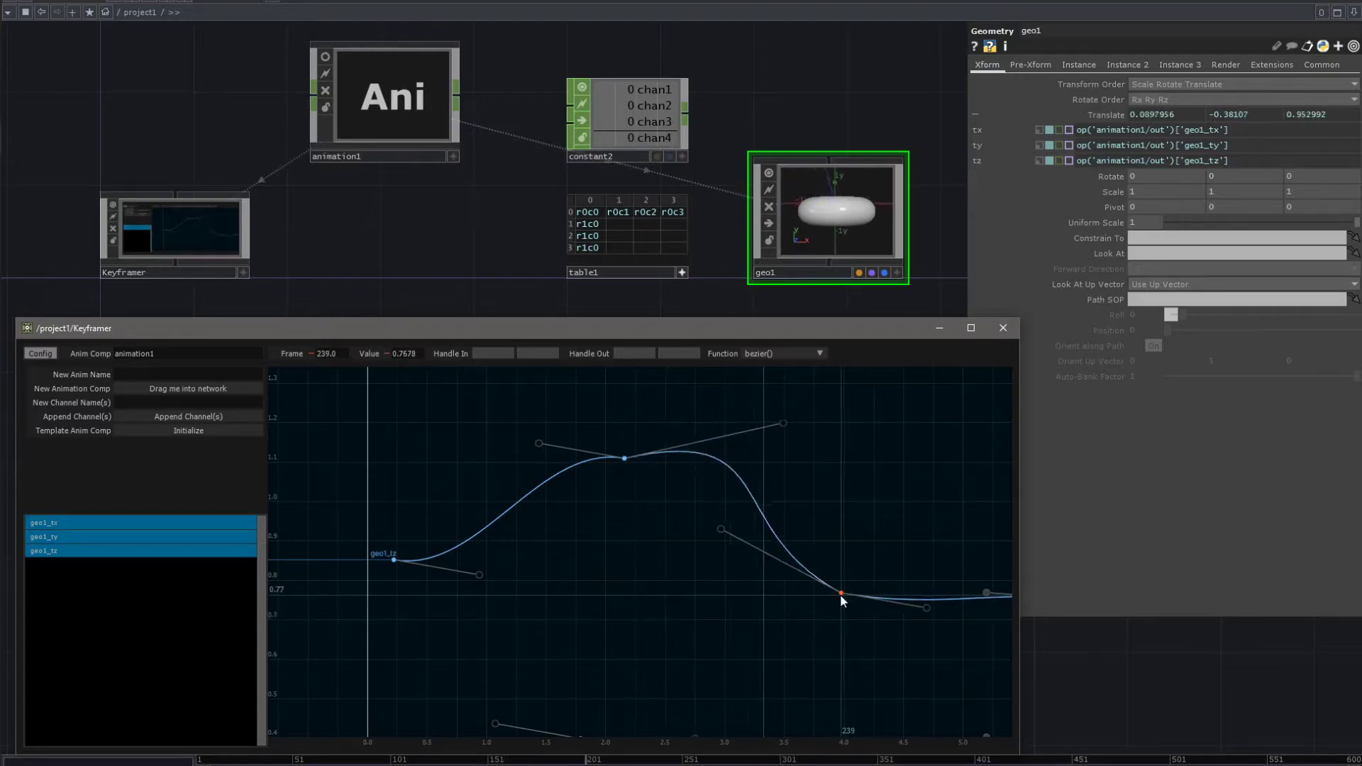
- Apply the cubic() function to the segment after geo1_tz's second keyframe and move that keyframe to frame 135, value about 1.064
{"action": "left_click", "coordinate": [626, 458]}
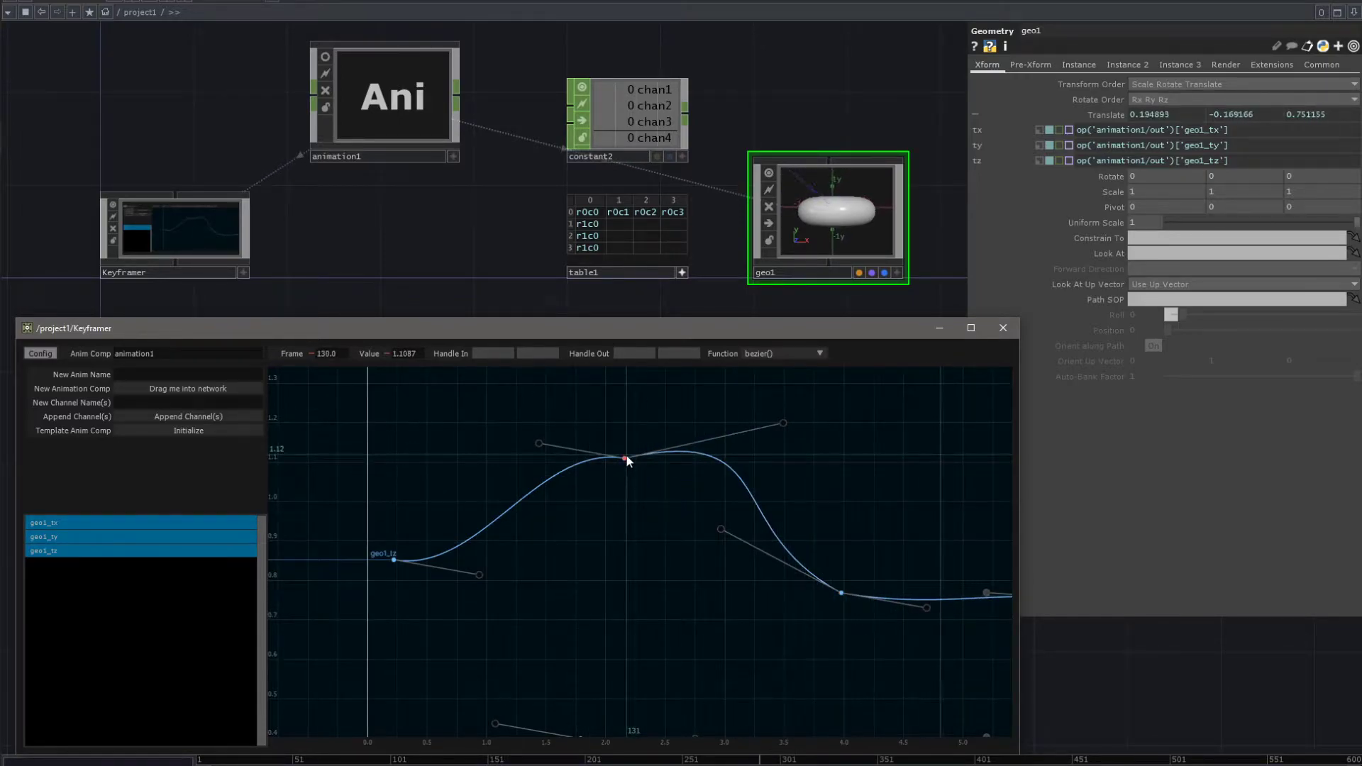
{"action": "left_click", "coordinate": [802, 352]}
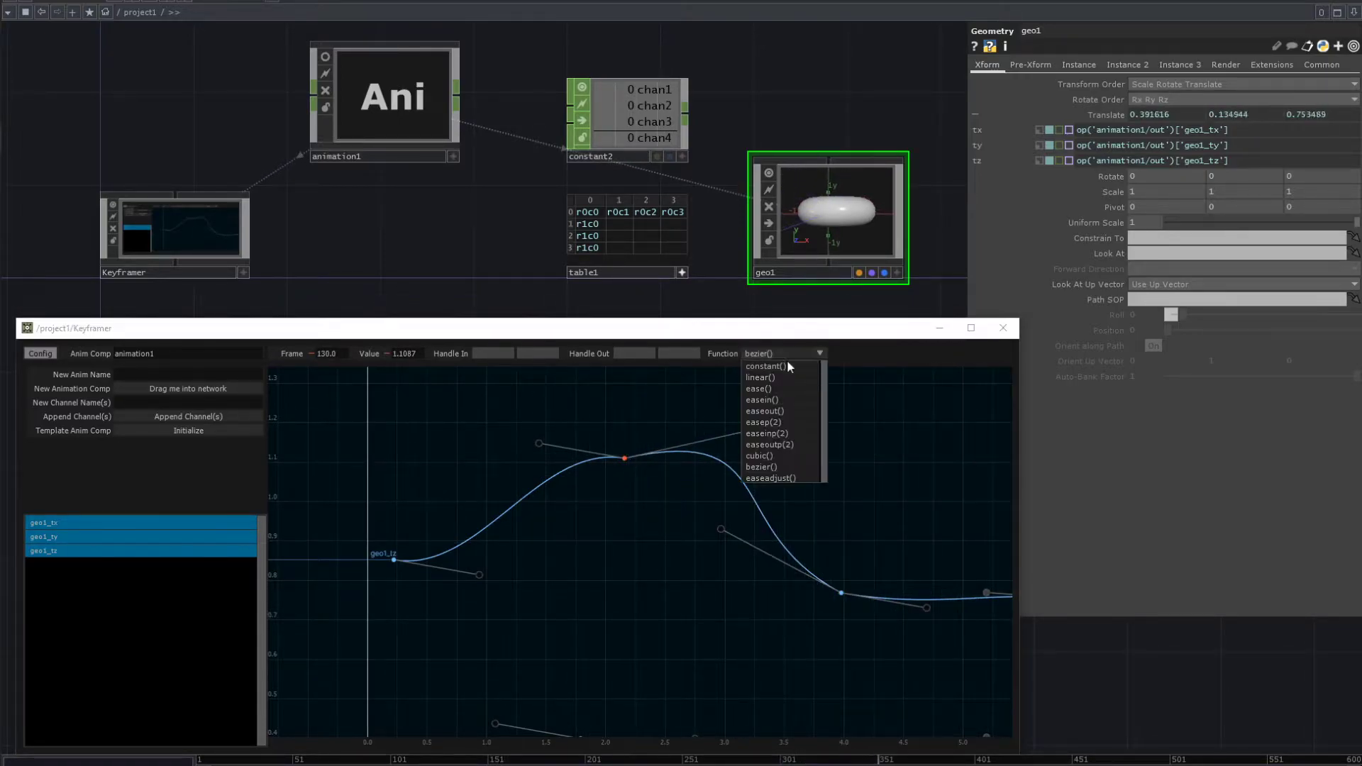
{"action": "left_click", "coordinate": [779, 456]}
{"action": "mouse_move", "coordinate": [624, 454]}
{"action": "left_mouse_down"}
{"action": "mouse_move", "coordinate": [749, 462]}
{"action": "mouse_move", "coordinate": [457, 471]}
{"action": "mouse_move", "coordinate": [630, 476]}
{"action": "left_mouse_up"}
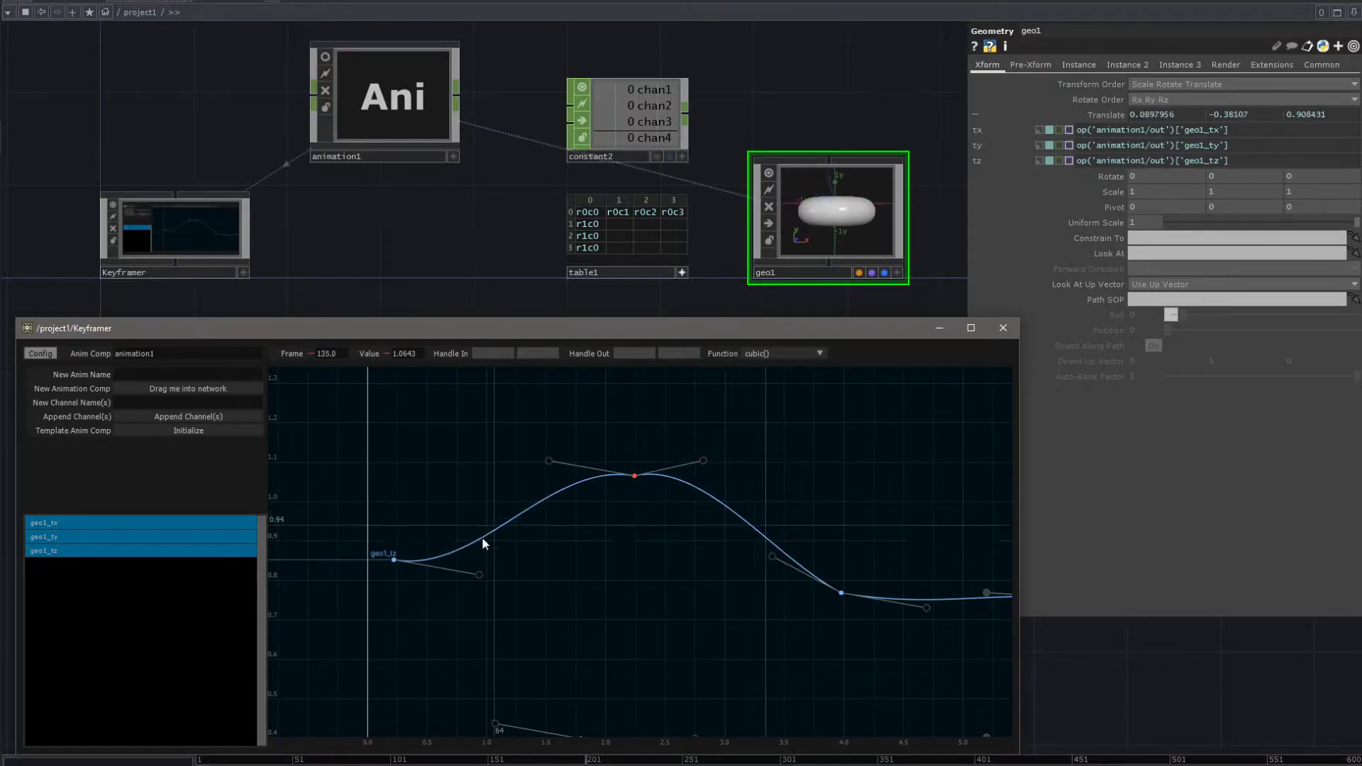
- Apply the cubic() function to the segment after geo1_tz's first keyframe
{"action": "left_click", "coordinate": [393, 559]}
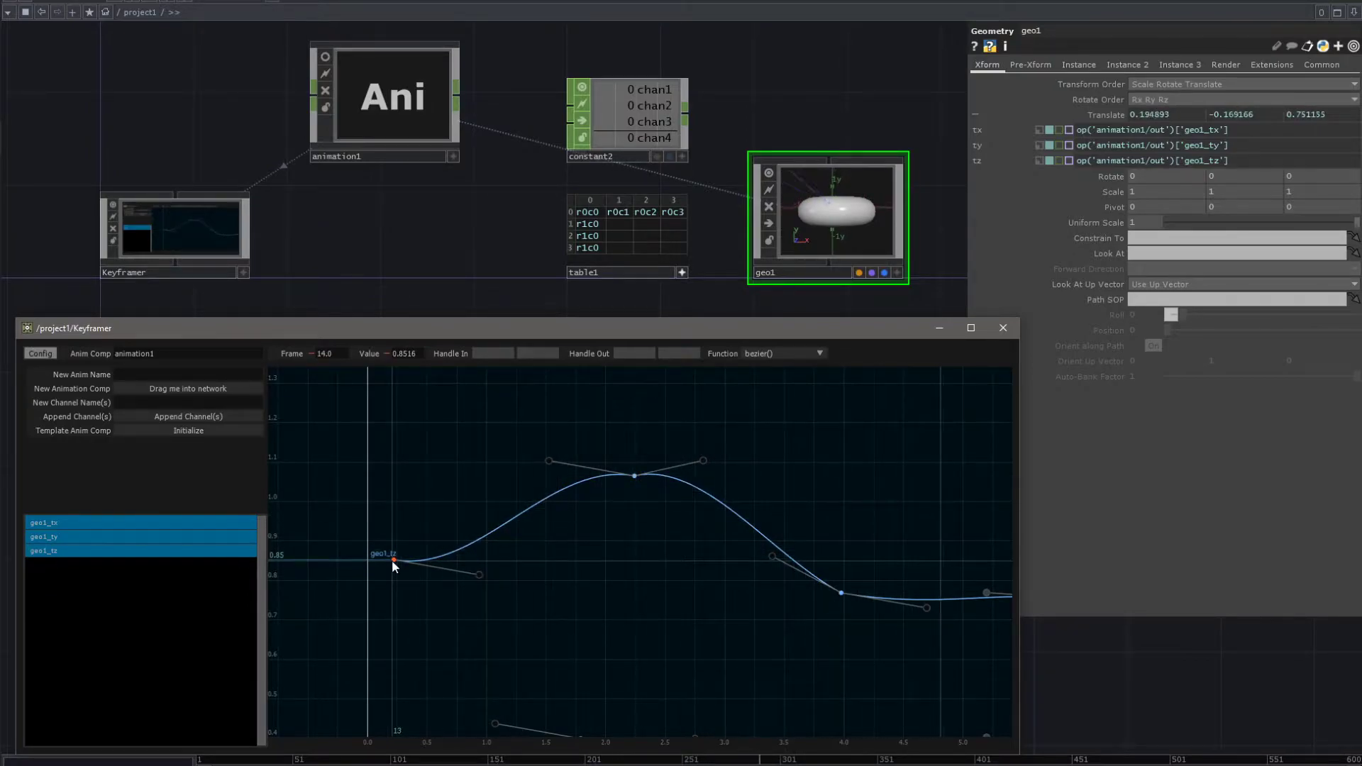
{"action": "left_click", "coordinate": [772, 352]}
{"action": "left_click", "coordinate": [769, 455]}
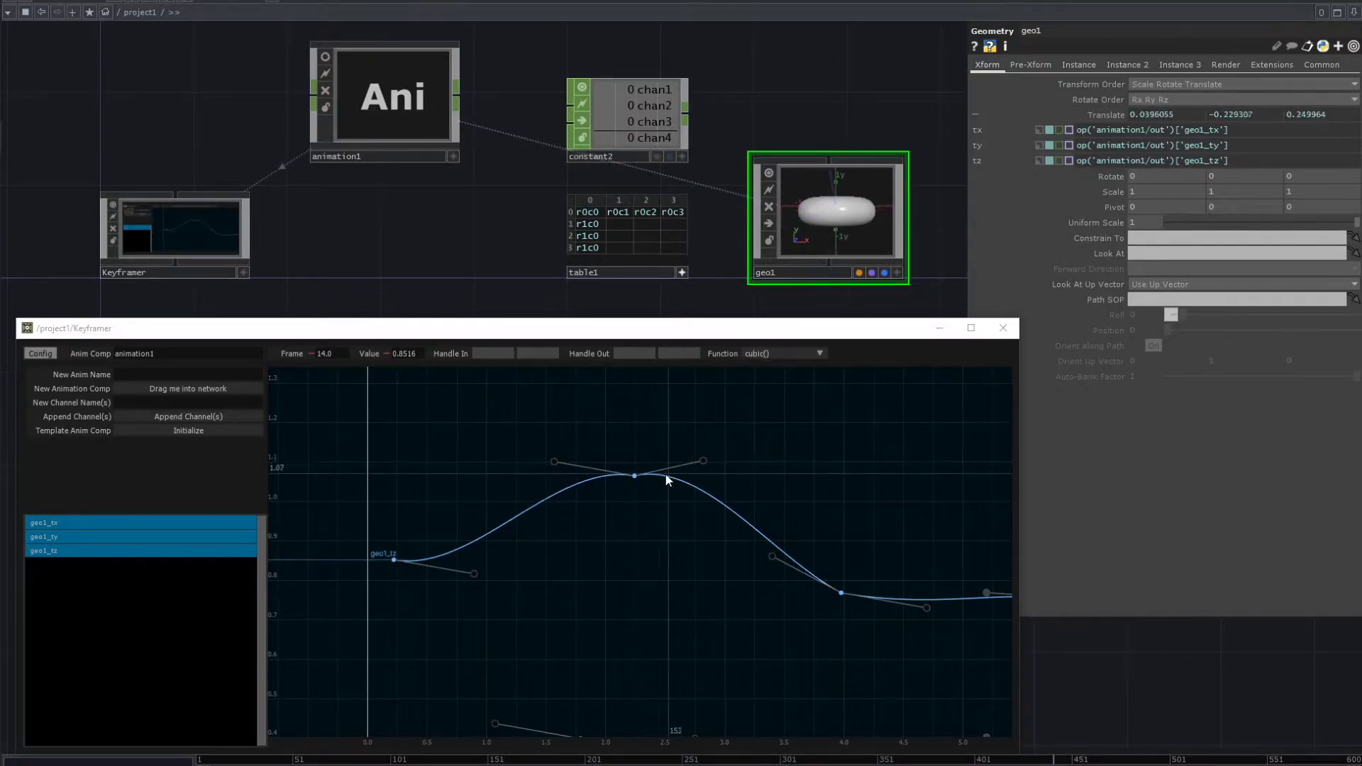
- Shift geo1_tz's second keyframe back and forth between the cubic() segments, leaving it at frame 111, value about 1.006
{"action": "left_click_drag", "start_coordinate": [633, 477], "coordinate": [603, 477]}
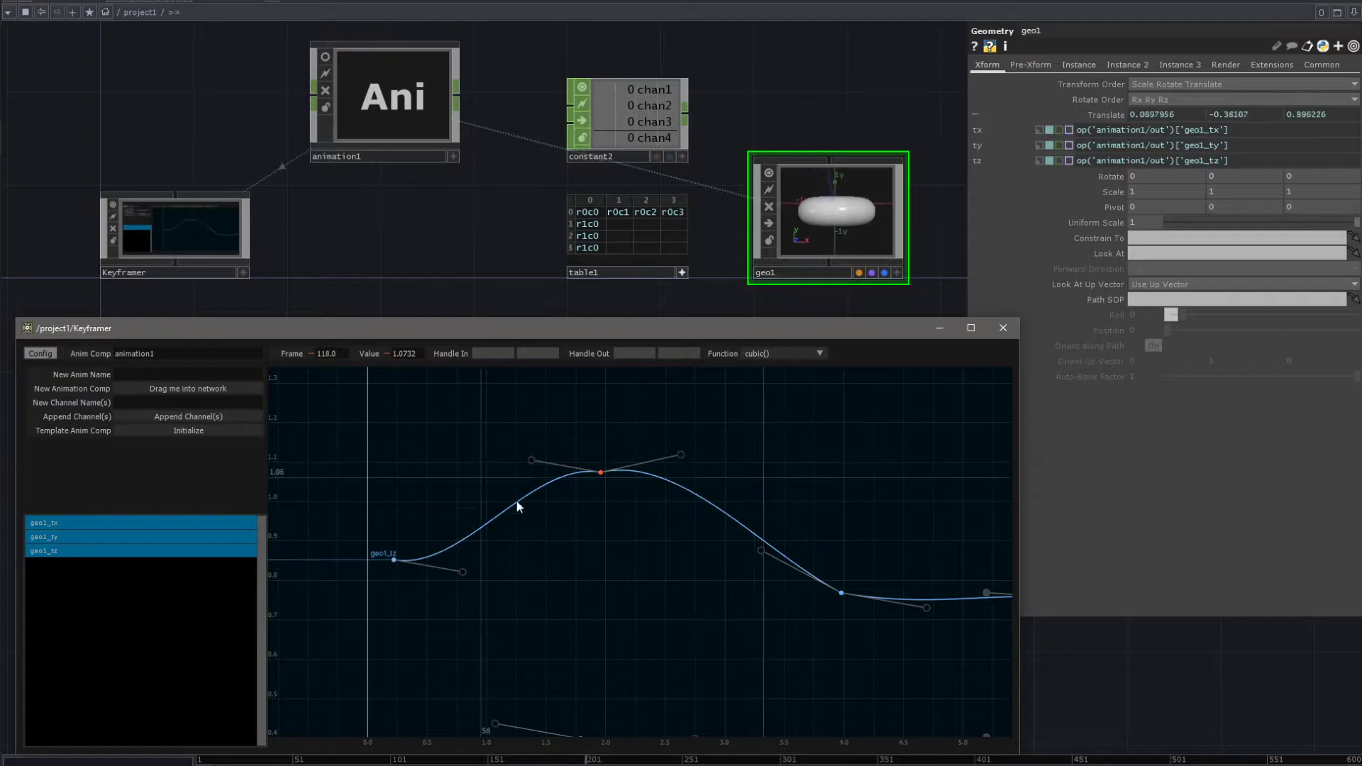
{"action": "left_click_drag", "start_coordinate": [601, 474], "coordinate": [637, 484]}
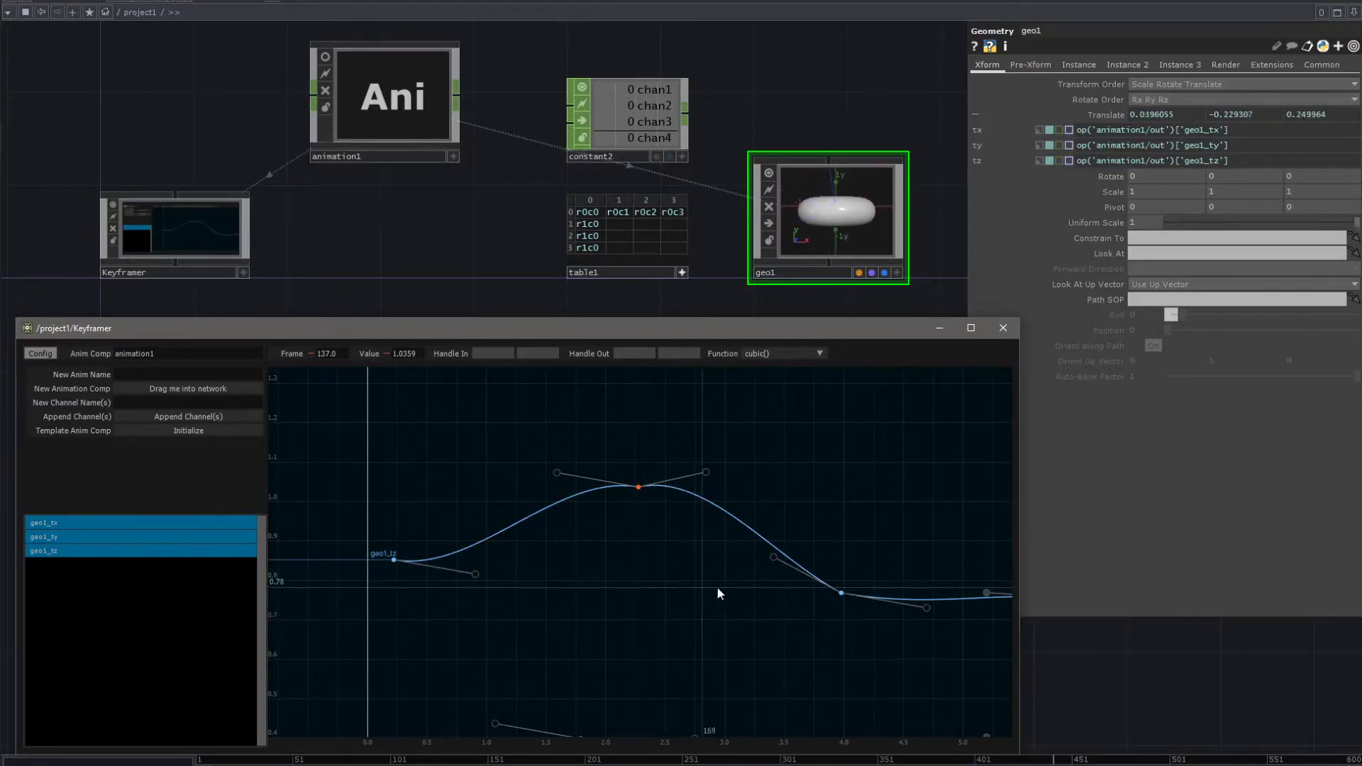
{"action": "left_click_drag", "start_coordinate": [642, 482], "coordinate": [671, 483]}
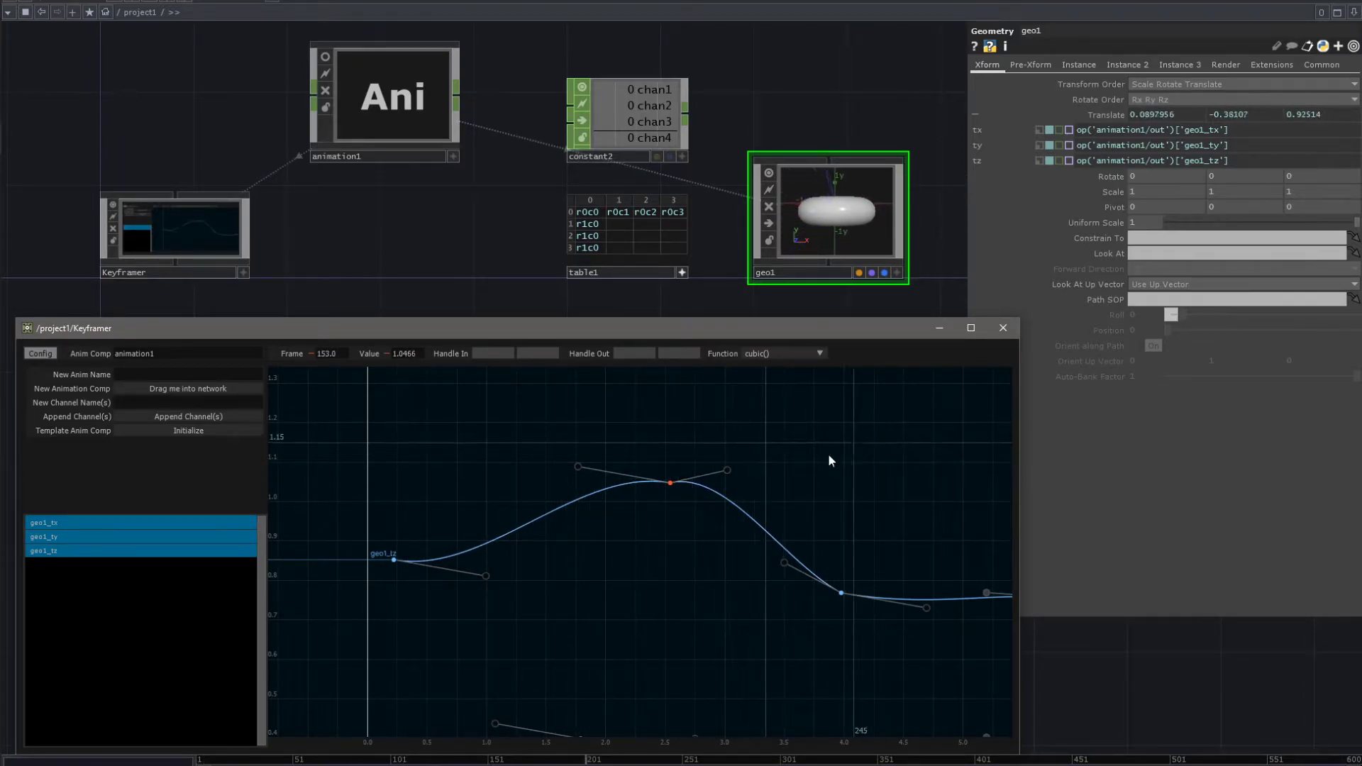
{"action": "left_click_drag", "start_coordinate": [671, 482], "coordinate": [589, 497]}
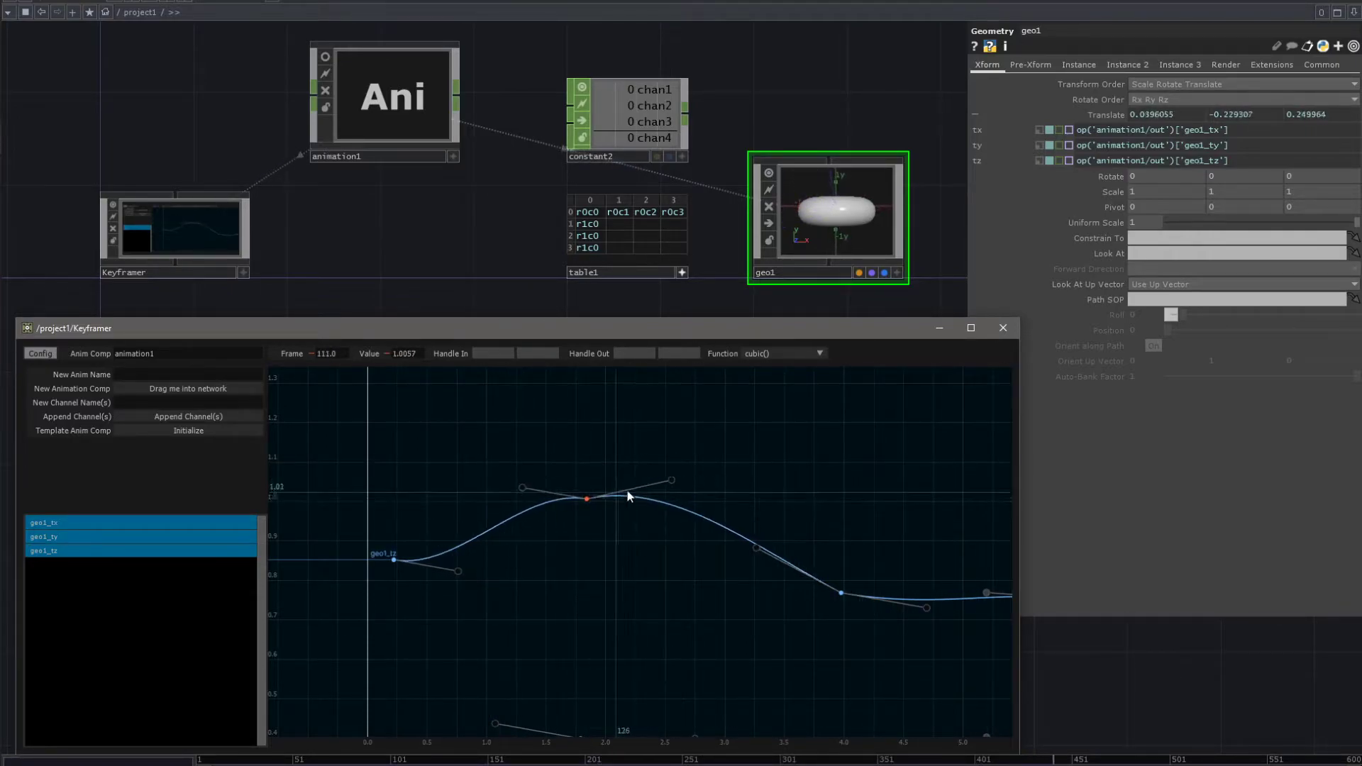
- Set the handle after geo1_tz's second keyframe to about 47 long with a slight upward slant, and move the keyframe to frame 130, value about 1.066
{"action": "left_click_drag", "start_coordinate": [668, 484], "coordinate": [759, 411]}
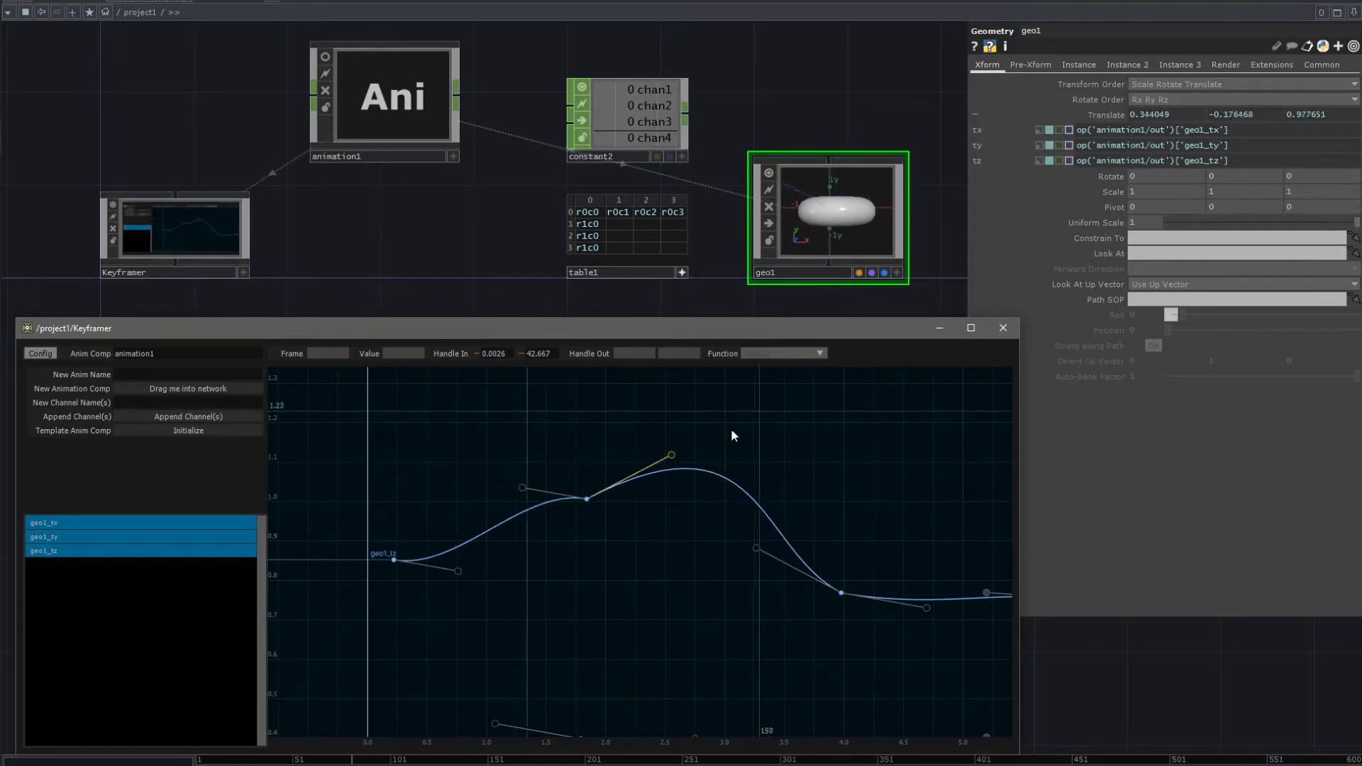
{"action": "mouse_move", "coordinate": [589, 496]}
{"action": "left_mouse_down"}
{"action": "mouse_move", "coordinate": [805, 449]}
{"action": "mouse_move", "coordinate": [779, 493]}
{"action": "mouse_move", "coordinate": [596, 486]}
{"action": "mouse_move", "coordinate": [687, 488]}
{"action": "mouse_move", "coordinate": [588, 504]}
{"action": "left_mouse_up"}
{"action": "left_click_drag", "start_coordinate": [671, 507], "coordinate": [670, 464]}
{"action": "left_click_drag", "start_coordinate": [589, 504], "coordinate": [561, 495]}
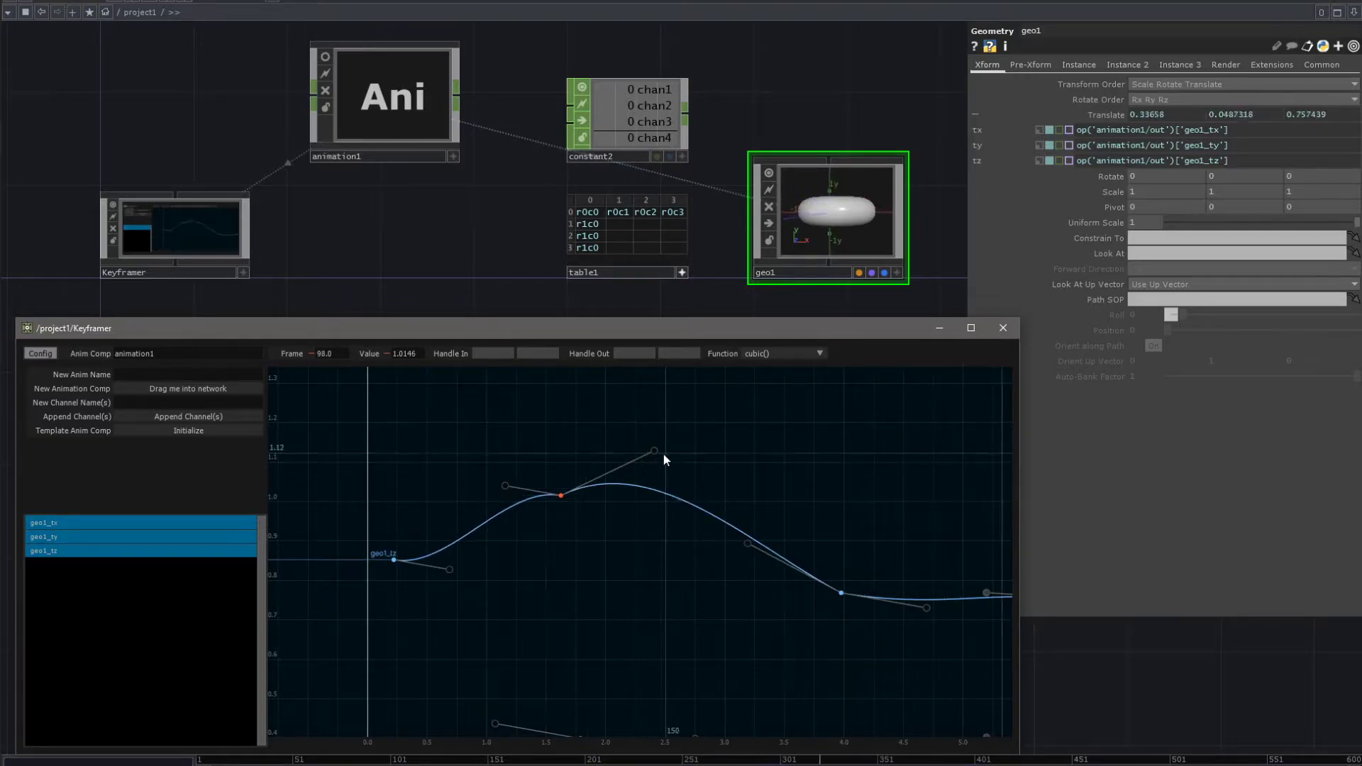
{"action": "left_click_drag", "start_coordinate": [654, 450], "coordinate": [654, 483]}
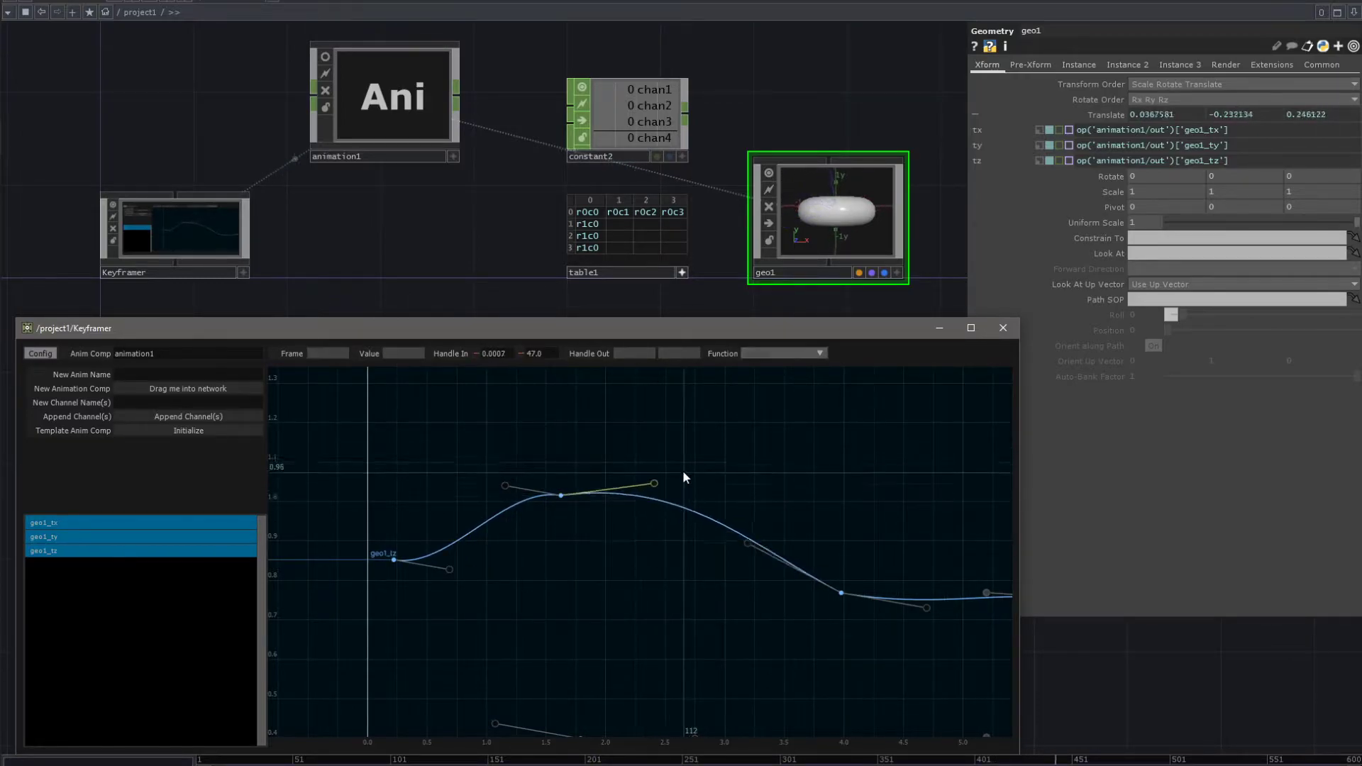
{"action": "left_click_drag", "start_coordinate": [561, 497], "coordinate": [627, 481]}
- Apply the bezier() function to the segments after geo1_tz's first and second keyframes
{"action": "left_click_drag", "start_coordinate": [721, 620], "coordinate": [363, 454]}
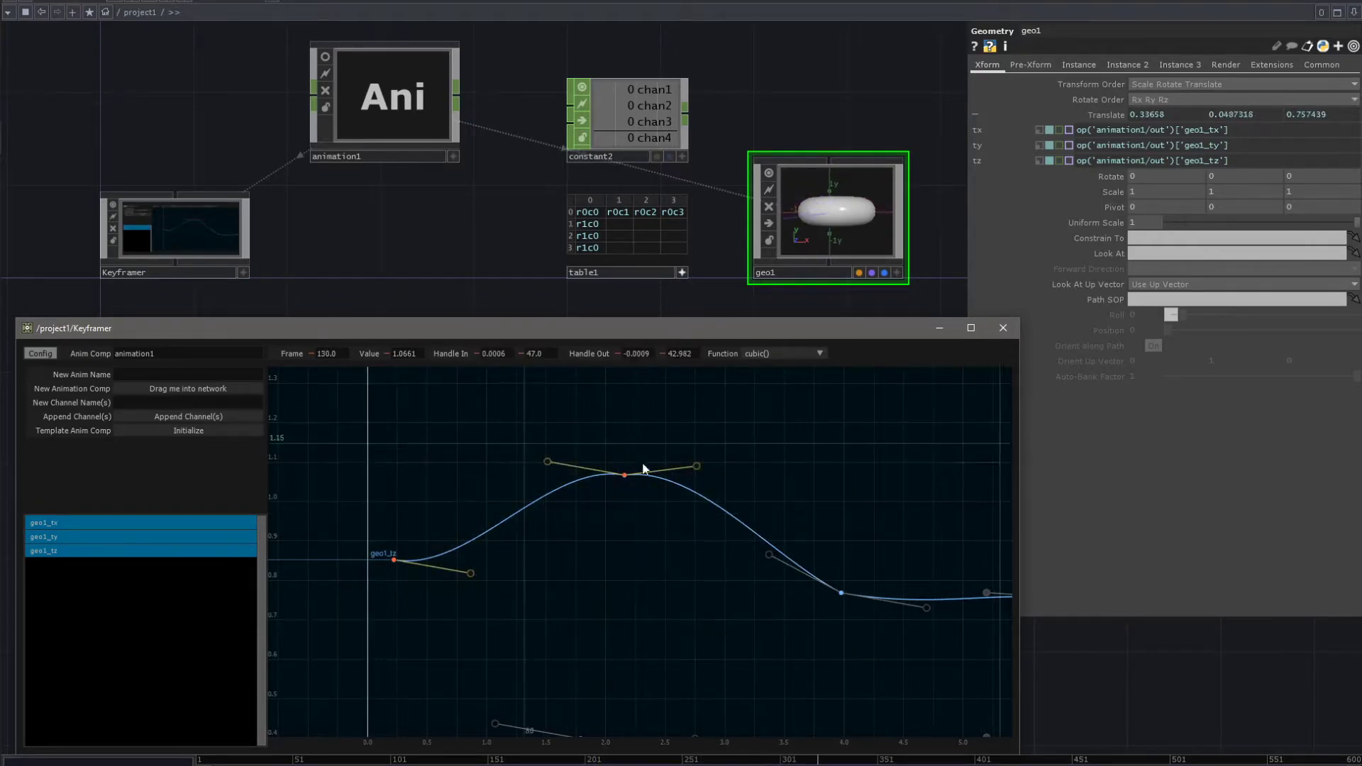
{"action": "left_click", "coordinate": [754, 353]}
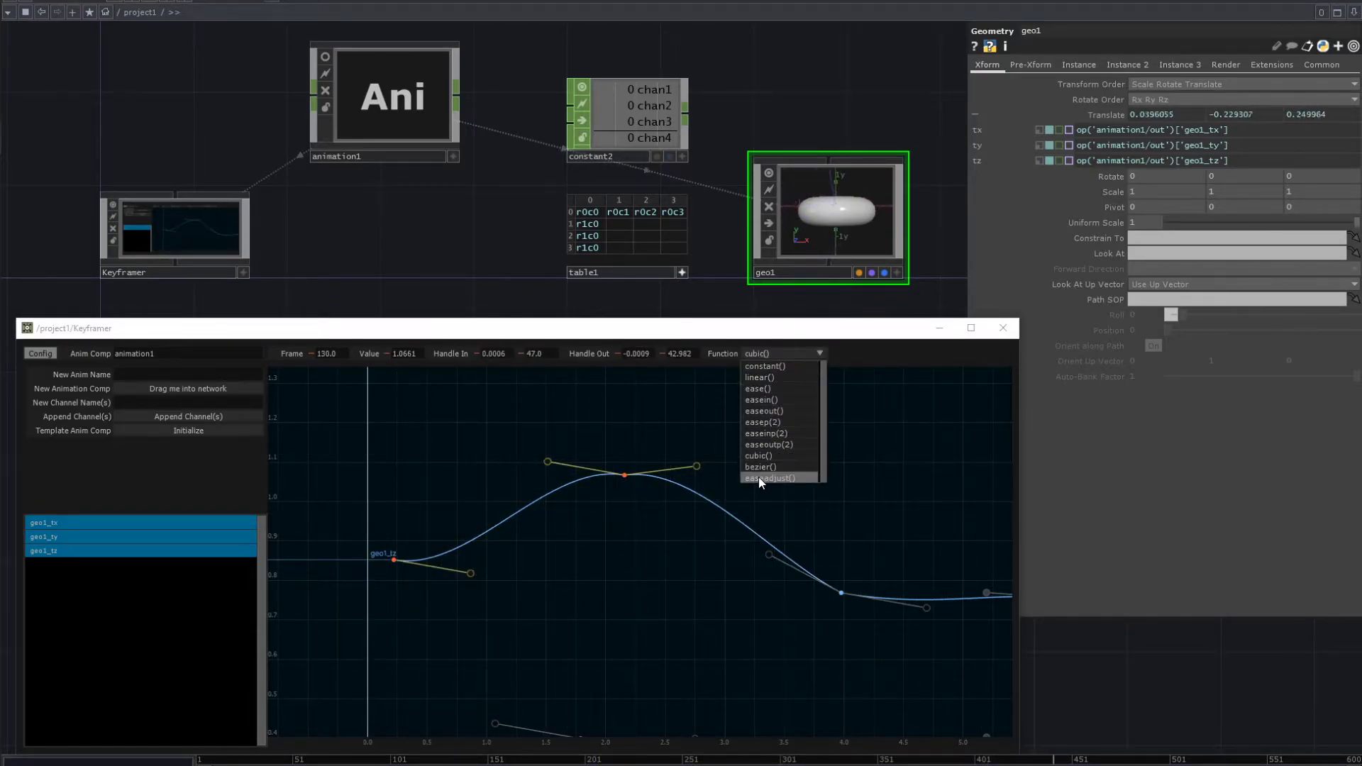
{"action": "left_click", "coordinate": [757, 467]}
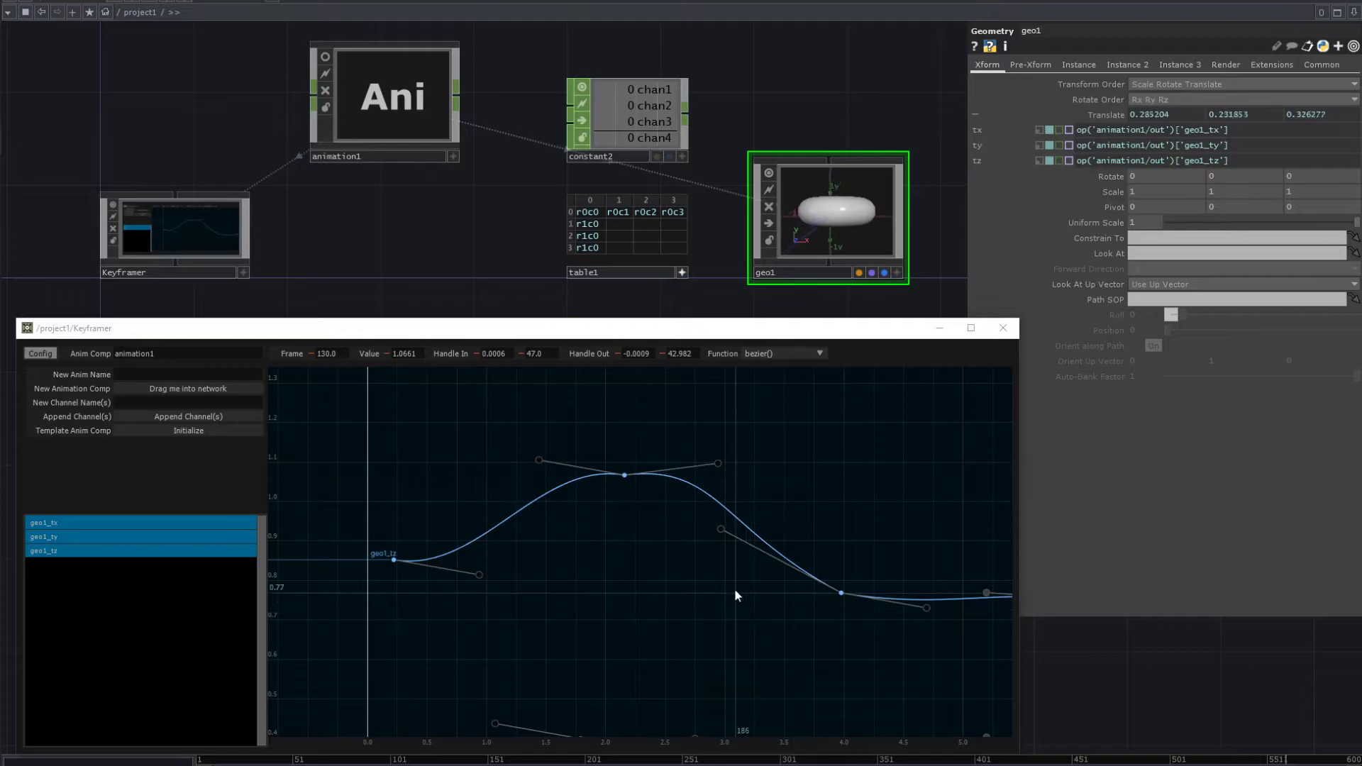
- Lower geo1_tz's third keyframe to frame 238, value about 0.544
{"action": "middle_click_drag", "start_coordinate": [734, 589], "coordinate": [583, 520]}
{"action": "left_click_drag", "start_coordinate": [583, 521], "coordinate": [577, 572]}
{"action": "left_click_drag", "start_coordinate": [694, 509], "coordinate": [752, 483]}
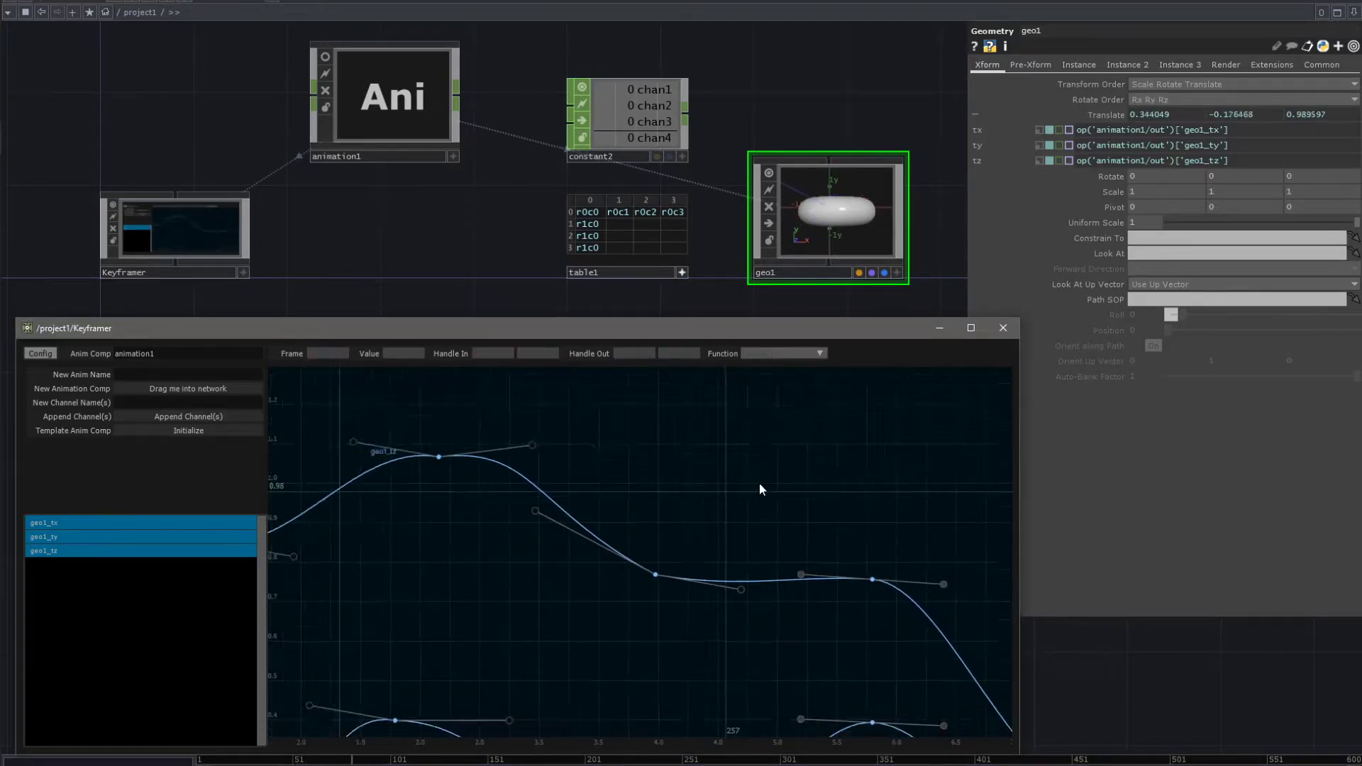
{"action": "middle_click_drag", "start_coordinate": [671, 590], "coordinate": [675, 436]}
{"action": "middle_click_drag", "start_coordinate": [756, 441], "coordinate": [698, 462]}
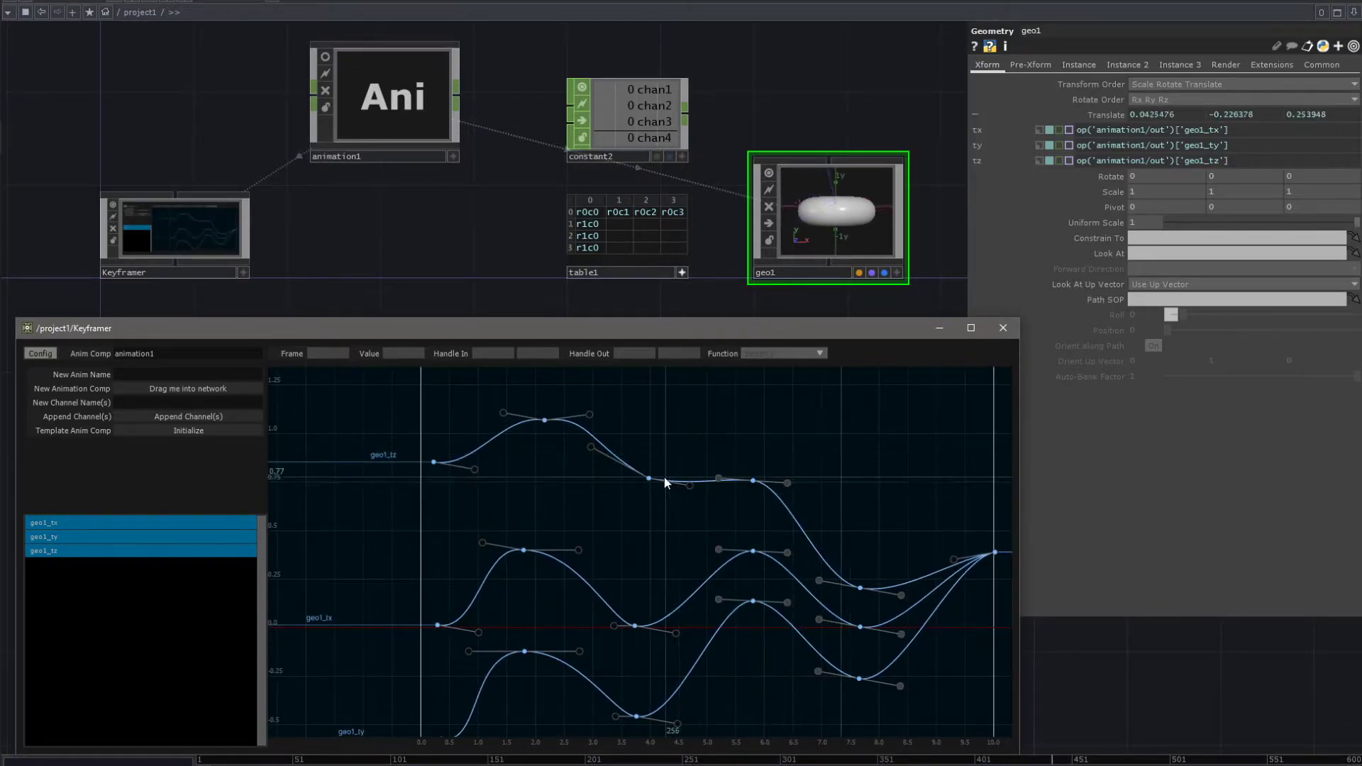
{"action": "left_click_drag", "start_coordinate": [654, 478], "coordinate": [647, 520]}
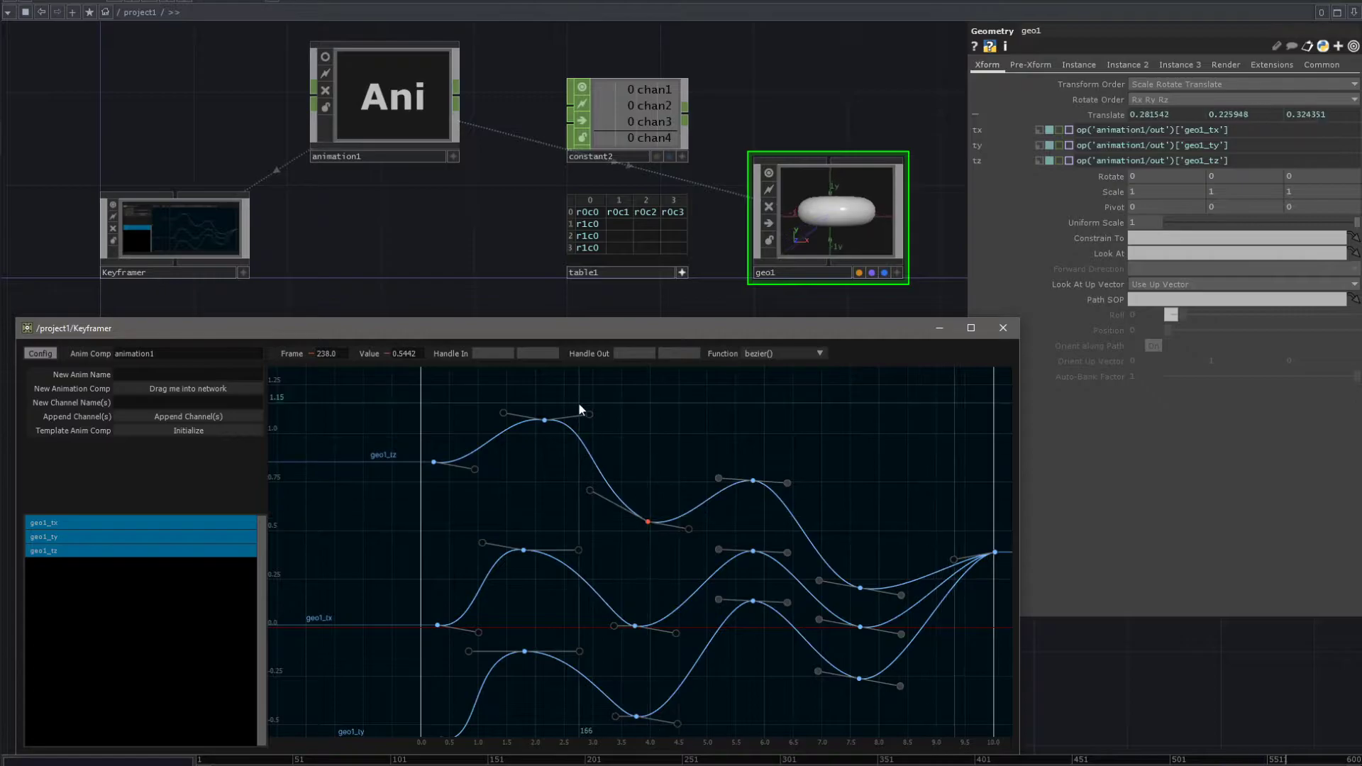
{"action": "middle_click_drag", "start_coordinate": [510, 544], "coordinate": [491, 541]}
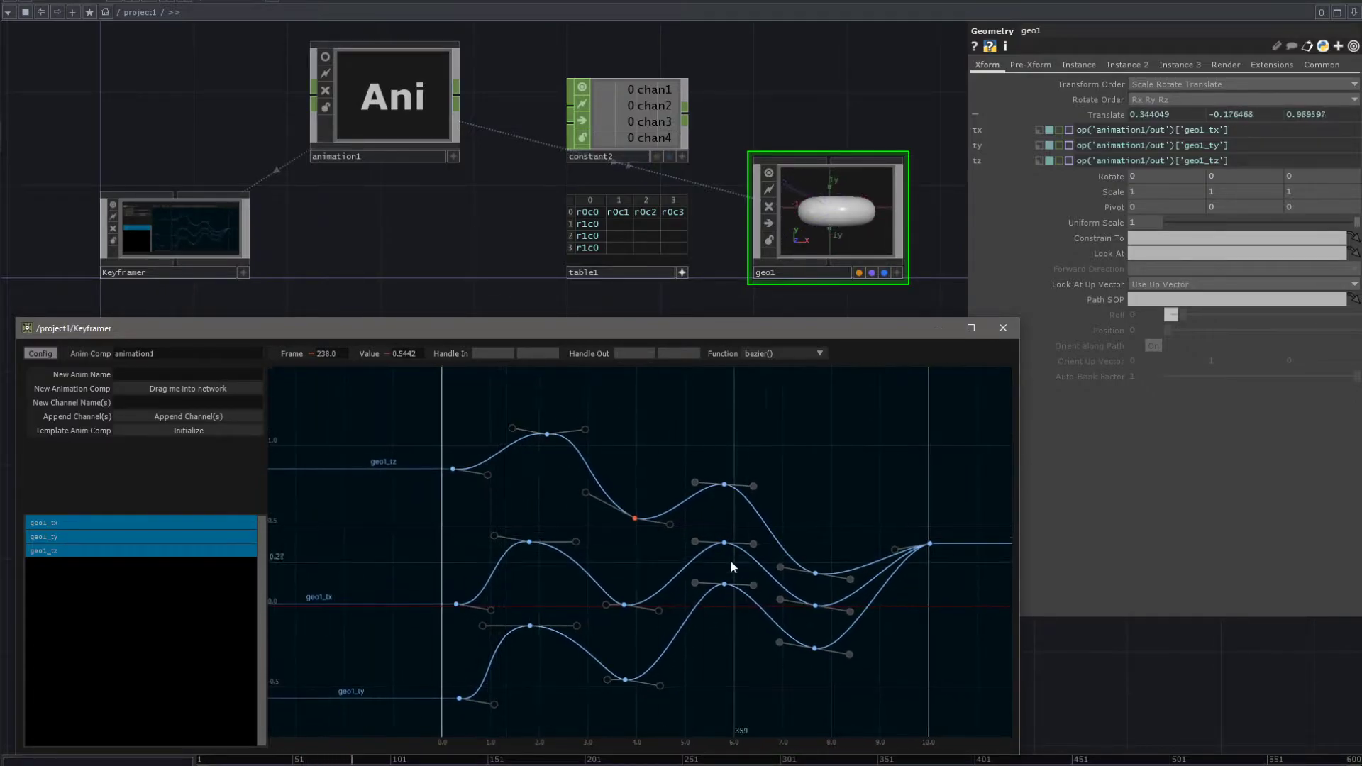
- Select every keyframe in all three channels and reshape their handles together, to about 60.2 long at zero slope for Handle In and 39 for Handle Out
{"action": "right_click_drag", "start_coordinate": [986, 710], "coordinate": [393, 382]}
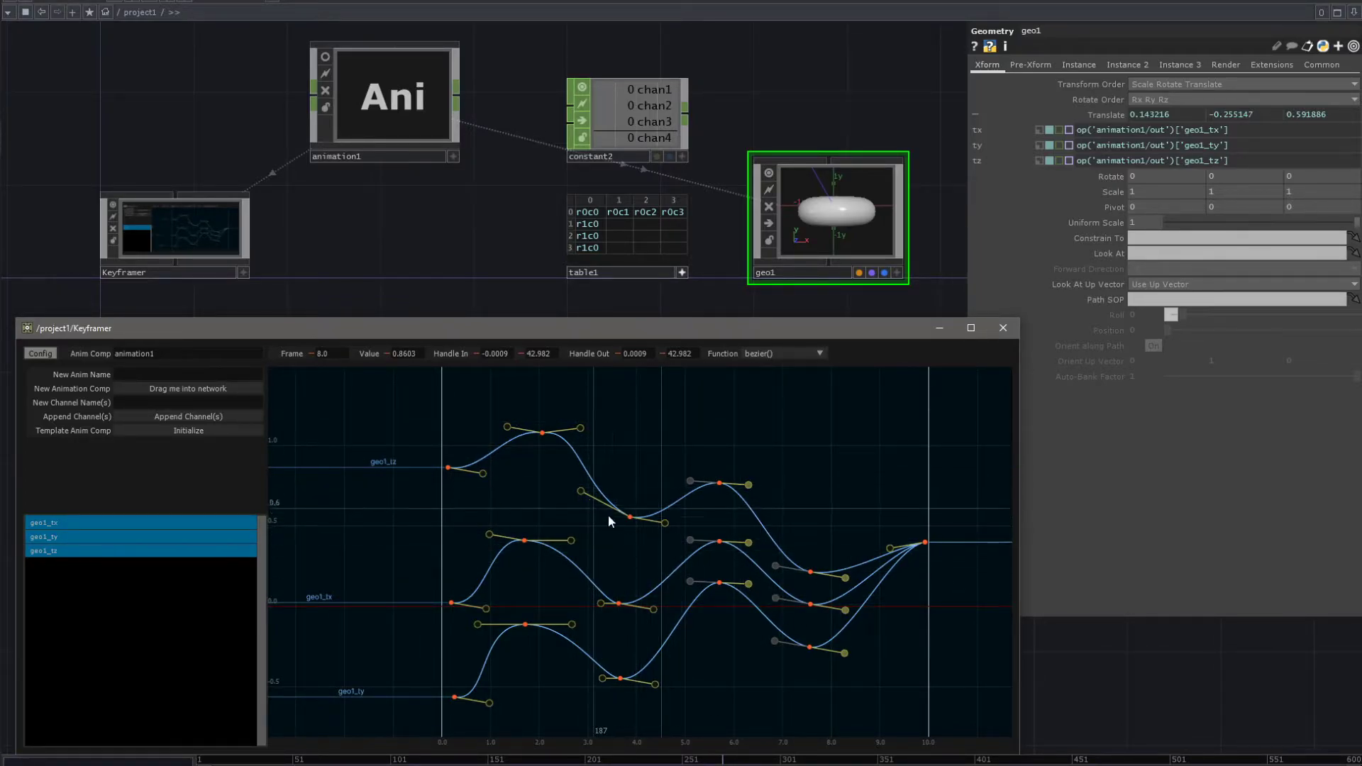
{"action": "mouse_move", "coordinate": [580, 492]}
{"action": "left_mouse_down"}
{"action": "mouse_move", "coordinate": [582, 513]}
{"action": "mouse_move", "coordinate": [585, 501]}
{"action": "left_mouse_up"}
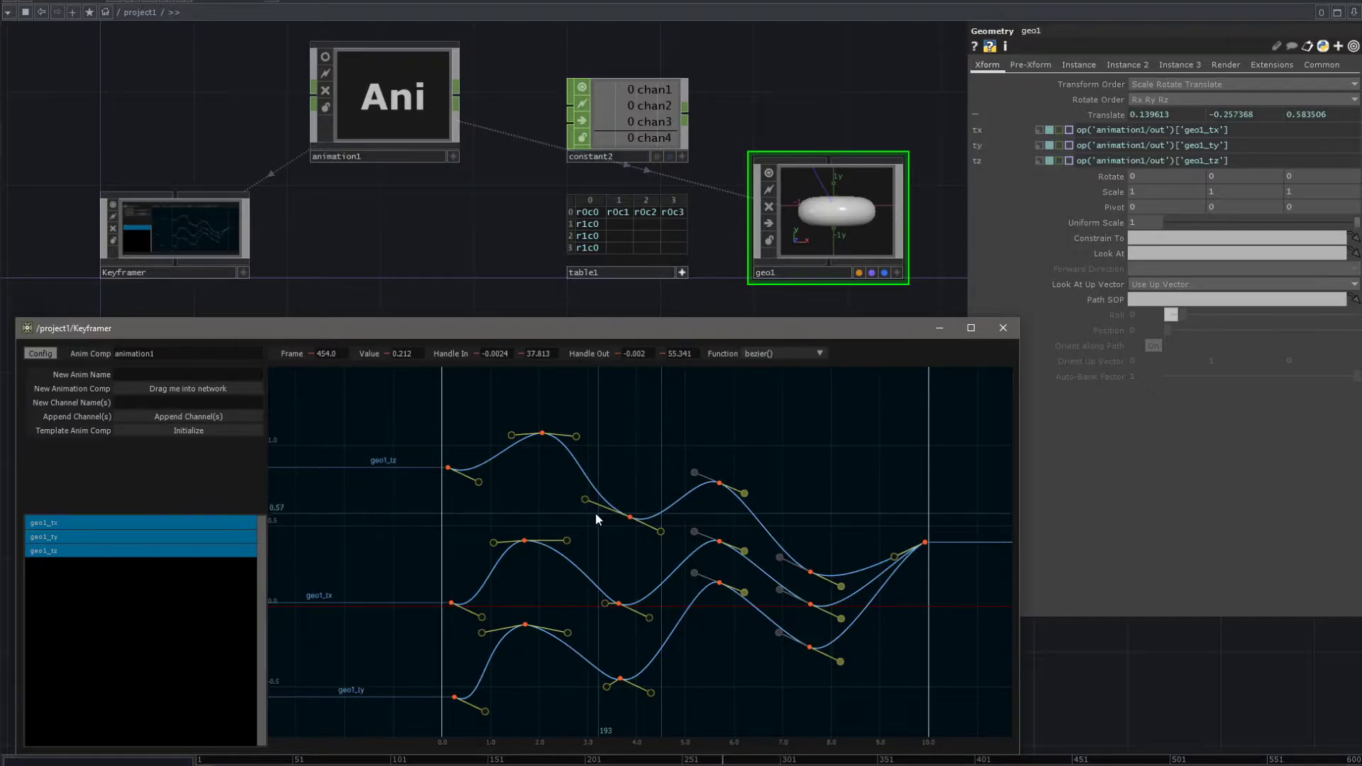
{"action": "left_click", "coordinate": [607, 689]}
{"action": "left_click_drag", "start_coordinate": [607, 688], "coordinate": [588, 672]}
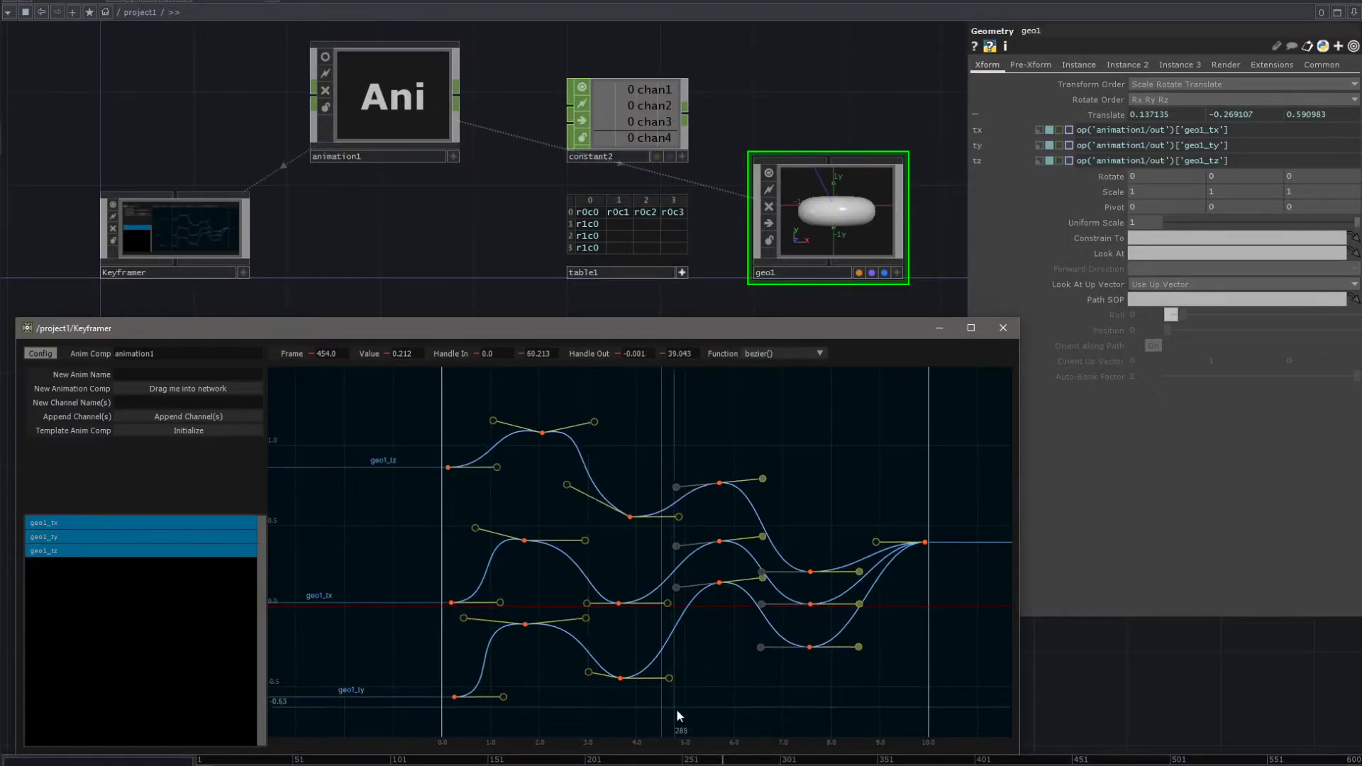
- Select the facing handles between the third and fourth keyframes and nudge them back and forth horizontally in small steps
{"action": "left_click_drag", "start_coordinate": [689, 725], "coordinate": [794, 707]}
{"action": "left_click_drag", "start_coordinate": [690, 735], "coordinate": [656, 451]}
{"action": "key", "text": "Left"}
{"action": "key", "text": "Left"}
{"action": "key", "text": "Left"}
{"action": "key", "text": "Right"}
{"action": "key", "text": "Right"}
{"action": "key", "text": "Right"}
{"action": "key", "text": "Left"}
{"action": "key", "text": "Right"}
{"action": "key", "text": "Right"}
{"action": "key", "text": "Right"}
{"action": "key", "text": "Left"}
{"action": "key", "text": "Left"}
{"action": "key", "text": "Left"}
{"action": "key", "text": "Right"}
{"action": "key", "text": "Right"}
{"action": "key", "text": "Right"}
{"action": "key", "text": "Left"}
- Select only the handle after geo1_ty's third keyframe and nudge it horizontally, leaving it about 60.2 long
{"action": "left_click_drag", "start_coordinate": [711, 723], "coordinate": [660, 651]}
{"action": "key", "text": "Right"}
{"action": "key", "text": "Left"}
{"action": "key", "text": "Left"}
{"action": "key", "text": "Left"}
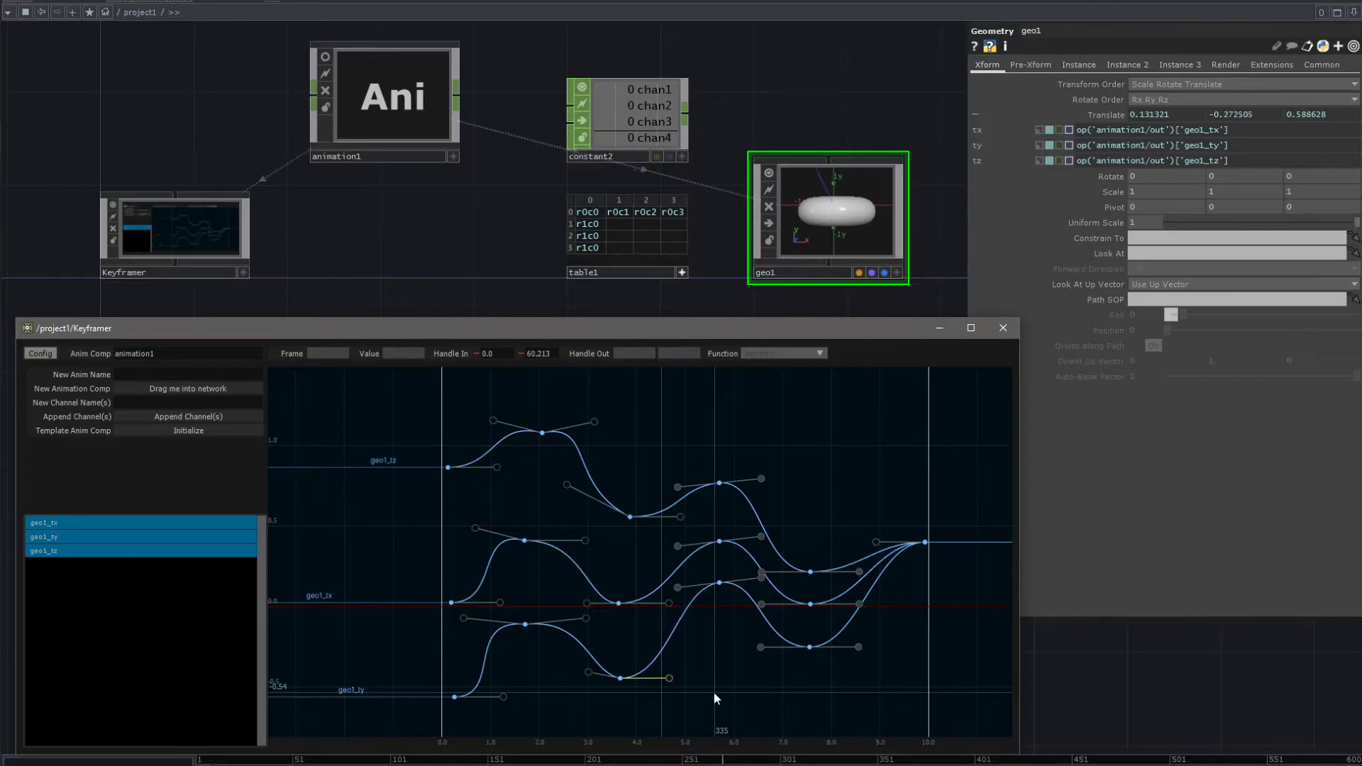
- Nudge geo1_tx's handle after the third keyframe and geo1_ty's handle before the fourth together, to about 61.1 and 50.6 long
{"action": "left_click", "coordinate": [681, 586]}
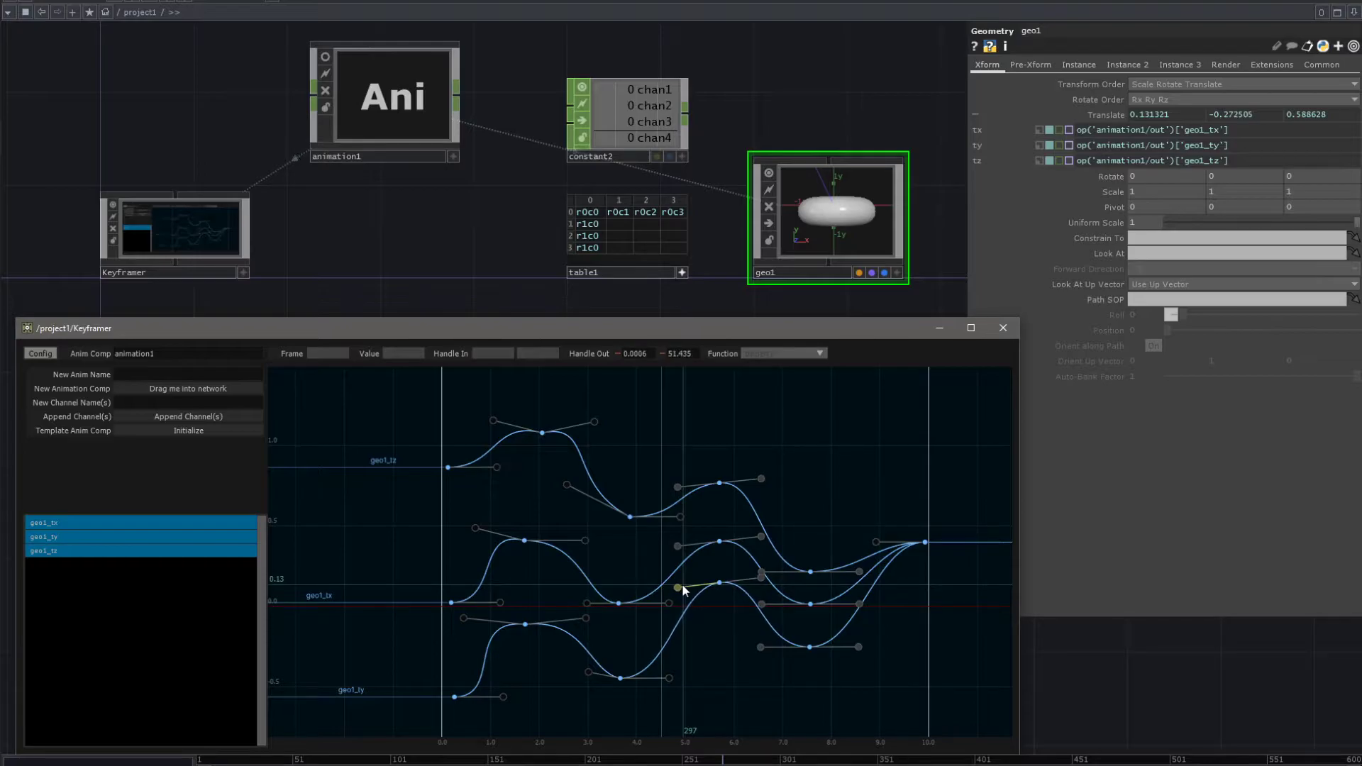
{"action": "left_click_drag", "start_coordinate": [688, 641], "coordinate": [652, 589]}
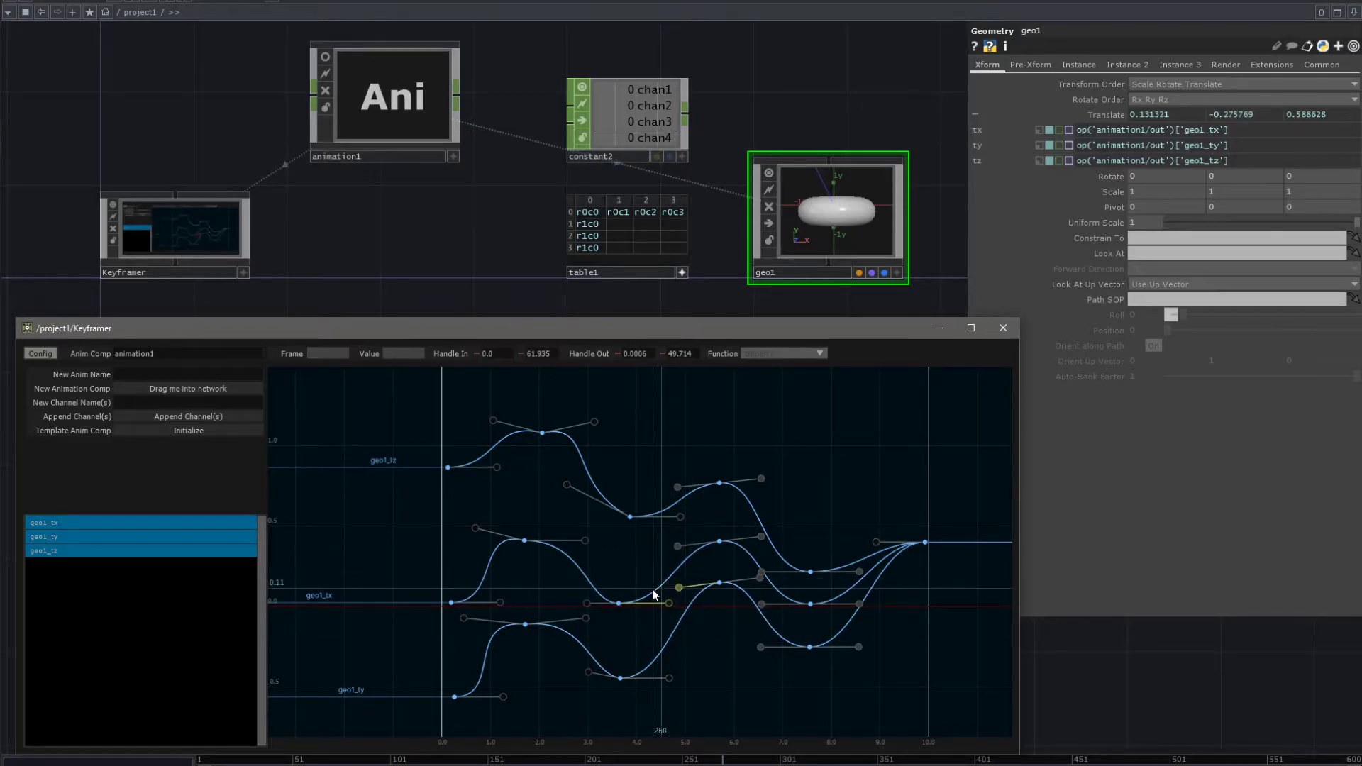
{"action": "key", "text": "Left"}
{"action": "key", "text": "Left"}
{"action": "key", "text": "Left"}
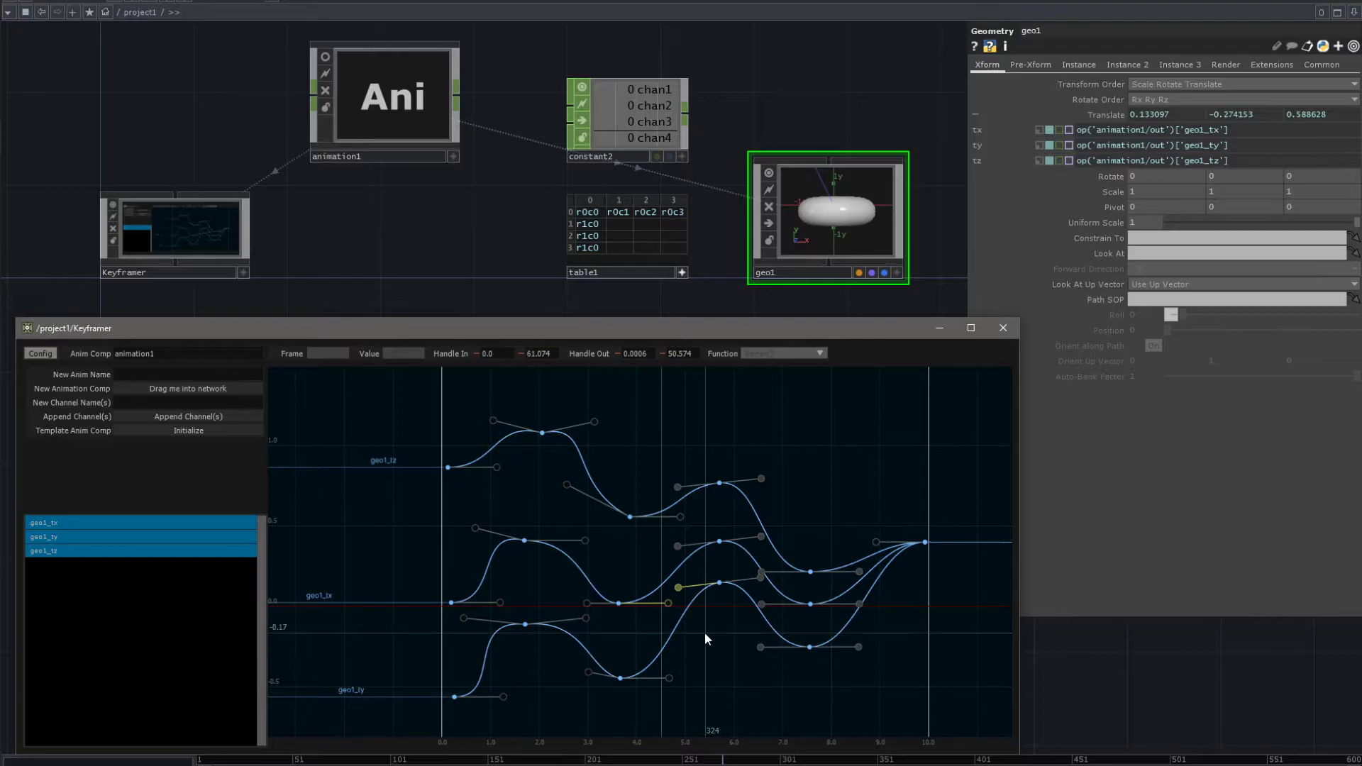
- Select all handles between the third and fourth keyframes in the three channels and nudge them right, then left, to about 62.8 and 51.4 long
{"action": "left_click_drag", "start_coordinate": [669, 463], "coordinate": [685, 692]}
{"action": "key", "text": "Right"}
{"action": "key", "text": "Right"}
{"action": "key", "text": "Right"}
{"action": "key", "text": "Right"}
{"action": "key", "text": "Right"}
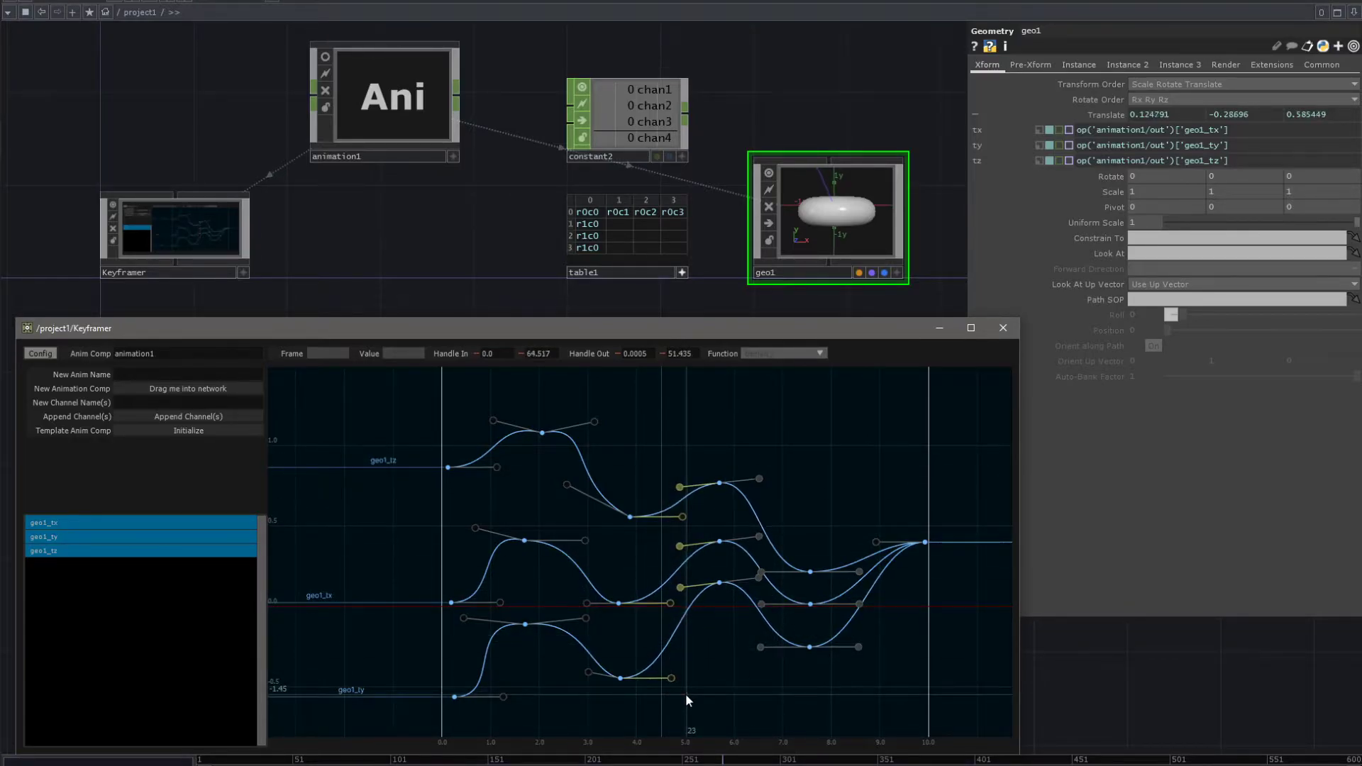
{"action": "key", "text": "Left"}
{"action": "key", "text": "Left"}
{"action": "key", "text": "Left"}
{"action": "key", "text": "Left"}
{"action": "key", "text": "Left"}
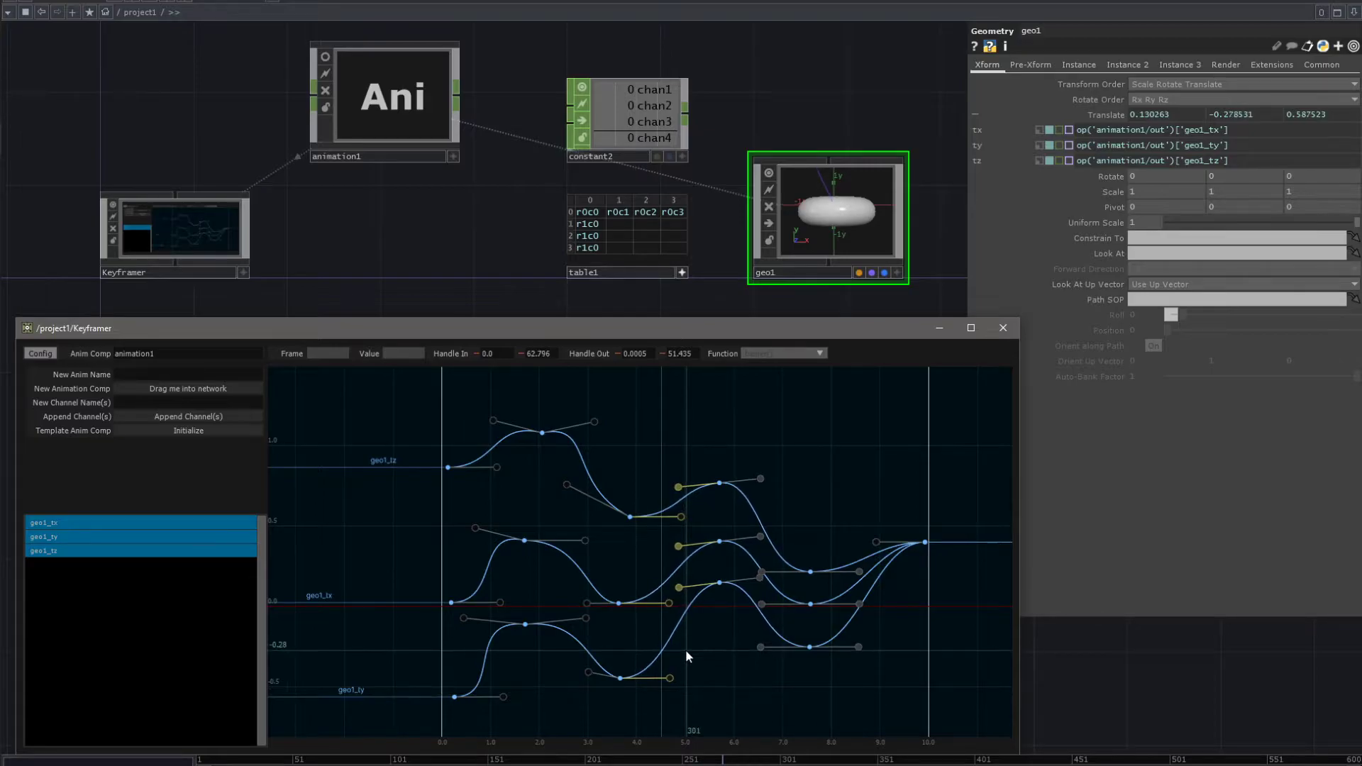
- Lengthen the handles between the fourth and fifth keyframes in all three channels together, and clear the selection
{"action": "left_click_drag", "start_coordinate": [678, 485], "coordinate": [780, 674]}
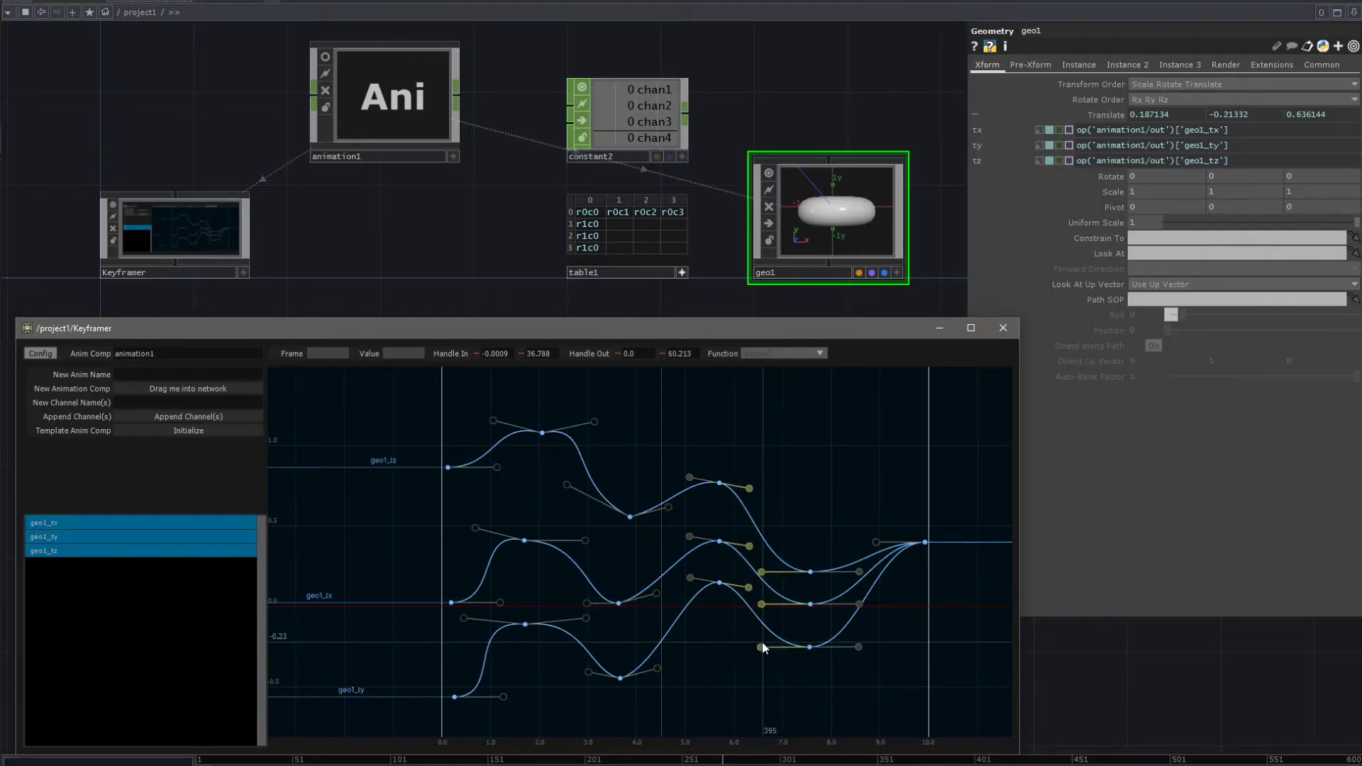
{"action": "left_click_drag", "start_coordinate": [733, 452], "coordinate": [750, 652]}
{"action": "left_click", "coordinate": [627, 526]}
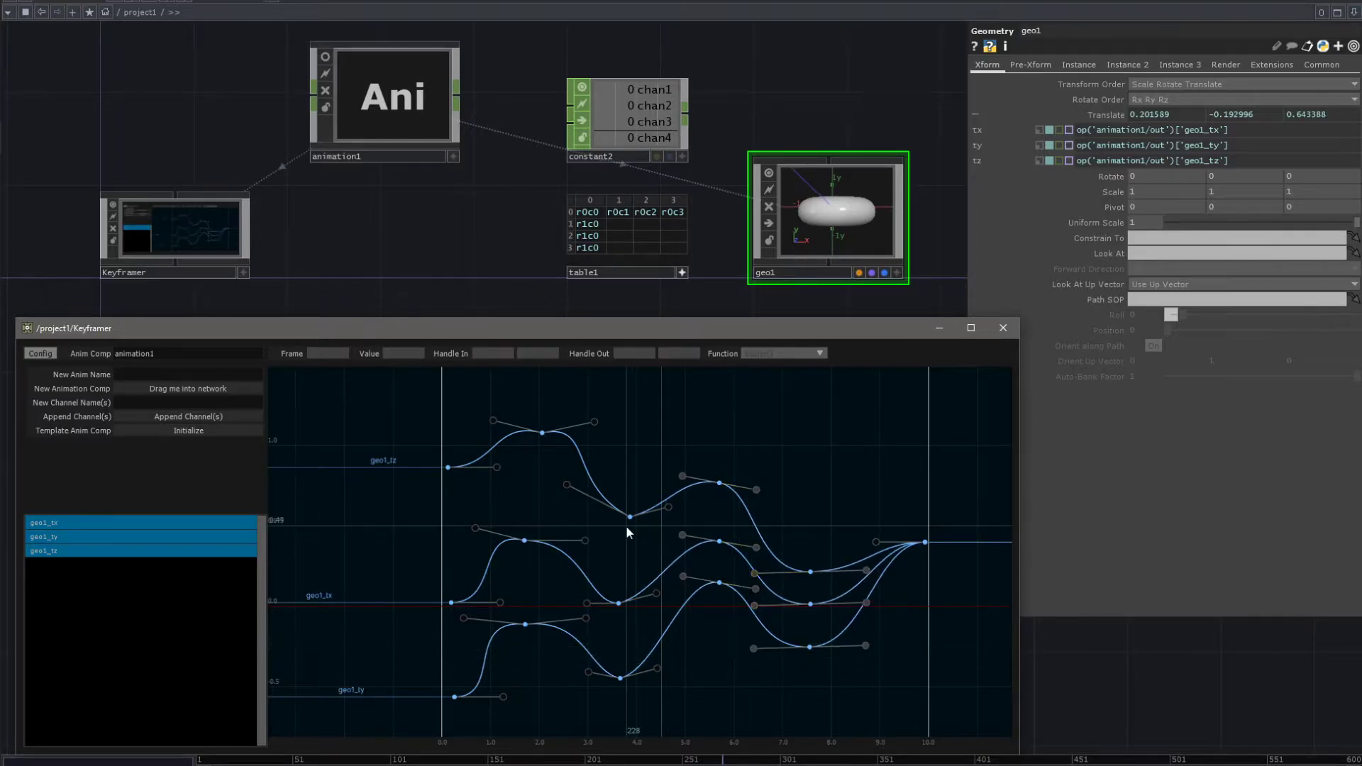
- Select geo1_tz's first keyframe and make small nudges in time and value along the channel, leaving the first keyframe at frame 8, value about 0.860
{"action": "left_click_drag", "start_coordinate": [405, 437], "coordinate": [458, 486]}
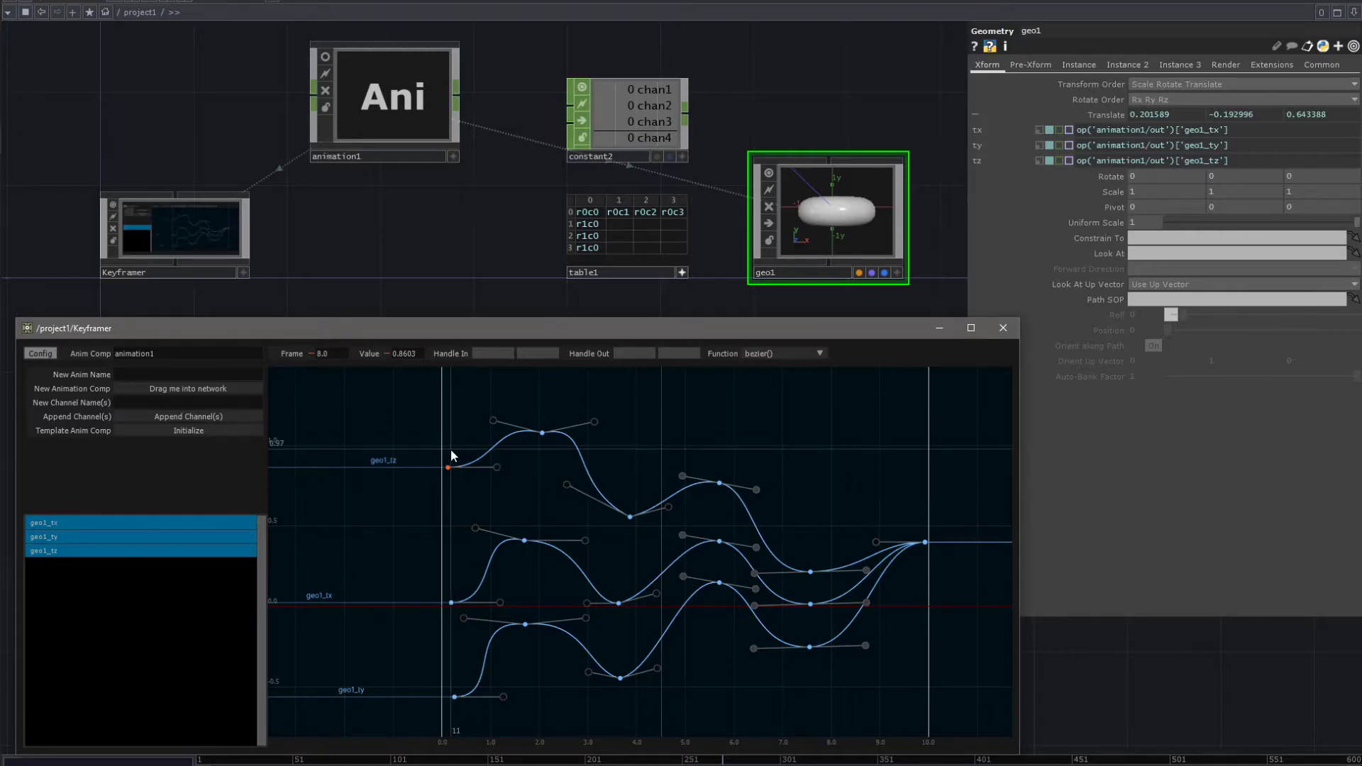
{"action": "key", "text": "Right"}
{"action": "key", "text": "Right"}
{"action": "key", "text": "Right"}
{"action": "key", "text": "Up"}
{"action": "key", "text": "Up"}
{"action": "key", "text": "Down"}
{"action": "key", "text": "Left"}
{"action": "key", "text": "Up"}
{"action": "key", "text": "Up"}
{"action": "key", "text": "Left"}
- Select the first keyframes of all channels and advance the selection to the third ones, nudging geo1_tz's second keyframe to frame 126, value about 1.084
{"action": "mouse_move", "coordinate": [426, 427]}
{"action": "left_mouse_down"}
{"action": "mouse_move", "coordinate": [423, 657]}
{"action": "mouse_move", "coordinate": [471, 731]}
{"action": "left_mouse_up"}
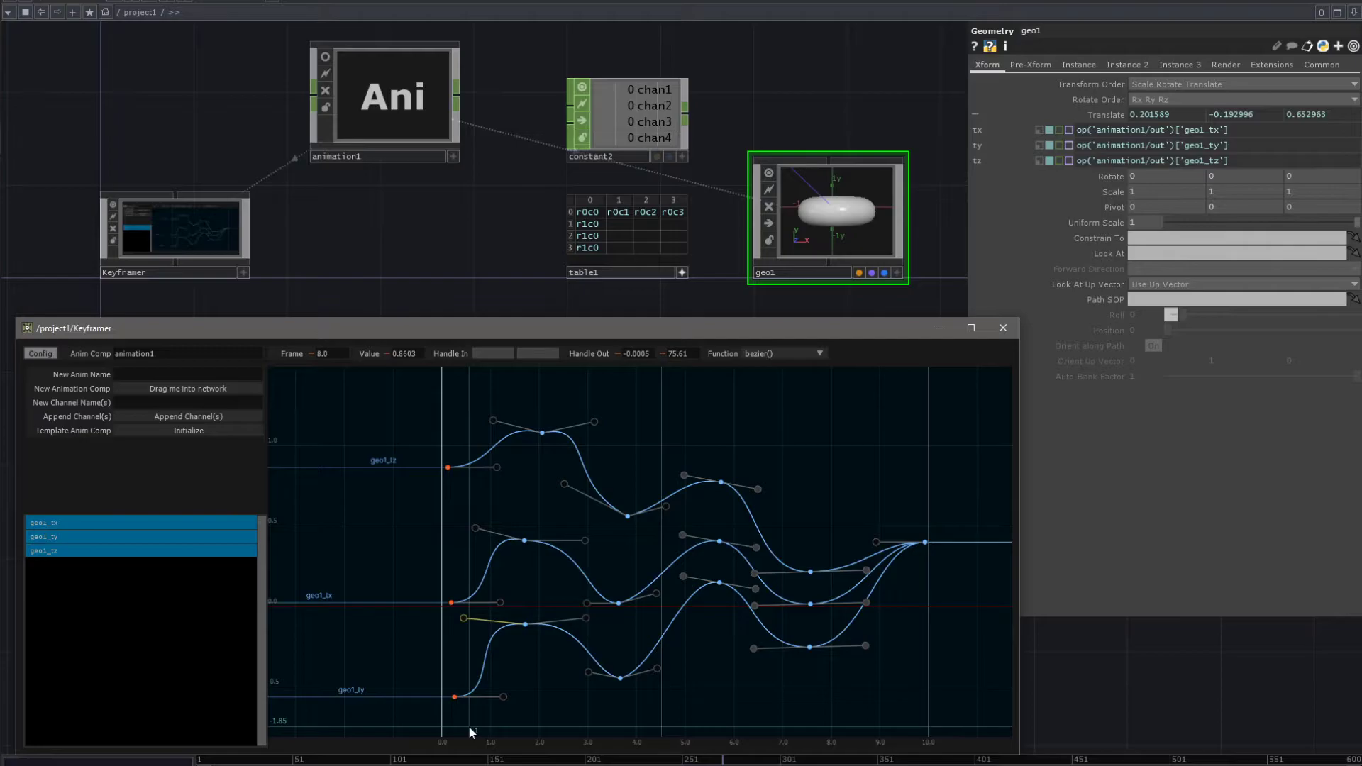
{"action": "key", "text": "Right"}
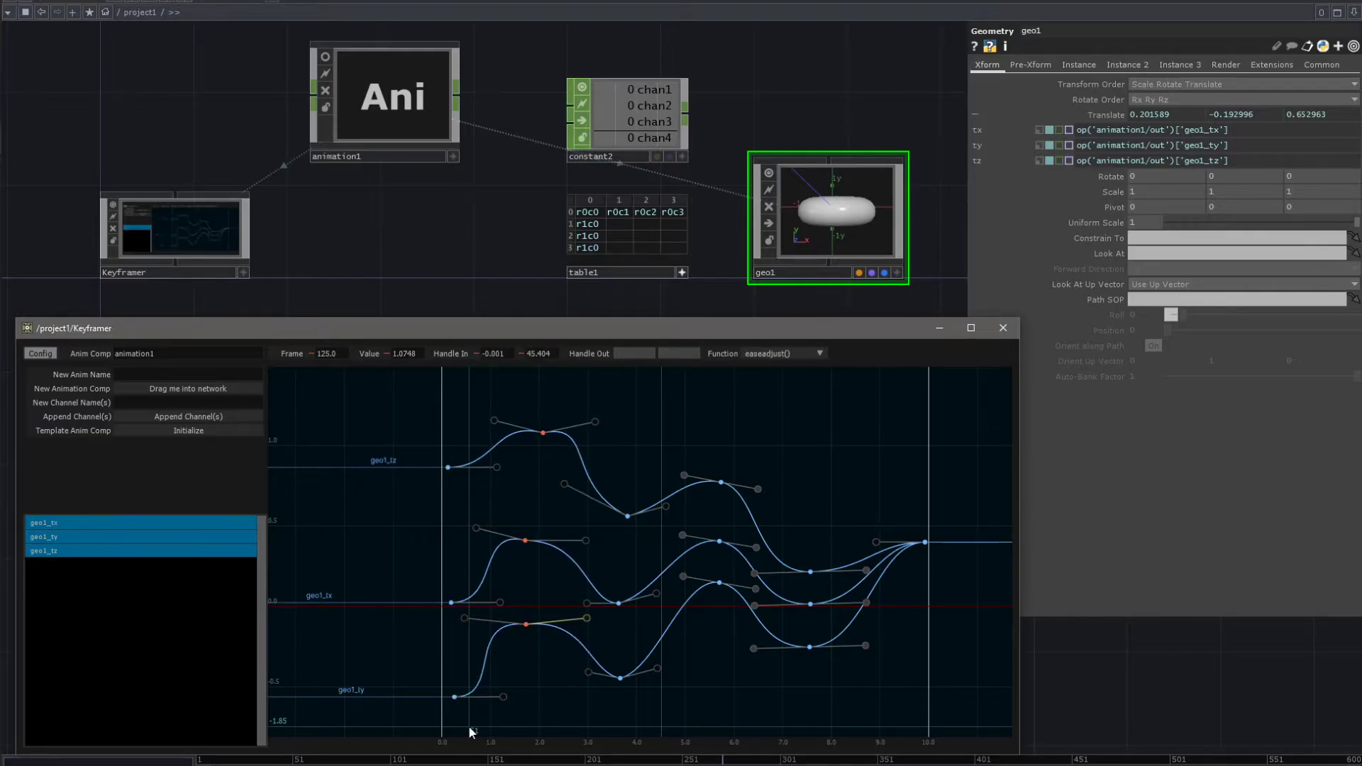
{"action": "key", "text": "Right"}
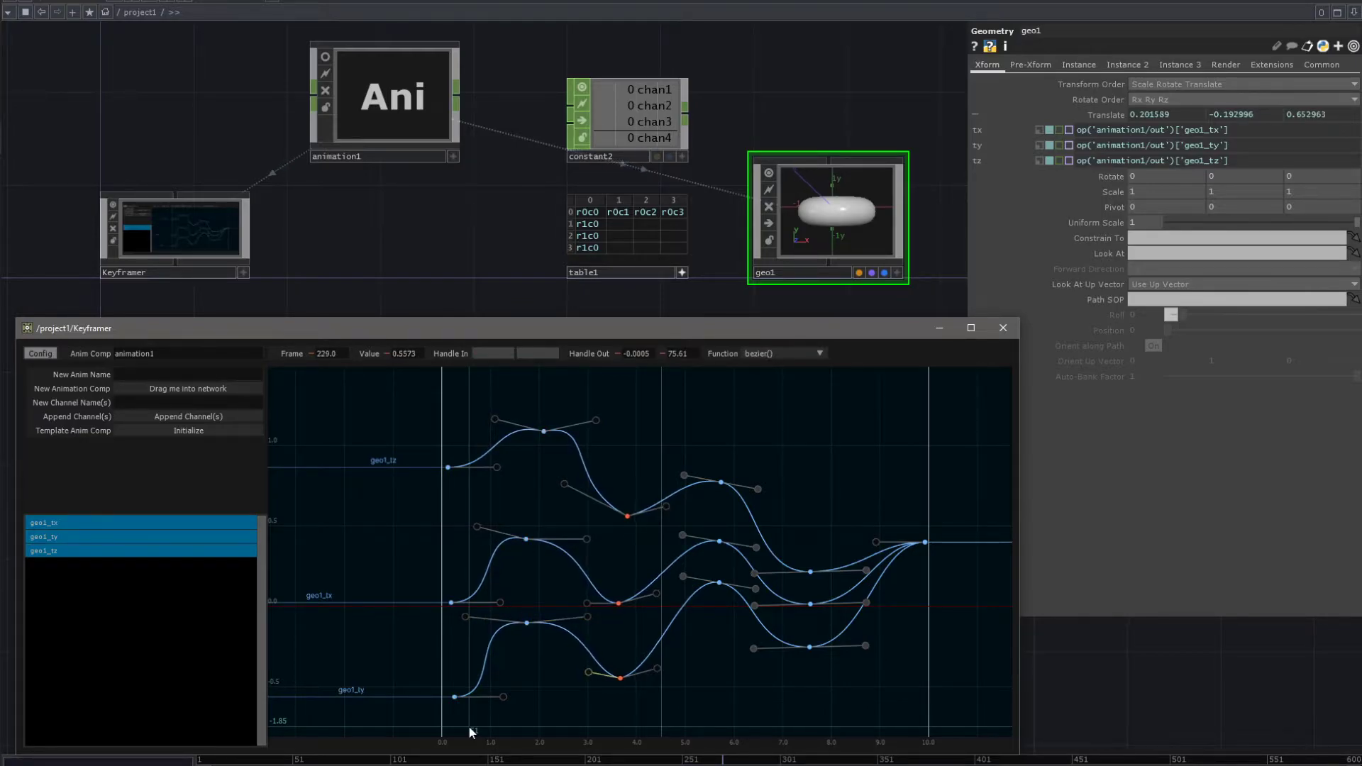
- Select the handles after the first keyframes of all three channels and nudge them slightly upward
{"action": "left_click_drag", "start_coordinate": [529, 721], "coordinate": [488, 681]}
{"action": "left_click_drag", "start_coordinate": [513, 607], "coordinate": [492, 571], "text": "shift"}
{"action": "left_click_drag", "start_coordinate": [508, 476], "coordinate": [484, 446], "text": "shift"}
{"action": "key", "text": "Up"}
{"action": "key", "text": "Up"}
{"action": "key", "text": "Up"}
- Advance the selection through the handles before and after the second keyframes, nudging each set upward, and stop on the handles before the third keyframes
{"action": "key", "text": "Tab"}
{"action": "key", "text": "Up"}
{"action": "key", "text": "Up"}
{"action": "key", "text": "Up"}
{"action": "key", "text": "Tab"}
{"action": "key", "text": "Up"}
{"action": "key", "text": "Up"}
{"action": "key", "text": "Up"}
{"action": "key", "text": "Tab"}
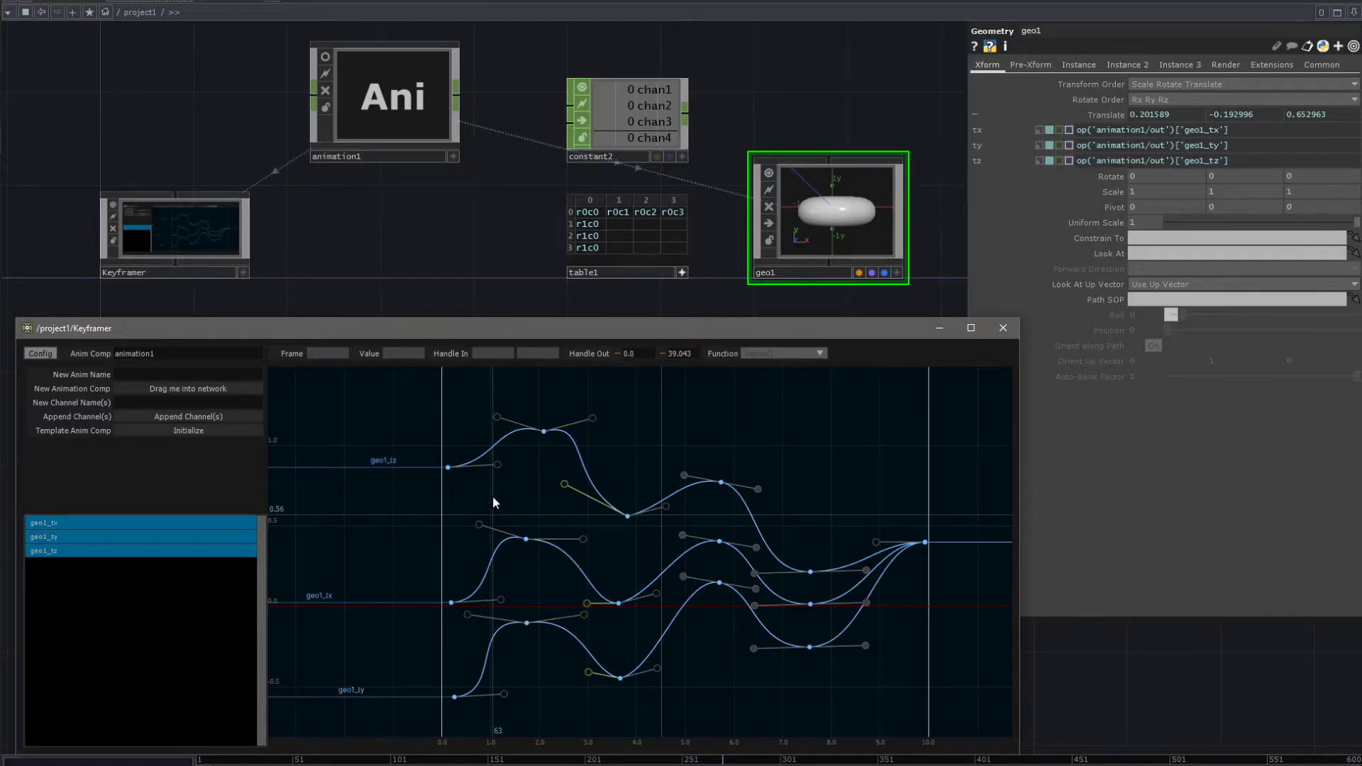
- Select the first segments of all three channels and cycle the selection two segments forward and back again
{"action": "left_click_drag", "start_coordinate": [392, 386], "coordinate": [559, 738]}
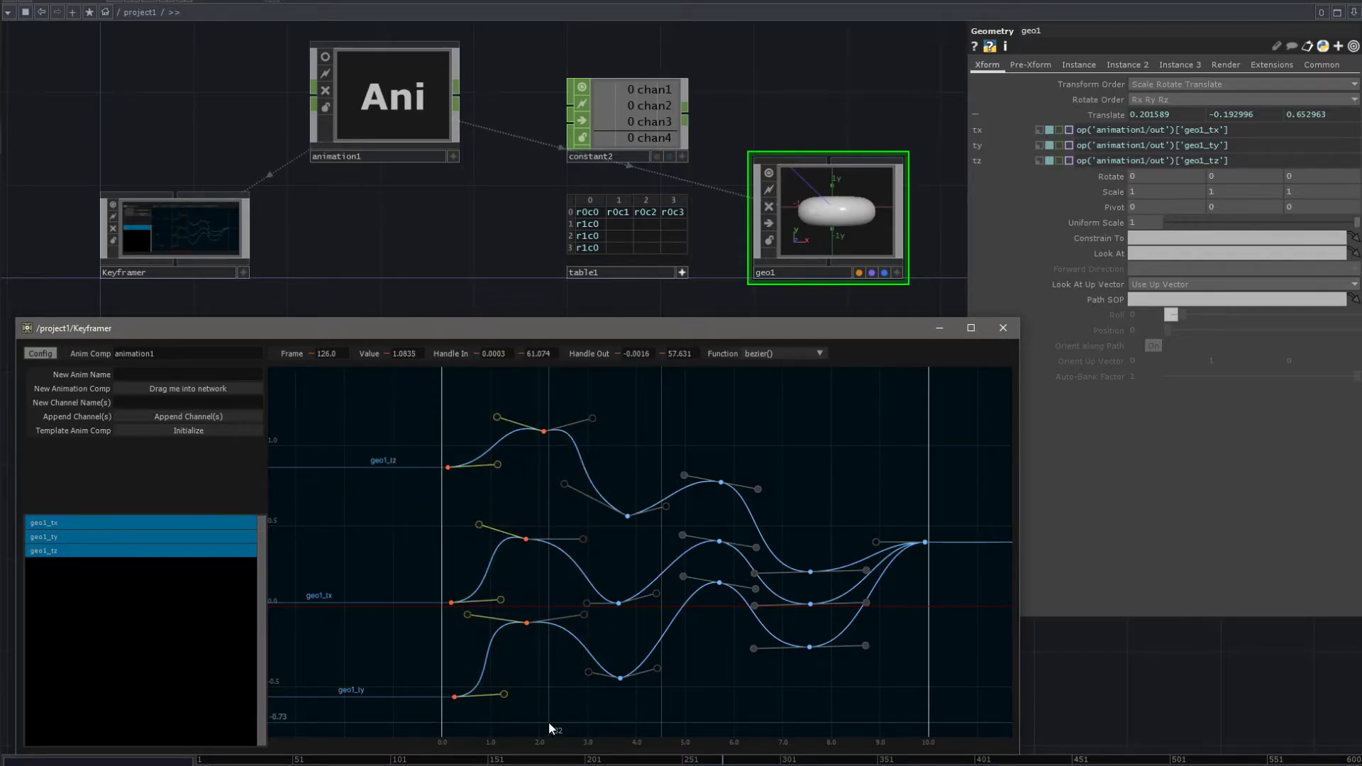
{"action": "key", "text": "Tab"}
{"action": "key", "text": "Tab"}
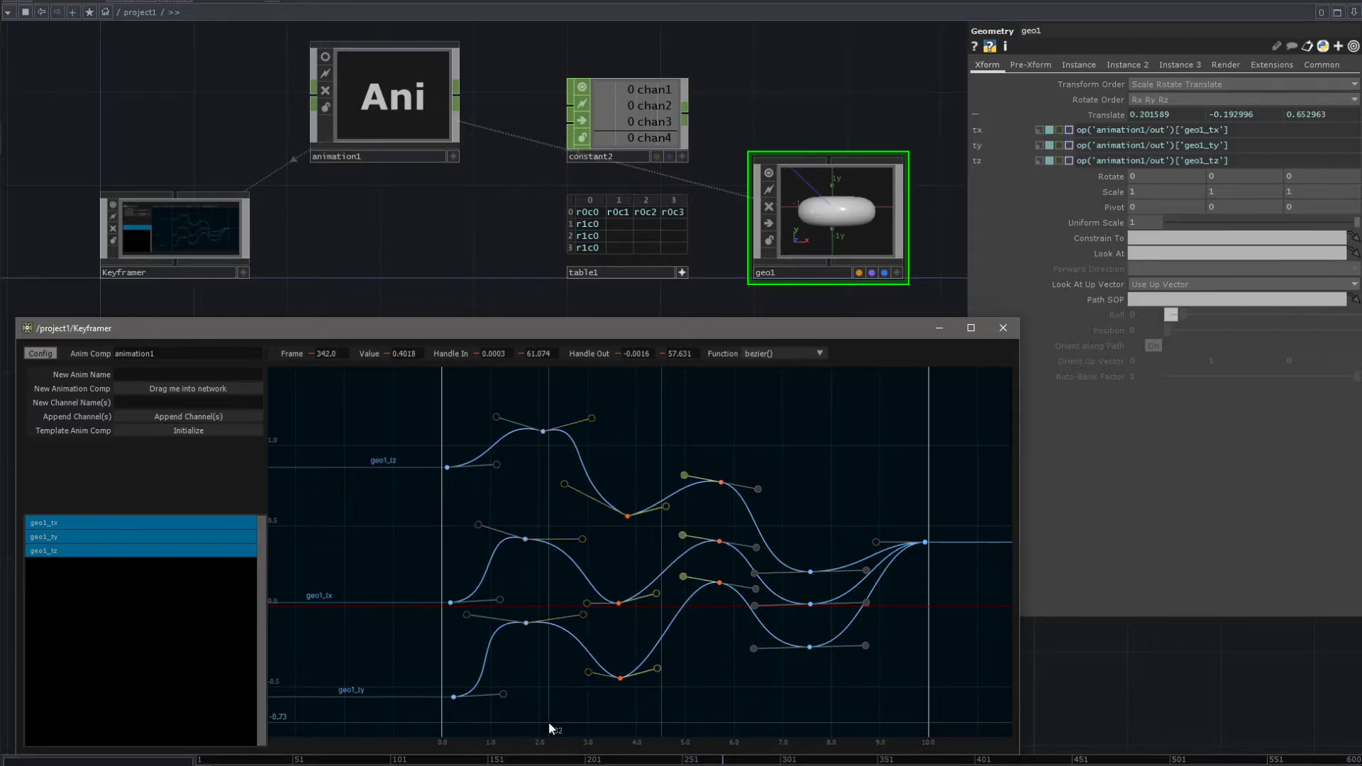
{"action": "key", "text": "shift+Tab"}
{"action": "key", "text": "shift+Tab"}
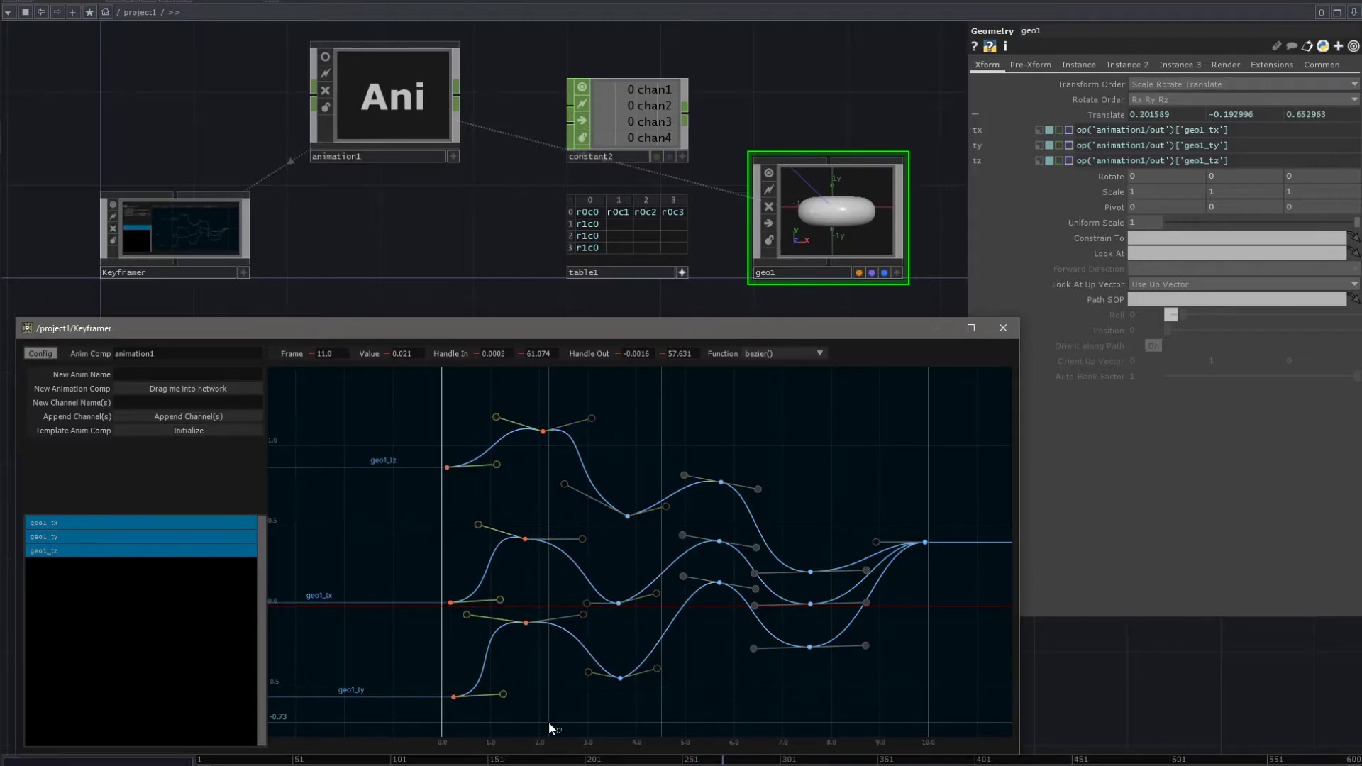
- Cycle the selection to the segments between the third and fourth keyframes and nudge them earlier, bringing geo1_tz's fourth keyframe to frame 340, value about 0.777
{"action": "key", "text": "Tab"}
{"action": "key", "text": "shift+Tab"}
{"action": "key", "text": "Tab"}
{"action": "key", "text": "Tab"}
{"action": "key", "text": "Right"}
{"action": "key", "text": "Left"}
{"action": "key", "text": "Left"}
{"action": "key", "text": "Left"}
{"action": "key", "text": "Left"}
{"action": "key", "text": "Left"}
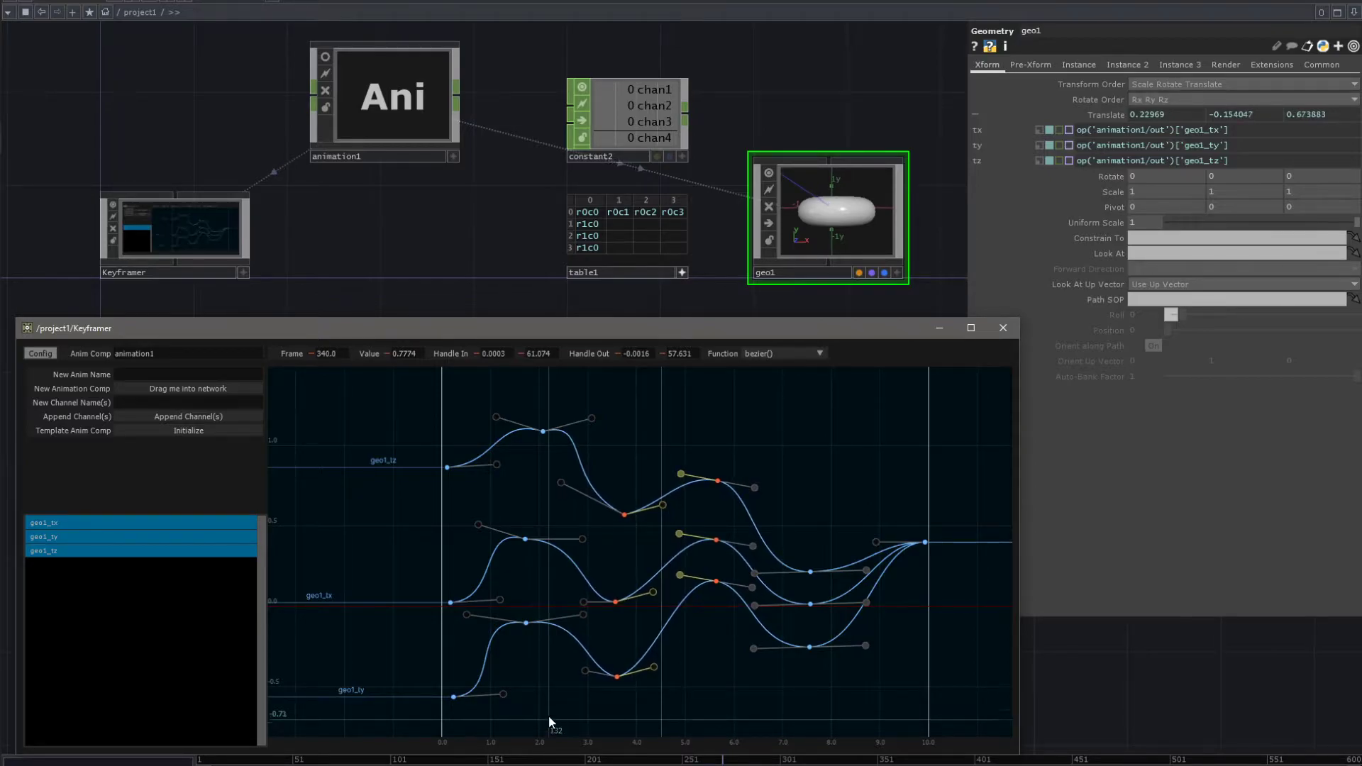
- Select the first three keyframes of every channel, nudge them back and forth in time to end slightly earlier, and clear the selection
{"action": "left_click_drag", "start_coordinate": [394, 394], "coordinate": [667, 744]}
{"action": "key", "text": "Left"}
{"action": "key", "text": "Right"}
{"action": "key", "text": "Left"}
{"action": "key", "text": "alt+Right"}
{"action": "key", "text": "Left"}
{"action": "key", "text": "Left"}
{"action": "key", "text": "Right"}
{"action": "key", "text": "Right"}
{"action": "left_click", "coordinate": [392, 408]}
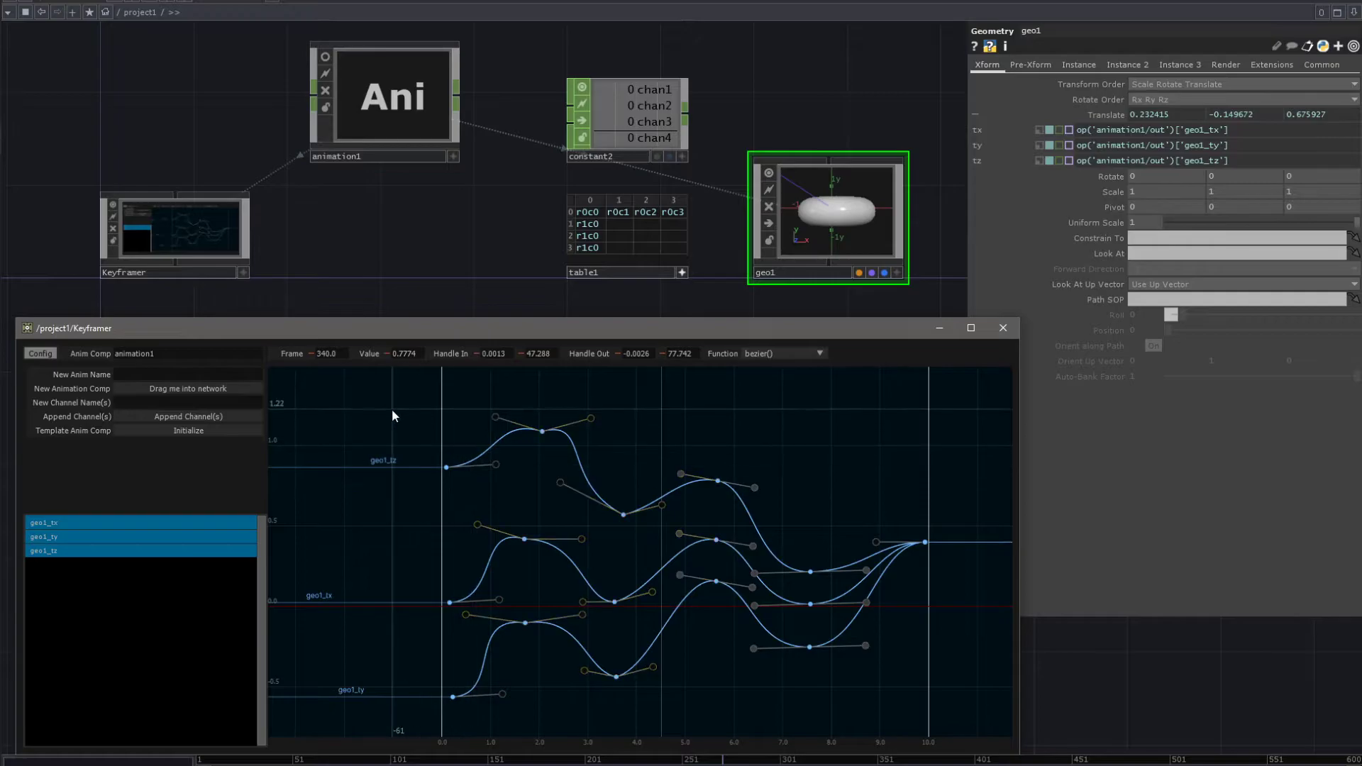
- Select the first-segment handles across the channels and tilt them slightly downward, including the handles before geo1_tx's and geo1_tz's second keyframes
{"action": "left_click", "coordinate": [542, 432]}
{"action": "left_click_drag", "start_coordinate": [464, 390], "coordinate": [520, 670]}
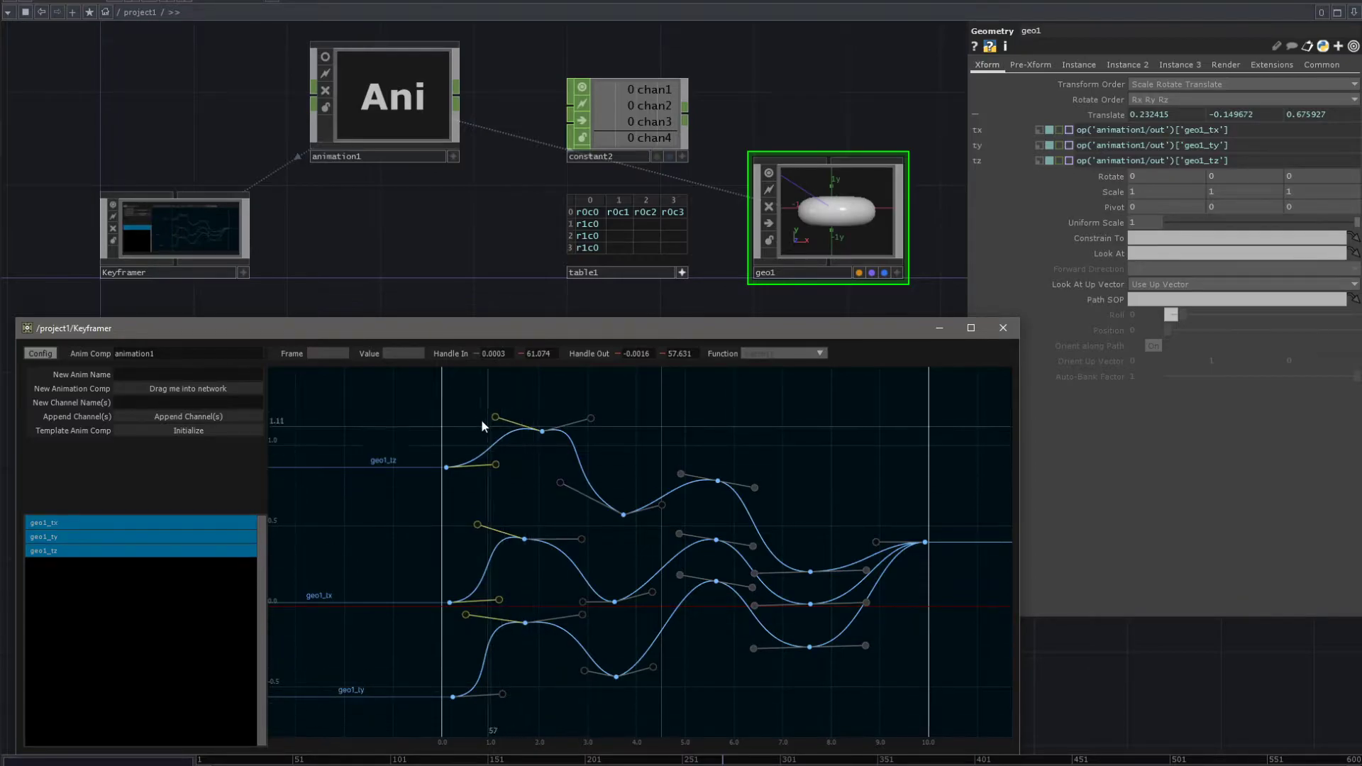
{"action": "left_click_drag", "start_coordinate": [470, 399], "coordinate": [511, 705]}
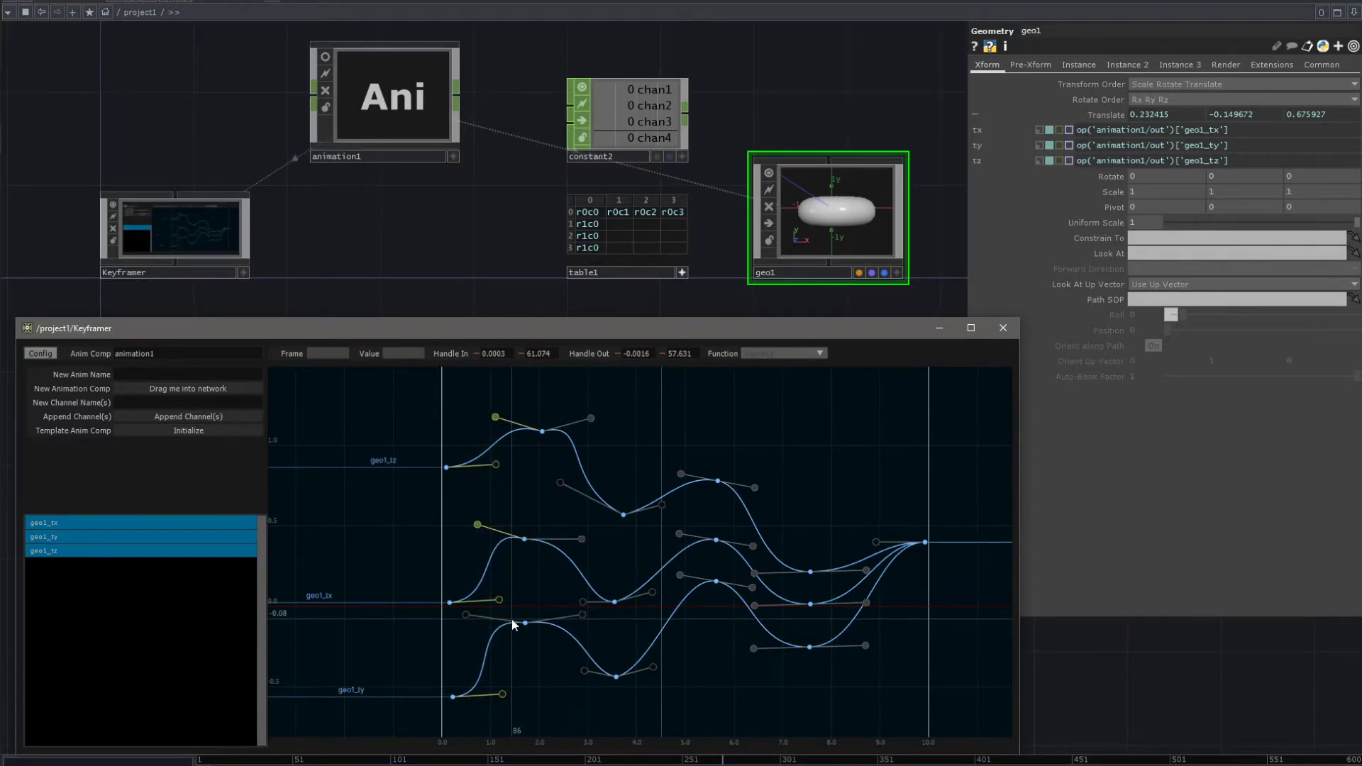
{"action": "mouse_move", "coordinate": [477, 525]}
{"action": "left_mouse_down"}
{"action": "mouse_move", "coordinate": [480, 553]}
{"action": "mouse_move", "coordinate": [480, 532]}
{"action": "left_mouse_up"}
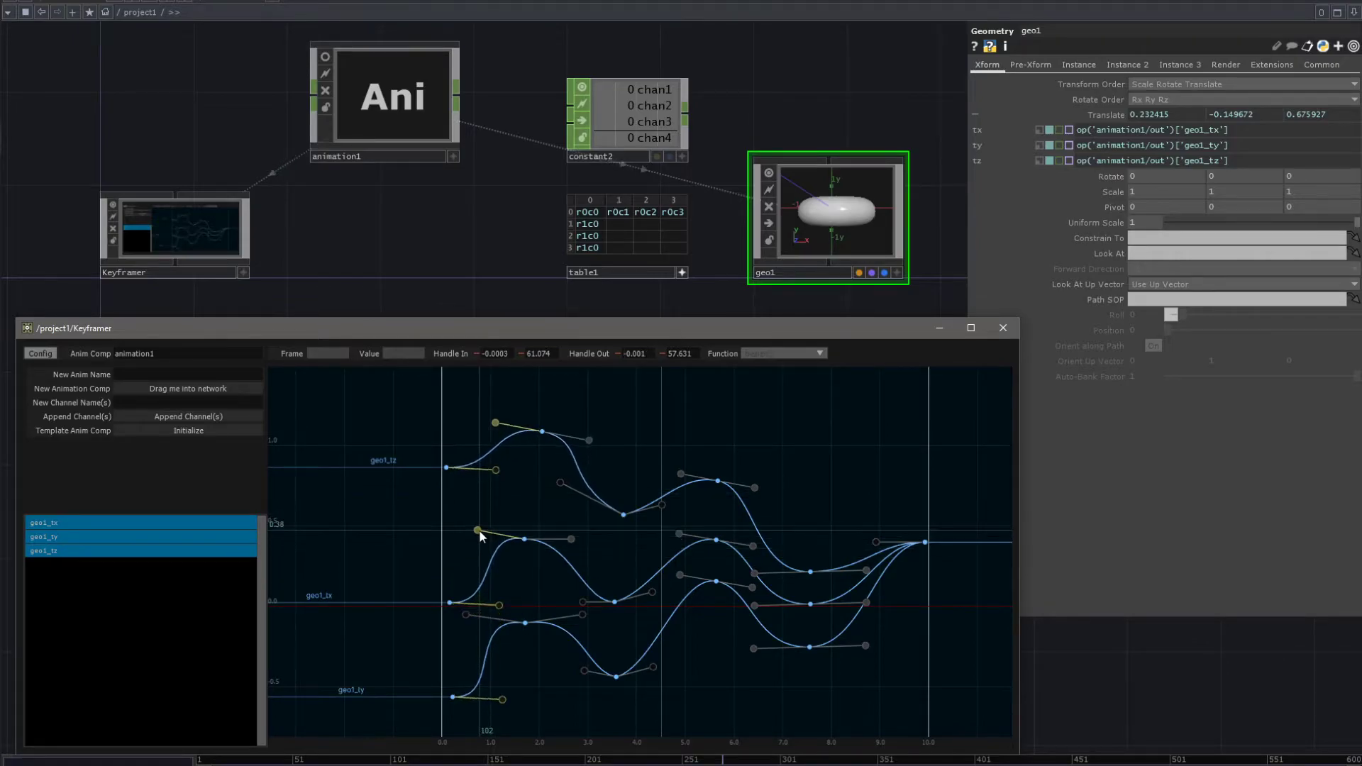
{"action": "left_click_drag", "start_coordinate": [495, 422], "coordinate": [495, 425]}
- Insert a new geo1_tz keyframe before the start of the curve at frame -40, value about 1.060
{"action": "left_click", "coordinate": [460, 454]}
{"action": "left_click_drag", "start_coordinate": [410, 480], "coordinate": [410, 436]}
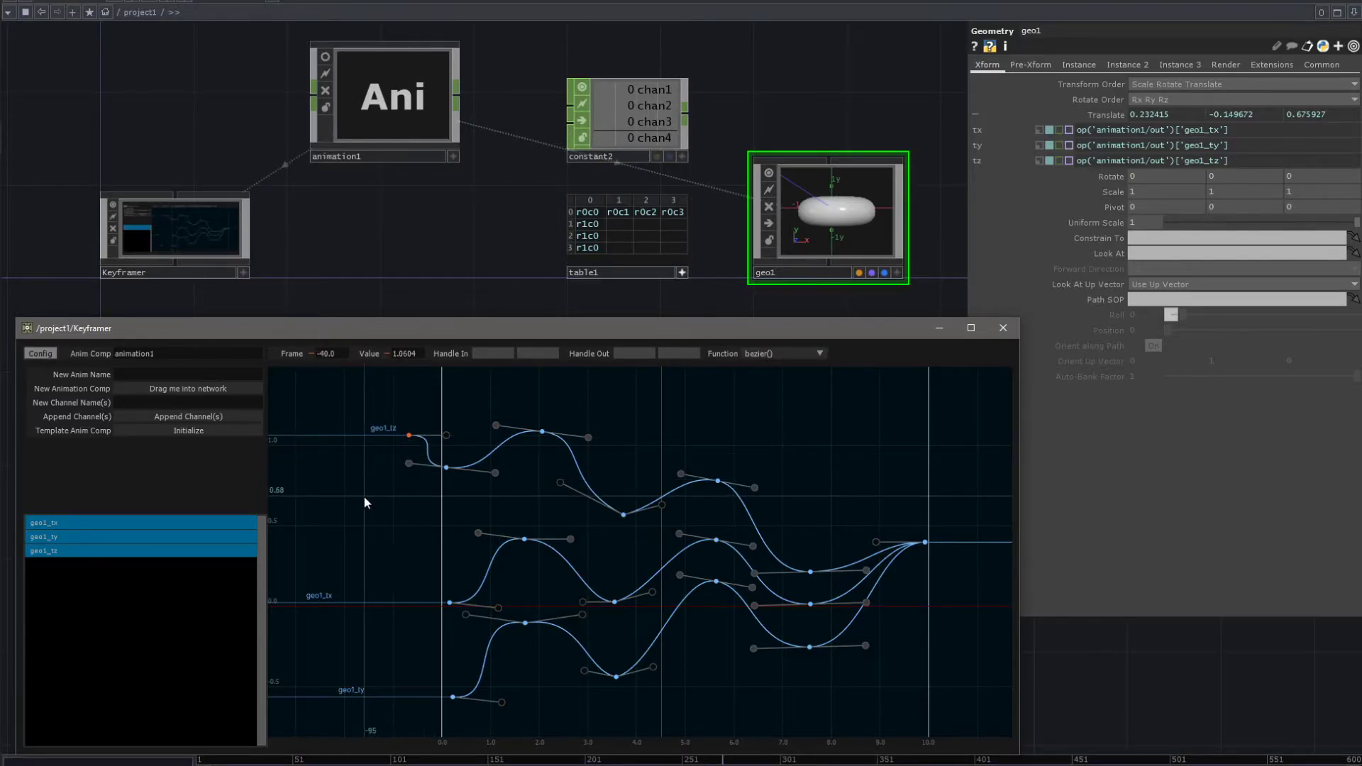
- Delete the geo1_tz keyframe at frame -40 and pull geo1_tz's last keyframe down to value about 0.205
{"action": "key", "text": "Delete"}
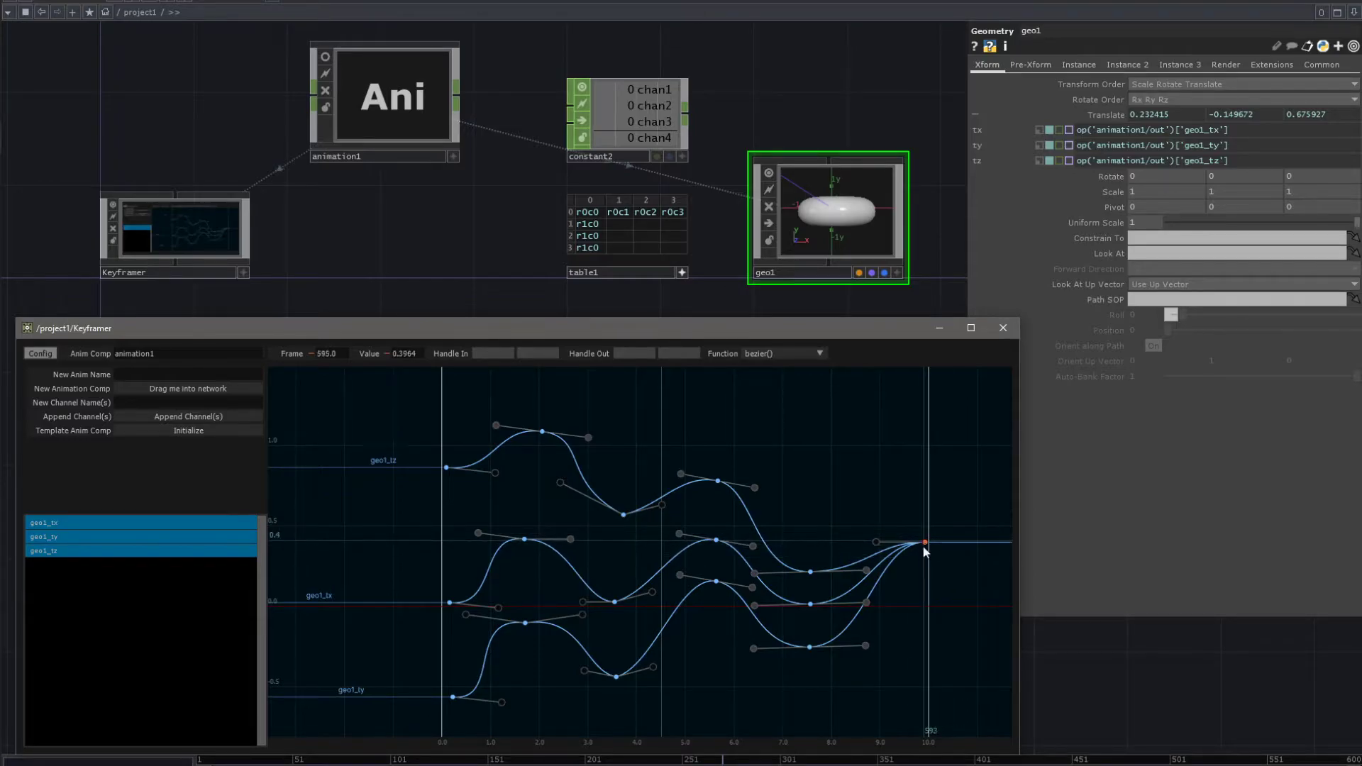
{"action": "left_click", "coordinate": [954, 573]}
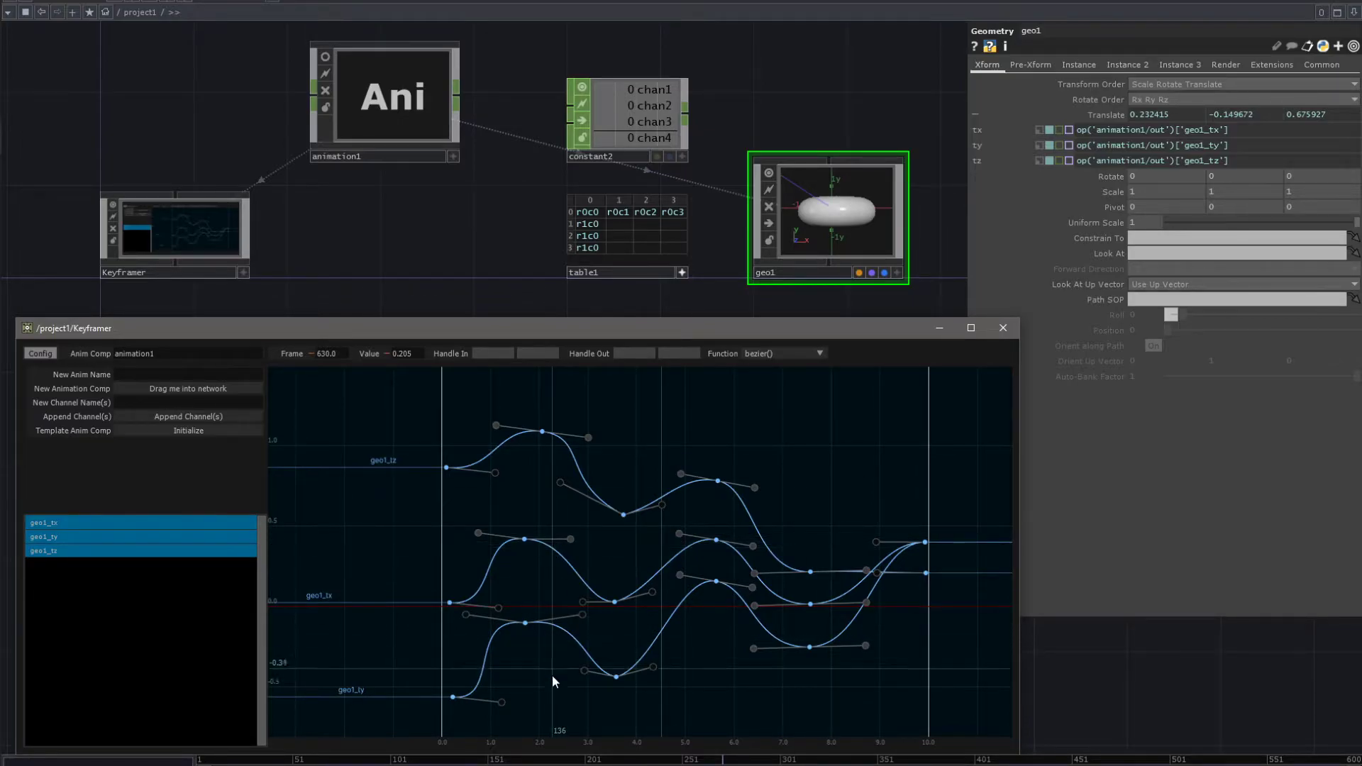
- Tilt the handle before geo1_ty's second keyframe down toward level and flatten the handles on both sides of geo1_tx's second keyframe
{"action": "left_click", "coordinate": [467, 615]}
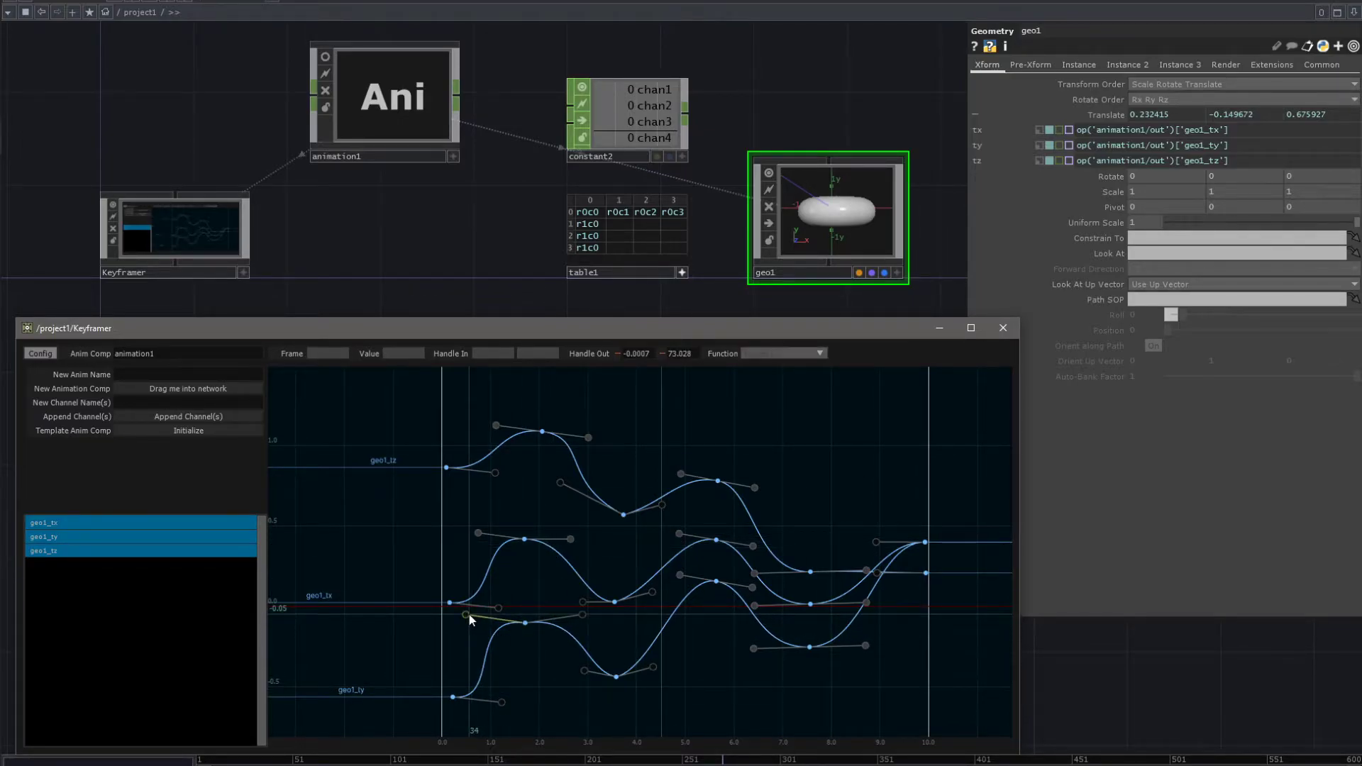
{"action": "mouse_move", "coordinate": [470, 614]}
{"action": "left_mouse_down"}
{"action": "mouse_move", "coordinate": [492, 611]}
{"action": "mouse_move", "coordinate": [482, 618]}
{"action": "left_mouse_up"}
{"action": "left_click_drag", "start_coordinate": [478, 533], "coordinate": [480, 542]}
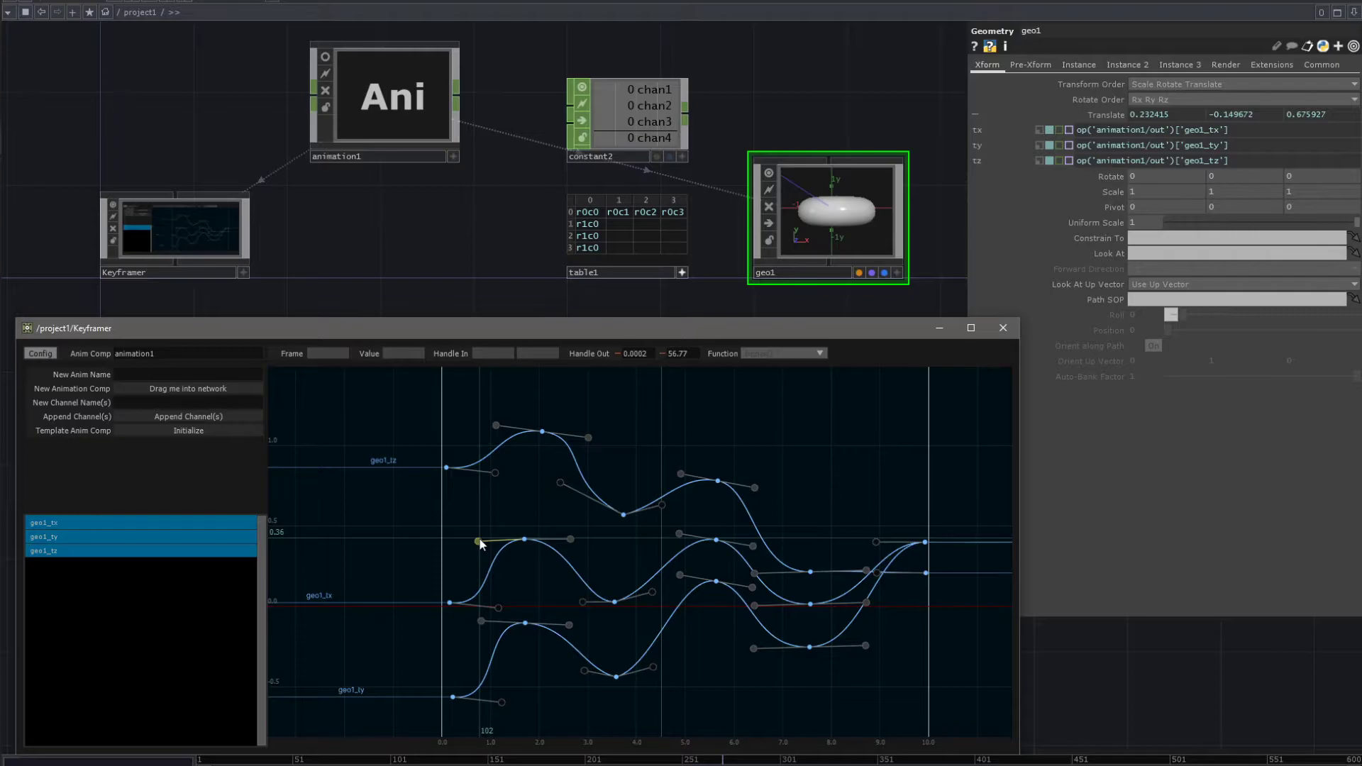
{"action": "left_click_drag", "start_coordinate": [569, 540], "coordinate": [566, 552]}
- Set geo1_tx's second keyframe to the bezier() function and lengthen its outgoing handle to about 67 frames with a slight downward tilt
{"action": "left_click", "coordinate": [524, 539]}
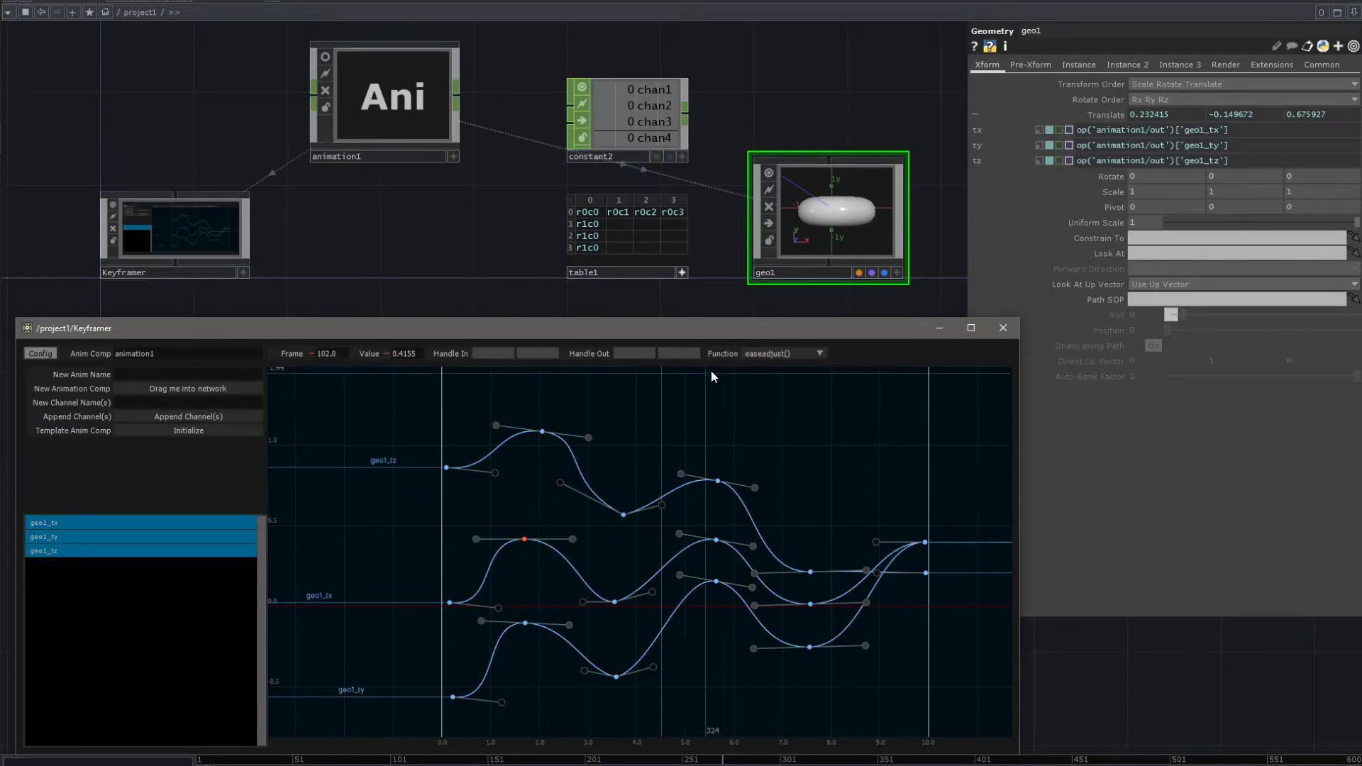
{"action": "left_click", "coordinate": [763, 353]}
{"action": "left_click", "coordinate": [760, 465]}
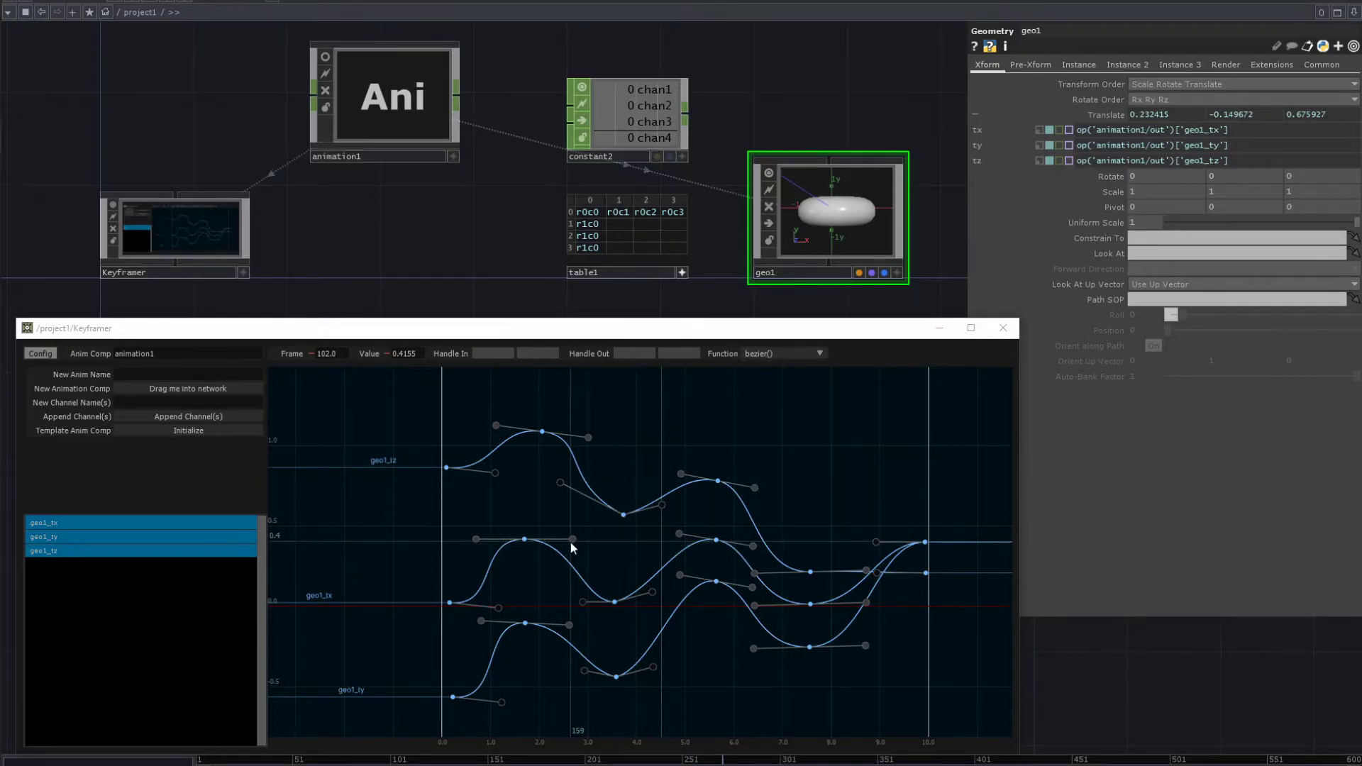
{"action": "left_click_drag", "start_coordinate": [568, 540], "coordinate": [589, 538]}
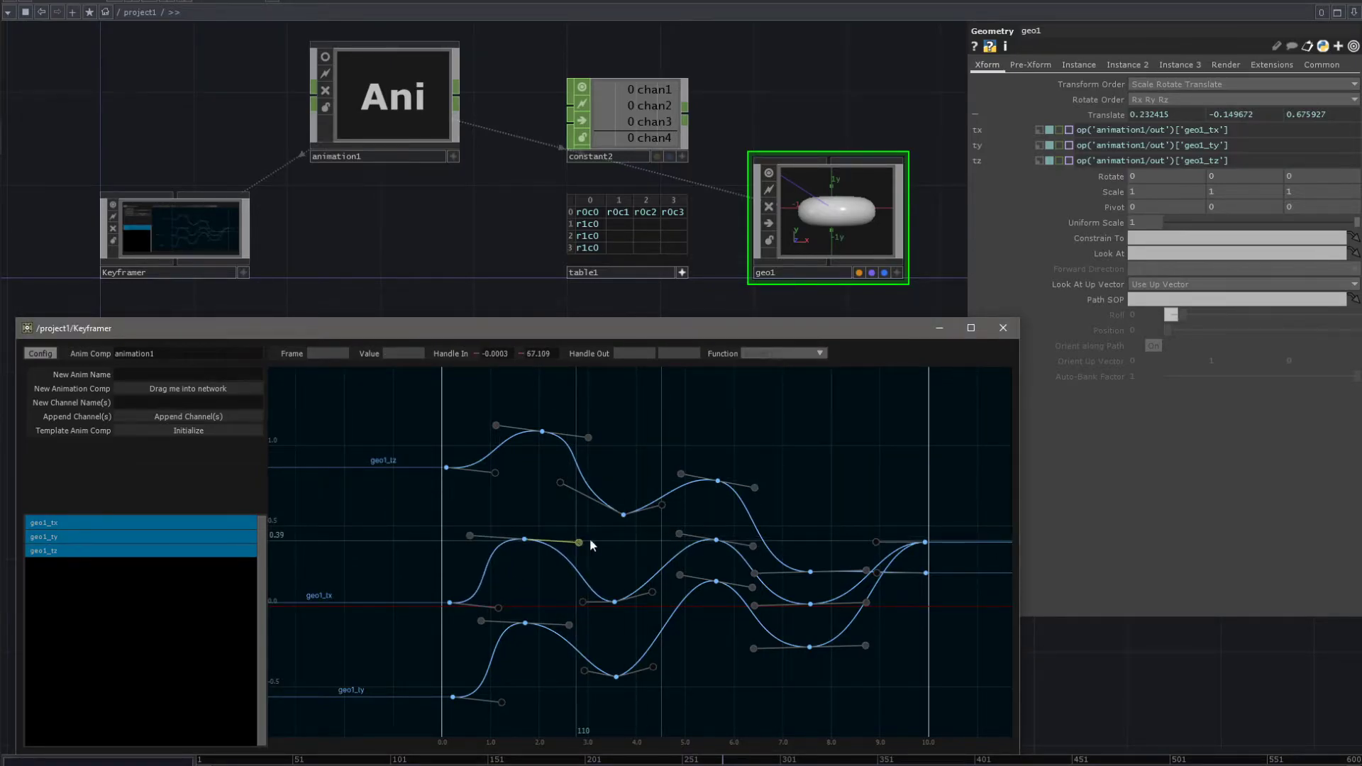
- Move geo1_tz's last keyframe up onto the other channels' last keyframes at frame 595, value about 0.396
{"action": "left_click", "coordinate": [926, 574]}
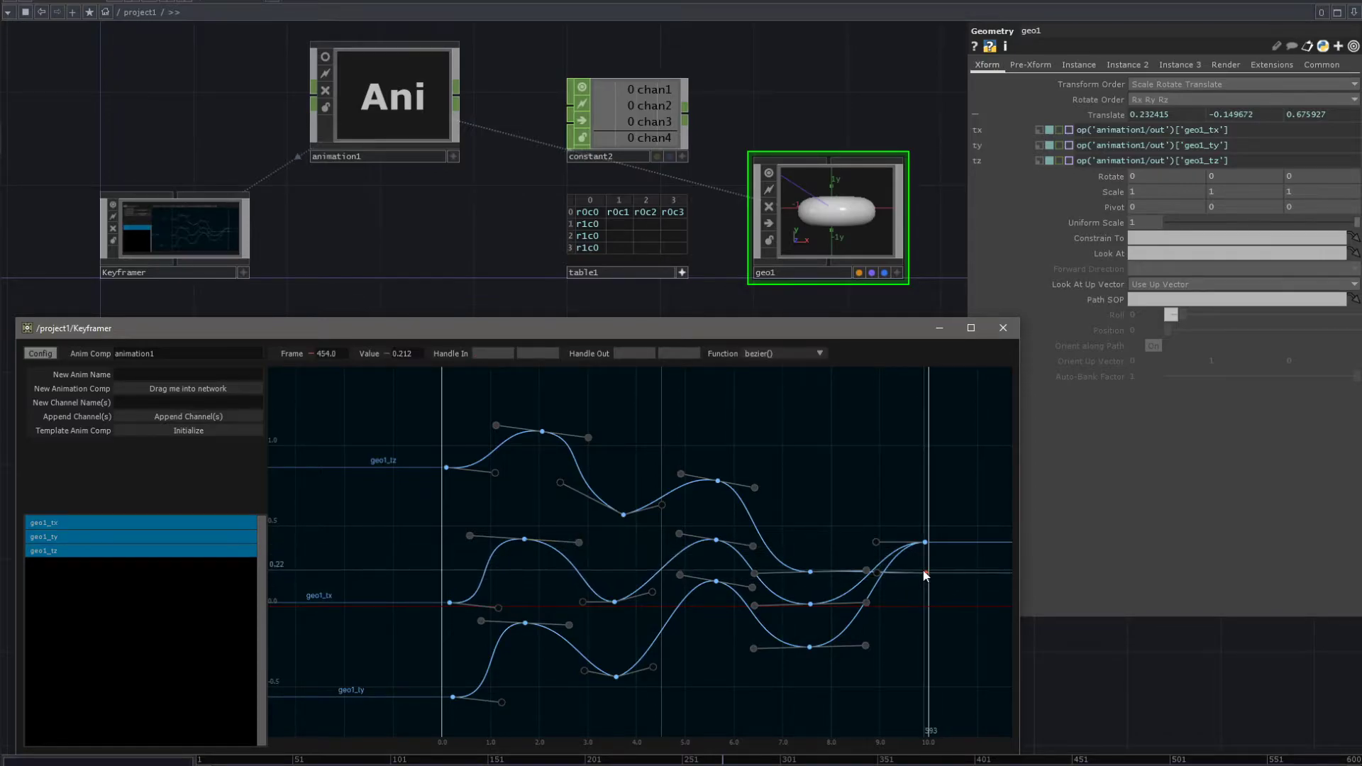
{"action": "left_click_drag", "start_coordinate": [926, 573], "coordinate": [925, 542]}
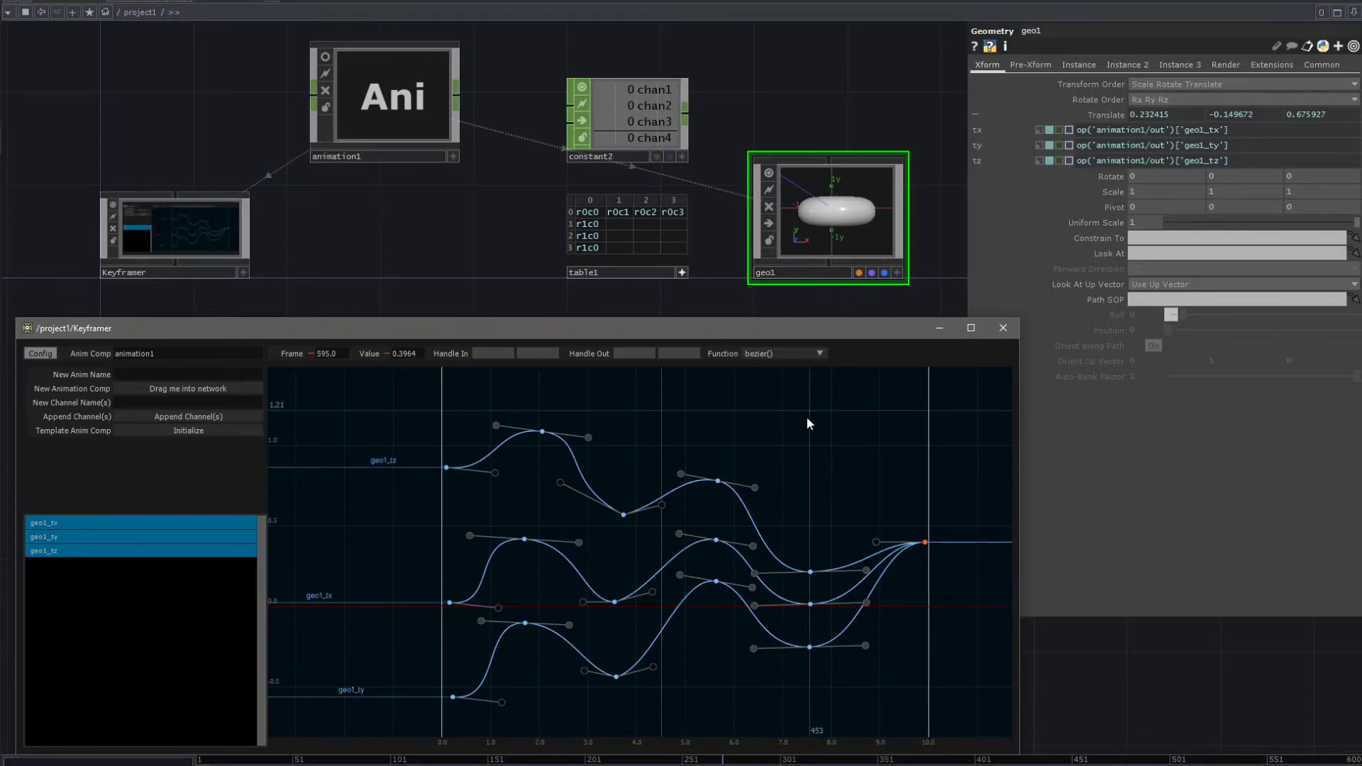
- Select all keyframes with their handles, narrow the selection to the handles between the fourth and fifth keyframes, and clear it
{"action": "left_click_drag", "start_coordinate": [388, 398], "coordinate": [972, 738]}
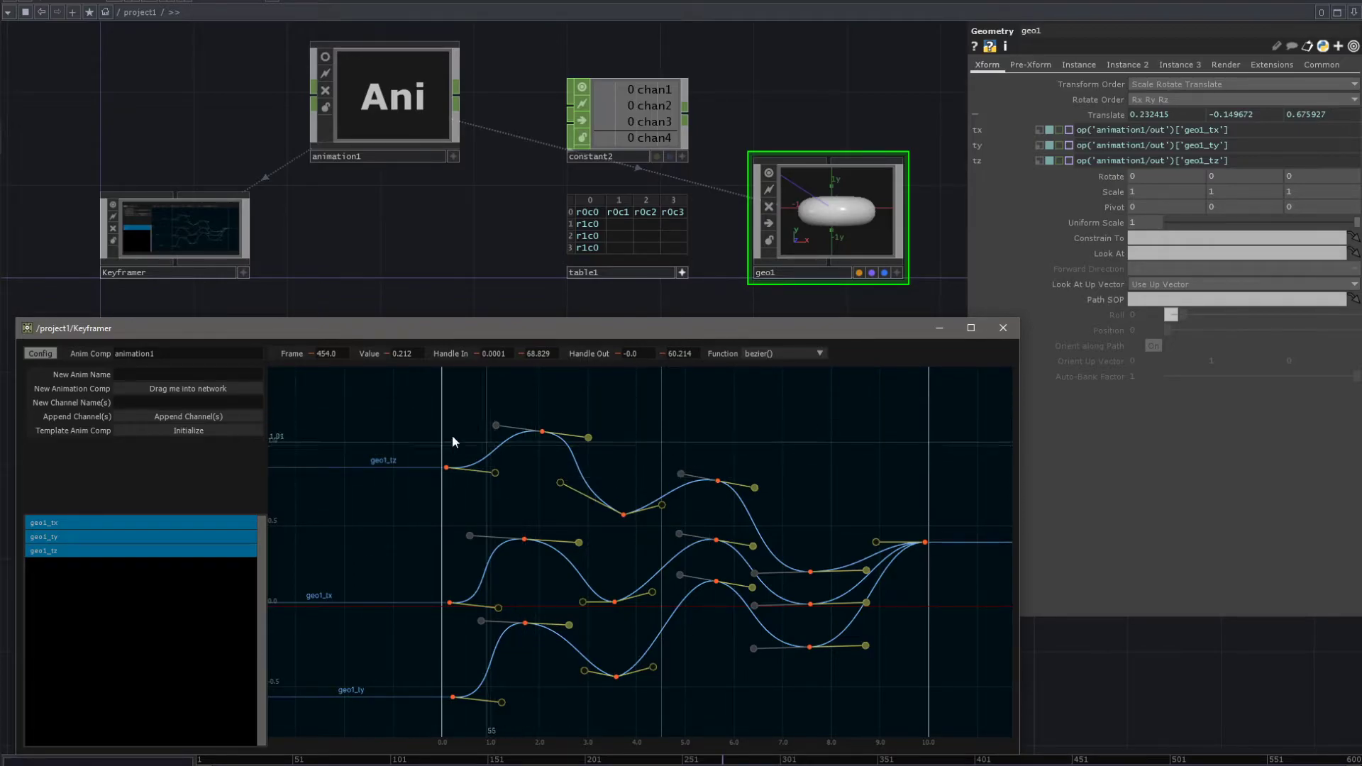
{"action": "left_click_drag", "start_coordinate": [385, 402], "coordinate": [965, 731]}
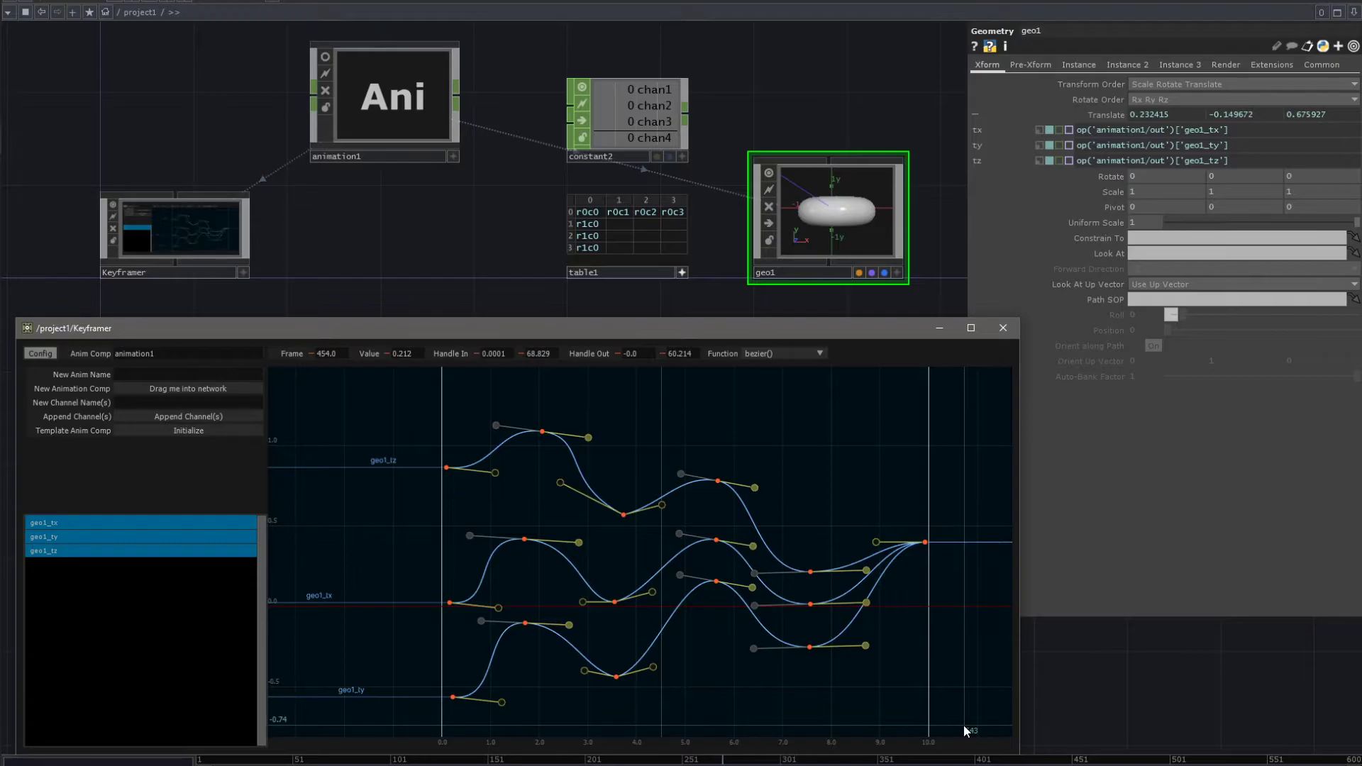
{"action": "left_click_drag", "start_coordinate": [763, 669], "coordinate": [720, 467]}
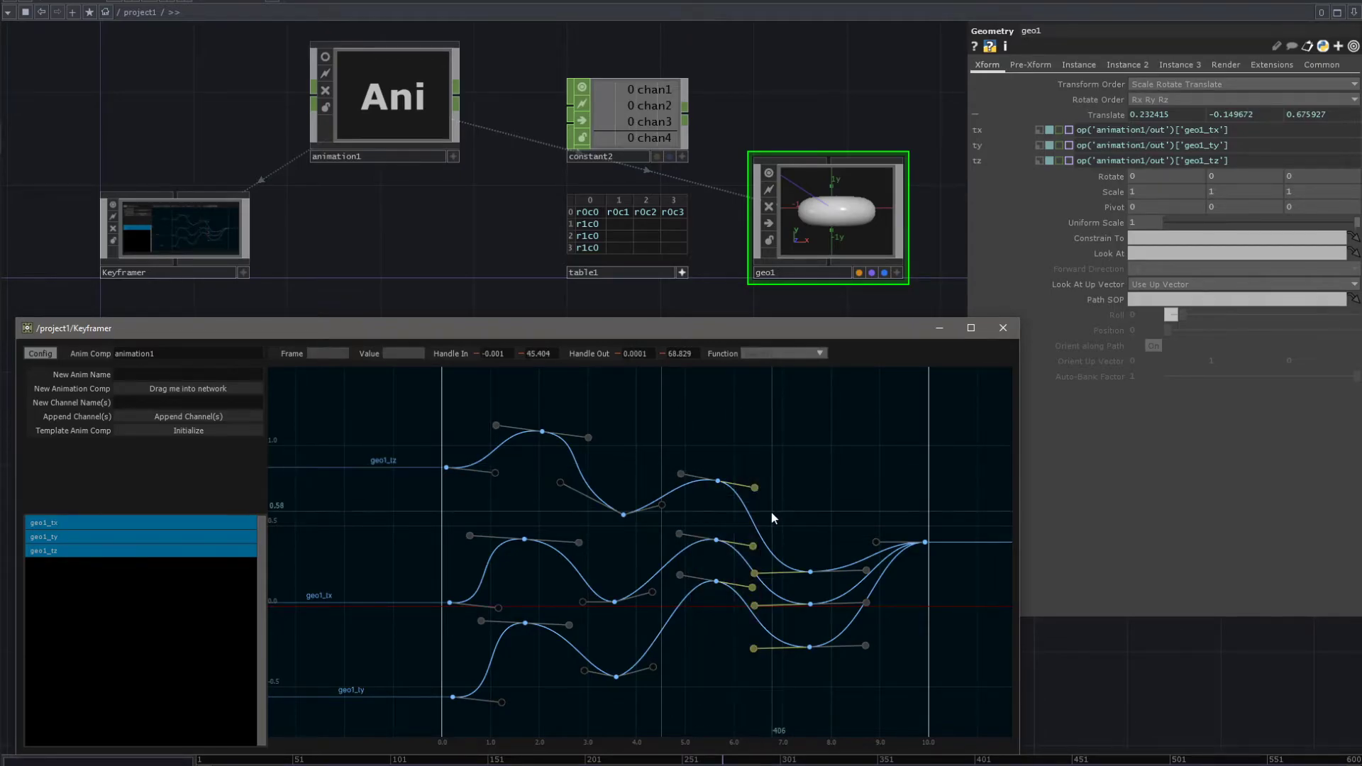
{"action": "left_click", "coordinate": [812, 712]}
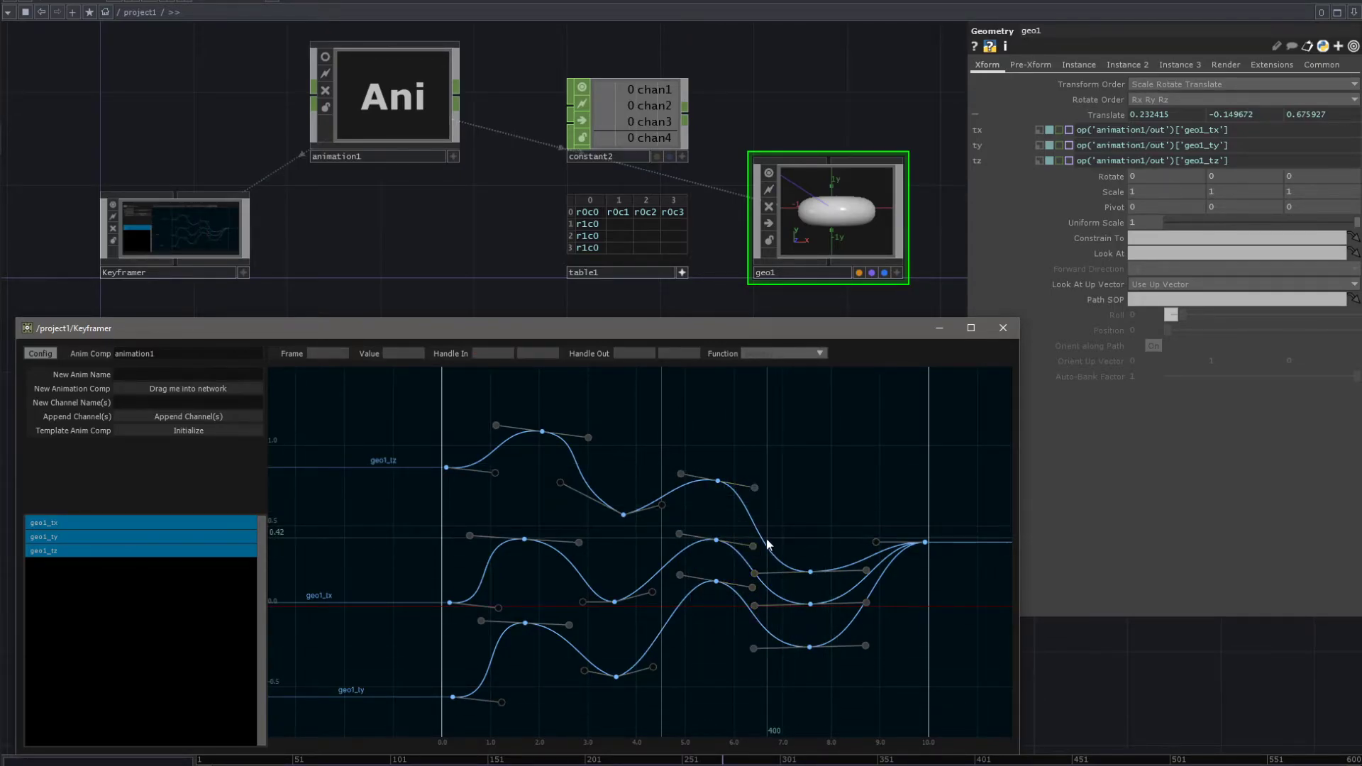
- Select only the keyframes of all channels and scale them about geo1_tx's third keyframe, stretching the curves to about frame 641
{"action": "left_click_drag", "start_coordinate": [944, 691], "coordinate": [376, 388]}
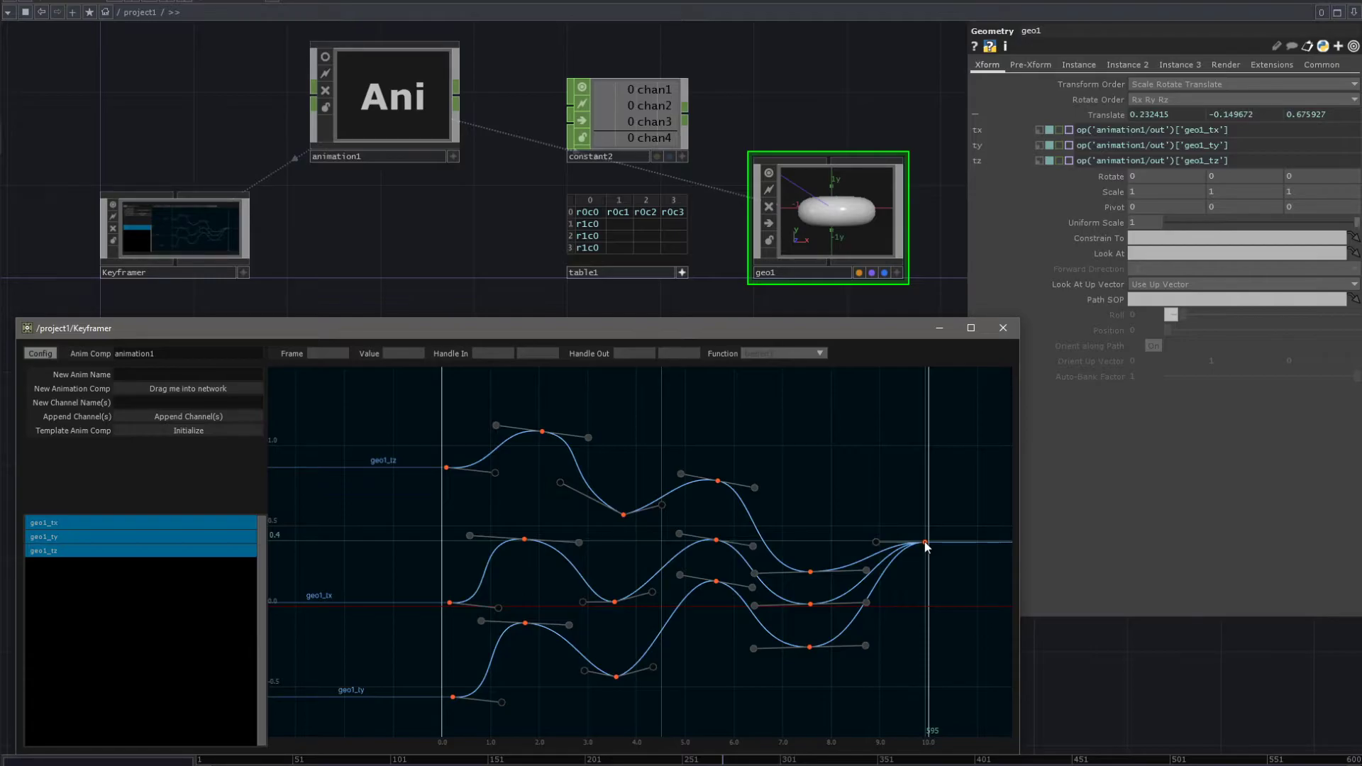
{"action": "mouse_move", "coordinate": [925, 542]}
{"action": "left_mouse_down"}
{"action": "mouse_move", "coordinate": [973, 549]}
{"action": "mouse_move", "coordinate": [861, 530]}
{"action": "mouse_move", "coordinate": [1228, 560]}
{"action": "mouse_move", "coordinate": [689, 522]}
{"action": "mouse_move", "coordinate": [532, 545]}
{"action": "mouse_move", "coordinate": [1235, 553]}
{"action": "mouse_move", "coordinate": [787, 546]}
{"action": "mouse_move", "coordinate": [956, 542]}
{"action": "mouse_move", "coordinate": [927, 521]}
{"action": "mouse_move", "coordinate": [854, 530]}
{"action": "mouse_move", "coordinate": [925, 542]}
{"action": "mouse_move", "coordinate": [924, 745]}
{"action": "mouse_move", "coordinate": [930, 421]}
{"action": "mouse_move", "coordinate": [1150, 451]}
{"action": "mouse_move", "coordinate": [938, 740]}
{"action": "mouse_move", "coordinate": [670, 648]}
{"action": "mouse_move", "coordinate": [517, 637]}
{"action": "mouse_move", "coordinate": [862, 642]}
{"action": "mouse_move", "coordinate": [882, 529]}
{"action": "mouse_move", "coordinate": [935, 555]}
{"action": "left_mouse_up"}
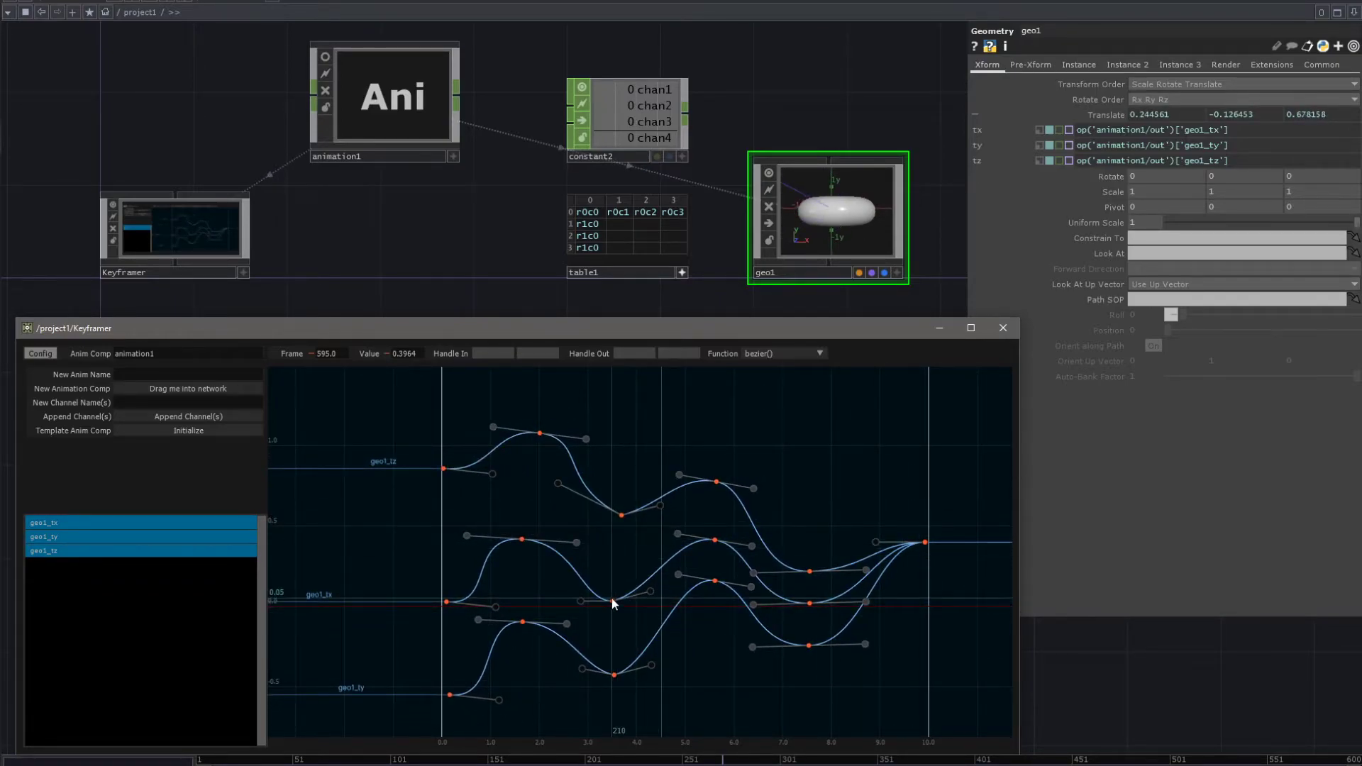
{"action": "left_click_drag", "start_coordinate": [611, 599], "coordinate": [700, 599]}
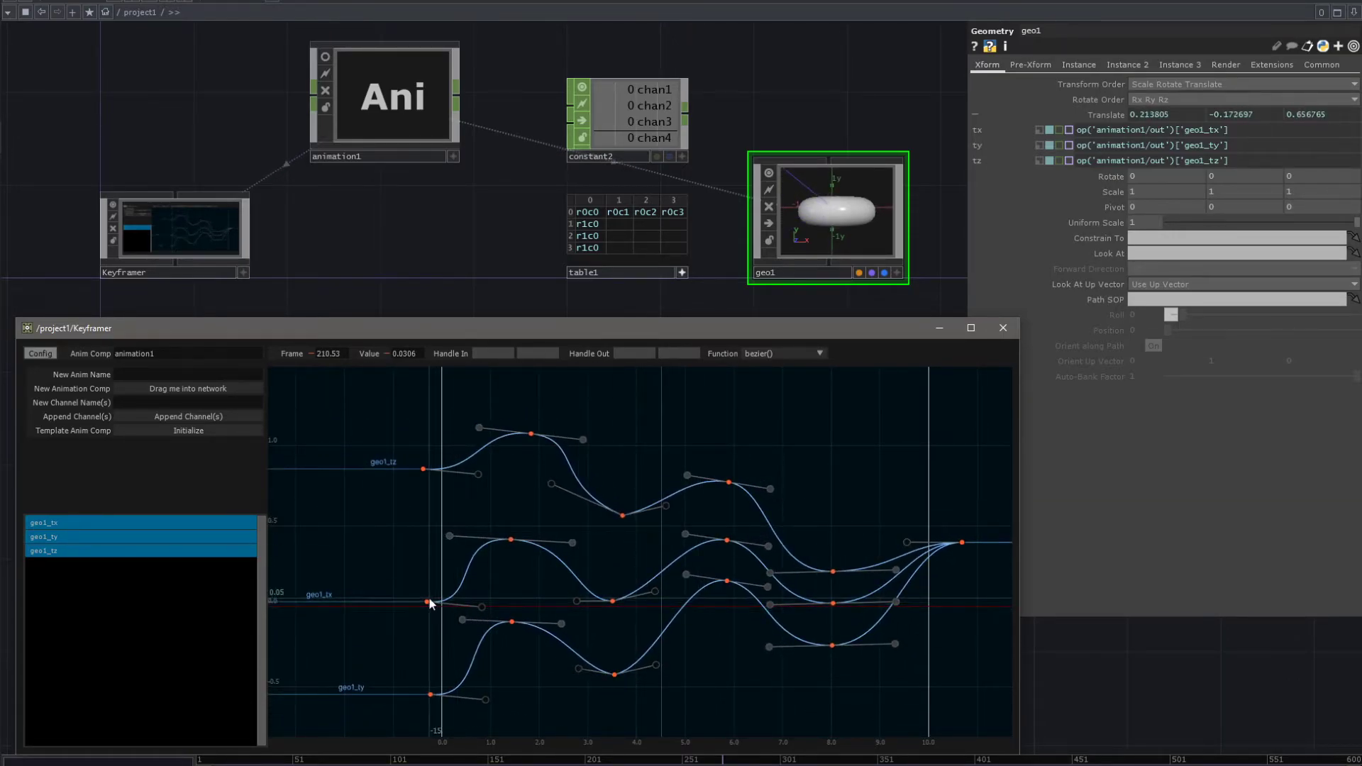
{"action": "left_click_drag", "start_coordinate": [429, 603], "coordinate": [688, 518]}
- Select the second to fifth keyframes of every channel with their handles and scale them slightly in time about geo1_tx's third keyframe
{"action": "left_click_drag", "start_coordinate": [710, 616], "coordinate": [853, 713]}
{"action": "left_click_drag", "start_coordinate": [681, 564], "coordinate": [504, 427]}
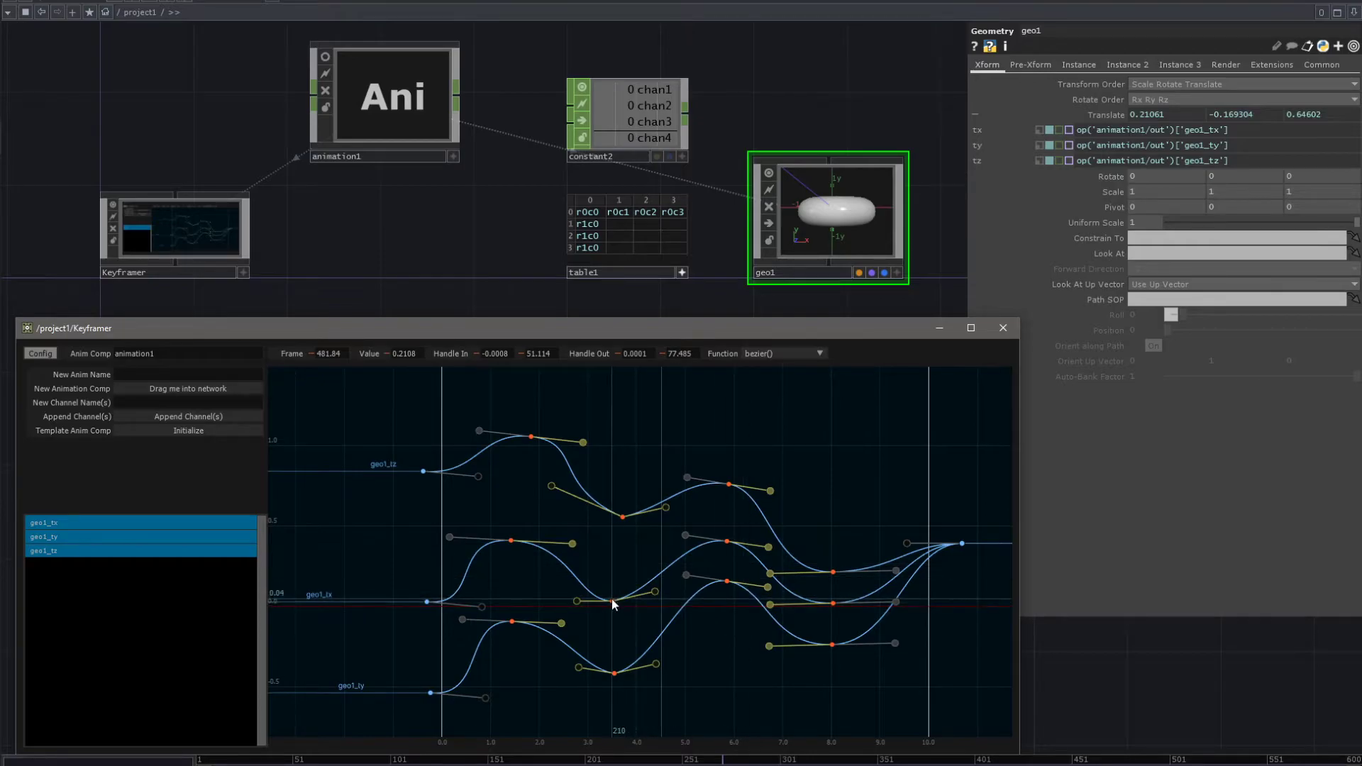
{"action": "left_click_drag", "start_coordinate": [615, 602], "coordinate": [645, 558]}
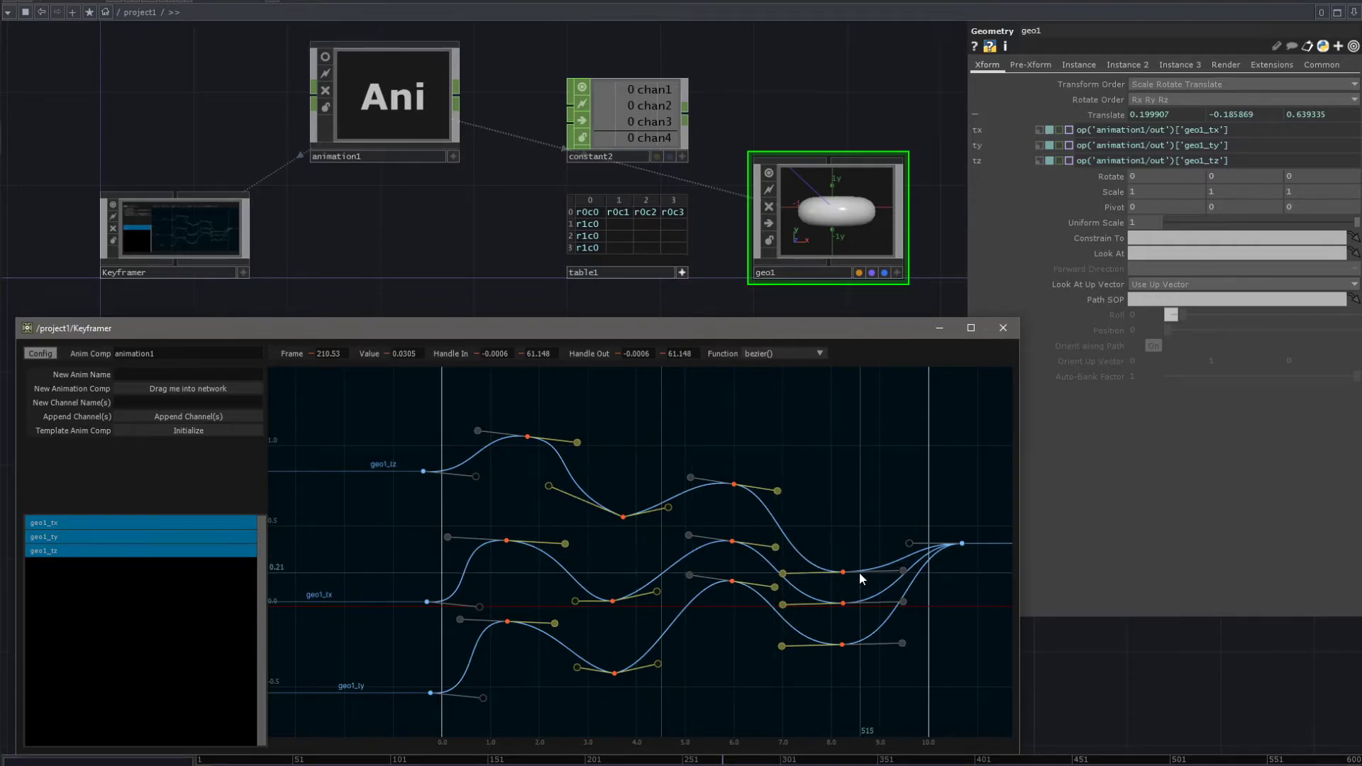
{"action": "left_click_drag", "start_coordinate": [610, 603], "coordinate": [752, 568]}
- Select the third to fifth keyframes of every channel and scale them in time and value about geo1_ty's third keyframe, raising the curves
{"action": "left_click_drag", "start_coordinate": [856, 531], "coordinate": [909, 671]}
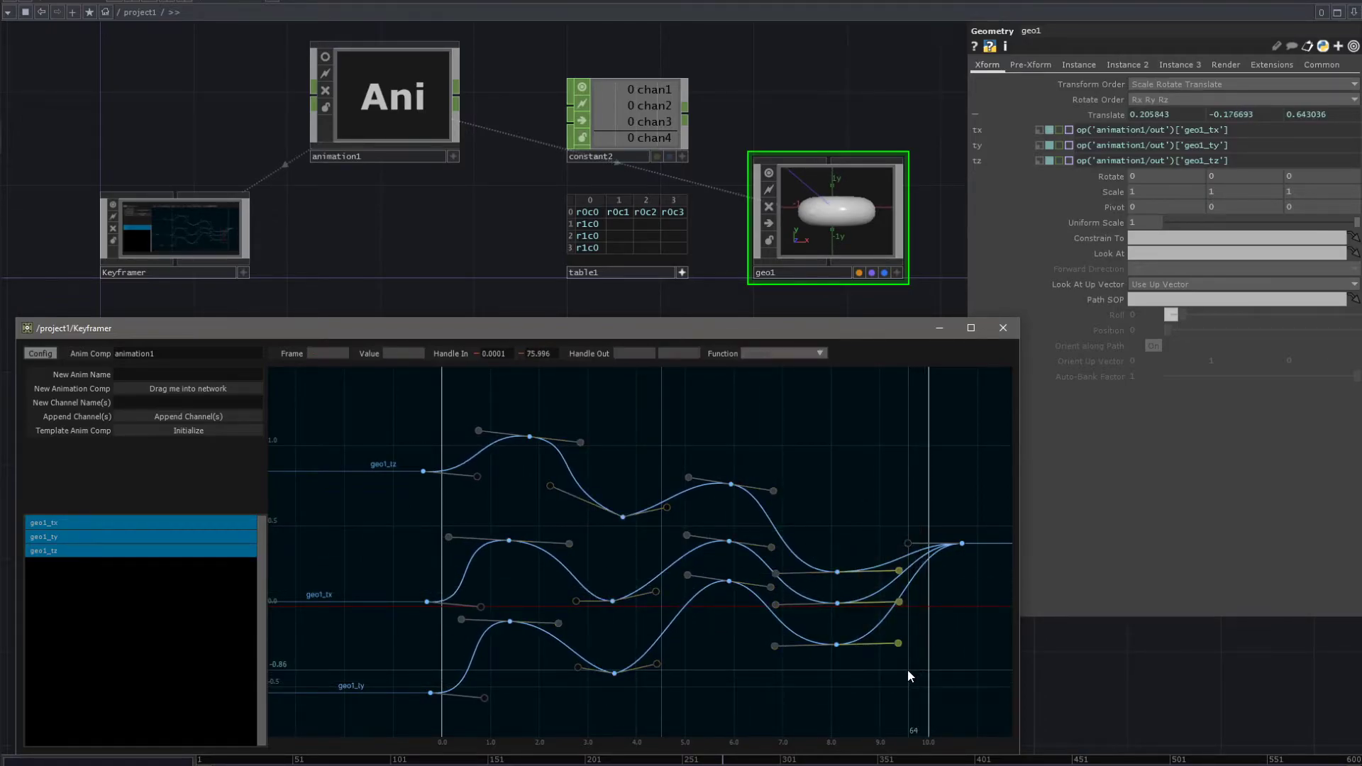
{"action": "left_click_drag", "start_coordinate": [612, 442], "coordinate": [863, 726]}
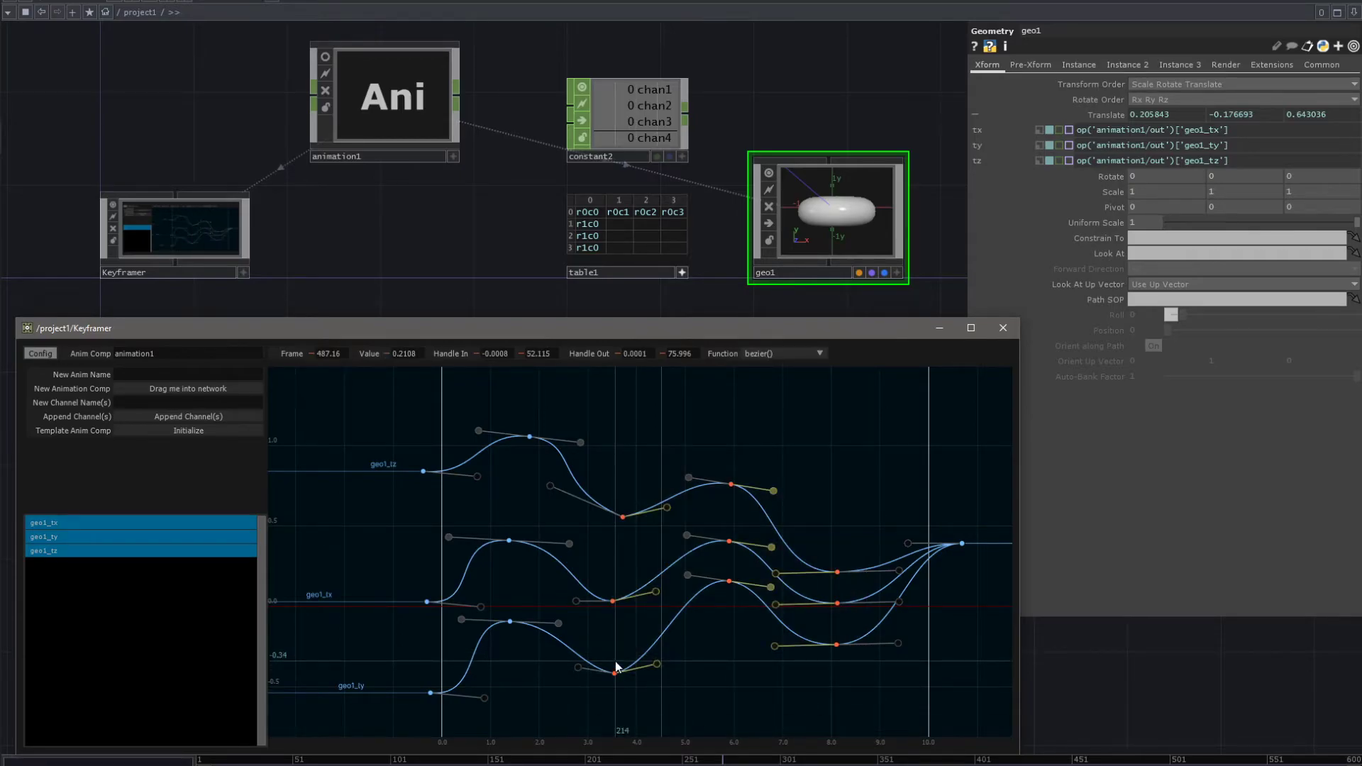
{"action": "mouse_move", "coordinate": [615, 671]}
{"action": "left_mouse_down"}
{"action": "mouse_move", "coordinate": [841, 672]}
{"action": "mouse_move", "coordinate": [760, 654]}
{"action": "mouse_move", "coordinate": [815, 666]}
{"action": "mouse_move", "coordinate": [860, 645]}
{"action": "mouse_move", "coordinate": [916, 649]}
{"action": "mouse_move", "coordinate": [714, 635]}
{"action": "mouse_move", "coordinate": [750, 646]}
{"action": "mouse_move", "coordinate": [716, 627]}
{"action": "mouse_move", "coordinate": [727, 624]}
{"action": "mouse_move", "coordinate": [616, 625]}
{"action": "mouse_move", "coordinate": [759, 648]}
{"action": "mouse_move", "coordinate": [274, 616]}
{"action": "mouse_move", "coordinate": [574, 654]}
{"action": "mouse_move", "coordinate": [523, 645]}
{"action": "mouse_move", "coordinate": [535, 620]}
{"action": "mouse_move", "coordinate": [635, 632]}
{"action": "mouse_move", "coordinate": [679, 602]}
{"action": "left_mouse_up"}
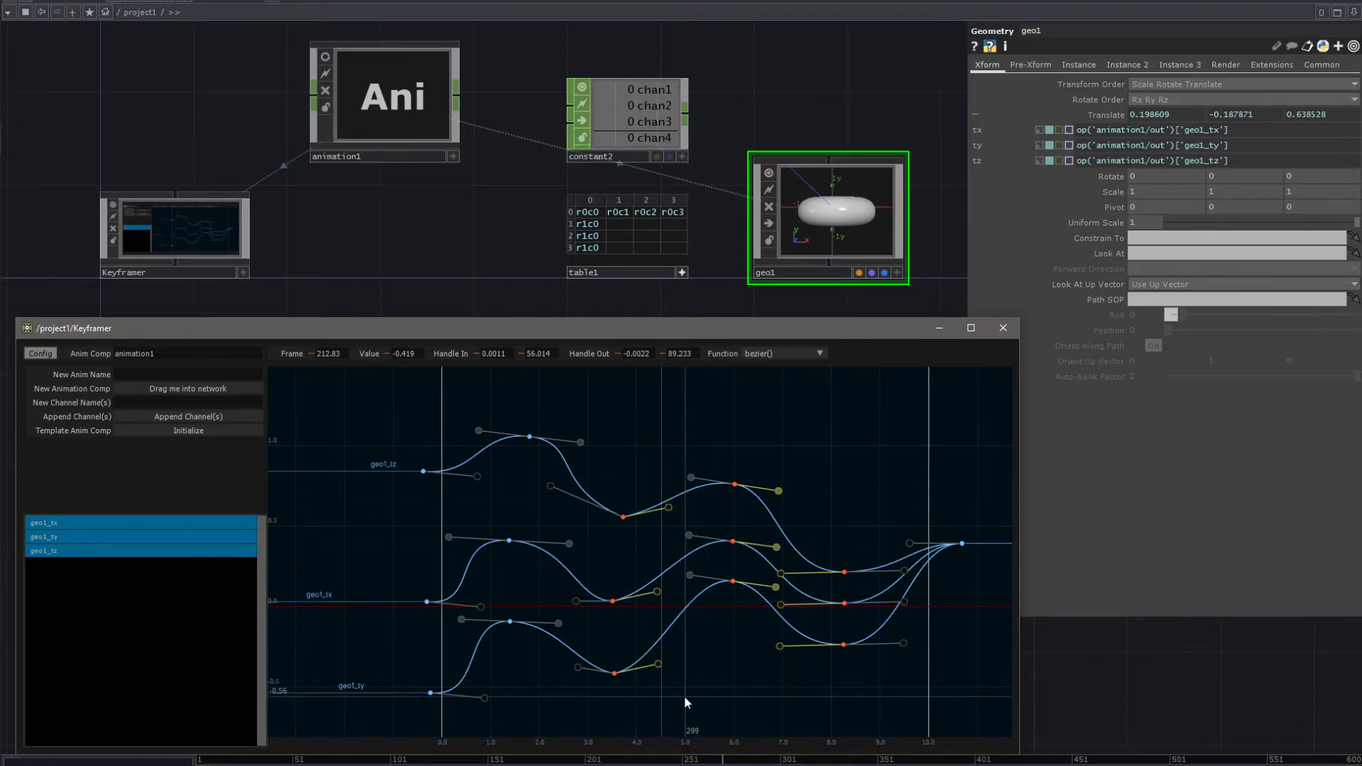
{"action": "left_click_drag", "start_coordinate": [681, 697], "coordinate": [890, 703]}
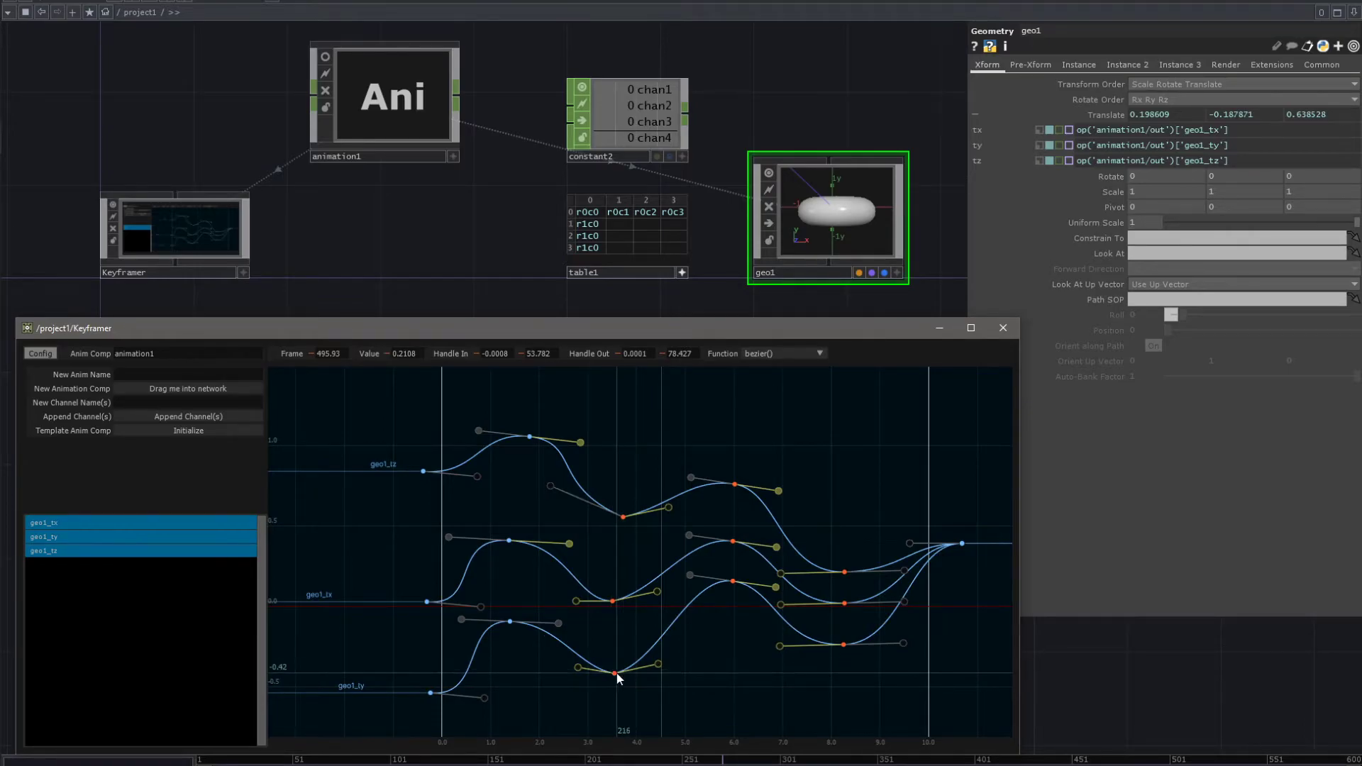
{"action": "left_click_drag", "start_coordinate": [613, 672], "coordinate": [661, 615]}
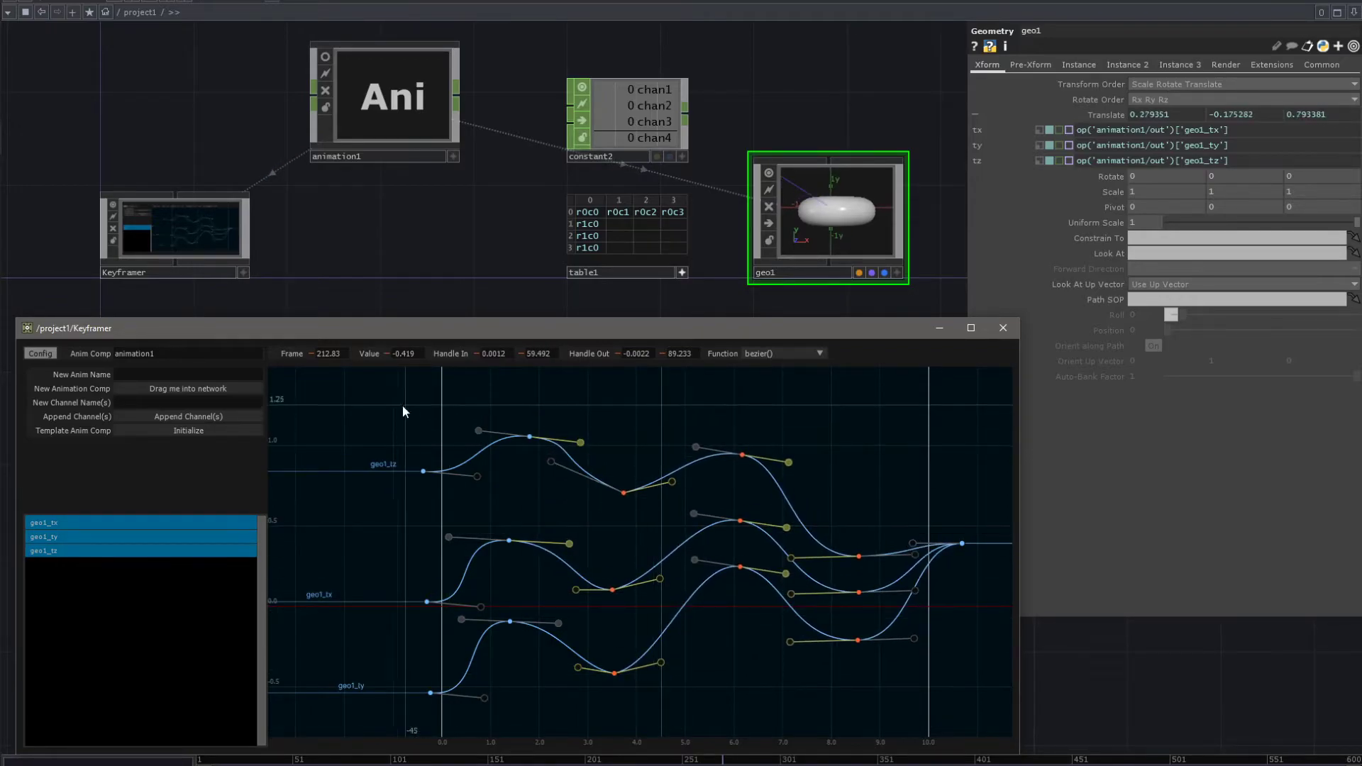
- Select every keyframe and handle of the three channels and try scaling them about geo1_ty's third keyframe
{"action": "left_click", "coordinate": [964, 676]}
{"action": "left_click_drag", "start_coordinate": [965, 678], "coordinate": [368, 410]}
{"action": "left_click_drag", "start_coordinate": [378, 407], "coordinate": [987, 709]}
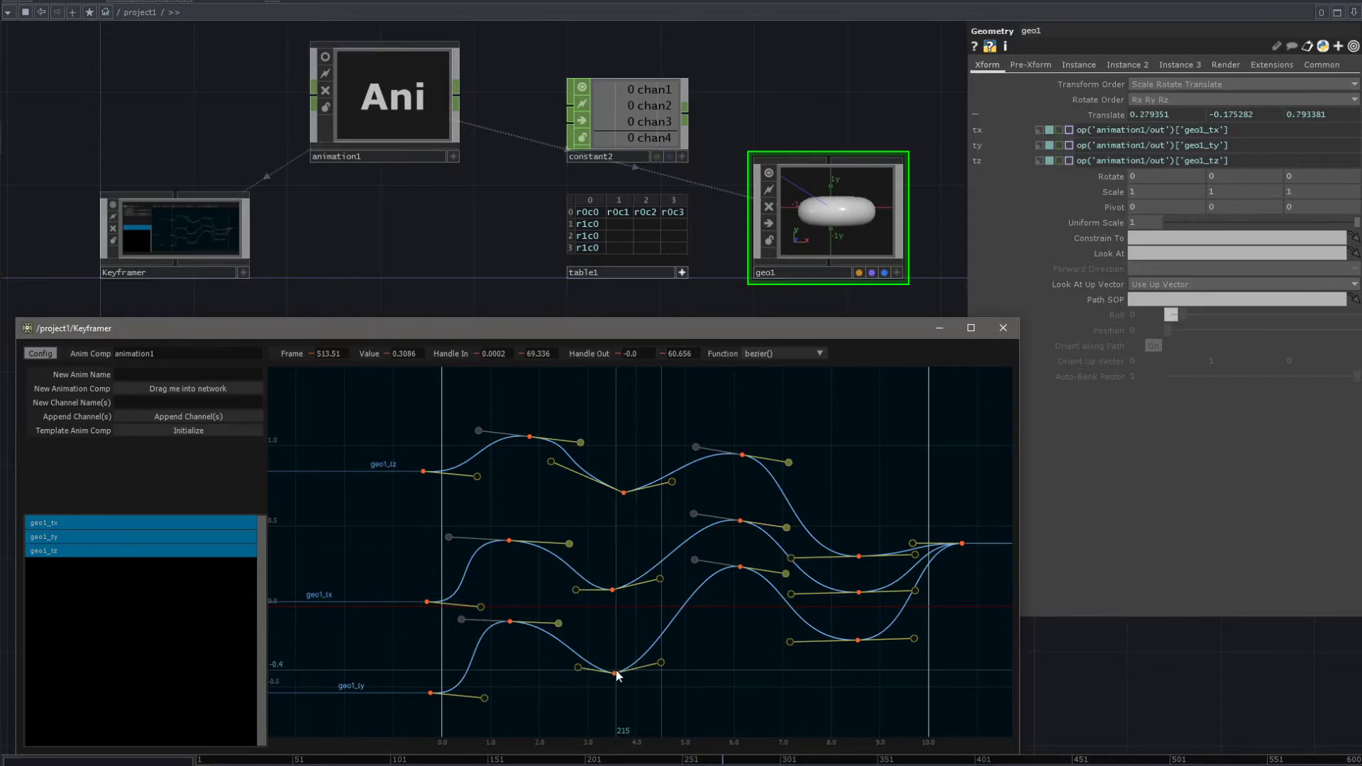
{"action": "left_click_drag", "start_coordinate": [615, 673], "coordinate": [611, 431]}
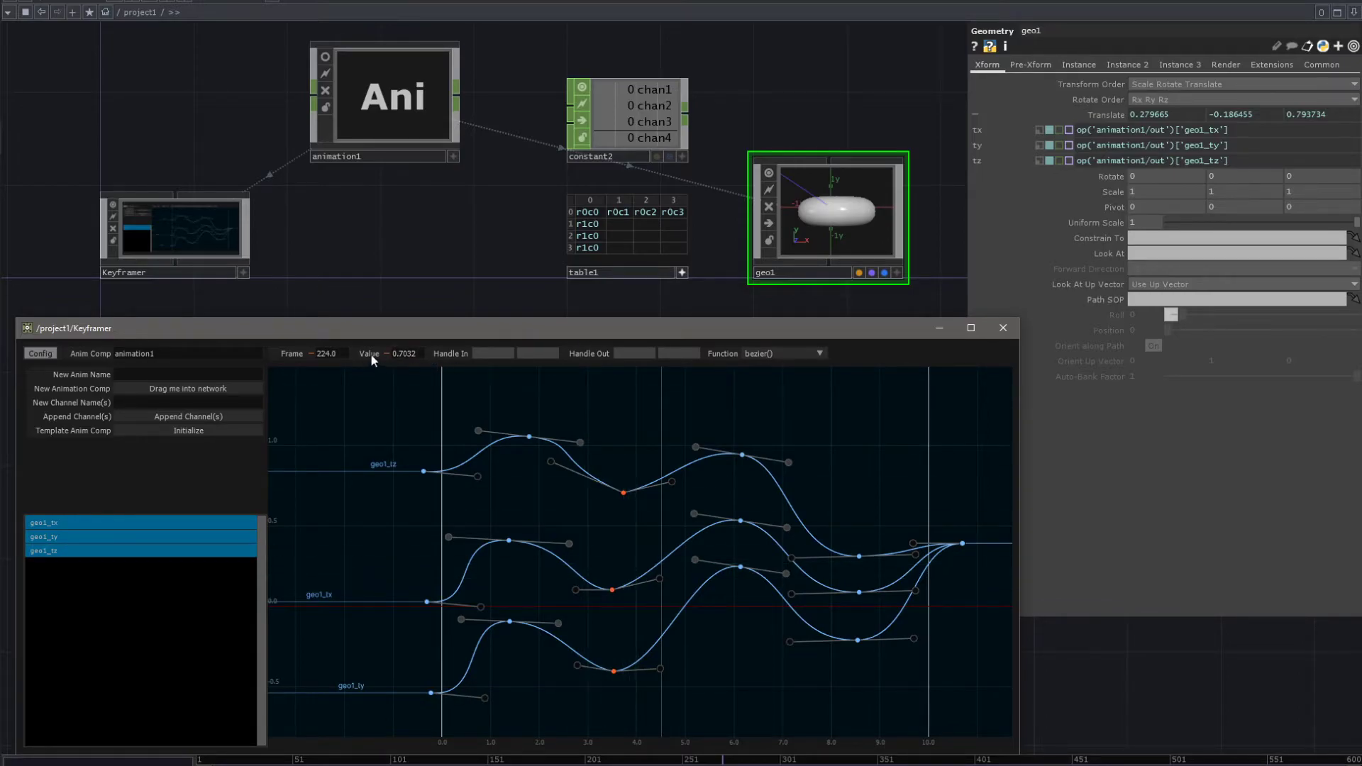
- Align the third keyframes of all channels on frame 223.85 and tilt the handles after them down toward level
{"action": "left_click_drag", "start_coordinate": [315, 356], "coordinate": [314, 352]}
{"action": "left_click_drag", "start_coordinate": [603, 471], "coordinate": [660, 720]}
{"action": "left_click_drag", "start_coordinate": [620, 463], "coordinate": [649, 713]}
{"action": "key", "text": "Left"}
{"action": "key", "text": "Left"}
{"action": "key", "text": "Left"}
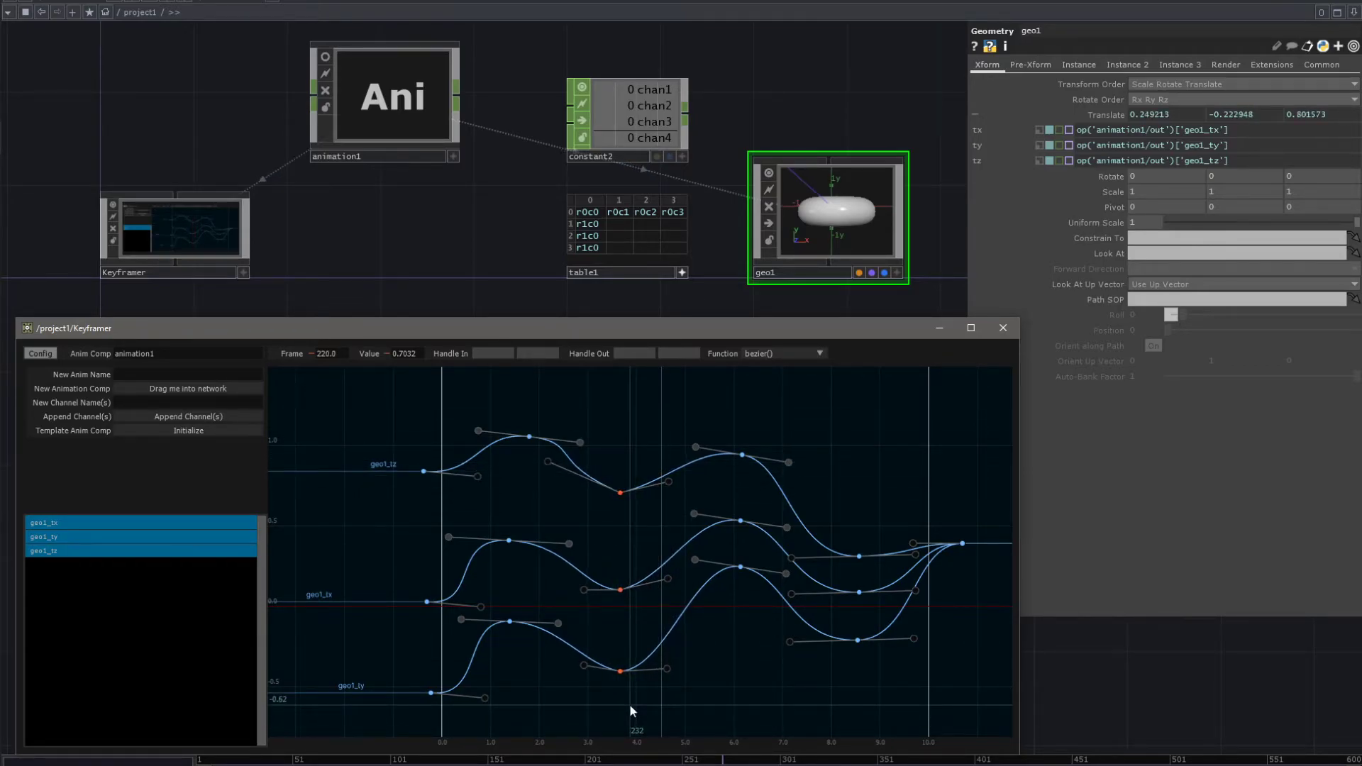
{"action": "mouse_move", "coordinate": [312, 354]}
{"action": "left_mouse_down"}
{"action": "mouse_move", "coordinate": [309, 372]}
{"action": "mouse_move", "coordinate": [308, 351]}
{"action": "left_mouse_up"}
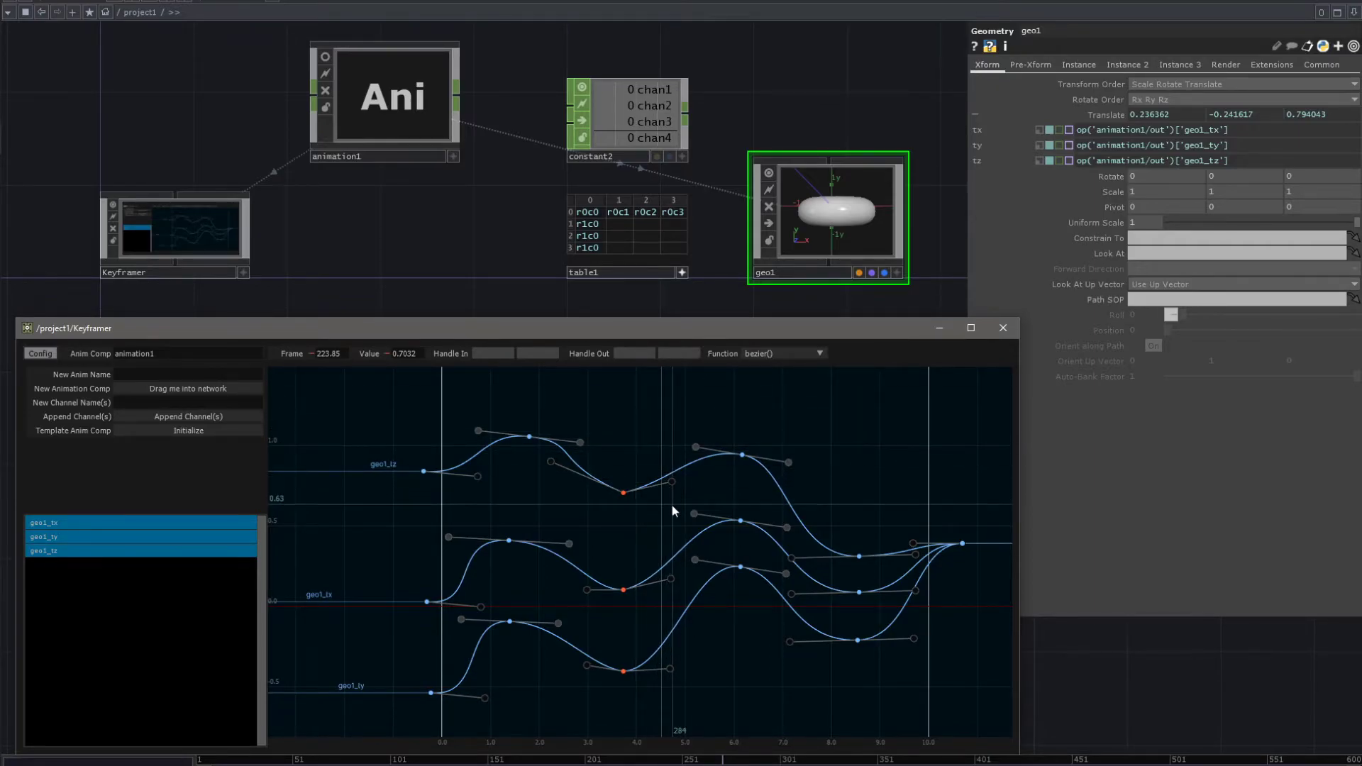
{"action": "left_click_drag", "start_coordinate": [663, 463], "coordinate": [684, 692]}
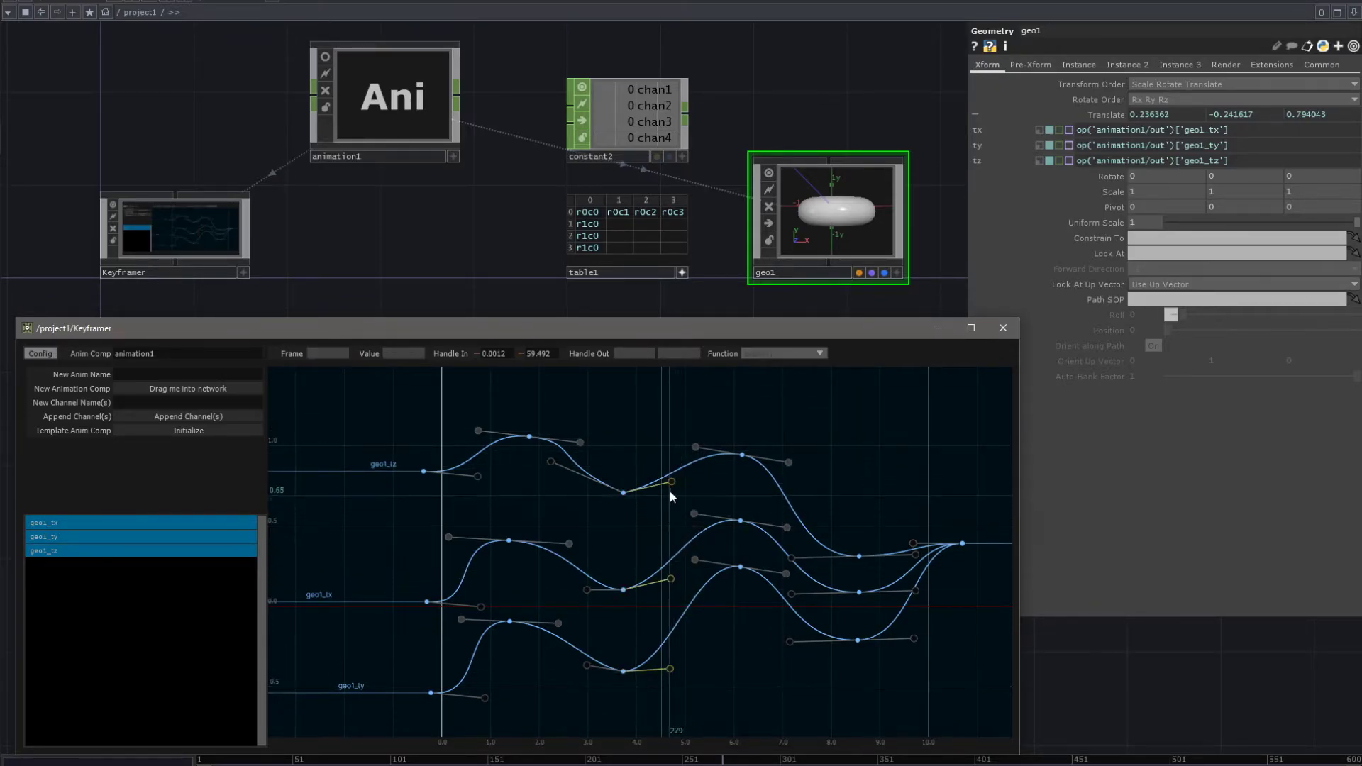
{"action": "left_click_drag", "start_coordinate": [673, 480], "coordinate": [674, 491]}
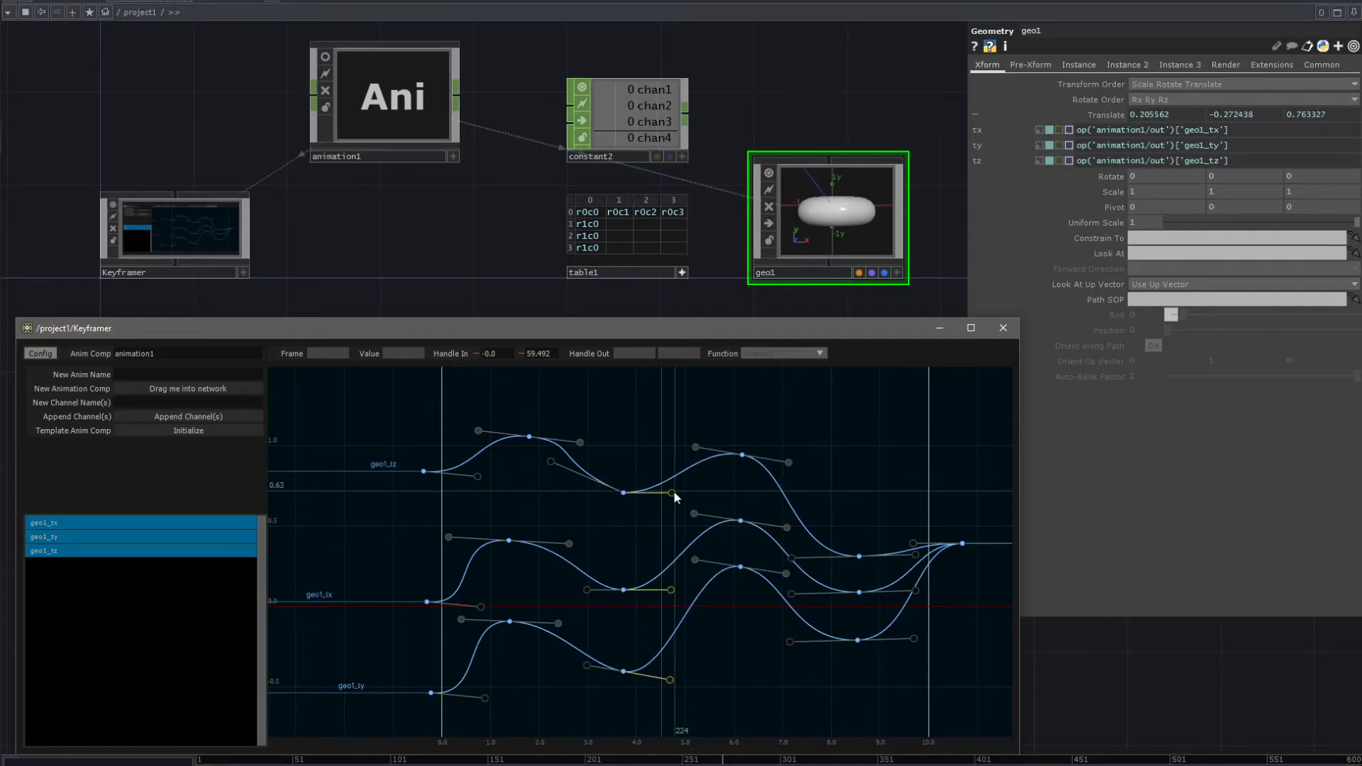
- Select the second to last keyframes of every channel and lower them together, bringing geo1_tx's second keyframe to frame 83, value about 0.294
{"action": "left_click_drag", "start_coordinate": [976, 724], "coordinate": [483, 393]}
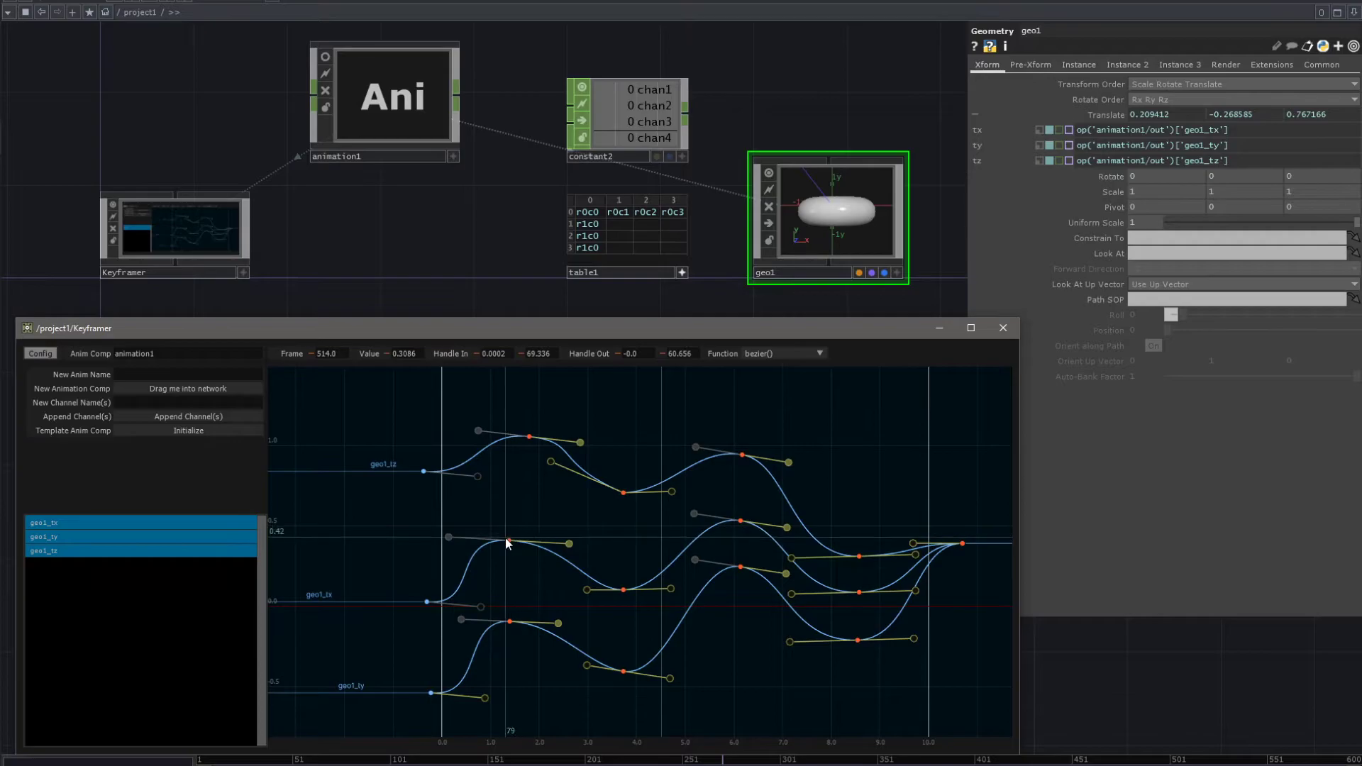
{"action": "mouse_move", "coordinate": [508, 544]}
{"action": "left_mouse_down"}
{"action": "mouse_move", "coordinate": [516, 609]}
{"action": "mouse_move", "coordinate": [512, 560]}
{"action": "left_mouse_up"}
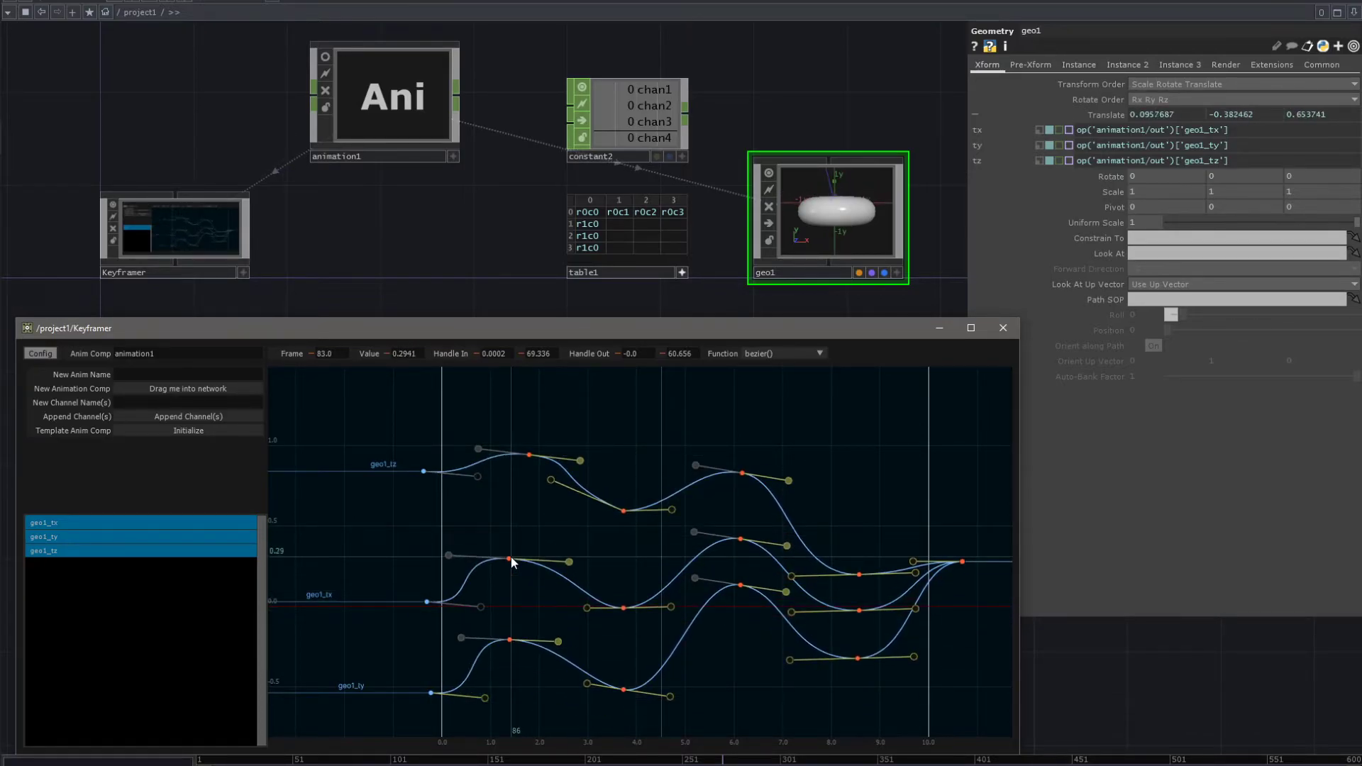
- Scale the second to fifth keyframes about geo1_ty's fifth keyframe, and all keyframes about the shared last keyframe, compressing the curves toward the end
{"action": "left_click", "coordinate": [452, 556]}
{"action": "left_click_drag", "start_coordinate": [495, 436], "coordinate": [913, 739]}
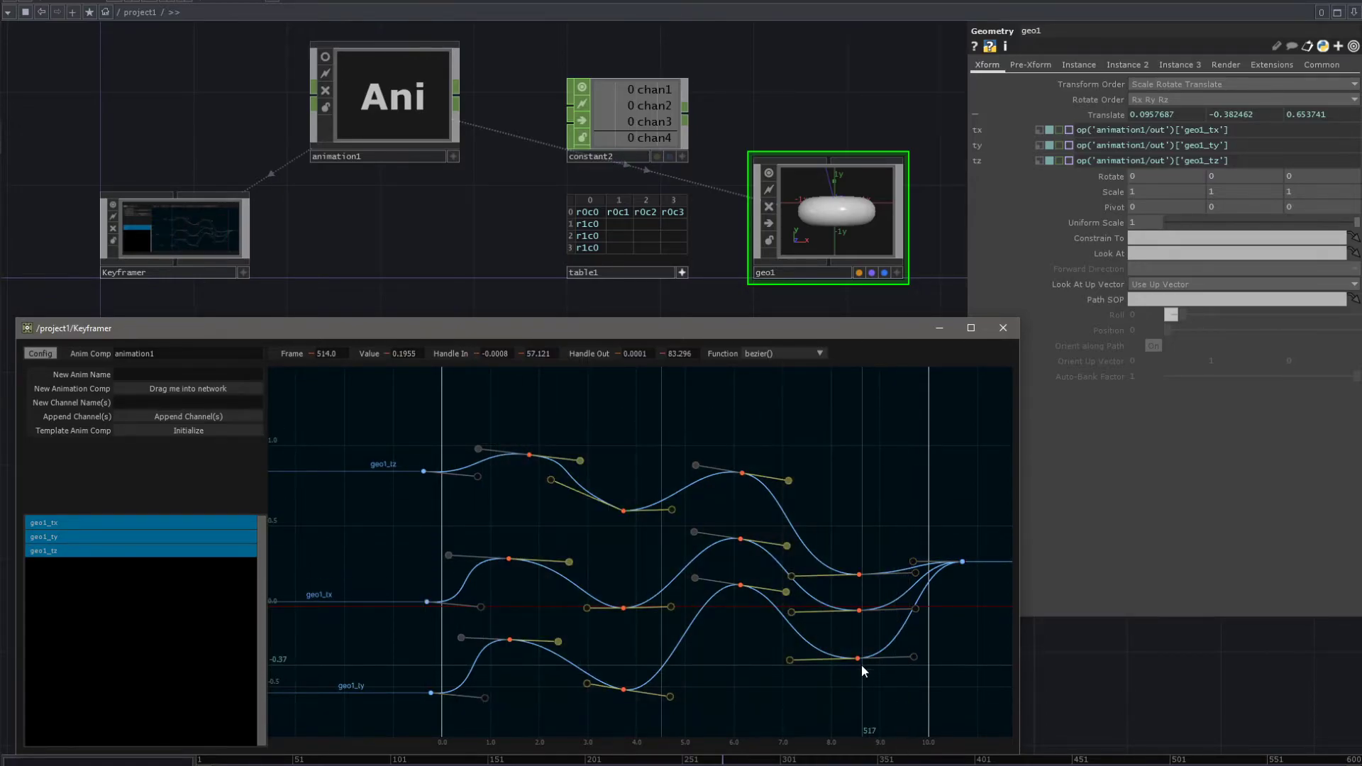
{"action": "left_click_drag", "start_coordinate": [858, 658], "coordinate": [398, 413]}
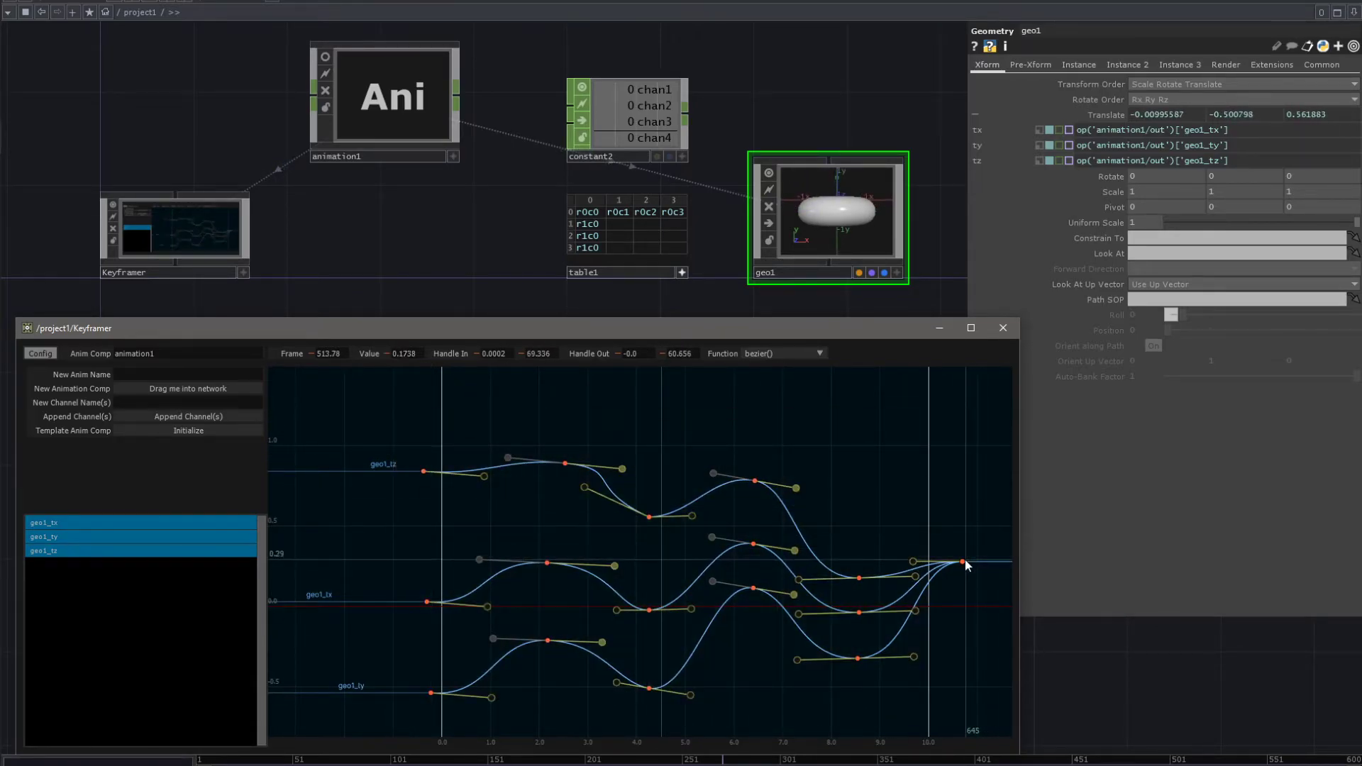
{"action": "left_click_drag", "start_coordinate": [963, 561], "coordinate": [921, 529]}
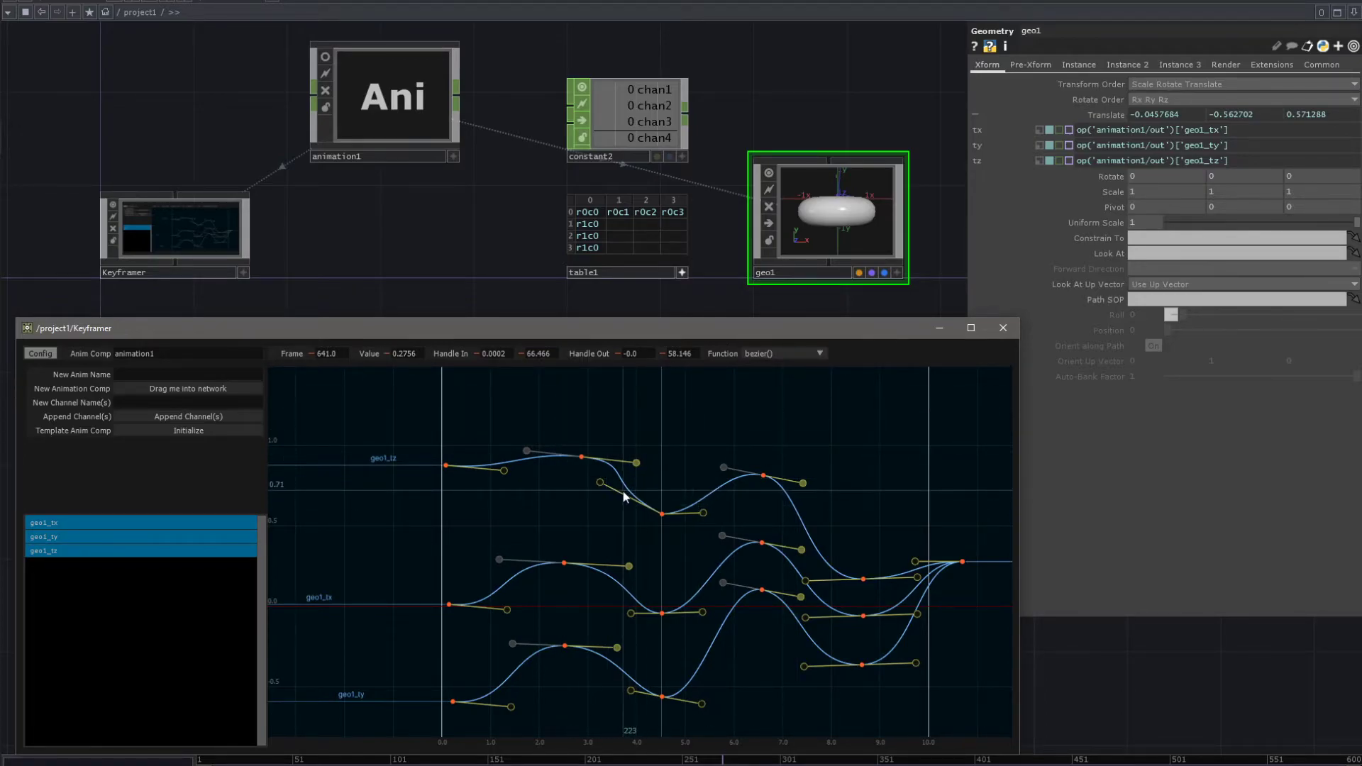
- Level the handle before geo1_tz's third keyframe, giving it a slope of -0.0005 and a length of about 41.255
{"action": "key", "text": "h"}
{"action": "mouse_move", "coordinate": [613, 503]}
{"action": "left_mouse_down"}
{"action": "mouse_move", "coordinate": [525, 514]}
{"action": "mouse_move", "coordinate": [603, 514]}
{"action": "left_mouse_up"}
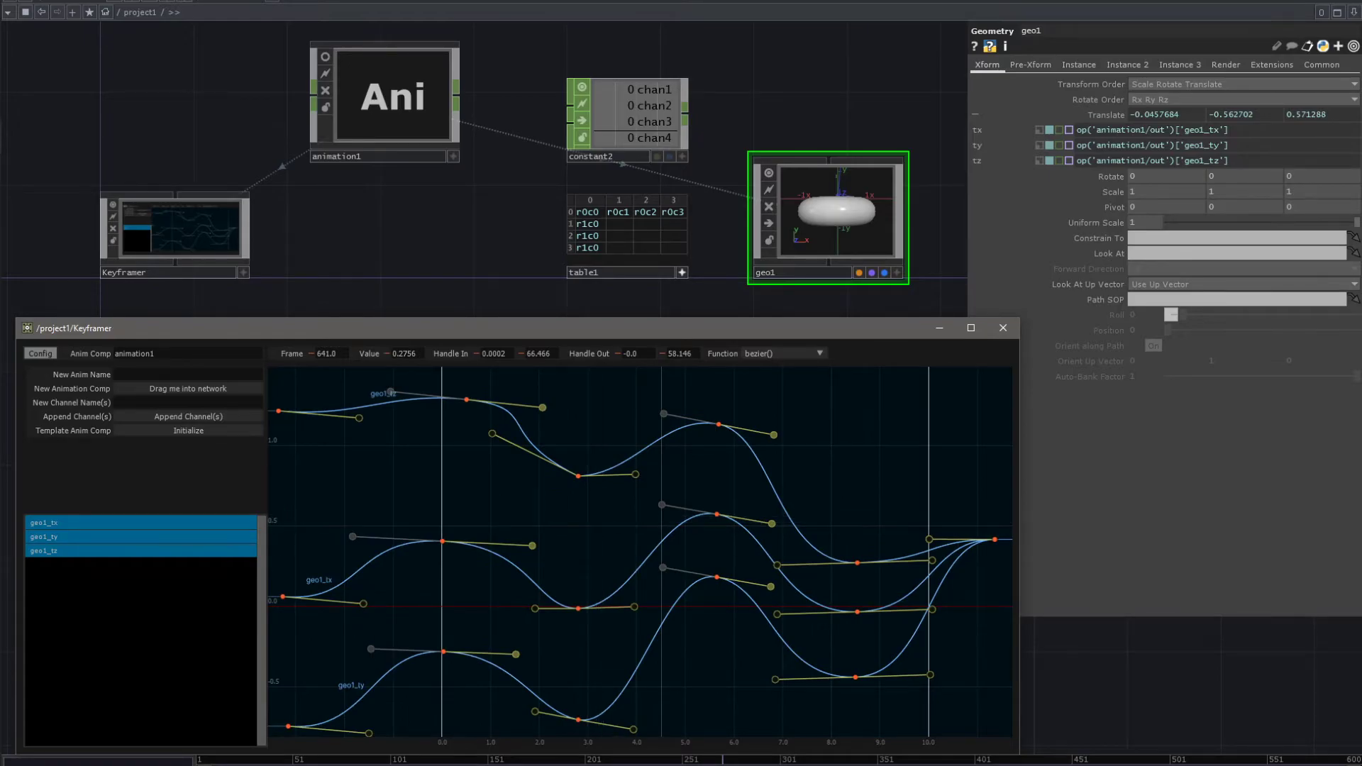
{"action": "left_click", "coordinate": [613, 762]}
{"action": "left_click_drag", "start_coordinate": [595, 565], "coordinate": [628, 553]}
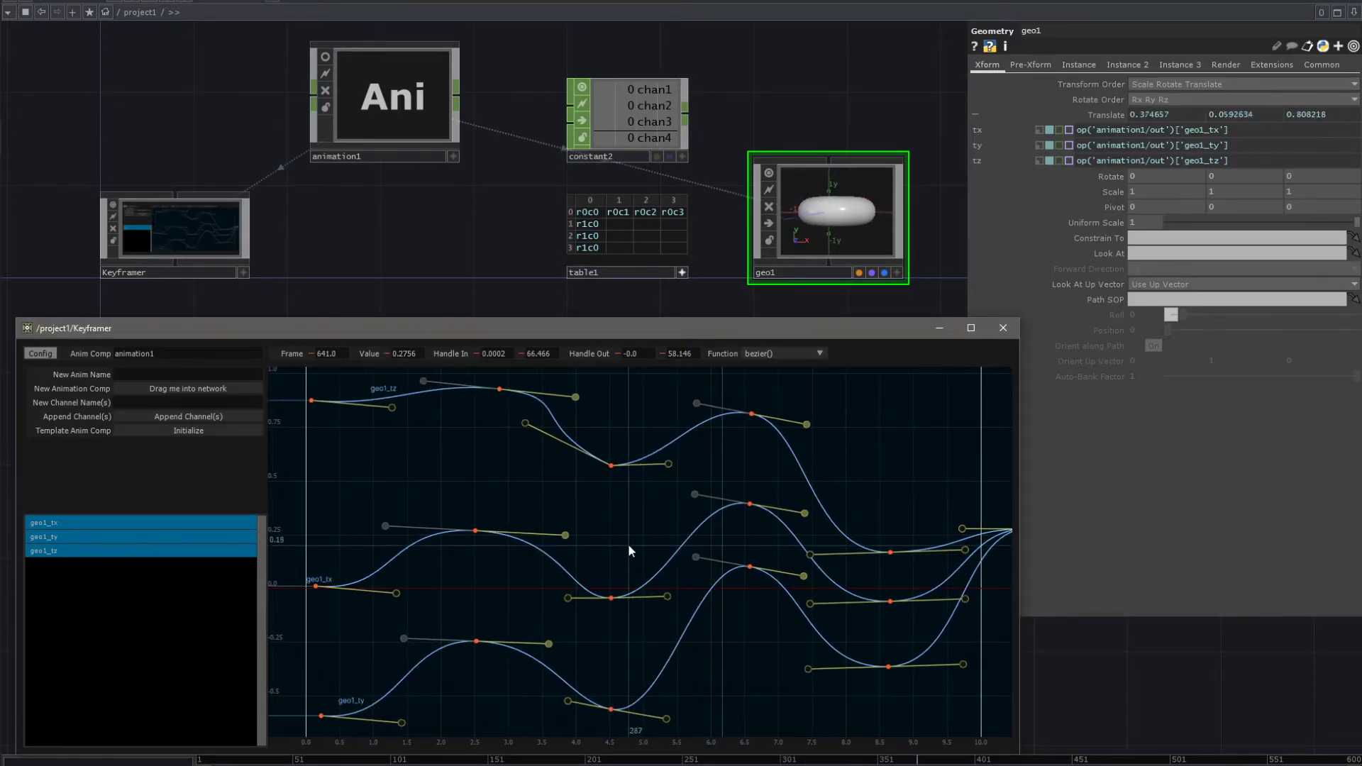
{"action": "right_click_drag", "start_coordinate": [630, 530], "coordinate": [576, 581]}
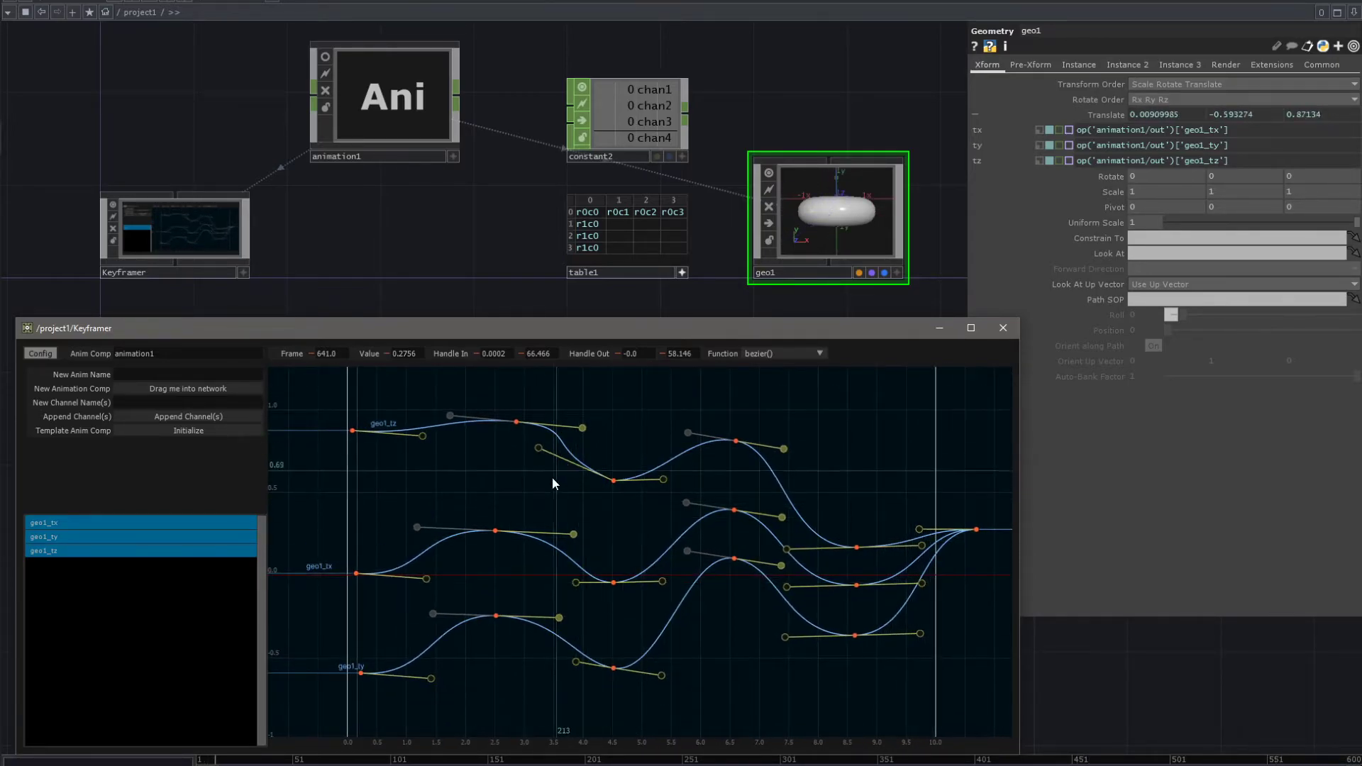
{"action": "mouse_move", "coordinate": [593, 530]}
{"action": "left_mouse_down"}
{"action": "mouse_move", "coordinate": [634, 526]}
{"action": "mouse_move", "coordinate": [586, 541]}
{"action": "left_mouse_up"}
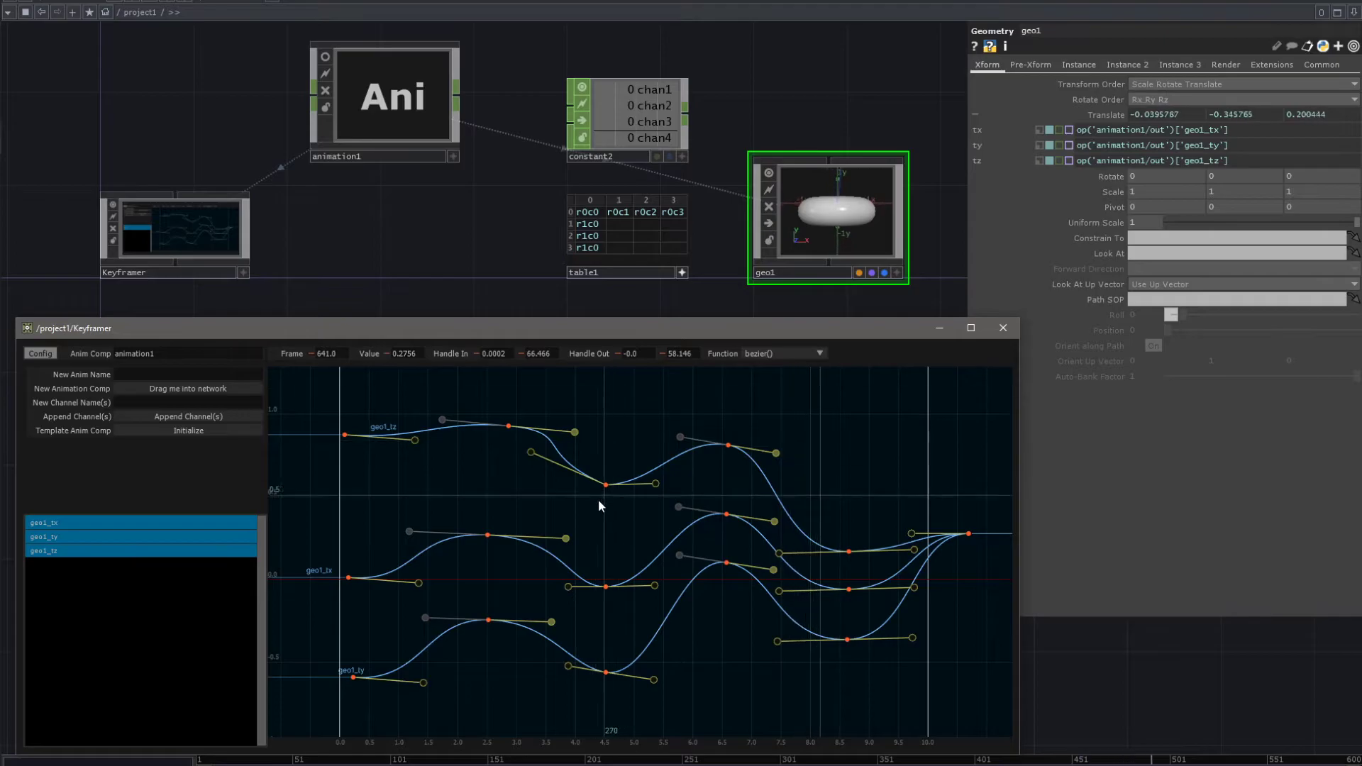
{"action": "left_click", "coordinate": [529, 455]}
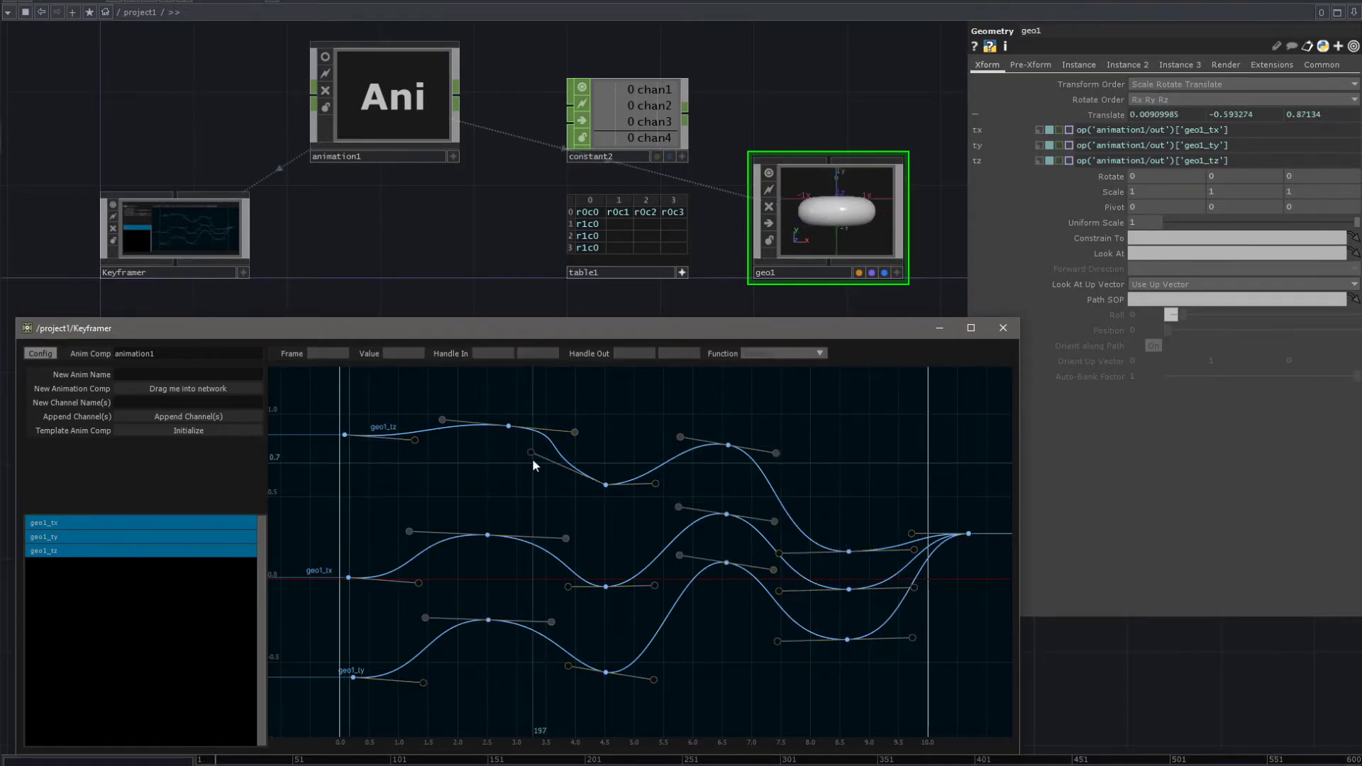
{"action": "left_click_drag", "start_coordinate": [530, 463], "coordinate": [566, 482]}
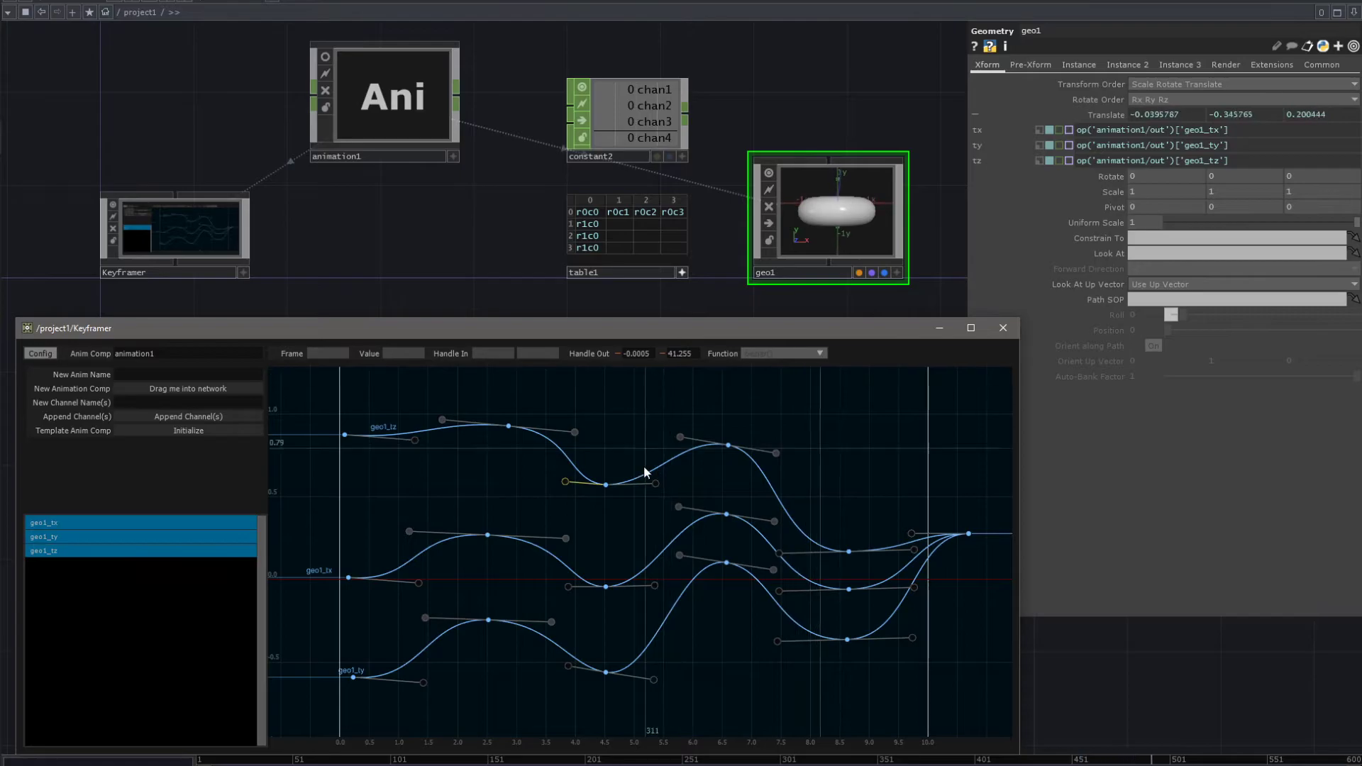
- Select single keyframes and handles on geo1_tz and geo1_tx one at a time to examine their frame, value and handle fields
{"action": "left_click_drag", "start_coordinate": [618, 495], "coordinate": [623, 448]}
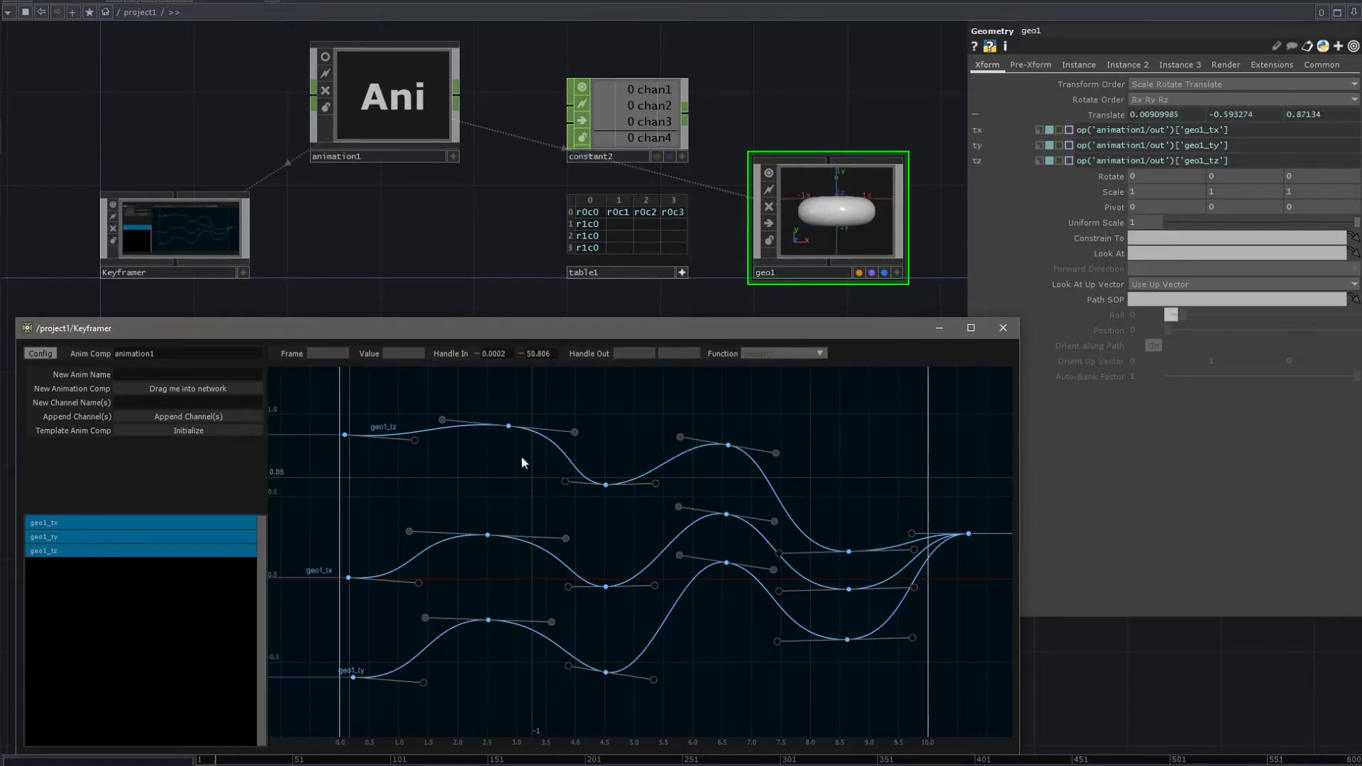
{"action": "left_click", "coordinate": [509, 426]}
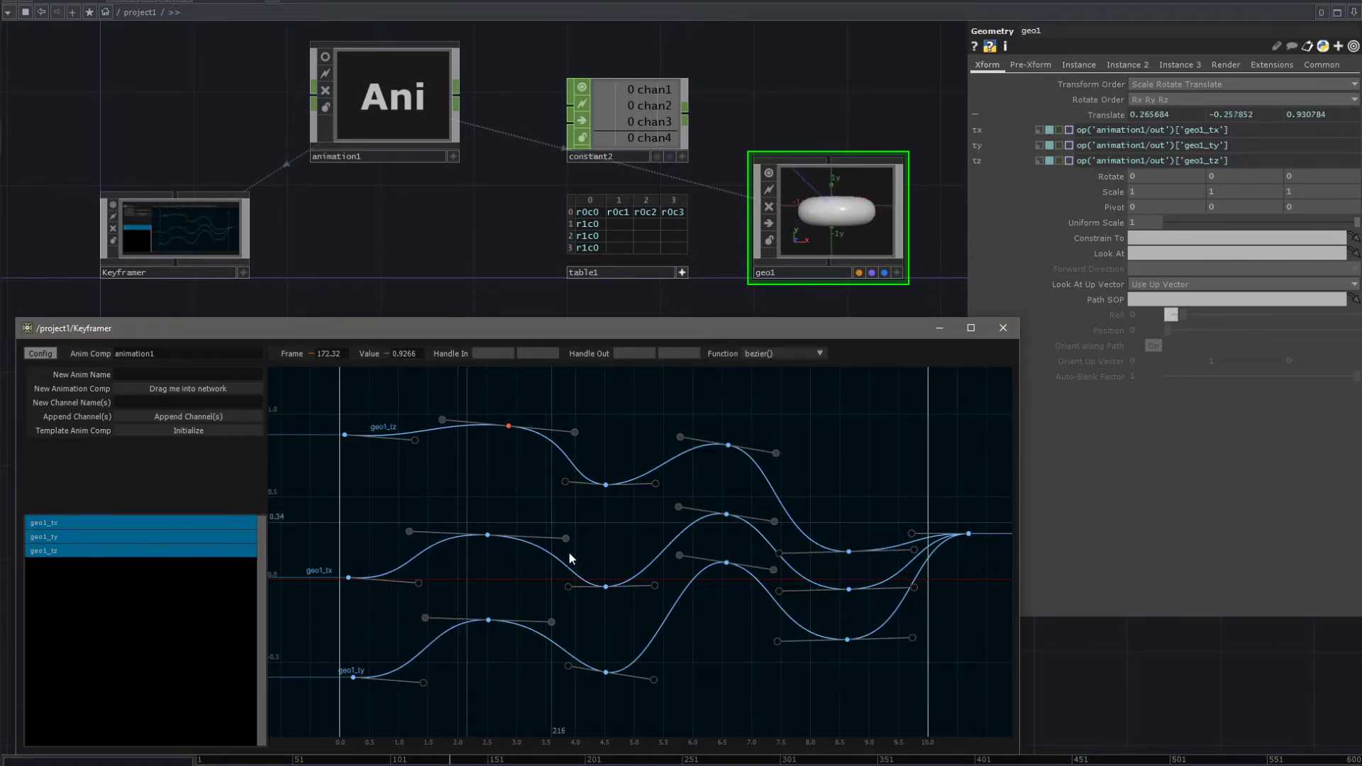
{"action": "left_click_drag", "start_coordinate": [524, 599], "coordinate": [472, 491]}
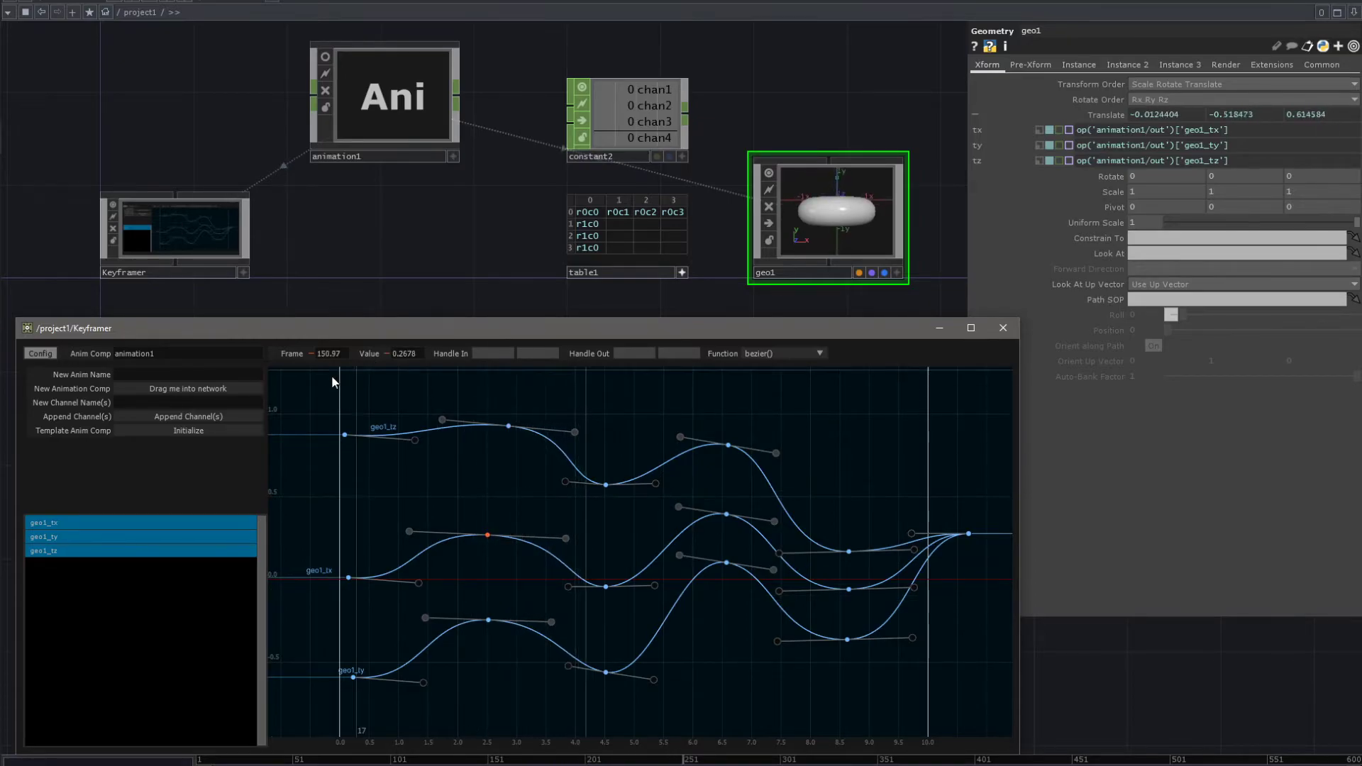
{"action": "left_click_drag", "start_coordinate": [548, 509], "coordinate": [579, 552]}
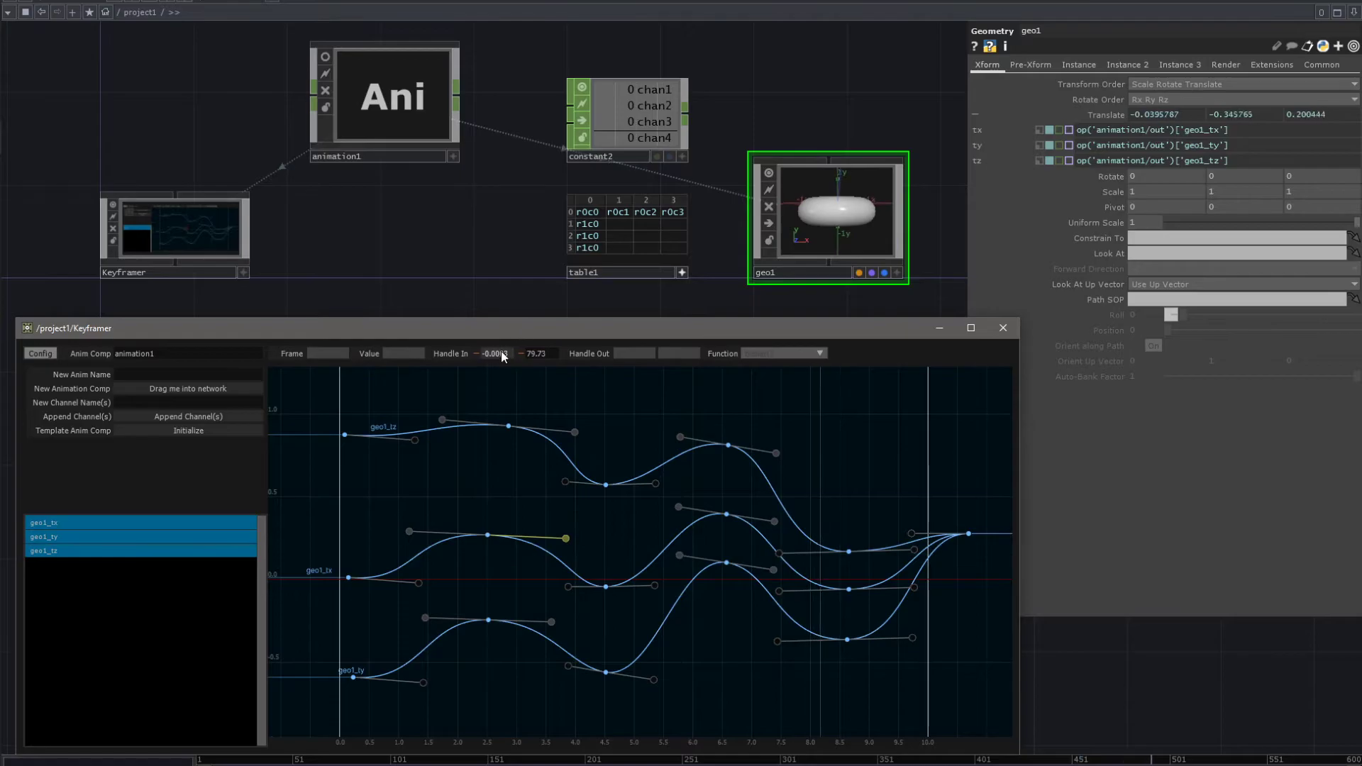
{"action": "left_click", "coordinate": [548, 410]}
{"action": "left_click", "coordinate": [564, 482]}
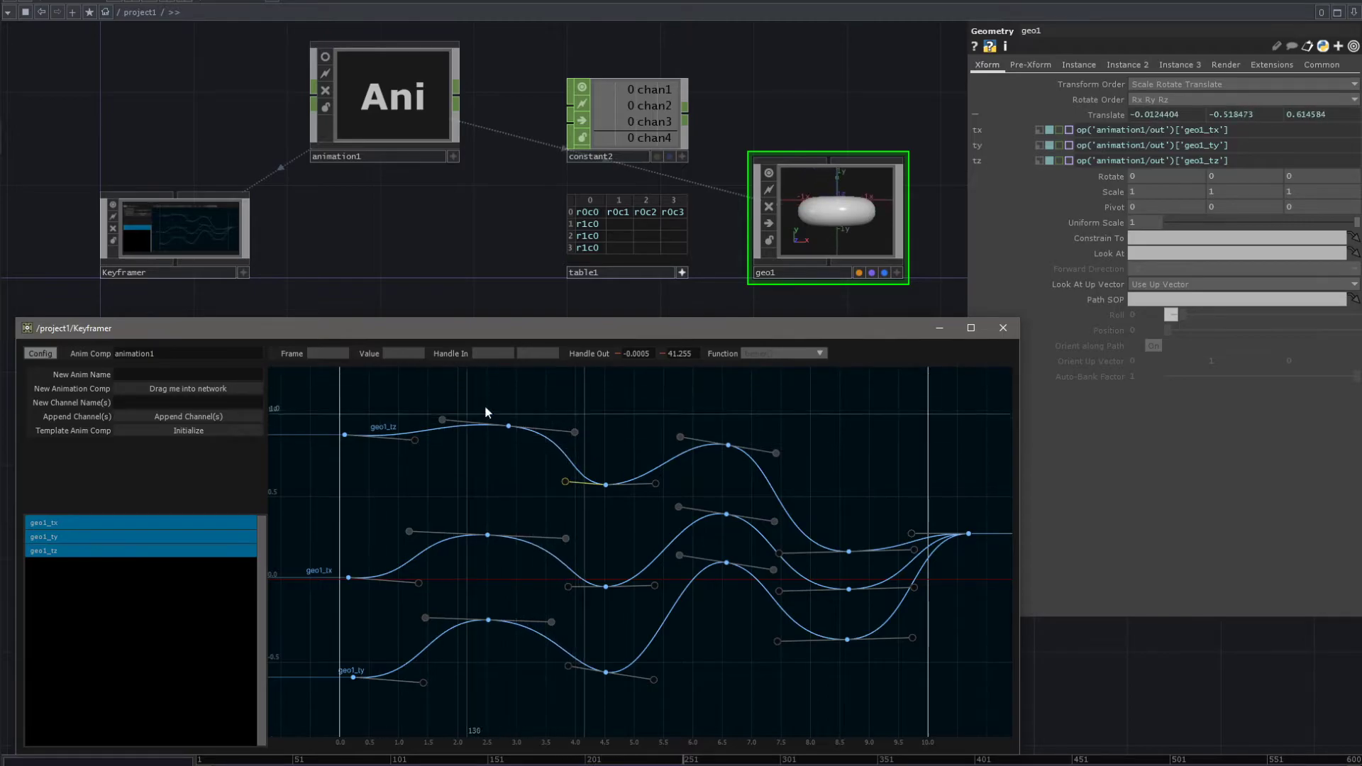
{"action": "left_click_drag", "start_coordinate": [478, 411], "coordinate": [544, 470]}
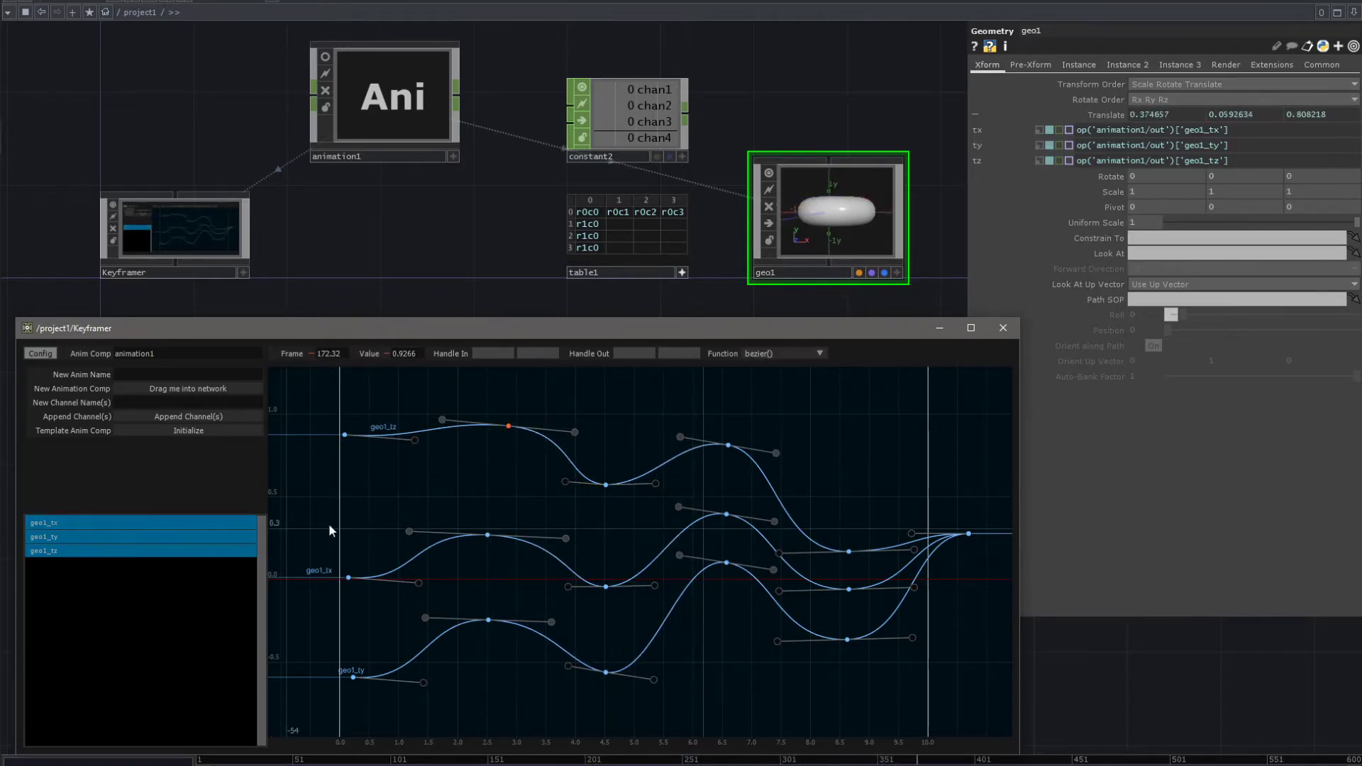
- Select geo1_tz's second keyframe with its outgoing handle and adjust the handle to slope -0.0006, length about 61.027
{"action": "left_click_drag", "start_coordinate": [420, 401], "coordinate": [625, 459]}
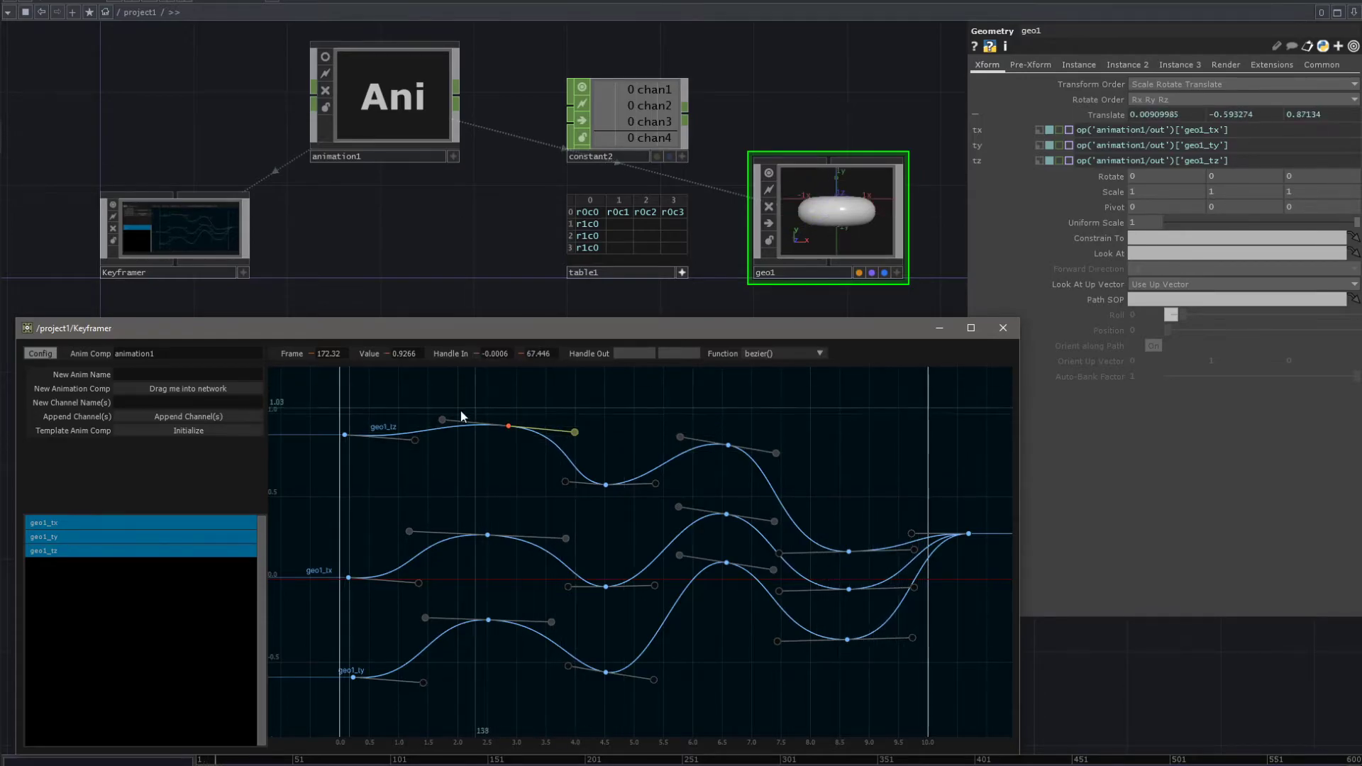
{"action": "mouse_move", "coordinate": [575, 431]}
{"action": "left_mouse_down"}
{"action": "mouse_move", "coordinate": [576, 418]}
{"action": "mouse_move", "coordinate": [571, 445]}
{"action": "left_mouse_up"}
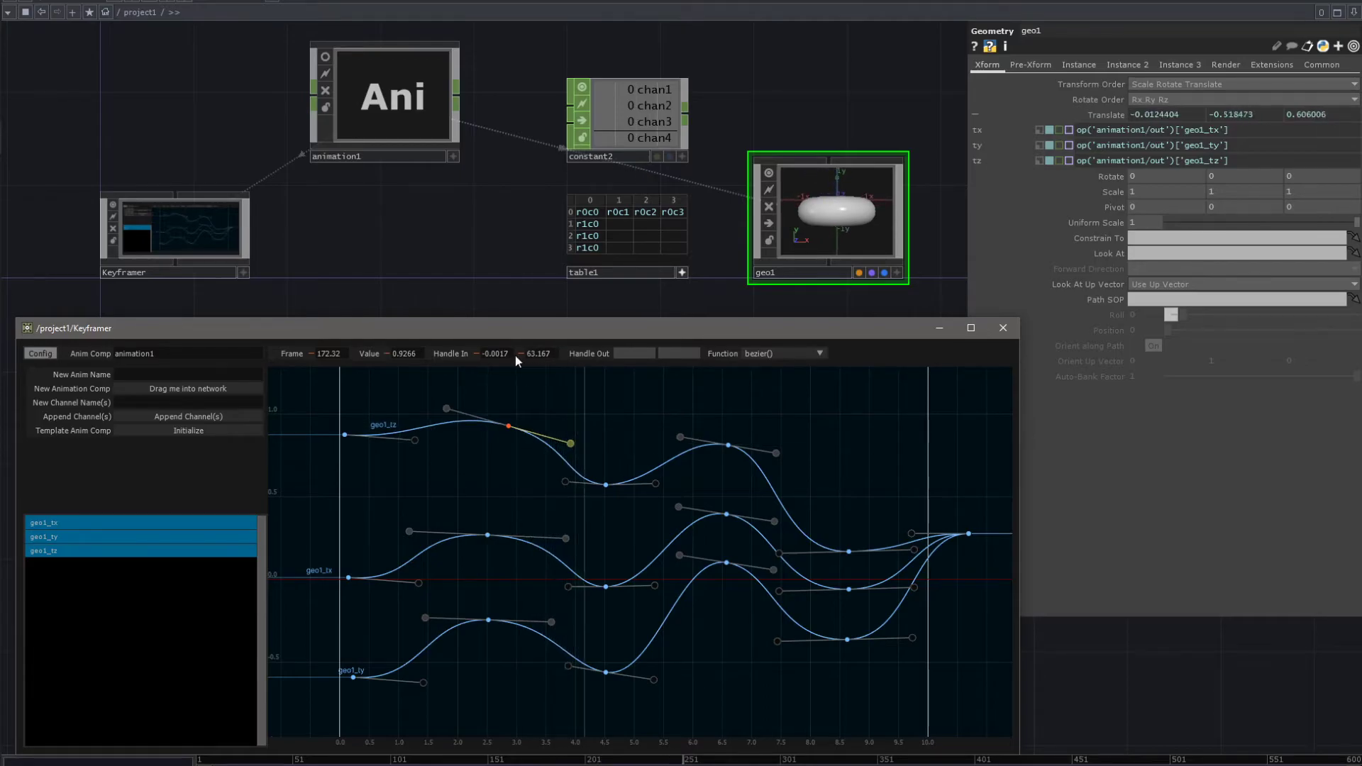
{"action": "left_click_drag", "start_coordinate": [571, 444], "coordinate": [568, 432]}
{"action": "left_click", "coordinate": [556, 460]}
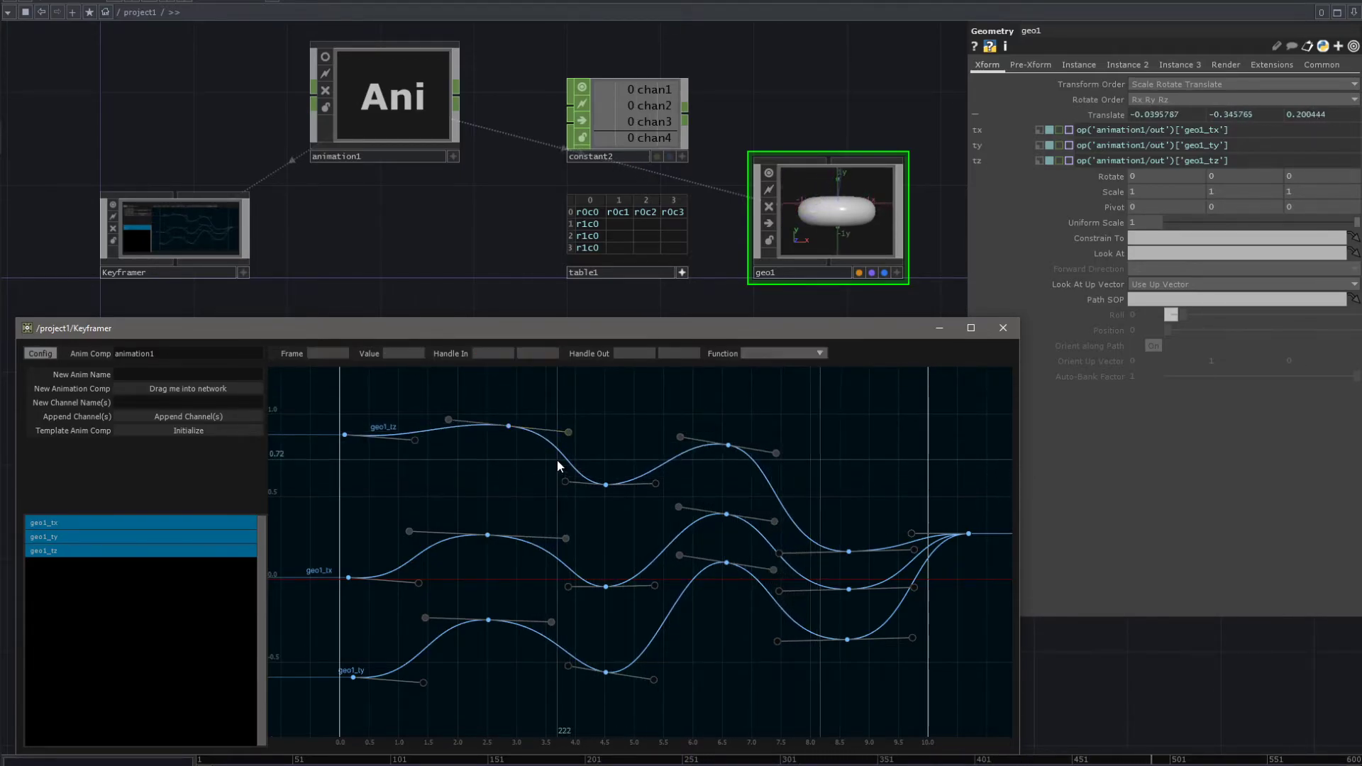
- Try area and additive selections of the second and third keyframes across channels to examine their combined field values
{"action": "left_click_drag", "start_coordinate": [456, 404], "coordinate": [668, 512]}
{"action": "left_click_drag", "start_coordinate": [478, 479], "coordinate": [667, 607]}
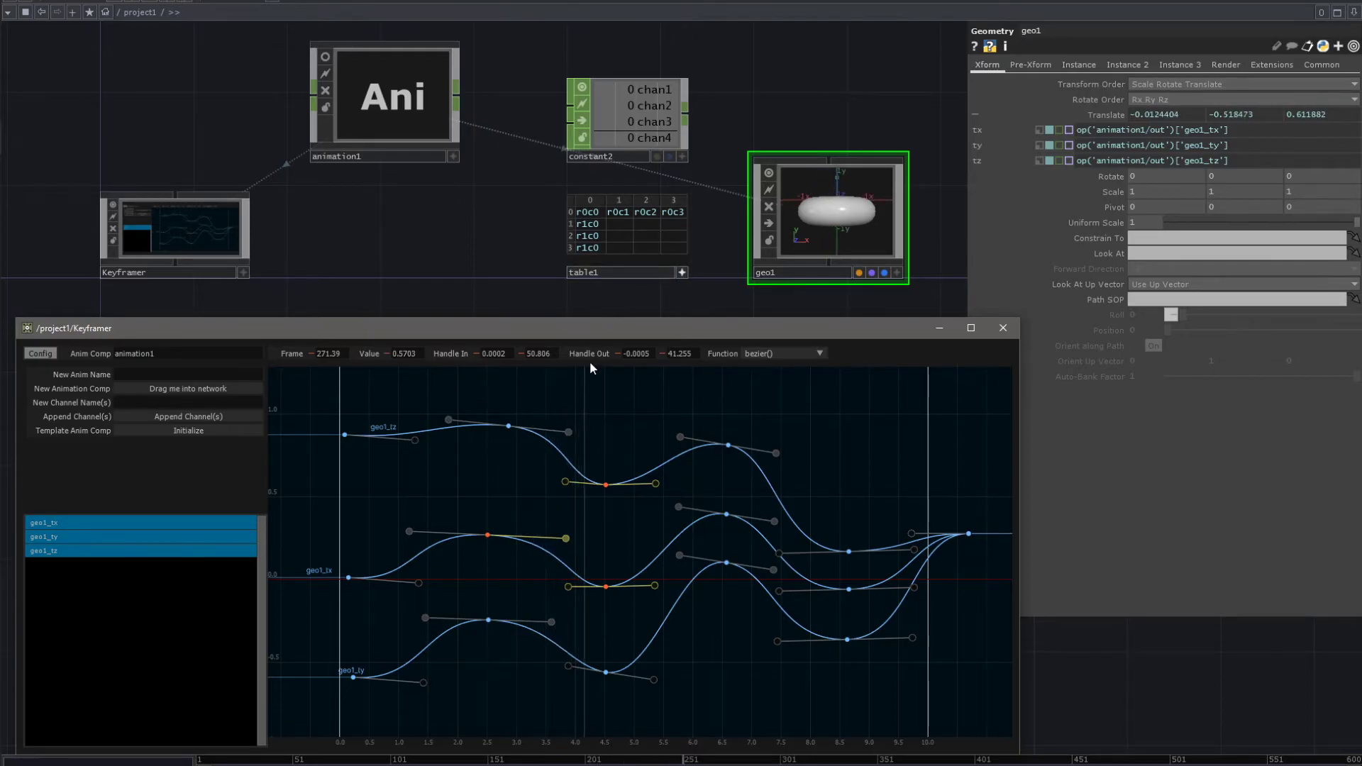
{"action": "left_click", "coordinate": [509, 473]}
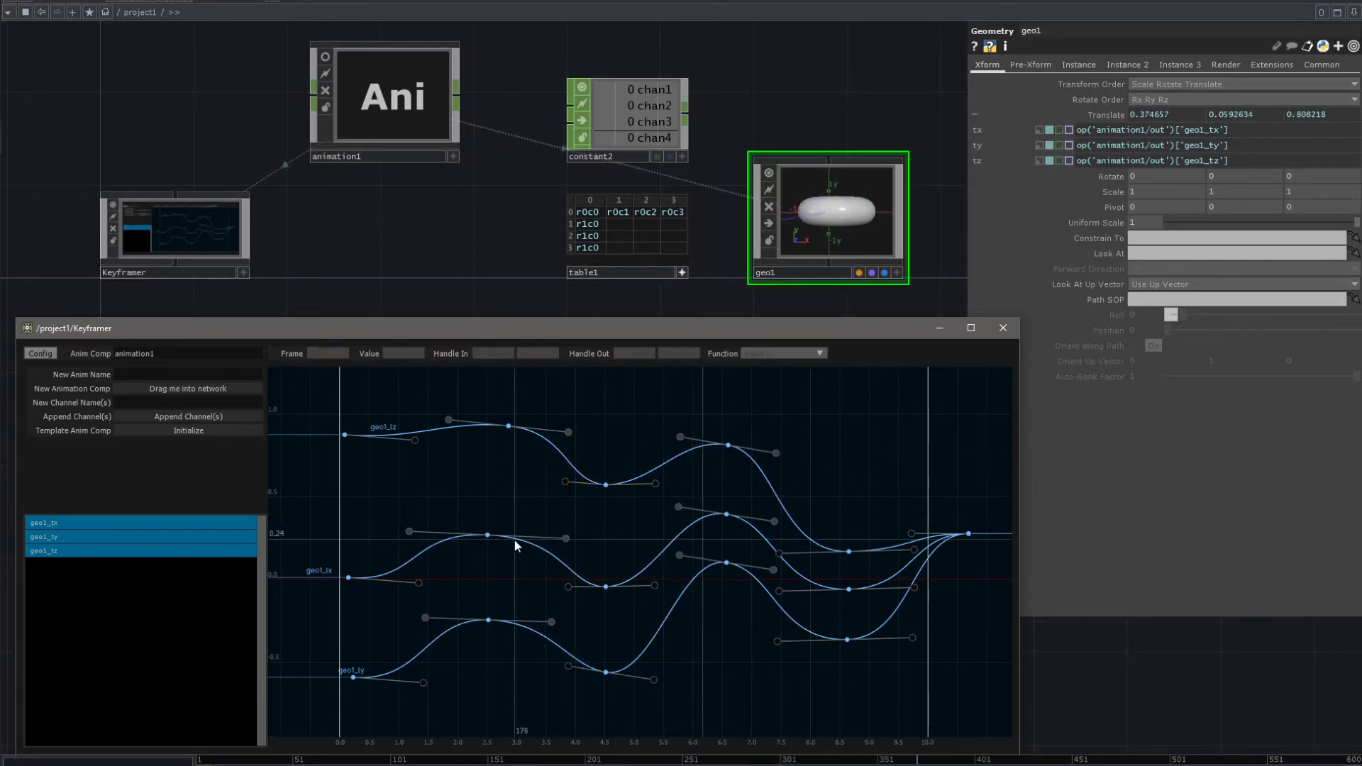
{"action": "left_click", "coordinate": [605, 485]}
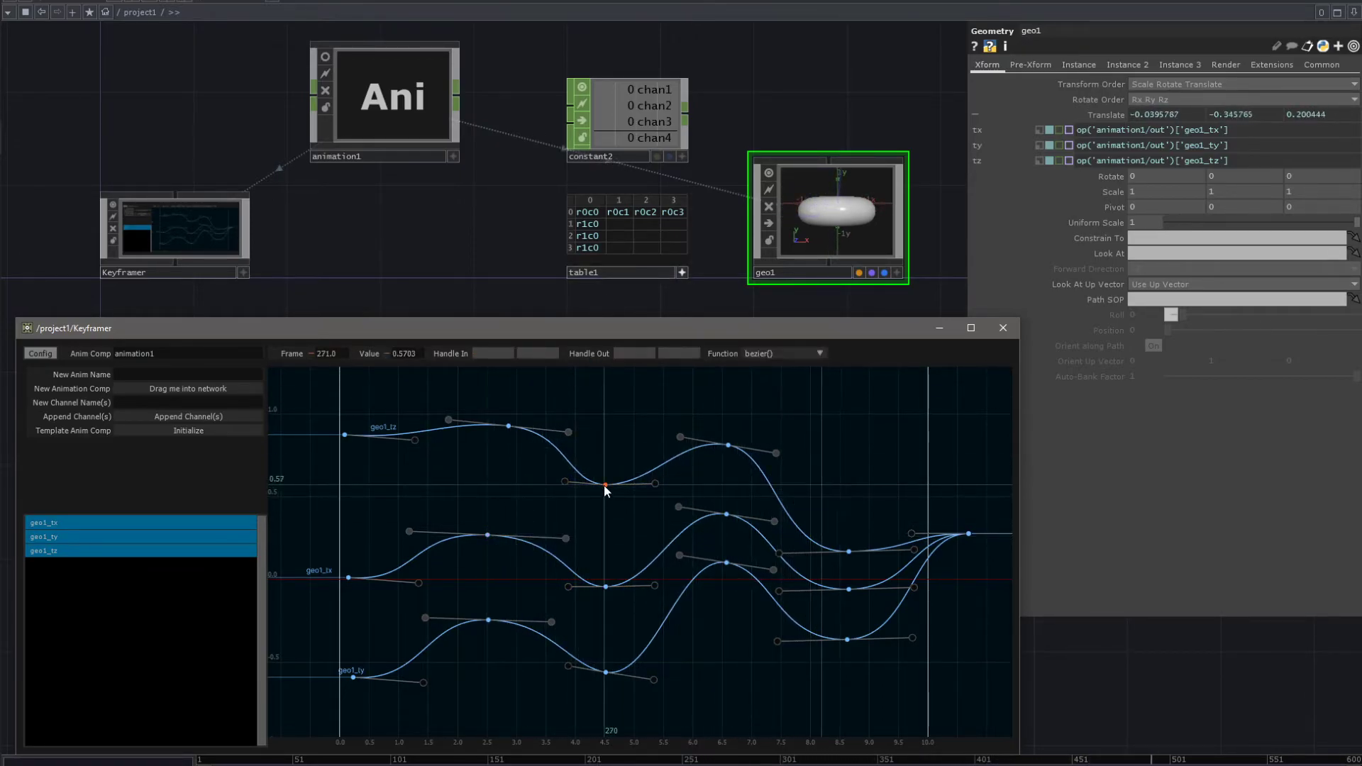
{"action": "left_click", "coordinate": [487, 536], "text": "shift"}
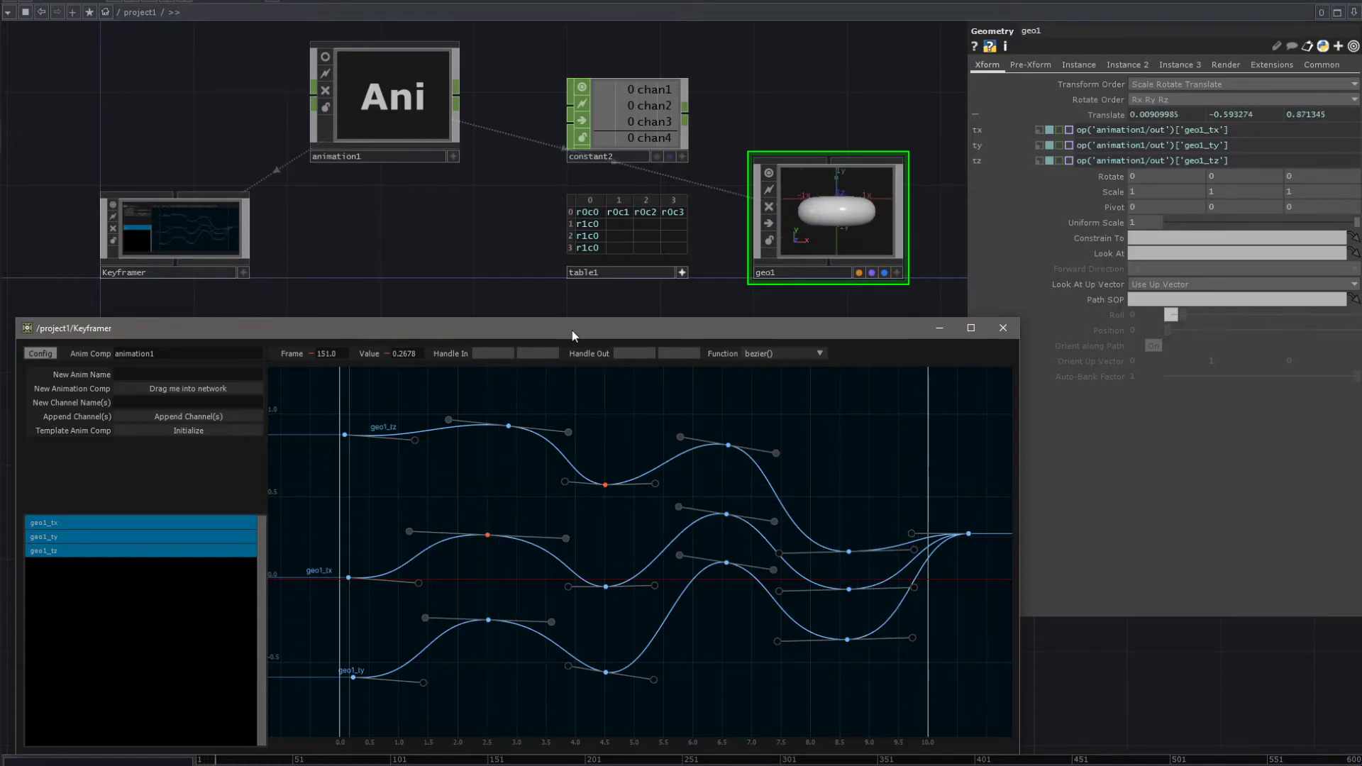
{"action": "left_click_drag", "start_coordinate": [471, 389], "coordinate": [675, 695]}
{"action": "left_click", "coordinate": [485, 438]}
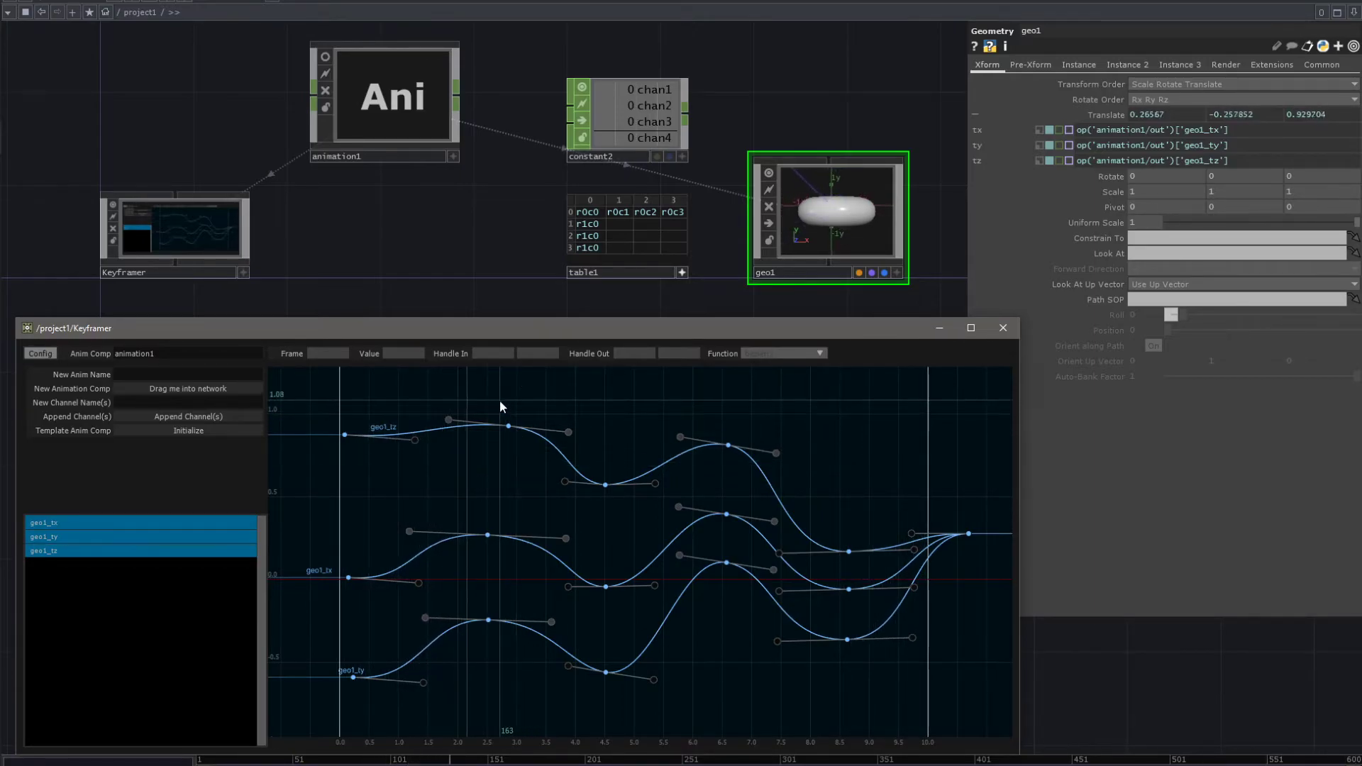
- Select geo1_tz's second and third keyframes with the handles between them and lower both, bringing the third to value 0.511
{"action": "left_click_drag", "start_coordinate": [478, 387], "coordinate": [633, 509]}
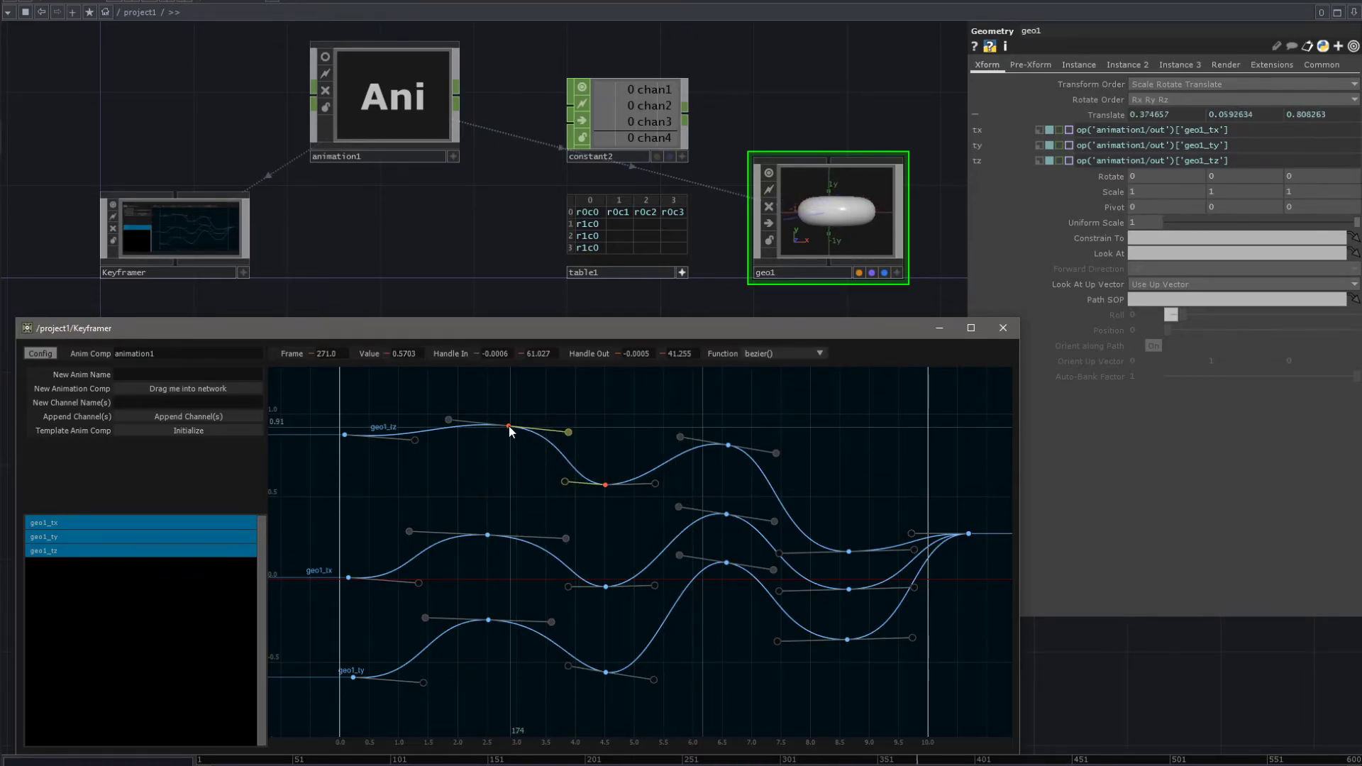
{"action": "left_click_drag", "start_coordinate": [509, 426], "coordinate": [509, 428]}
{"action": "left_click_drag", "start_coordinate": [606, 488], "coordinate": [605, 493]}
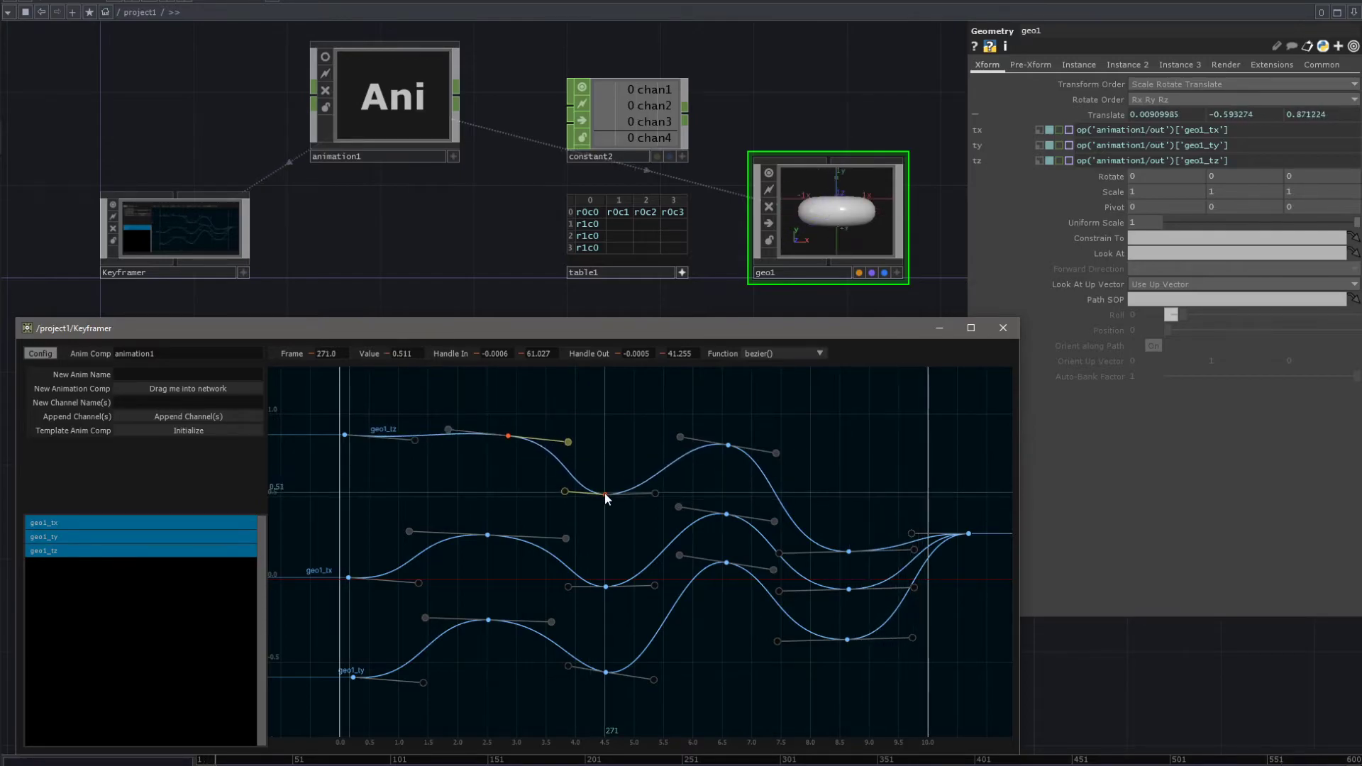
- Add geo1_tz's fourth keyframe to the selection and nudge all three, placing the third at frame 270, value 0.5025; undo any further value change
{"action": "left_click_drag", "start_coordinate": [728, 445], "coordinate": [730, 446], "text": "shift"}
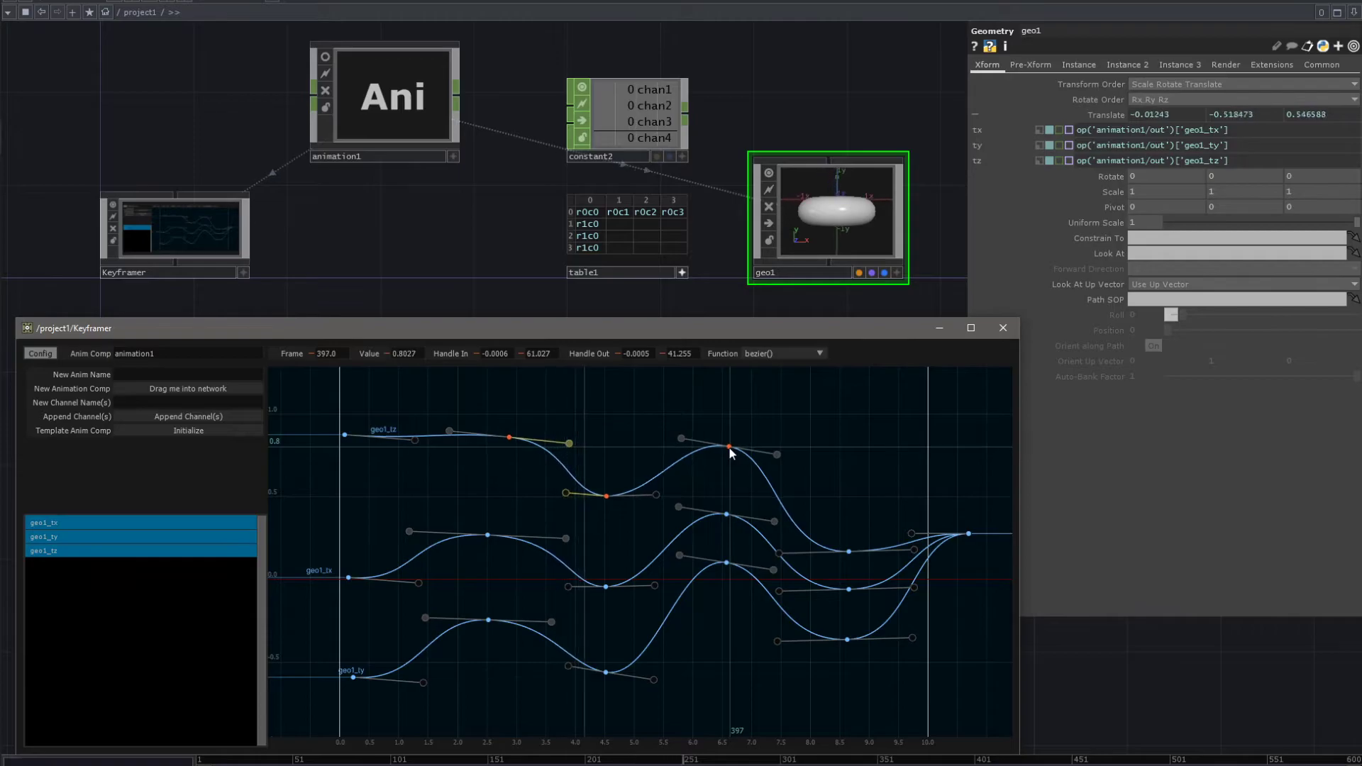
{"action": "left_click_drag", "start_coordinate": [606, 496], "coordinate": [609, 497]}
{"action": "left_click_drag", "start_coordinate": [606, 502], "coordinate": [606, 500]}
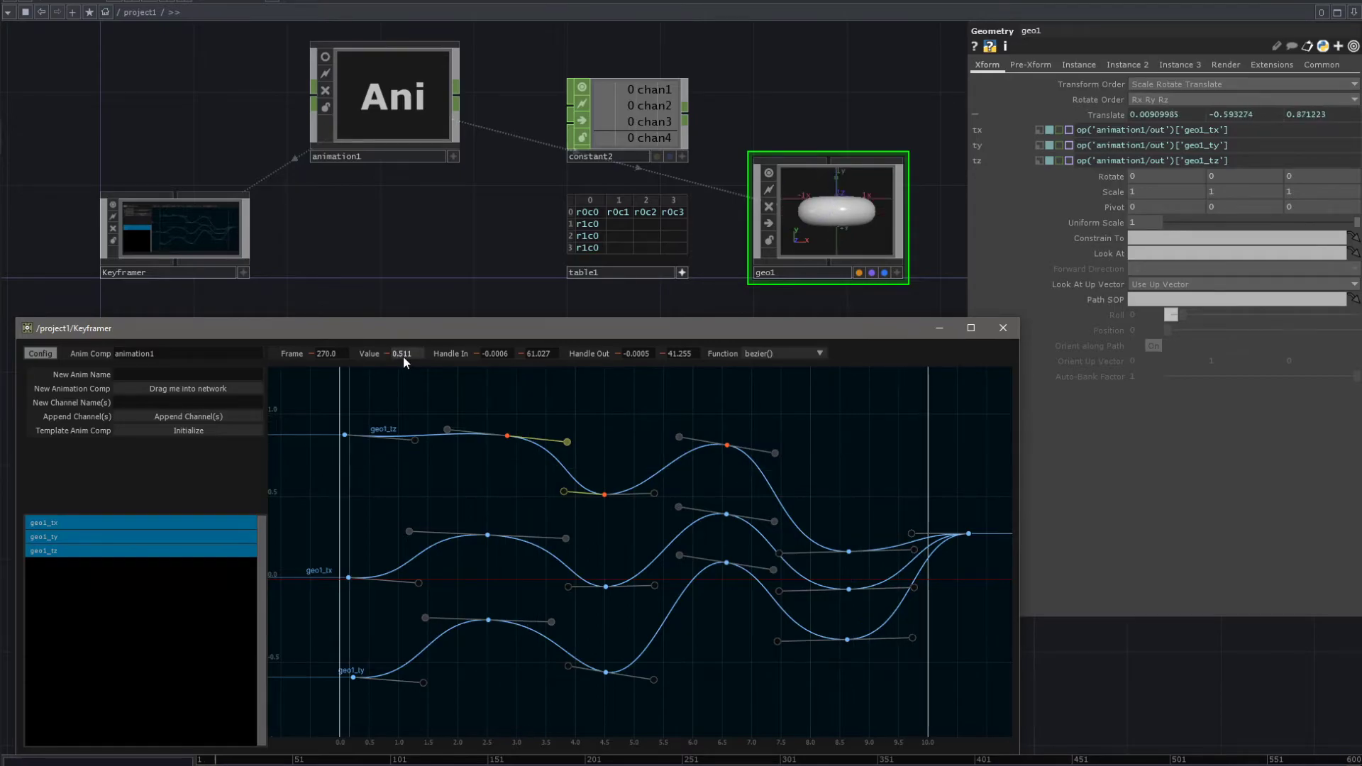
{"action": "left_click_drag", "start_coordinate": [606, 495], "coordinate": [605, 496]}
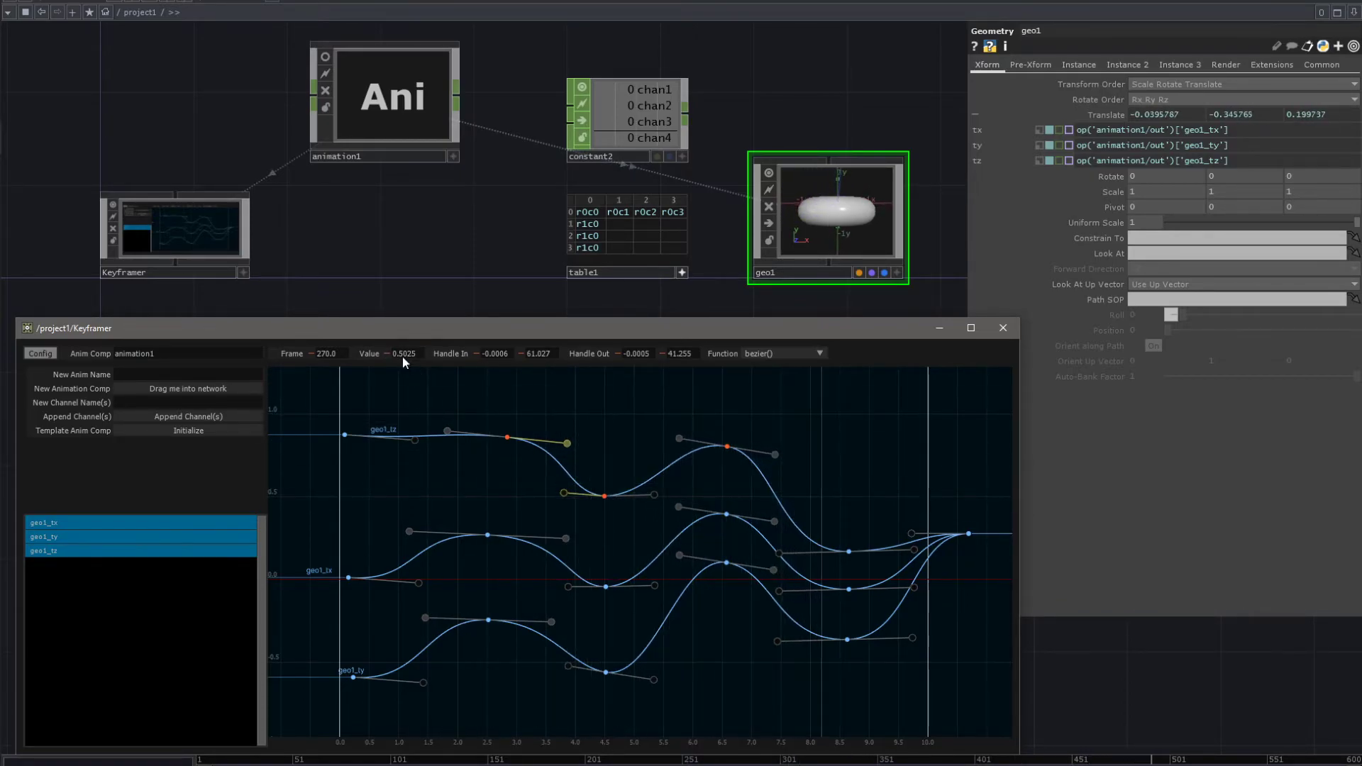
{"action": "mouse_move", "coordinate": [383, 356]}
{"action": "left_mouse_down"}
{"action": "mouse_move", "coordinate": [385, 368]}
{"action": "mouse_move", "coordinate": [389, 316]}
{"action": "mouse_move", "coordinate": [387, 366]}
{"action": "left_mouse_up"}
{"action": "key", "text": "ctrl+z"}
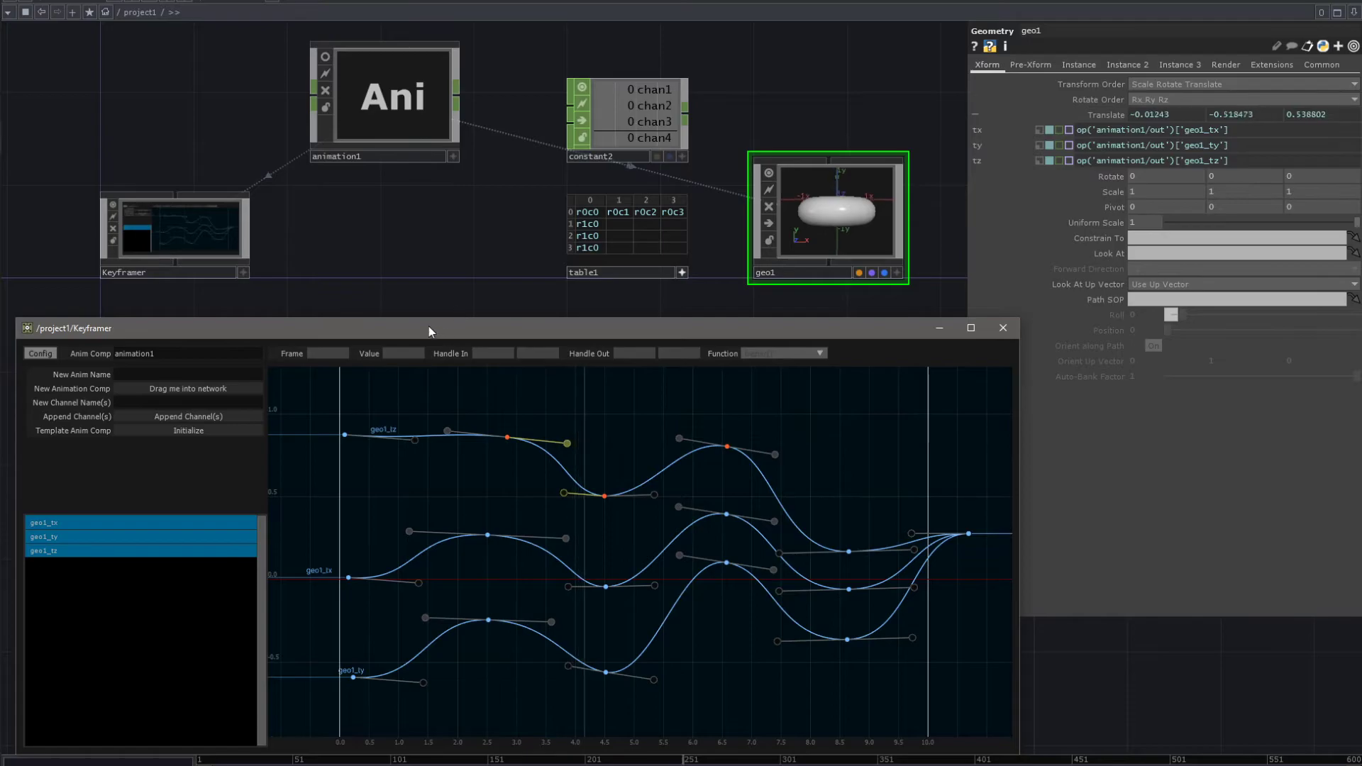
- Select geo1_tz's second to fourth keyframes without the third keyframe's handles and examine the shared field values
{"action": "left_click_drag", "start_coordinate": [501, 405], "coordinate": [773, 514]}
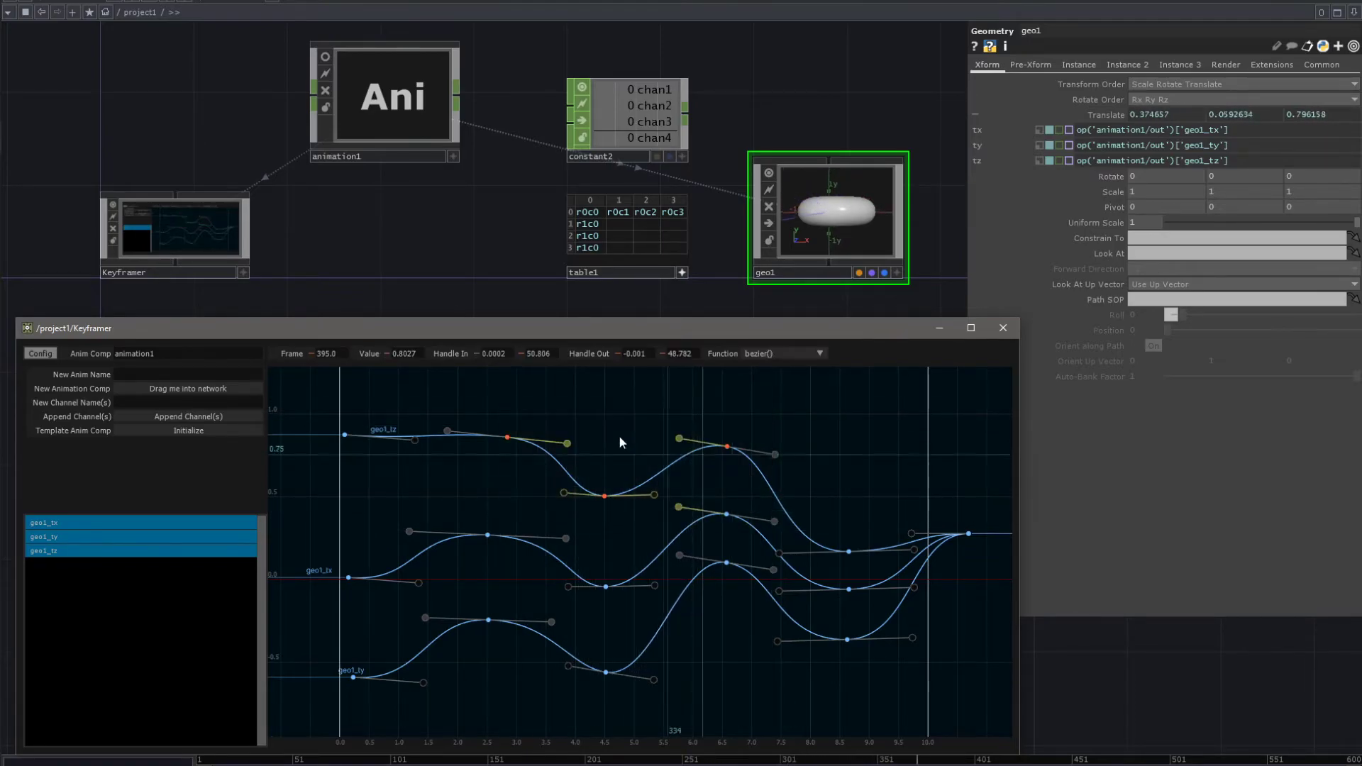
{"action": "left_click_drag", "start_coordinate": [487, 425], "coordinate": [752, 479]}
{"action": "left_click_drag", "start_coordinate": [635, 522], "coordinate": [579, 477]}
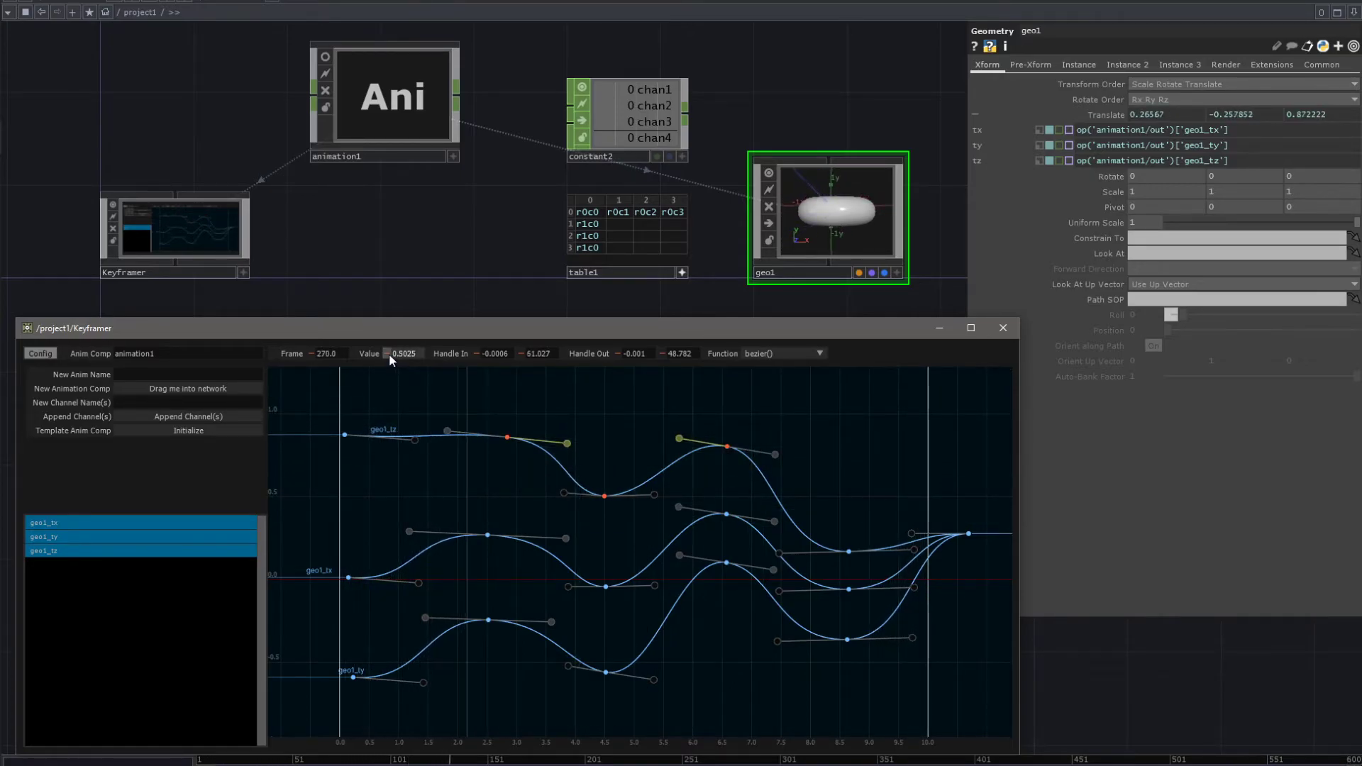
- Align the second keyframes of all channels on frame 152.15 and shorten geo1_tx's outgoing handle there to about 68.218
{"action": "left_click_drag", "start_coordinate": [463, 412], "coordinate": [533, 636]}
{"action": "mouse_move", "coordinate": [314, 352]}
{"action": "left_mouse_down"}
{"action": "mouse_move", "coordinate": [314, 378]}
{"action": "mouse_move", "coordinate": [313, 327]}
{"action": "mouse_move", "coordinate": [312, 367]}
{"action": "mouse_move", "coordinate": [313, 342]}
{"action": "mouse_move", "coordinate": [313, 355]}
{"action": "left_mouse_up"}
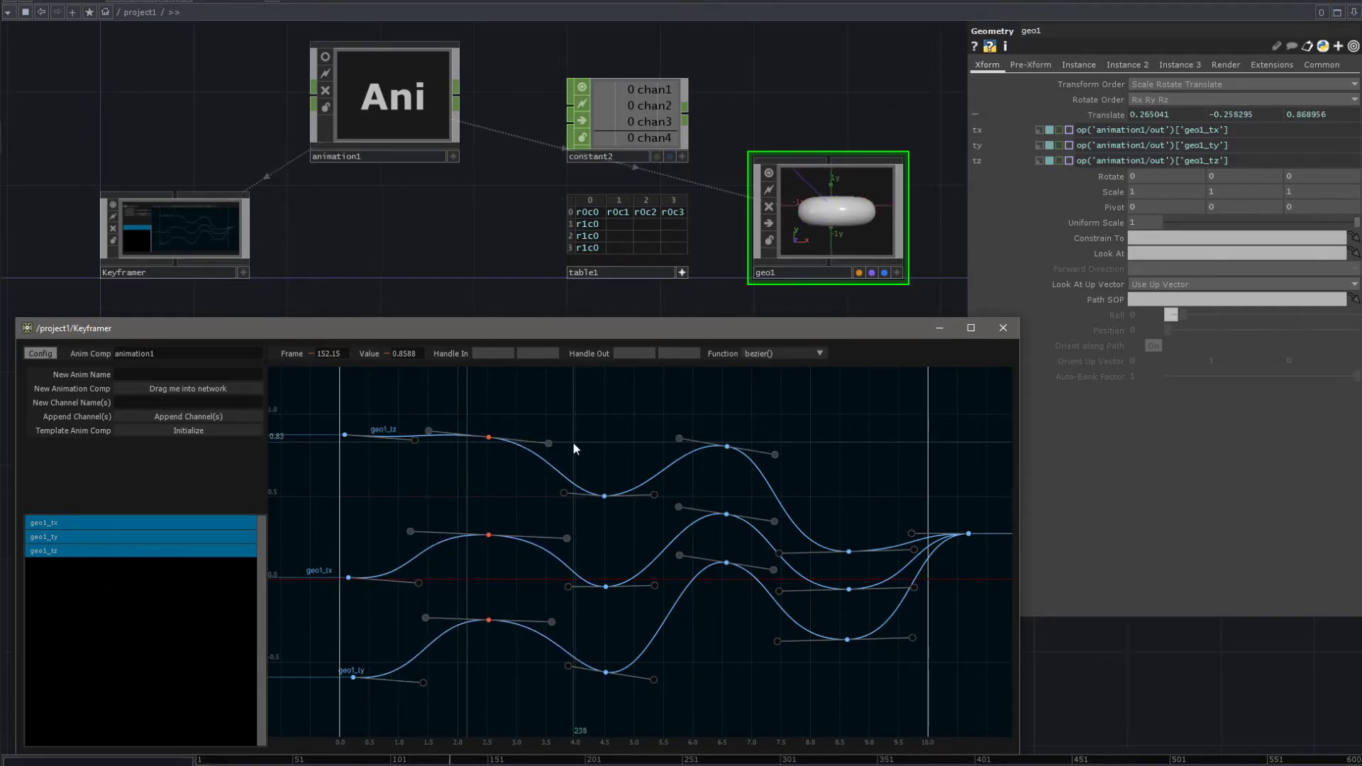
{"action": "left_click", "coordinate": [567, 539]}
{"action": "left_click_drag", "start_coordinate": [569, 539], "coordinate": [555, 538]}
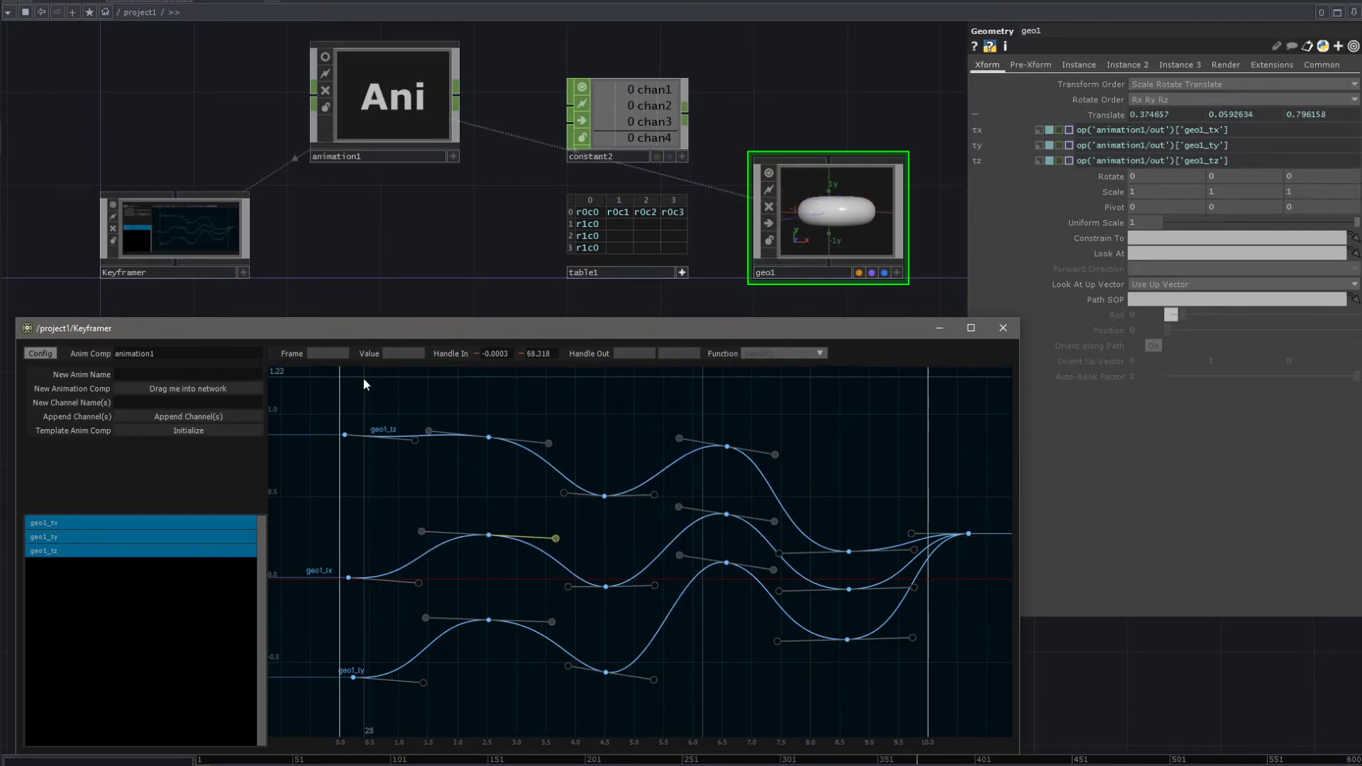
- Shift the second keyframes of all channels together to an earlier frame and tilt their outgoing handles slightly upward
{"action": "left_click_drag", "start_coordinate": [456, 418], "coordinate": [521, 659]}
{"action": "left_click_drag", "start_coordinate": [315, 355], "coordinate": [353, 388]}
{"action": "left_click_drag", "start_coordinate": [497, 410], "coordinate": [547, 635]}
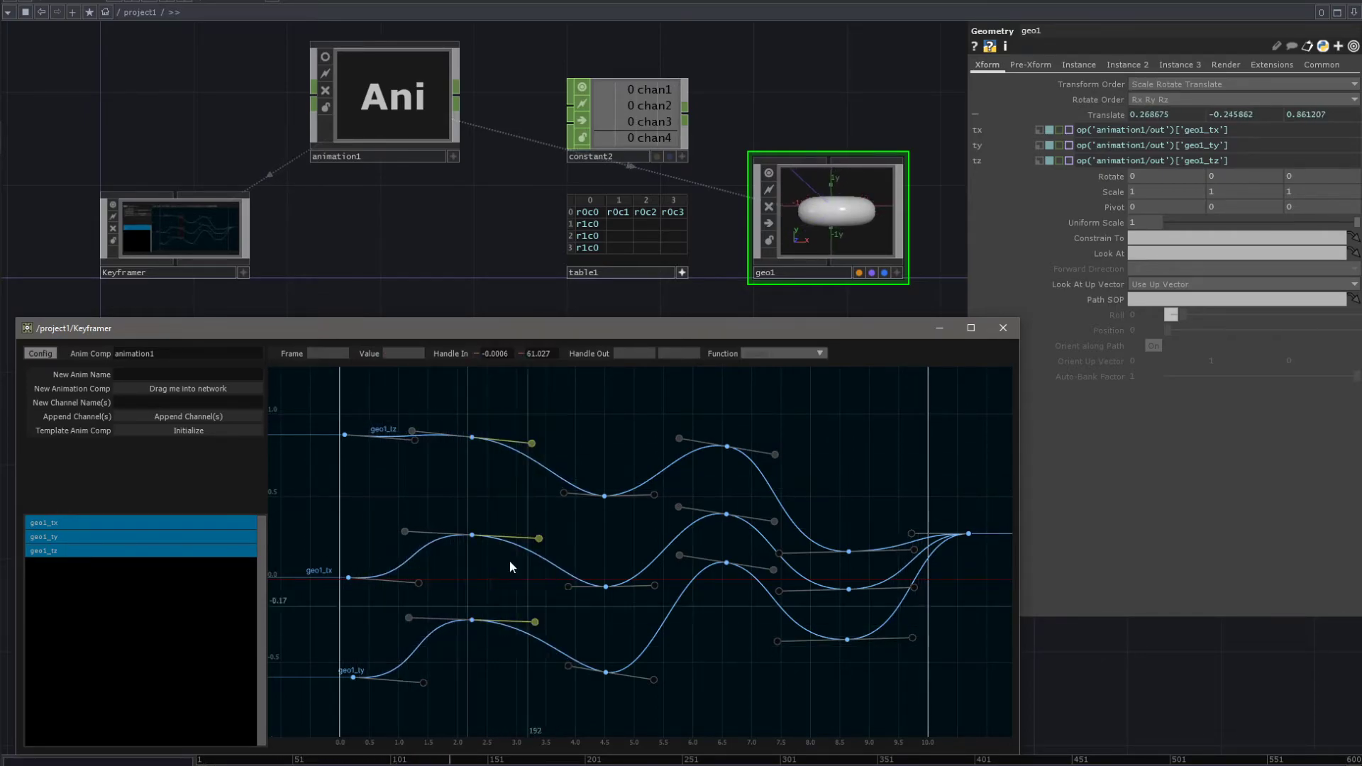
{"action": "left_click_drag", "start_coordinate": [483, 353], "coordinate": [480, 312]}
- Select the third to fifth keyframes and handles of all channels and vary the Handle In slope together, ending at -0.0006
{"action": "left_click_drag", "start_coordinate": [497, 377], "coordinate": [840, 705]}
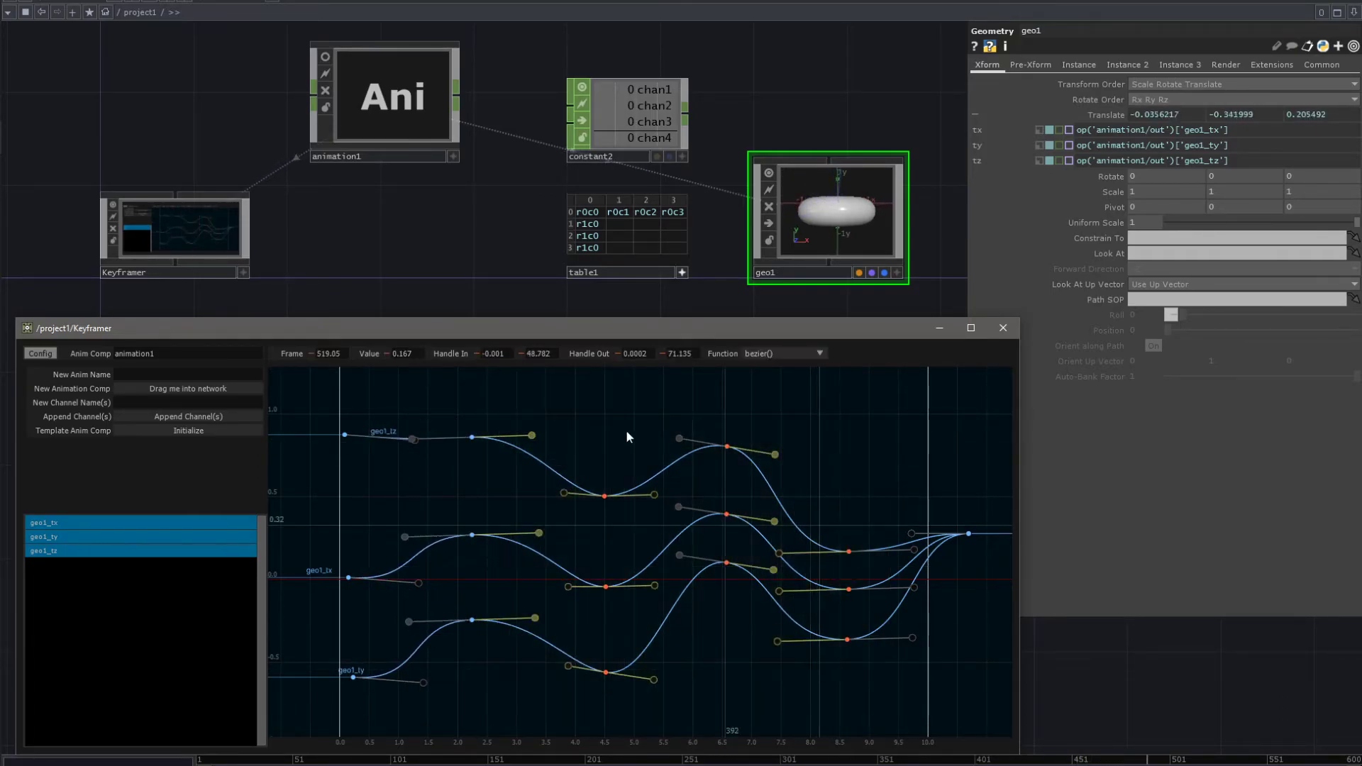
{"action": "left_click_drag", "start_coordinate": [481, 353], "coordinate": [468, 317]}
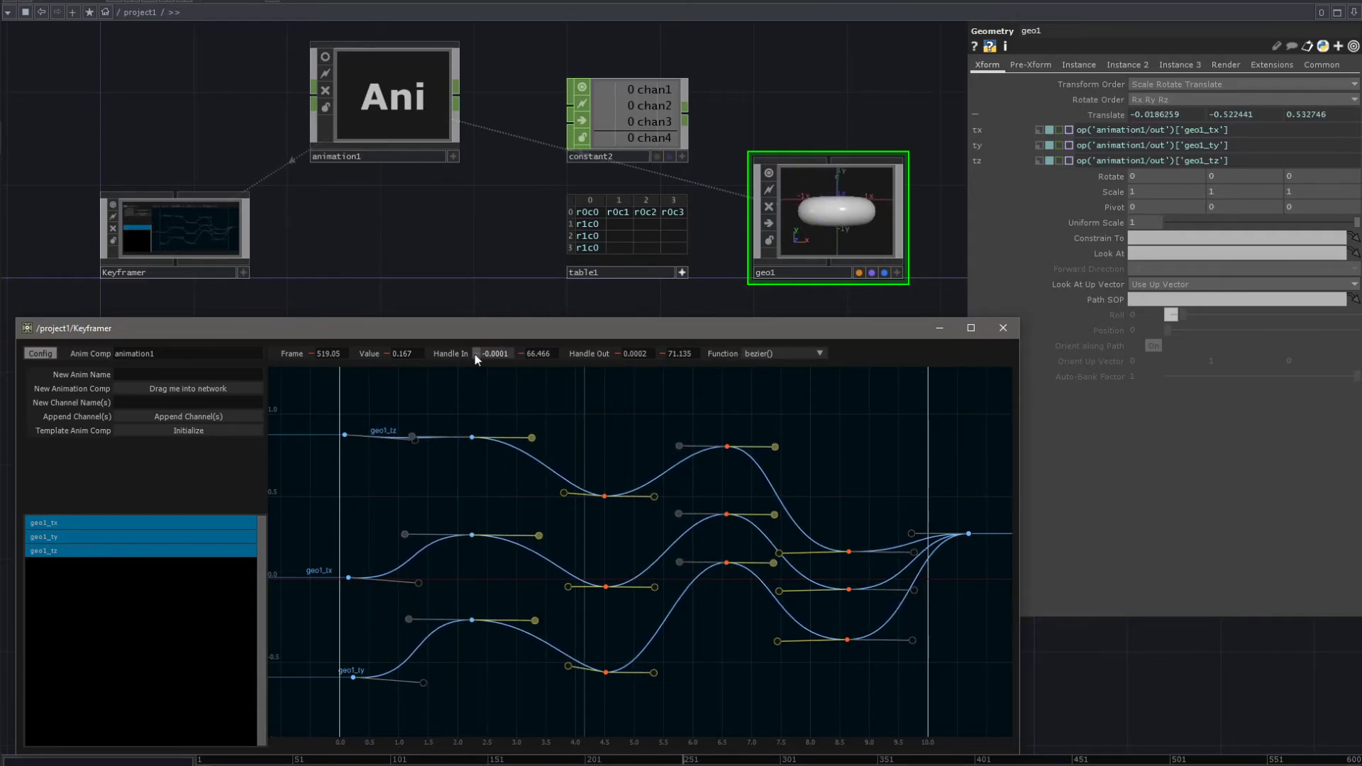
{"action": "left_click_drag", "start_coordinate": [475, 443], "coordinate": [471, 216]}
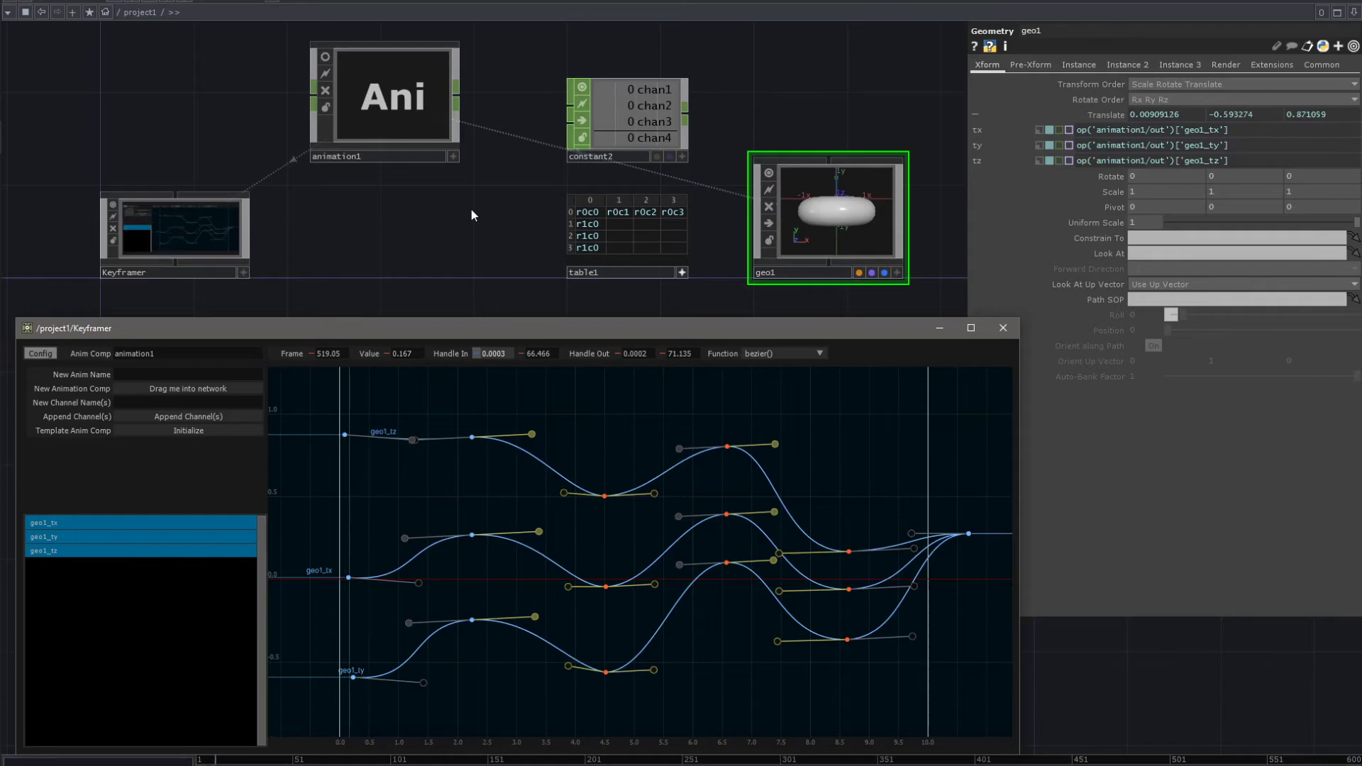
{"action": "left_click_drag", "start_coordinate": [471, 210], "coordinate": [473, 664]}
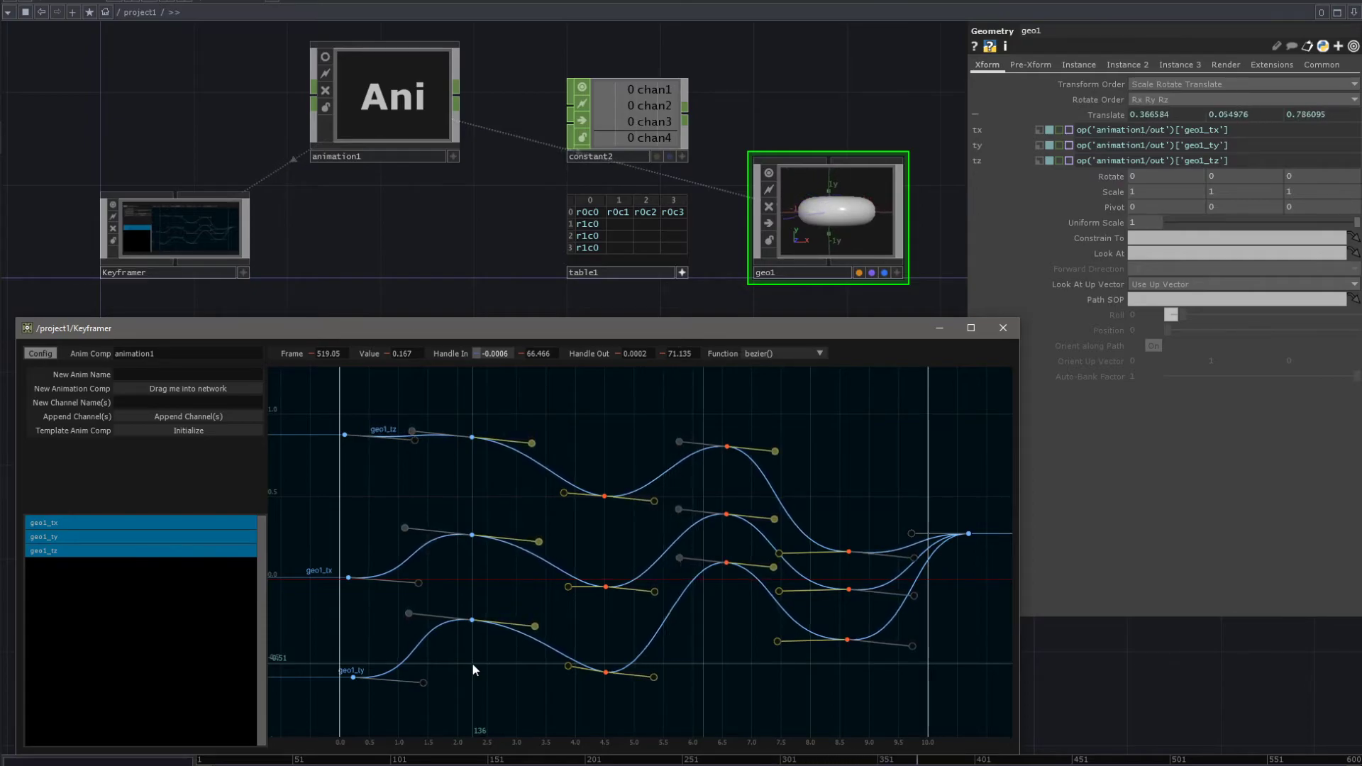
- Set the shared Handle In slope of the selected keyframes to -0.0 to level their handles
{"action": "left_click_drag", "start_coordinate": [473, 664], "coordinate": [461, 333]}
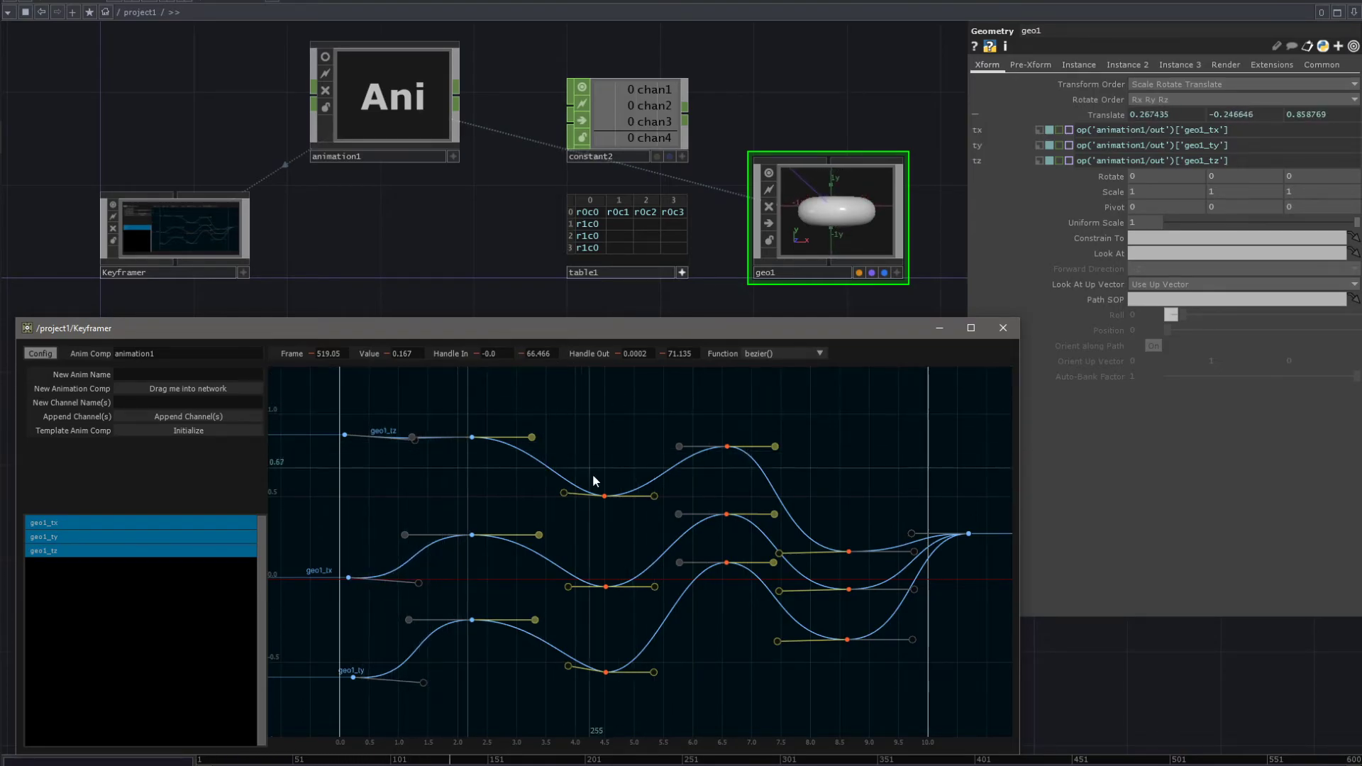
- Try levelling geo1_tz's first four keyframes at a shared value of 0.7733, then undo it and clear the selection
{"action": "left_click_drag", "start_coordinate": [306, 406], "coordinate": [790, 502]}
{"action": "mouse_move", "coordinate": [385, 355]}
{"action": "left_mouse_down"}
{"action": "mouse_move", "coordinate": [384, 385]}
{"action": "mouse_move", "coordinate": [381, 352]}
{"action": "left_mouse_up"}
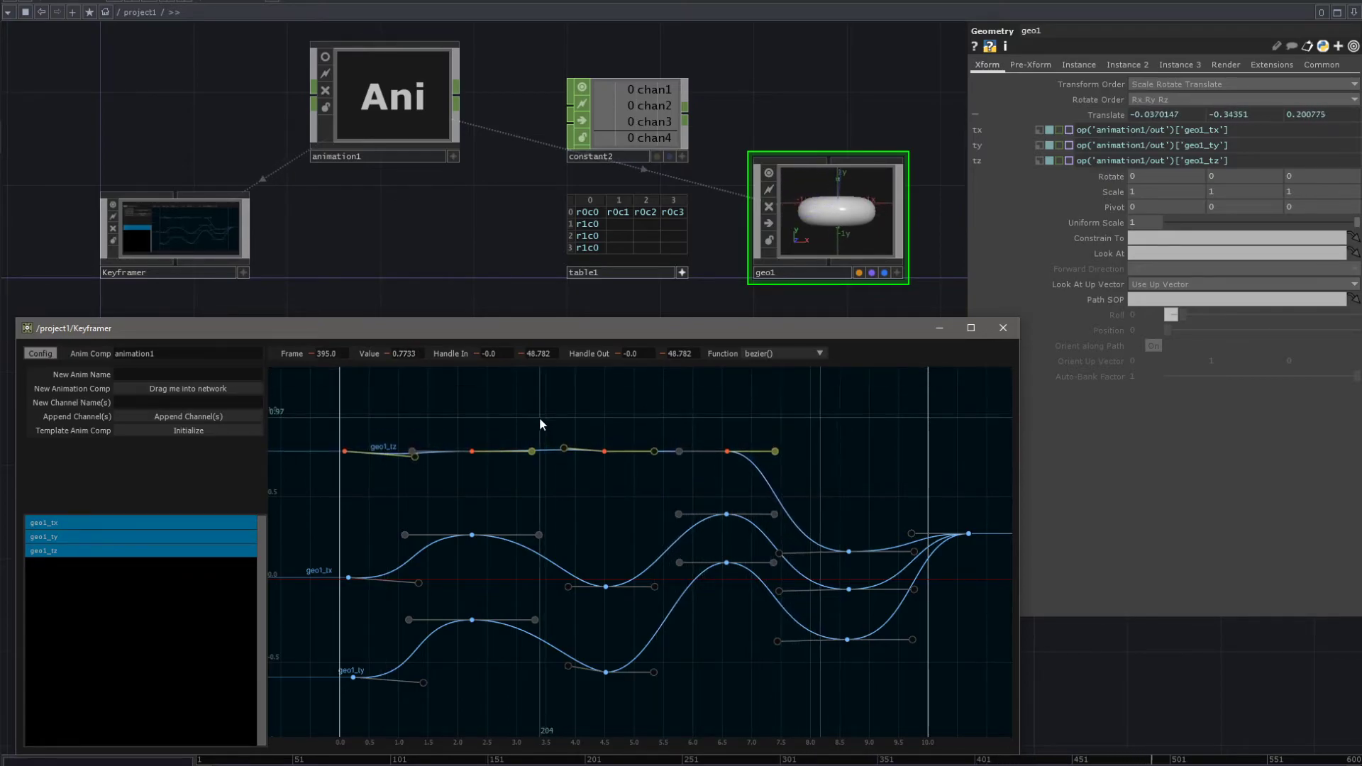
{"action": "key", "text": "ctrl+z"}
{"action": "left_click", "coordinate": [422, 407]}
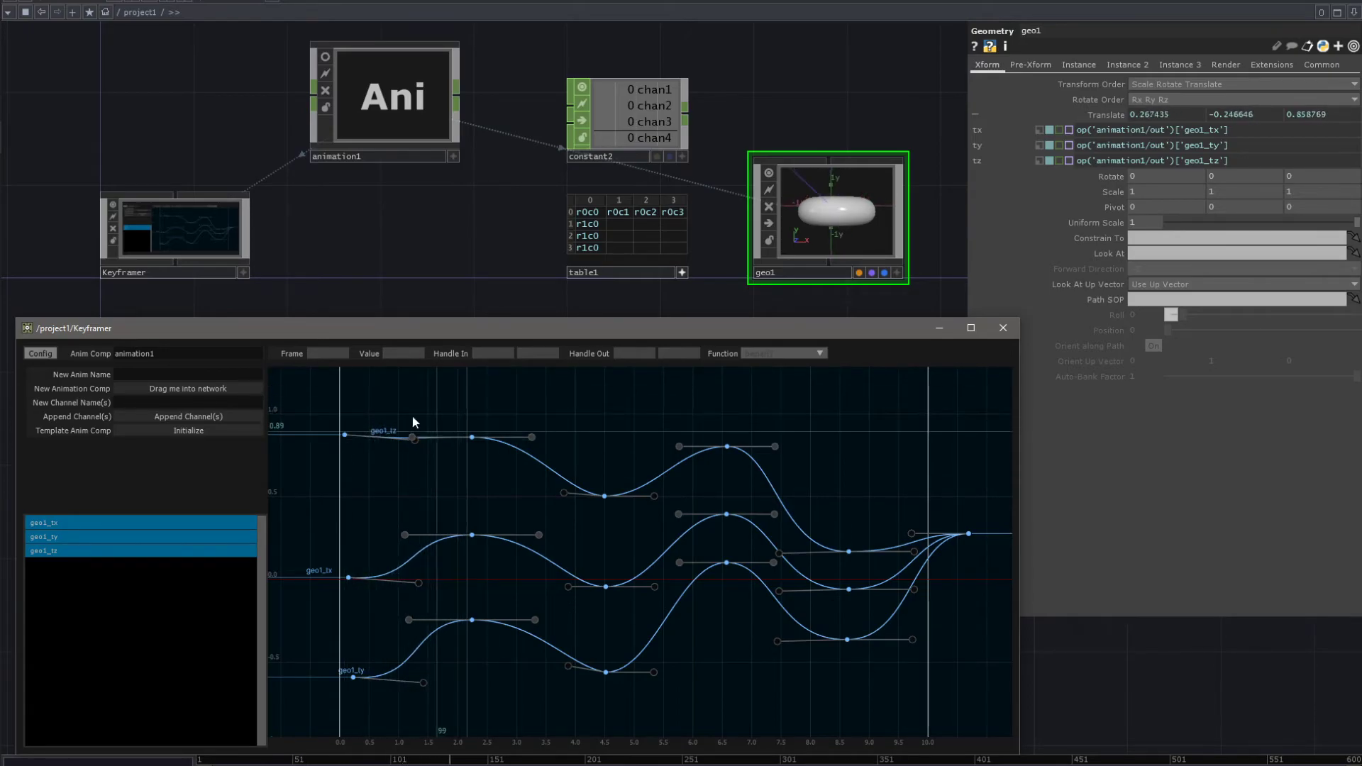
- Move geo1_tz's second keyframe slightly up, the first down to about 0.577, the third to about 0.575 and the fourth to about 0.832
{"action": "left_click_drag", "start_coordinate": [472, 437], "coordinate": [470, 426]}
{"action": "left_click_drag", "start_coordinate": [346, 433], "coordinate": [344, 484]}
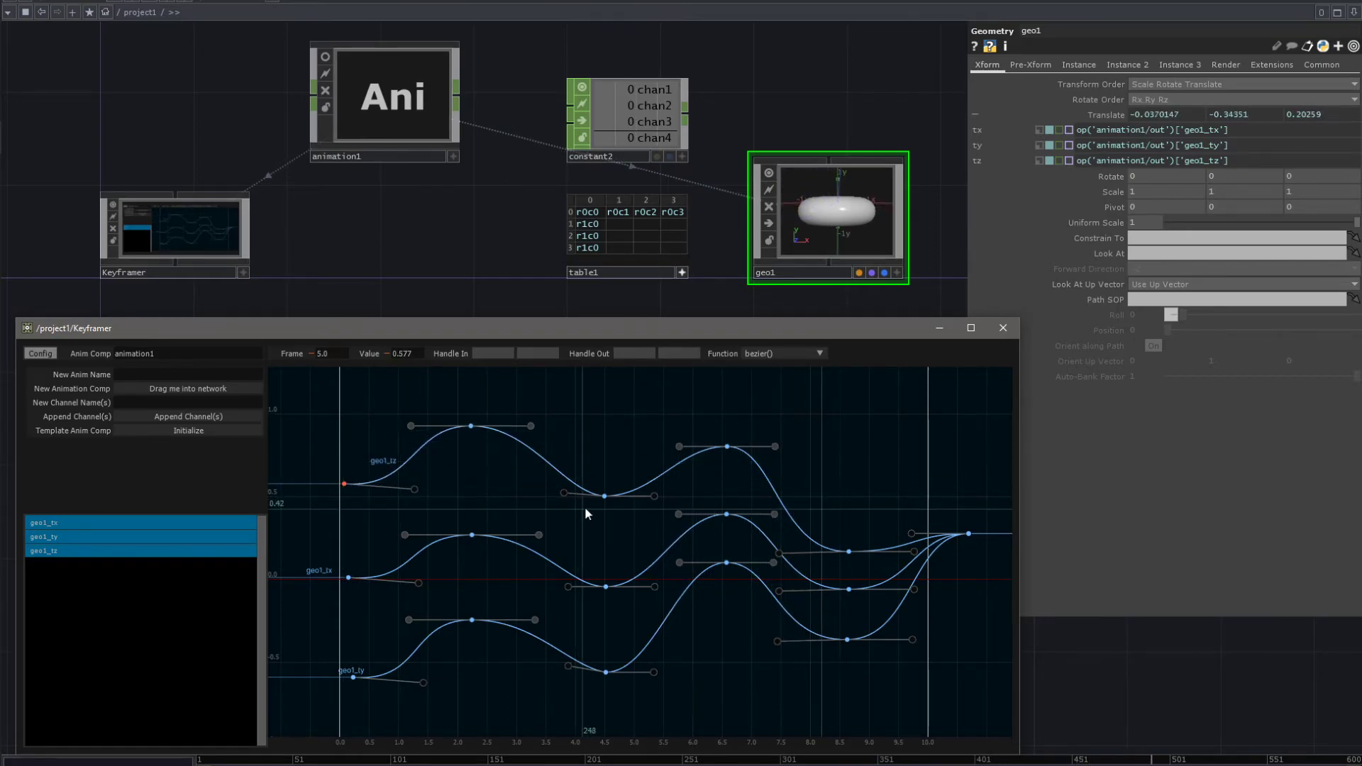
{"action": "left_click_drag", "start_coordinate": [605, 495], "coordinate": [602, 483]}
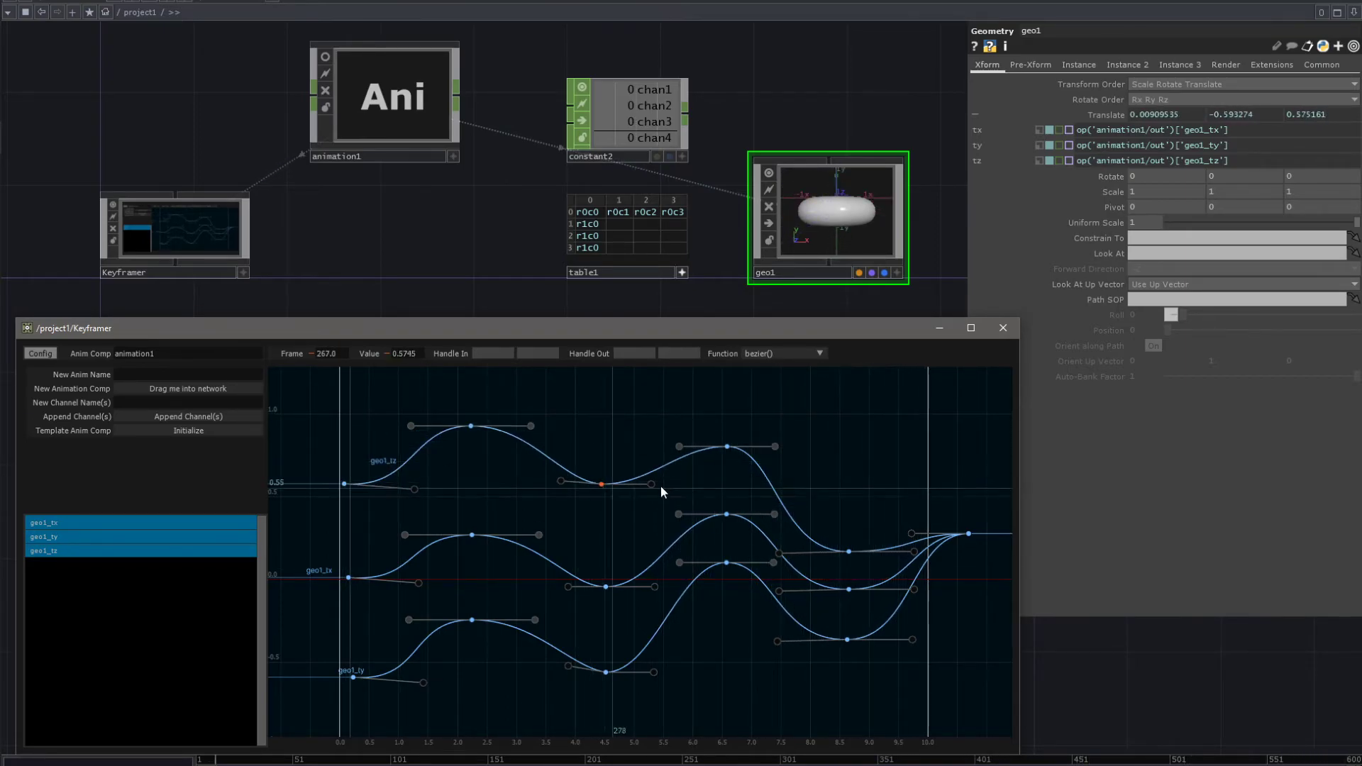
{"action": "left_click_drag", "start_coordinate": [726, 446], "coordinate": [727, 440]}
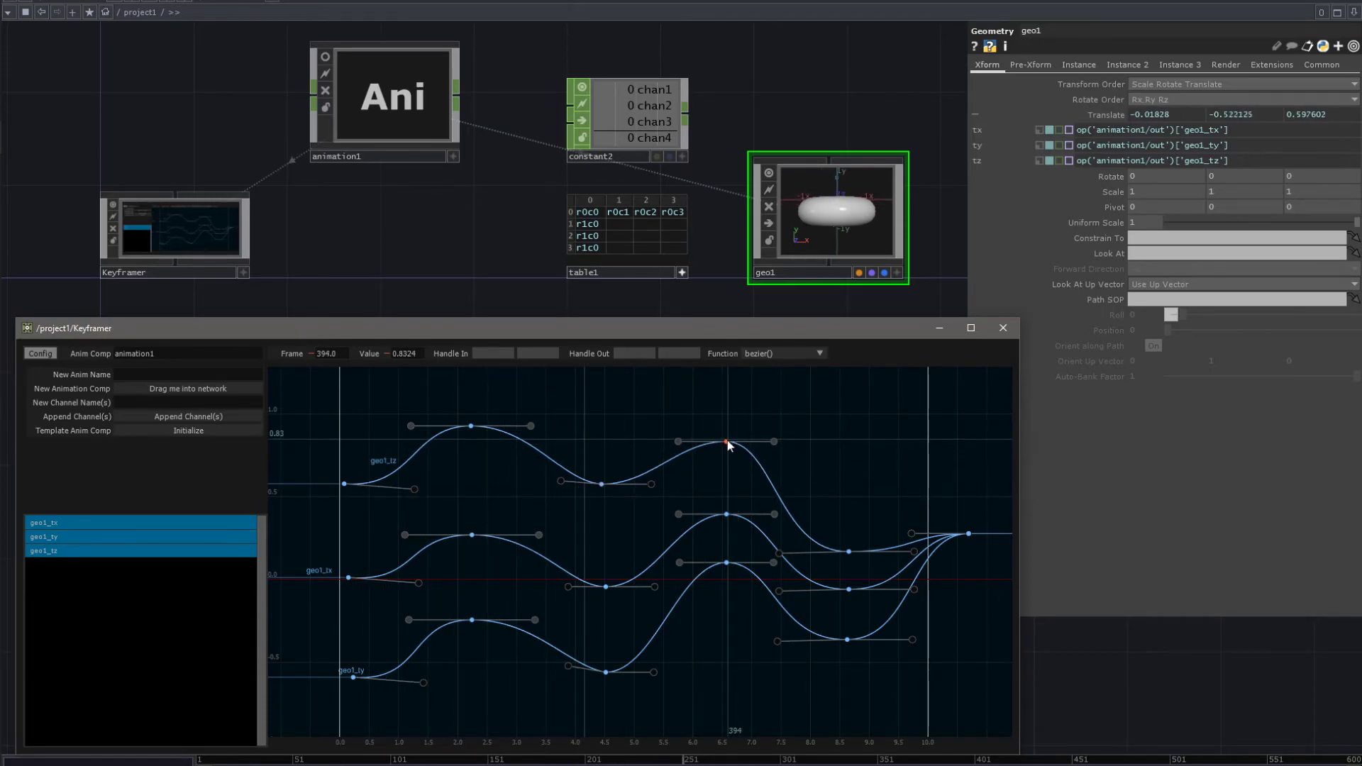
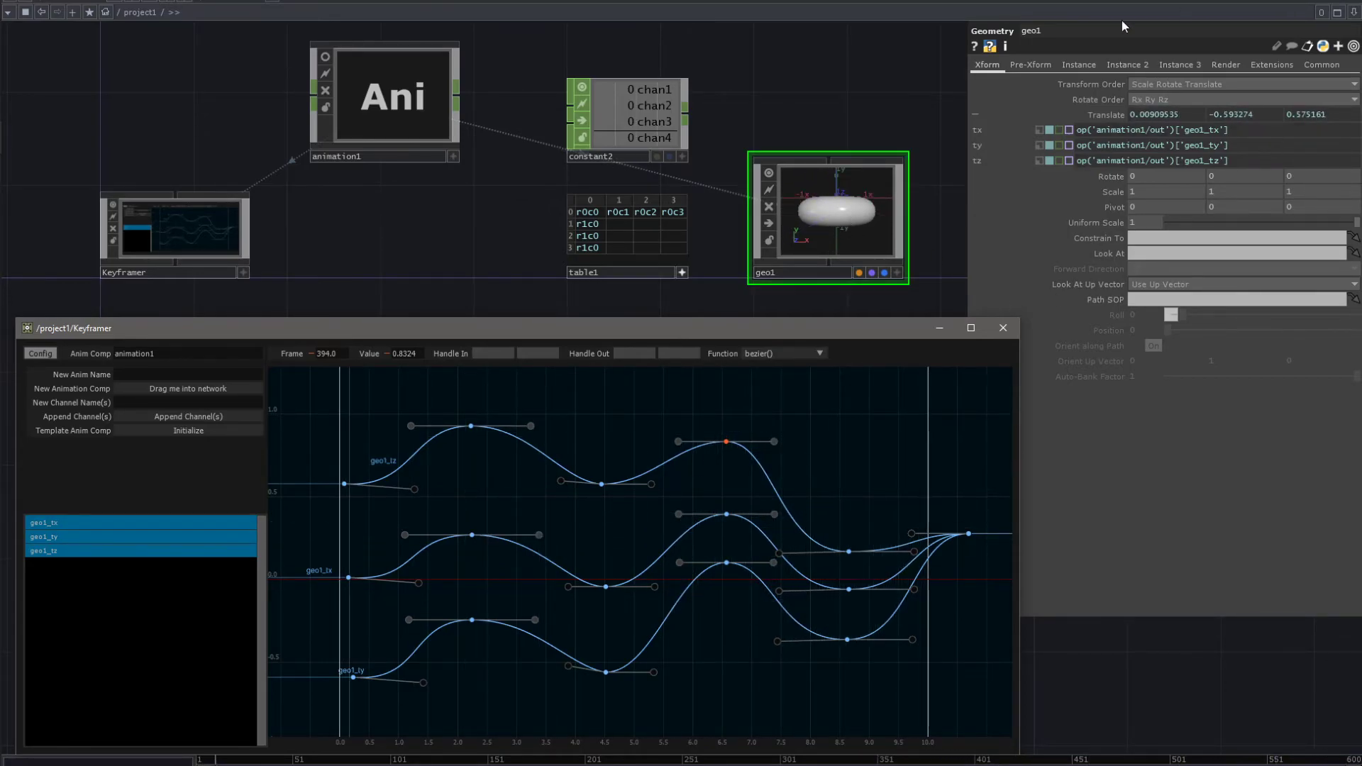
- Open the doc text inside the Keyframer component in an enlarged separate viewer and read its features and controls
{"action": "double_click", "coordinate": [209, 236]}
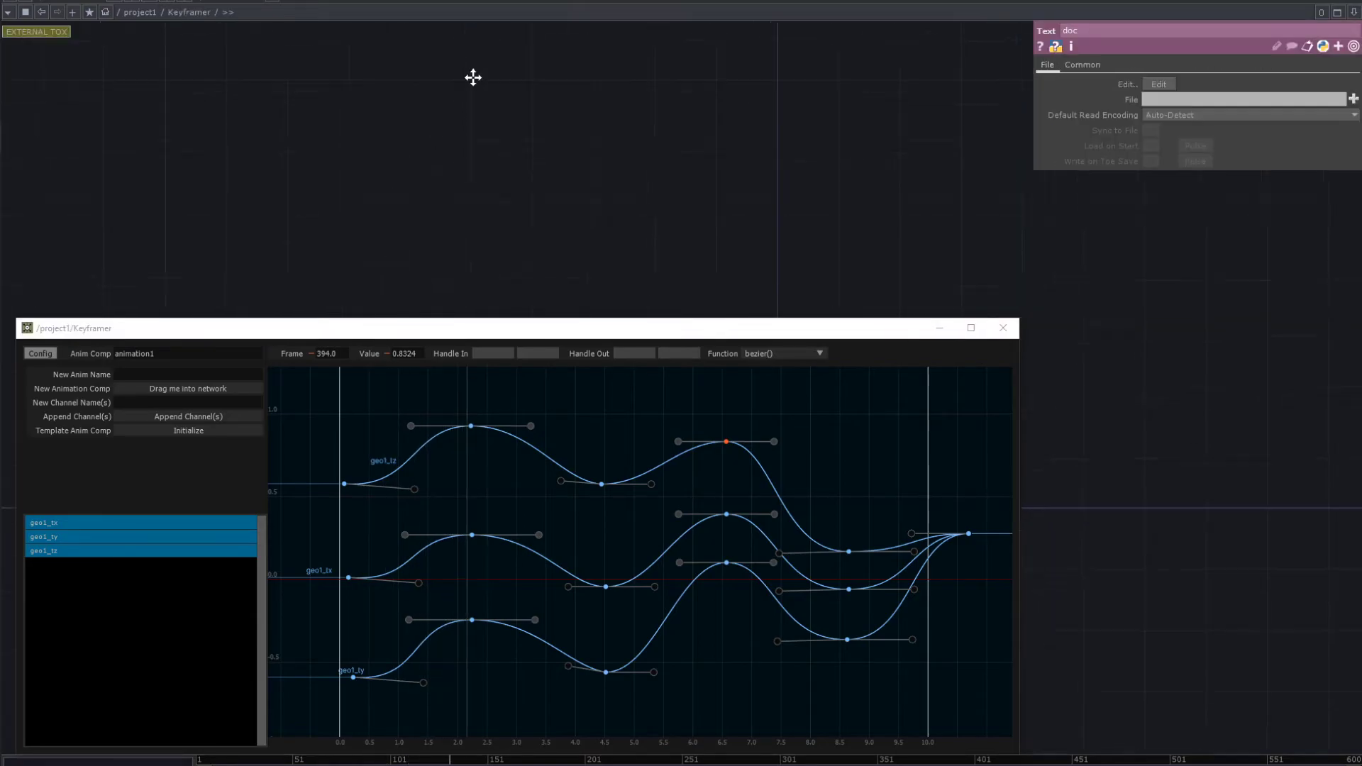
{"action": "right_click", "coordinate": [566, 189]}
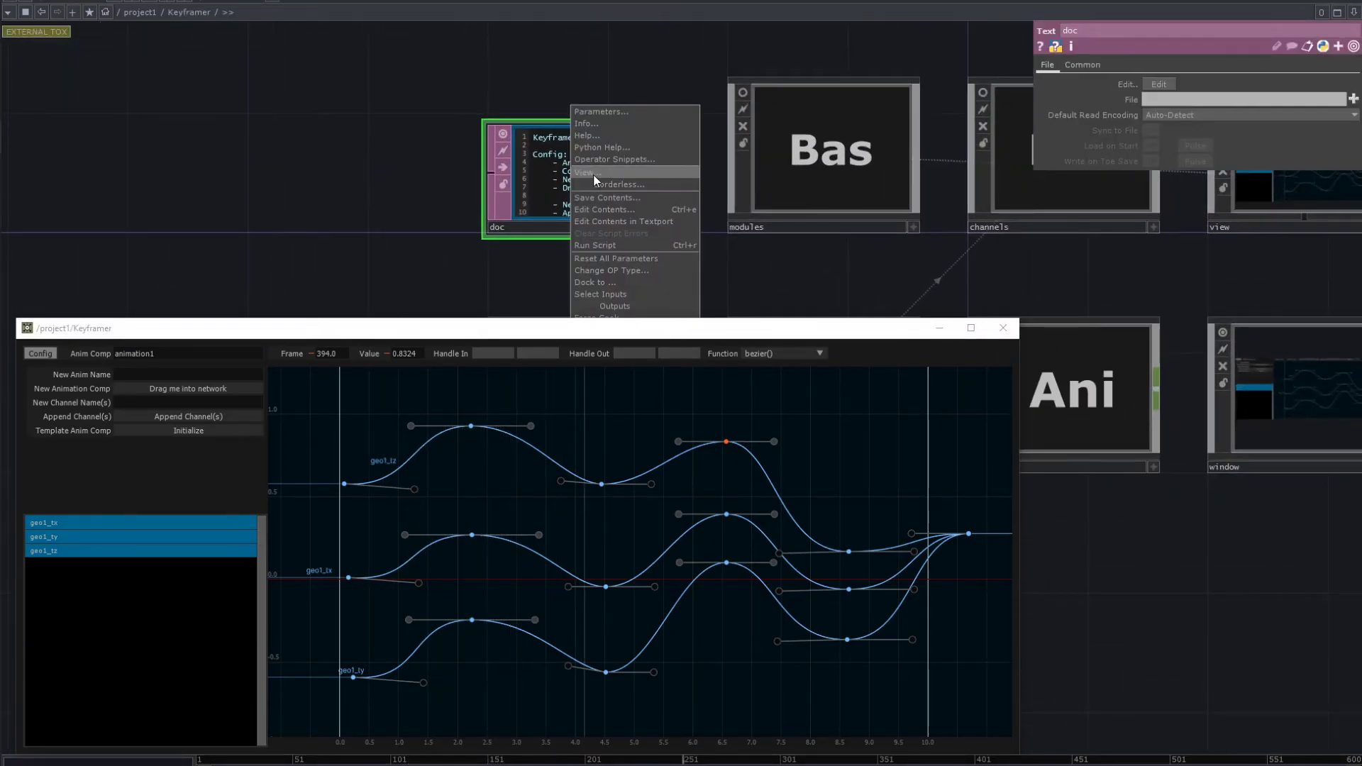
{"action": "left_click", "coordinate": [593, 175]}
{"action": "left_click_drag", "start_coordinate": [552, 74], "coordinate": [1130, 26]}
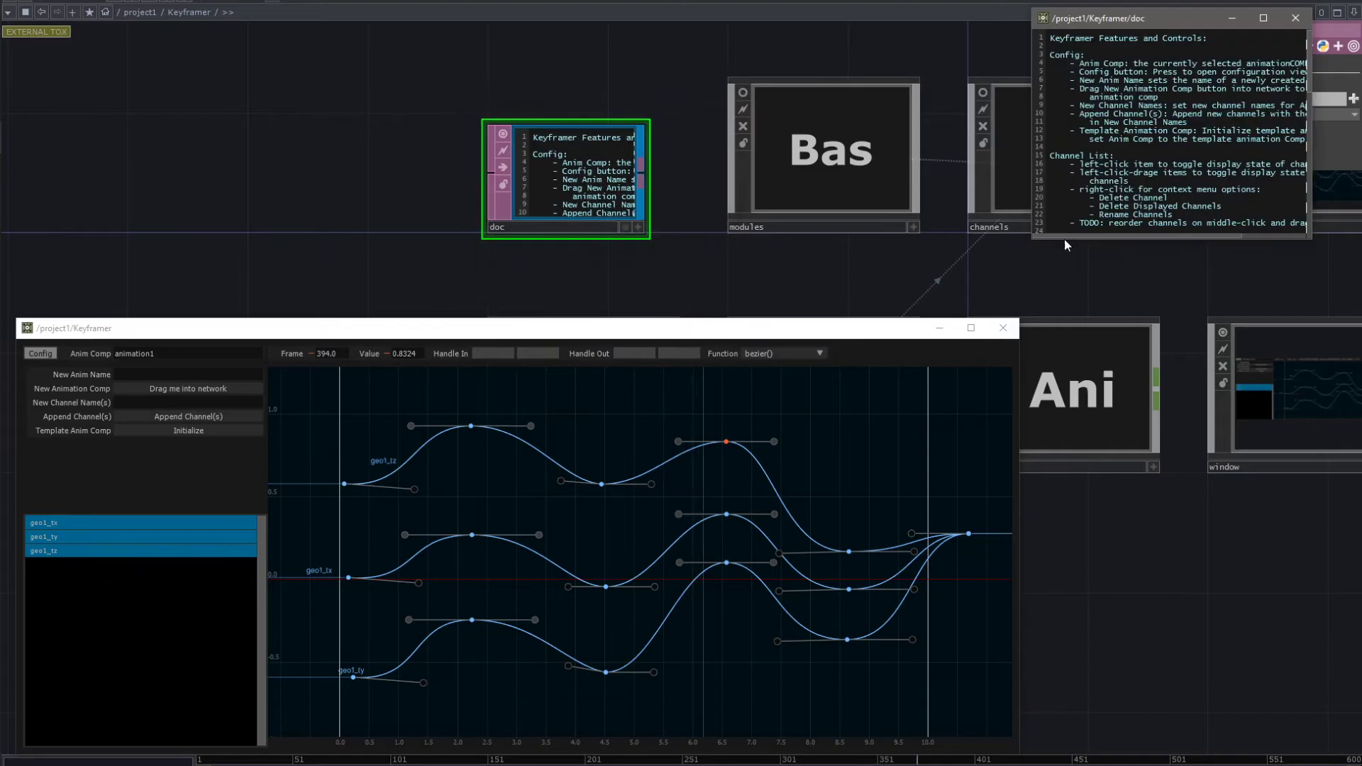
{"action": "left_click_drag", "start_coordinate": [1029, 242], "coordinate": [742, 761]}
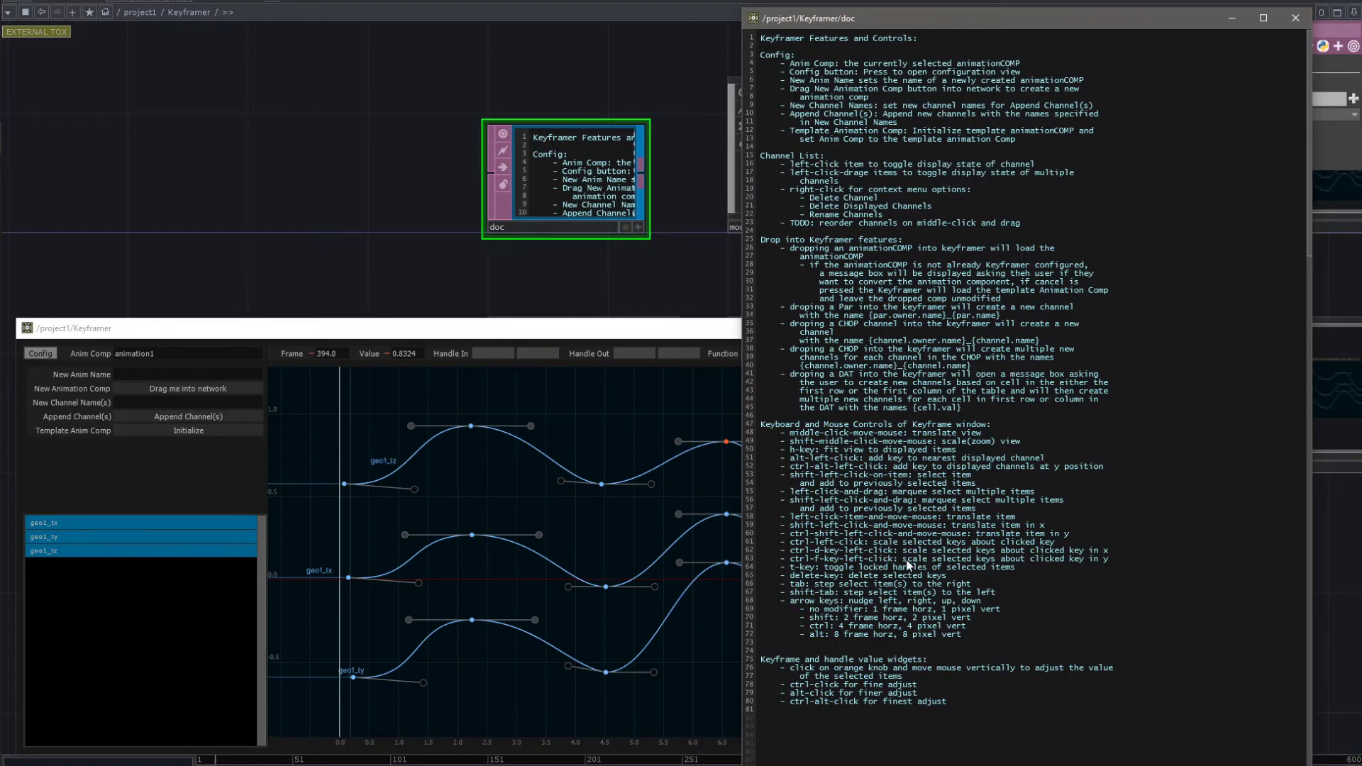
{"action": "left_click_drag", "start_coordinate": [991, 638], "coordinate": [757, 425]}
{"action": "left_click", "coordinate": [855, 399]}
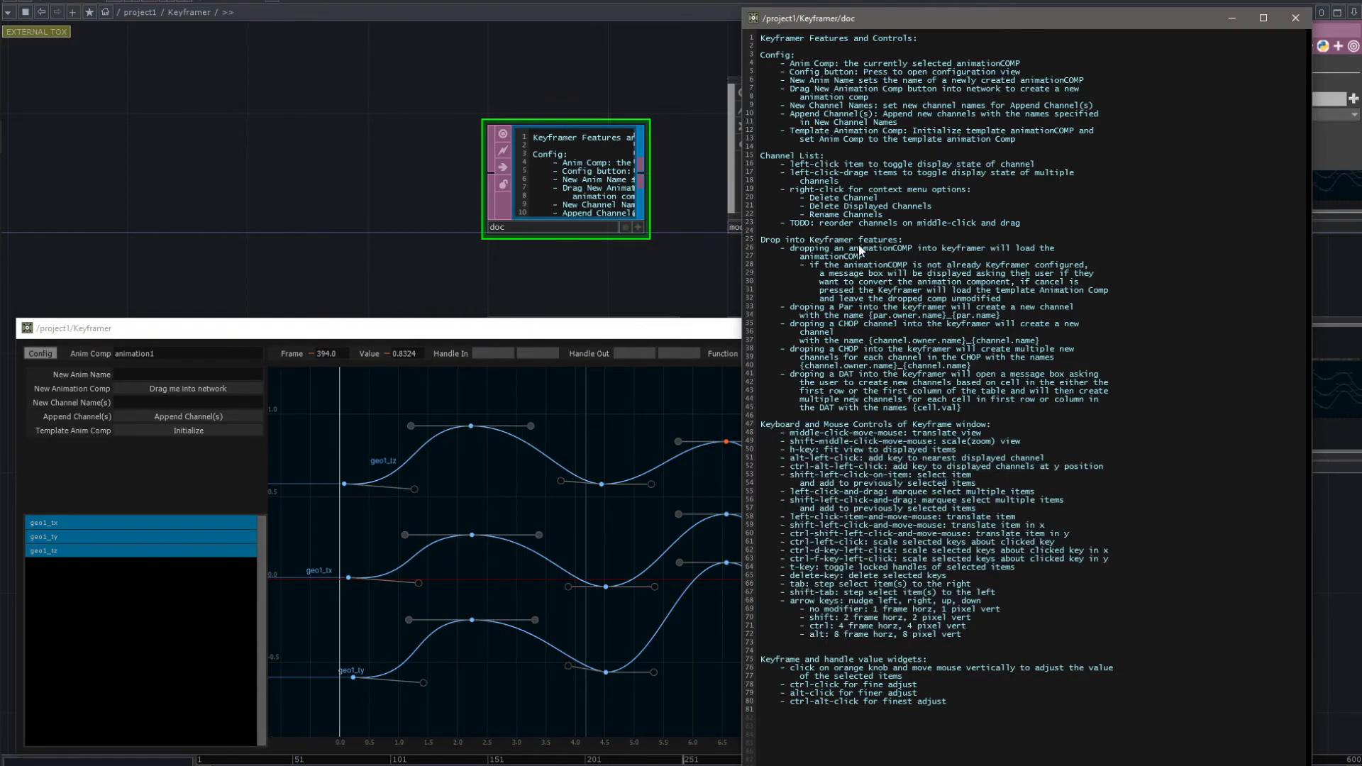
{"action": "left_click_drag", "start_coordinate": [1098, 144], "coordinate": [785, 73]}
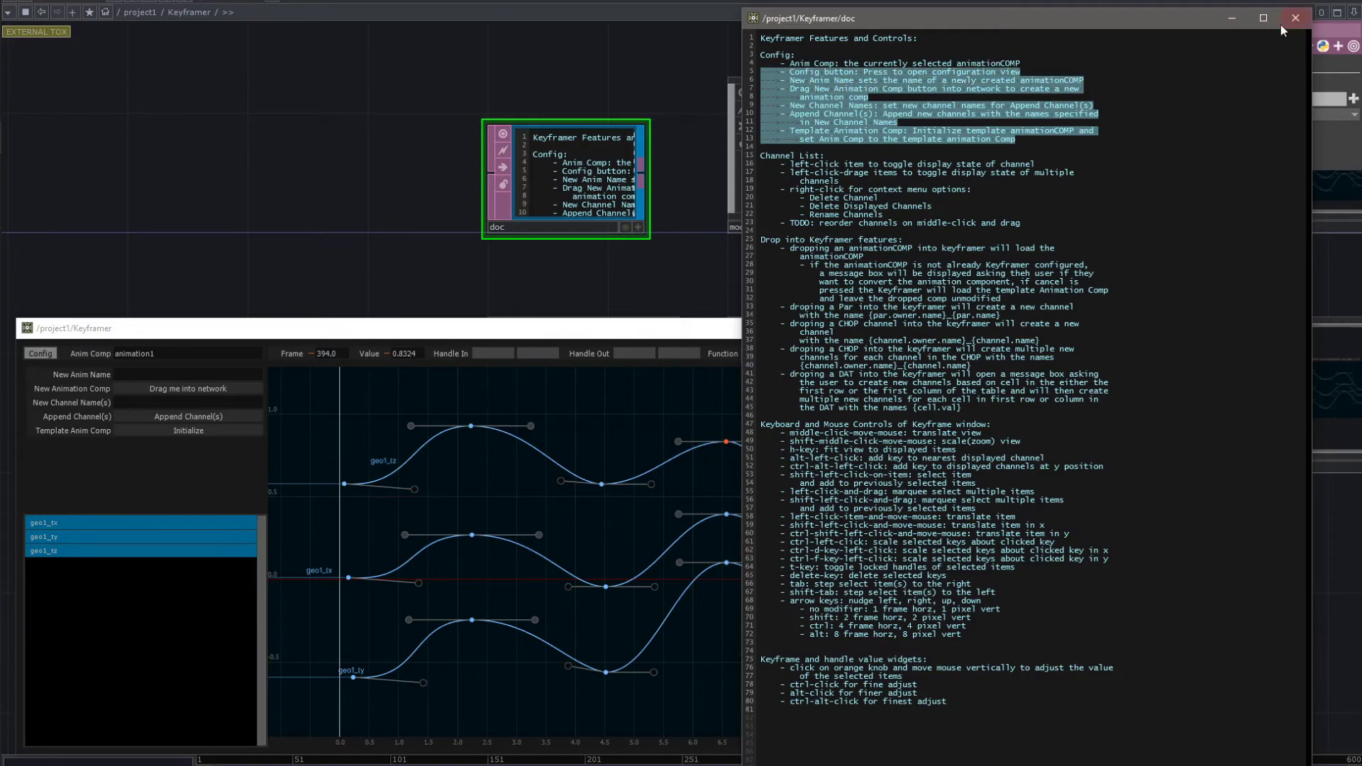
- Move the doc viewer out of the way and return to the project1 network
{"action": "left_click_drag", "start_coordinate": [1153, 27], "coordinate": [1218, 742]}
{"action": "scroll", "coordinate": [896, 274], "scroll_direction": "down", "scroll_amount": 10}
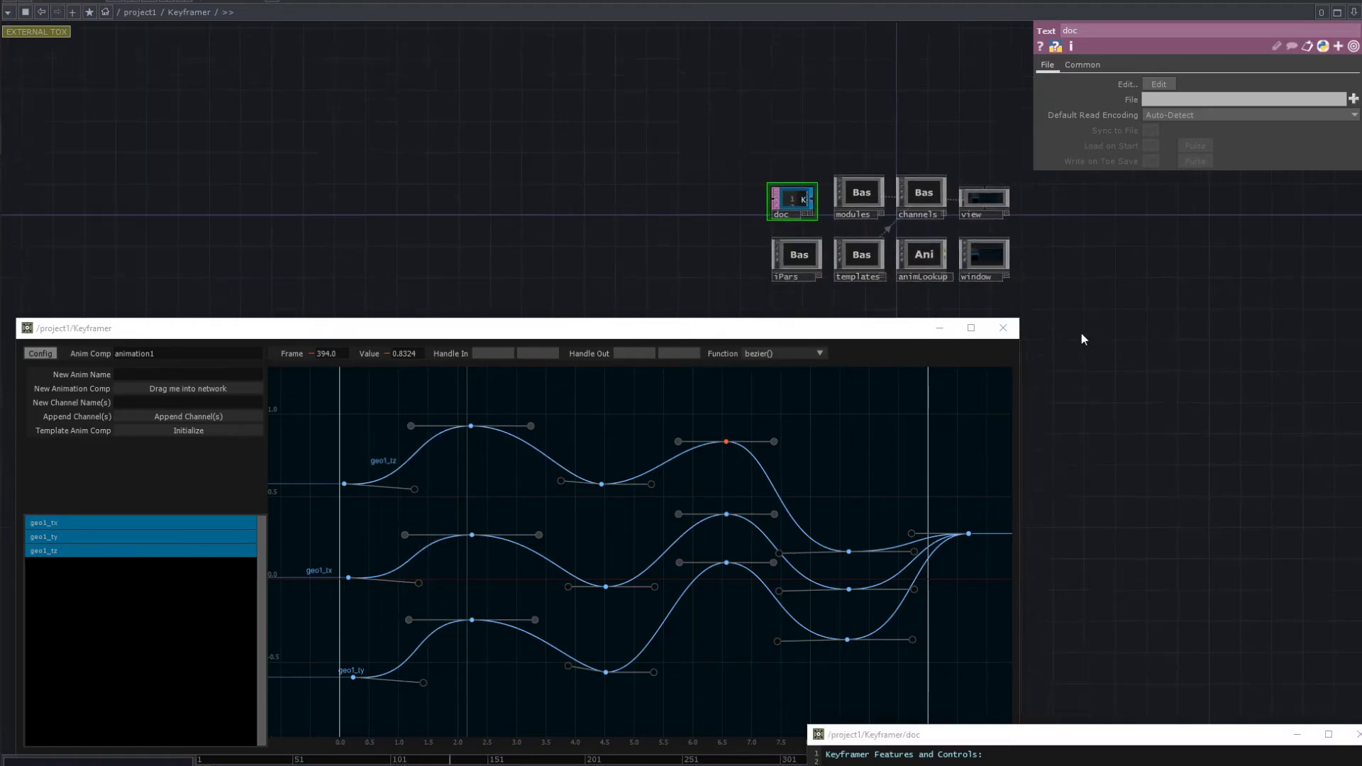
{"action": "scroll", "coordinate": [785, 225], "scroll_direction": "down", "scroll_amount": 5}
{"action": "scroll", "coordinate": [568, 273], "scroll_direction": "up", "scroll_amount": 5}
{"action": "left_click_drag", "start_coordinate": [461, 303], "coordinate": [468, 288]}
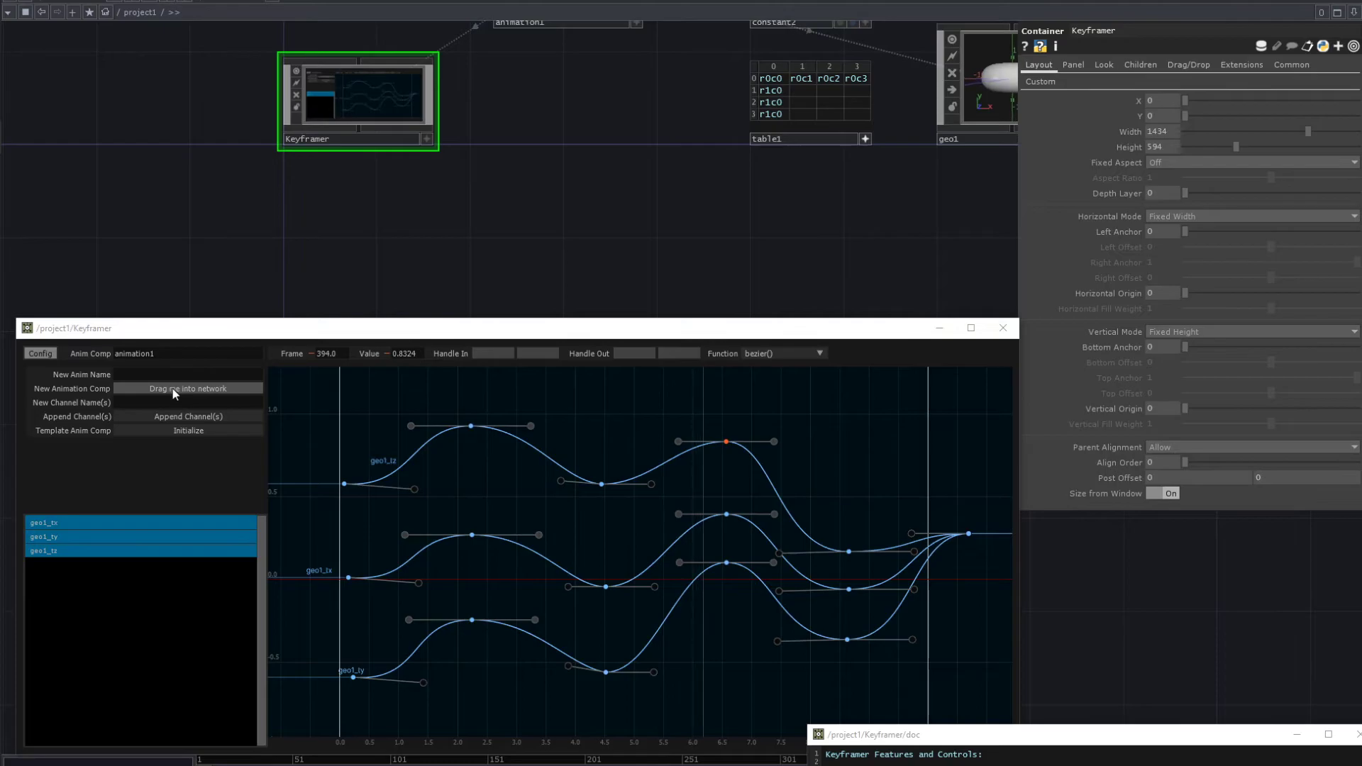
- Create a new Animation COMP in the network from the Keyframer and append the channels TEST1 and TEST2 to it
{"action": "left_click_drag", "start_coordinate": [172, 389], "coordinate": [606, 196]}
{"action": "left_click_drag", "start_coordinate": [513, 218], "coordinate": [491, 274]}
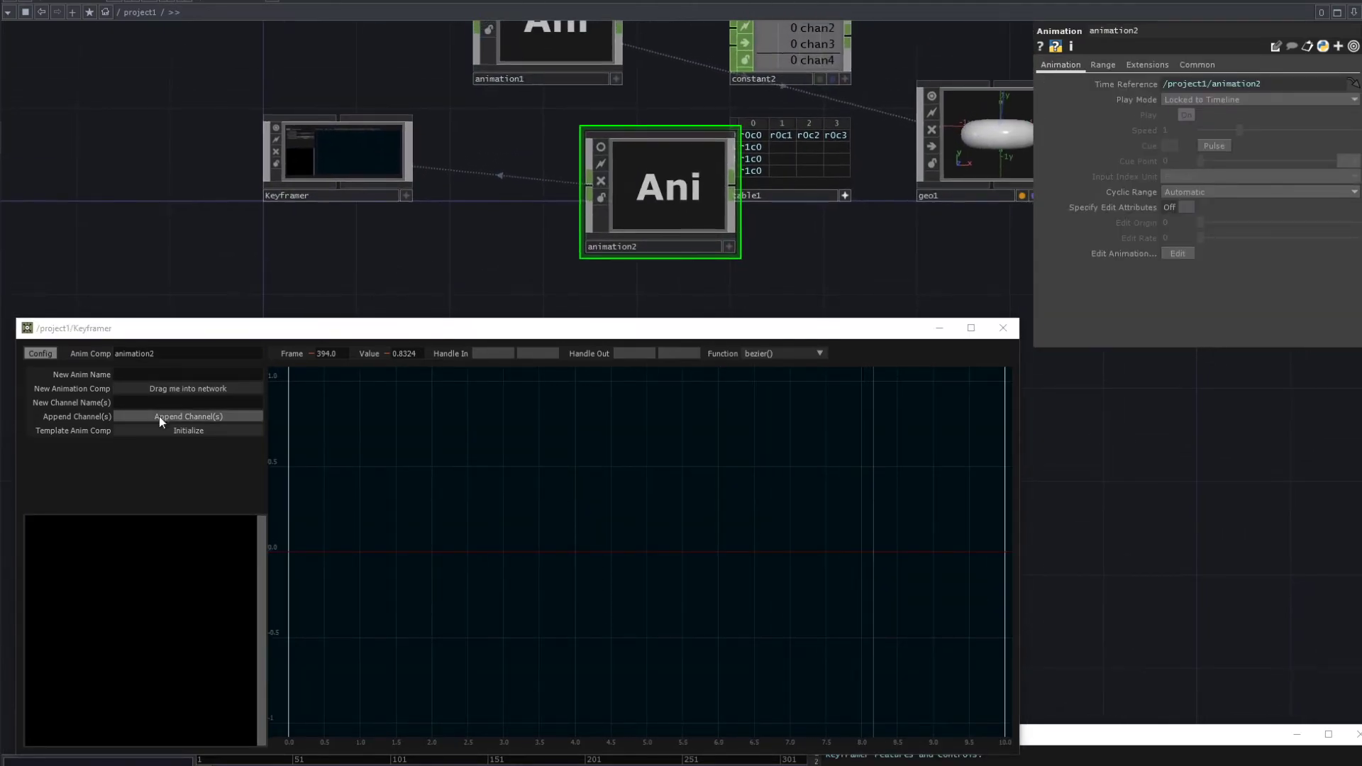
{"action": "left_click", "coordinate": [159, 402]}
{"action": "type", "text": "TEST1 tEST2"}
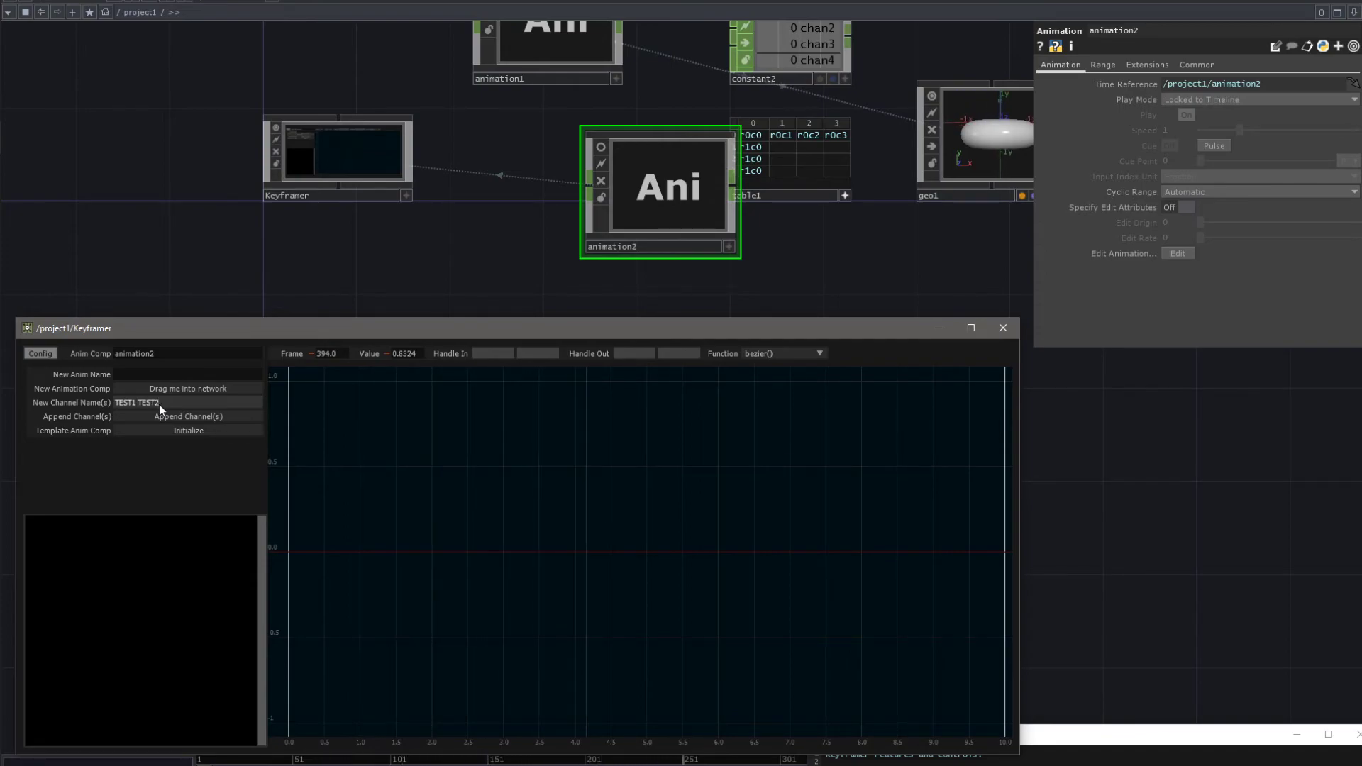
{"action": "left_click", "coordinate": [160, 414]}
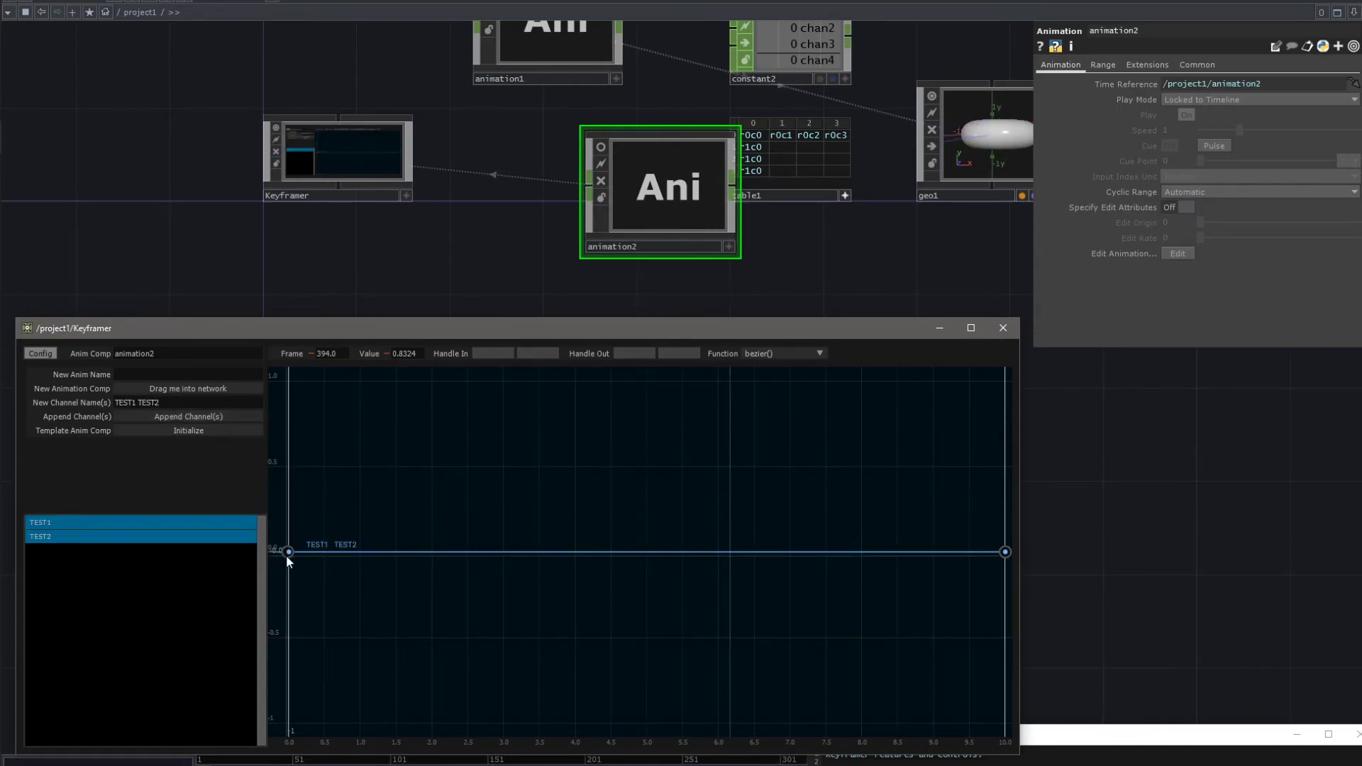
- Move TEST2's first keyframe to about frame 88, value 0.68, and add three keyframe positions along the TEST channels
{"action": "left_click_drag", "start_coordinate": [287, 555], "coordinate": [392, 435]}
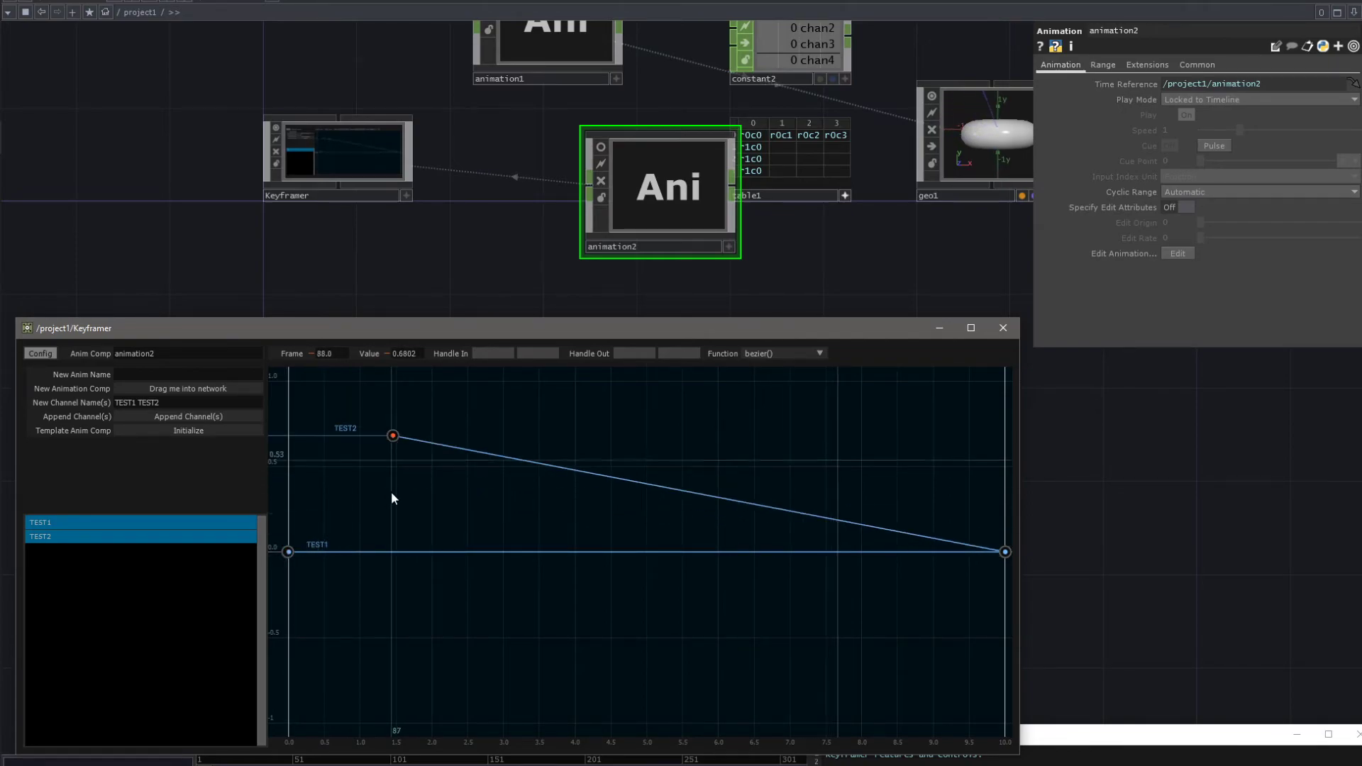
{"action": "left_click", "coordinate": [569, 569], "text": "alt"}
{"action": "left_click", "coordinate": [766, 585], "text": "alt"}
{"action": "left_click", "coordinate": [897, 590], "text": "alt"}
- Lower the third keyframes of TEST1 and TEST2 and raise the second ones, with TEST2's at frame 225, value about 0.788
{"action": "left_click_drag", "start_coordinate": [790, 590], "coordinate": [708, 614]}
{"action": "left_click_drag", "start_coordinate": [570, 639], "coordinate": [489, 418]}
{"action": "left_click_drag", "start_coordinate": [569, 470], "coordinate": [557, 417]}
- Copy the animation2 COMP and paste the duplicate into the project1 network
{"action": "left_click_drag", "start_coordinate": [487, 225], "coordinate": [453, 214]}
{"action": "scroll", "coordinate": [452, 214], "scroll_direction": "down", "scroll_amount": 6}
{"action": "right_click", "coordinate": [454, 215]}
{"action": "left_click", "coordinate": [408, 262]}
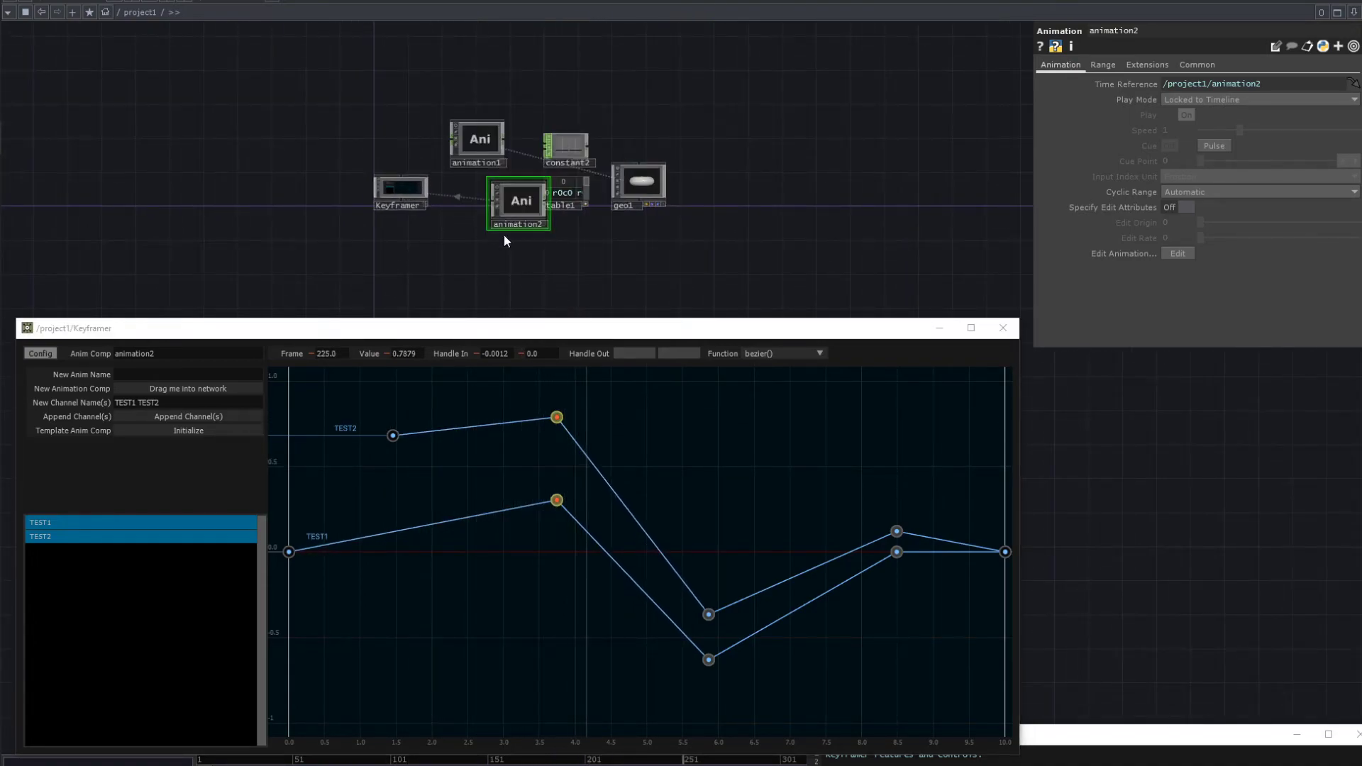
{"action": "key", "text": "ctrl+v"}
- Select the second and third keyframes of both TEST channels and pull out steep handles, with Handle In at about 0.0042 and 110.66
{"action": "left_click_drag", "start_coordinate": [501, 393], "coordinate": [795, 673]}
{"action": "left_click_drag", "start_coordinate": [713, 627], "coordinate": [837, 578]}
- Shift animation2 slightly in the network and load the Animation COMPs into the Keyframer in turn, ending with animation1
{"action": "left_click_drag", "start_coordinate": [626, 260], "coordinate": [639, 292]}
{"action": "left_click_drag", "start_coordinate": [540, 225], "coordinate": [525, 223]}
{"action": "left_click_drag", "start_coordinate": [499, 171], "coordinate": [488, 503]}
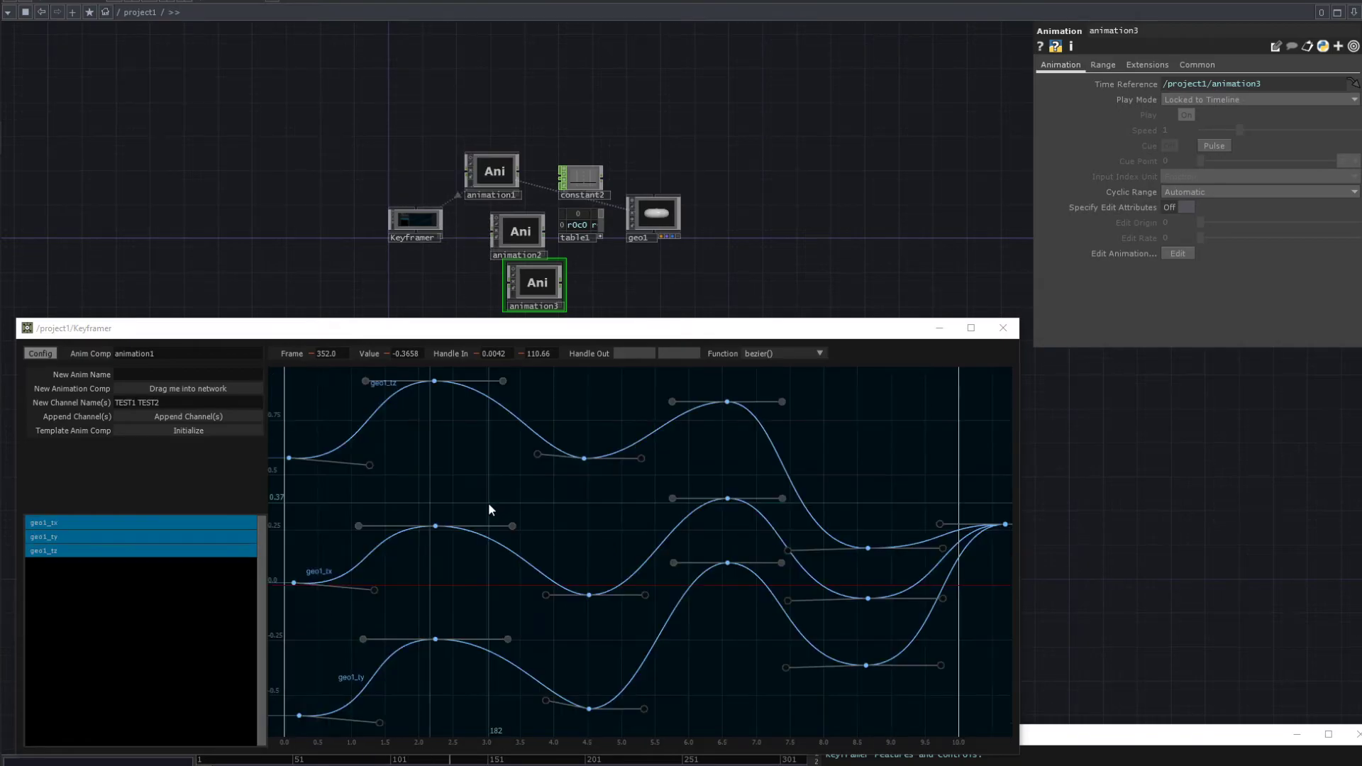
{"action": "left_click_drag", "start_coordinate": [528, 225], "coordinate": [537, 418]}
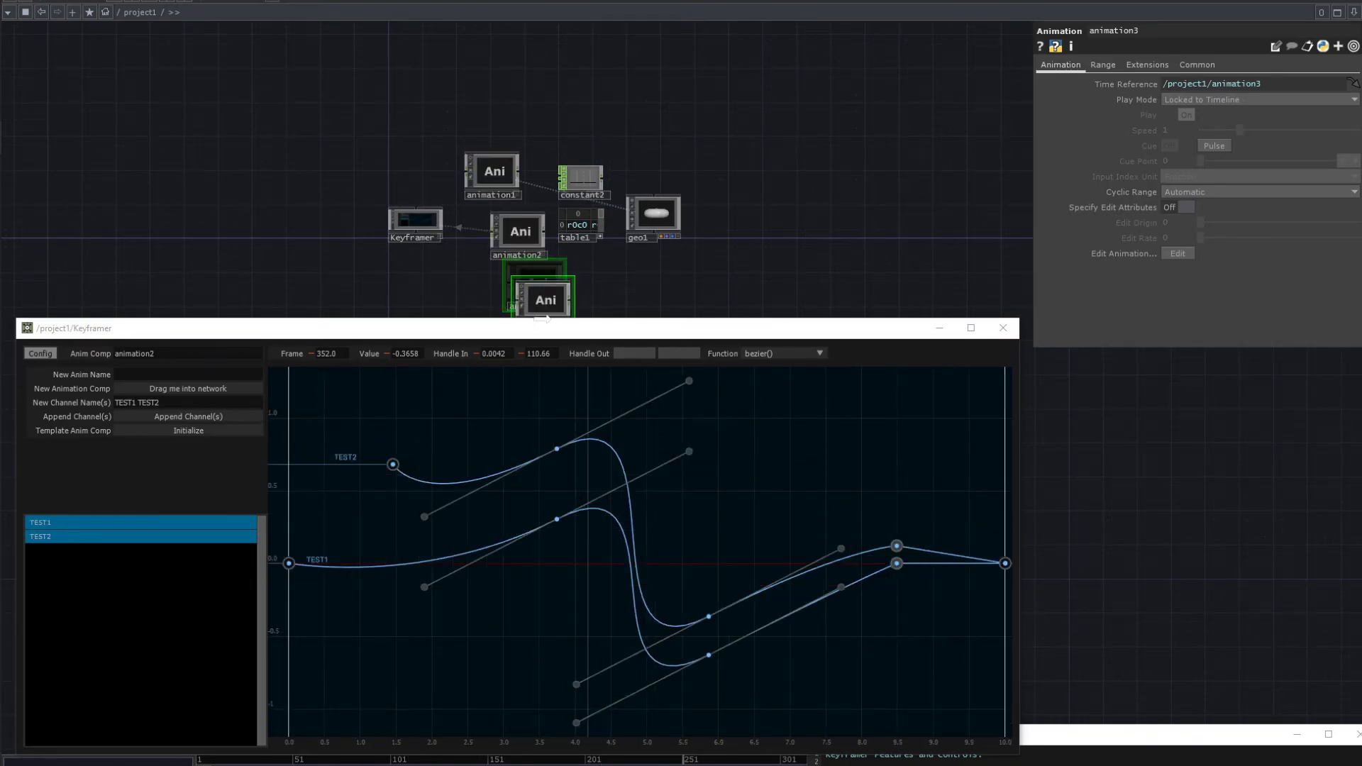
{"action": "left_click_drag", "start_coordinate": [543, 293], "coordinate": [613, 448]}
{"action": "left_click_drag", "start_coordinate": [536, 232], "coordinate": [505, 477]}
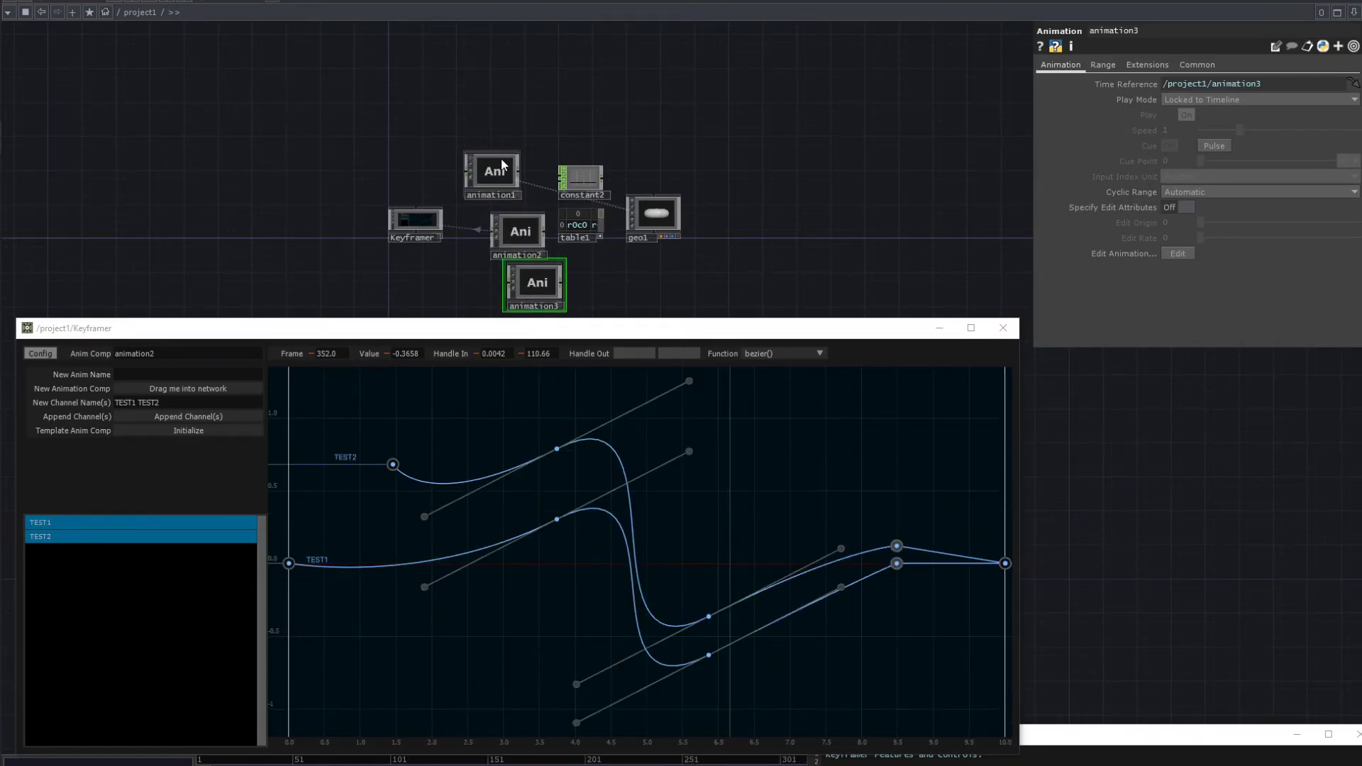
{"action": "left_click_drag", "start_coordinate": [494, 171], "coordinate": [648, 517]}
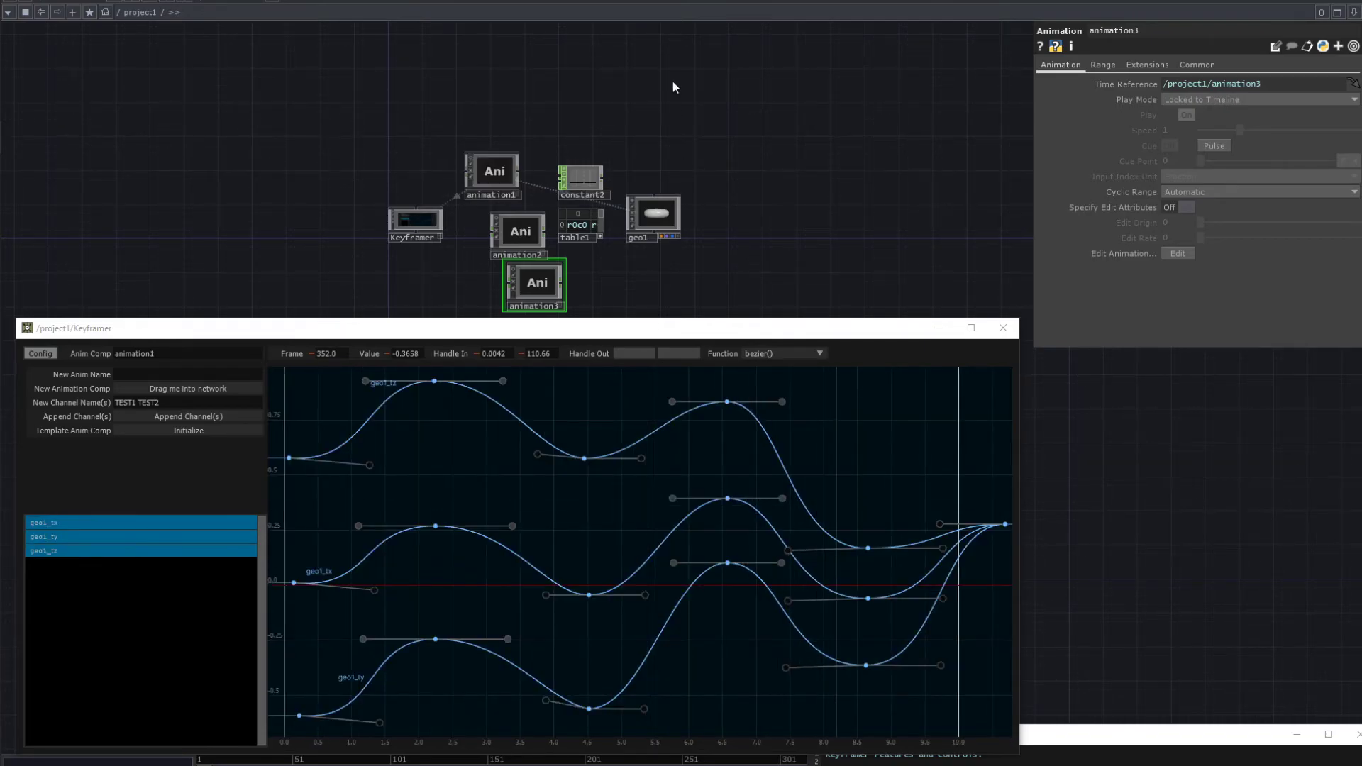
- Add a standard Animation COMP to an empty area of the network beside geo1
{"action": "left_click_drag", "start_coordinate": [776, 179], "coordinate": [742, 169]}
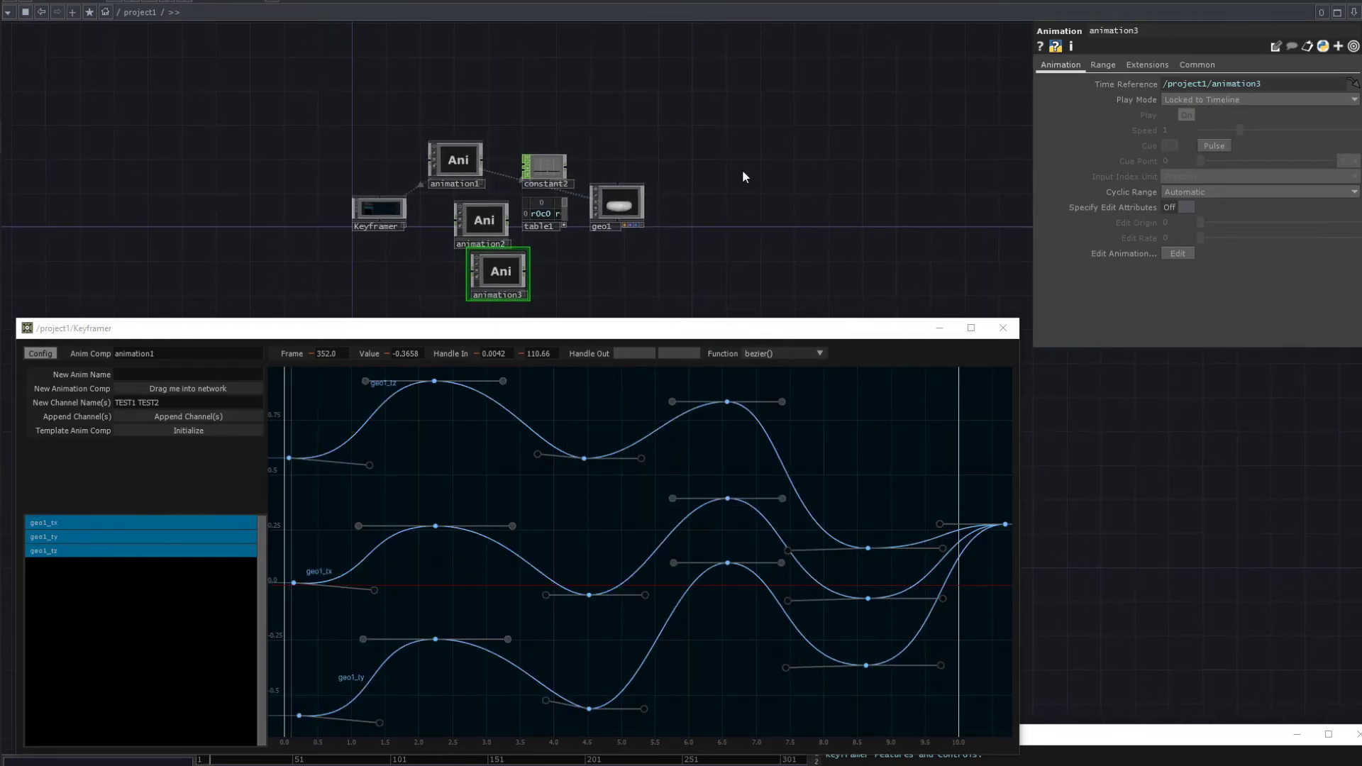
{"action": "key", "text": "Tab"}
{"action": "left_click", "coordinate": [520, 4]}
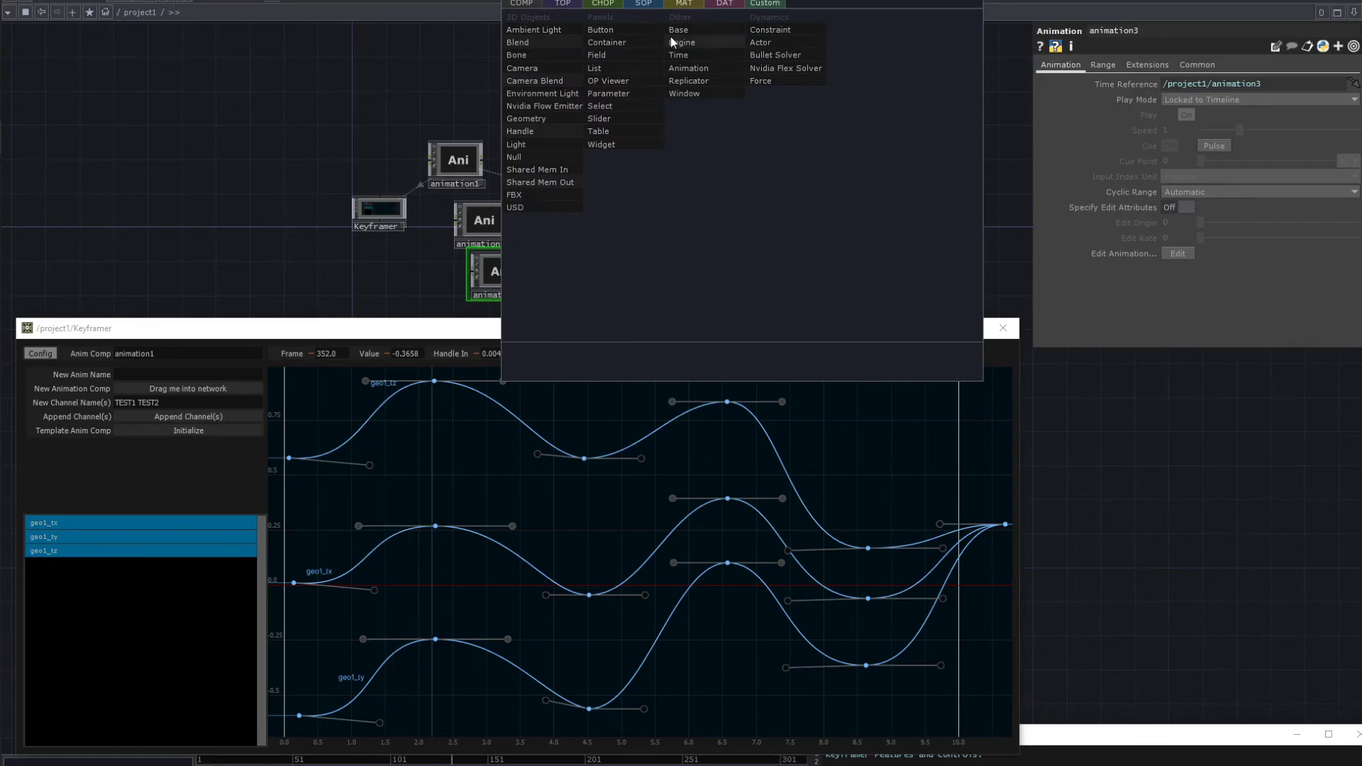
{"action": "left_click", "coordinate": [689, 68]}
{"action": "left_click", "coordinate": [747, 170]}
- Load animation4 into the Keyframer, converting it to a Keyframer configuration, append channels TEST1 and TEST2, and reposition its node
{"action": "left_click_drag", "start_coordinate": [747, 170], "coordinate": [735, 413]}
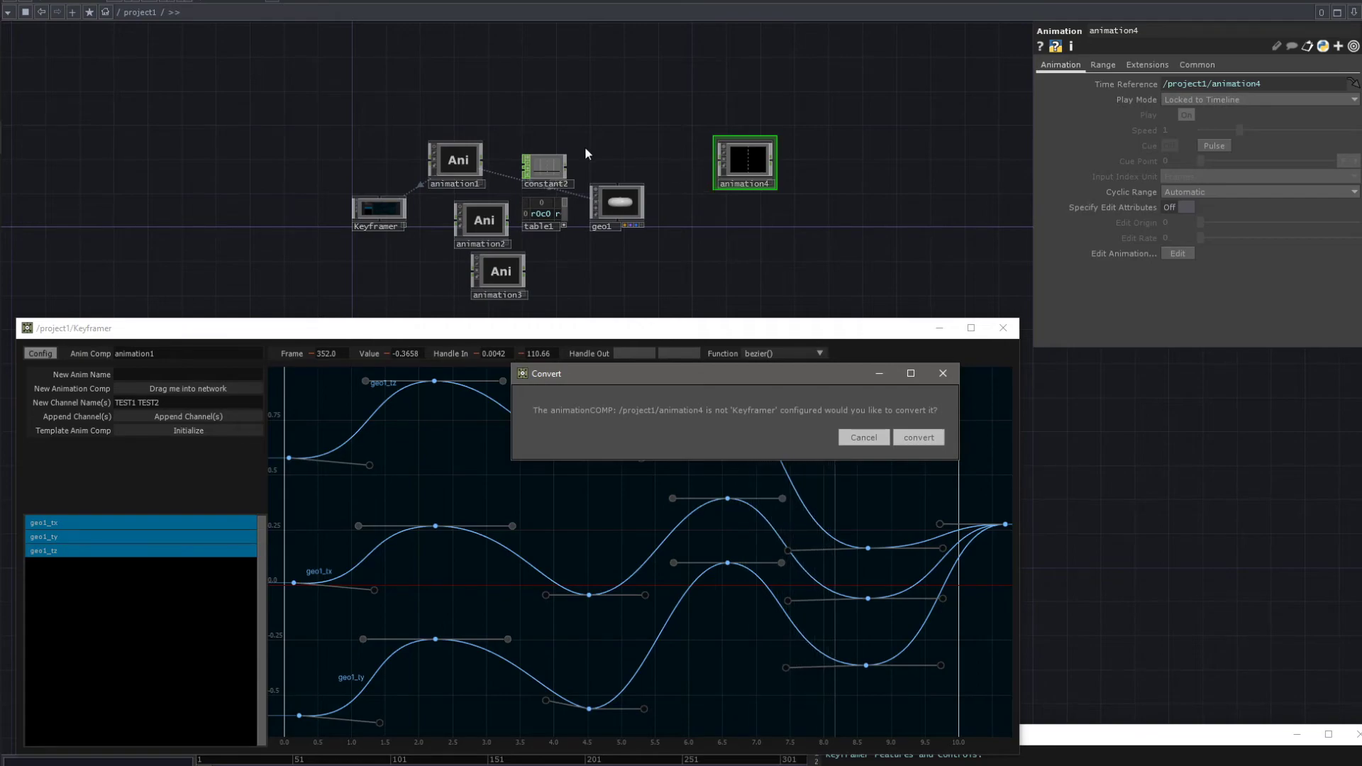
{"action": "left_click", "coordinate": [919, 437]}
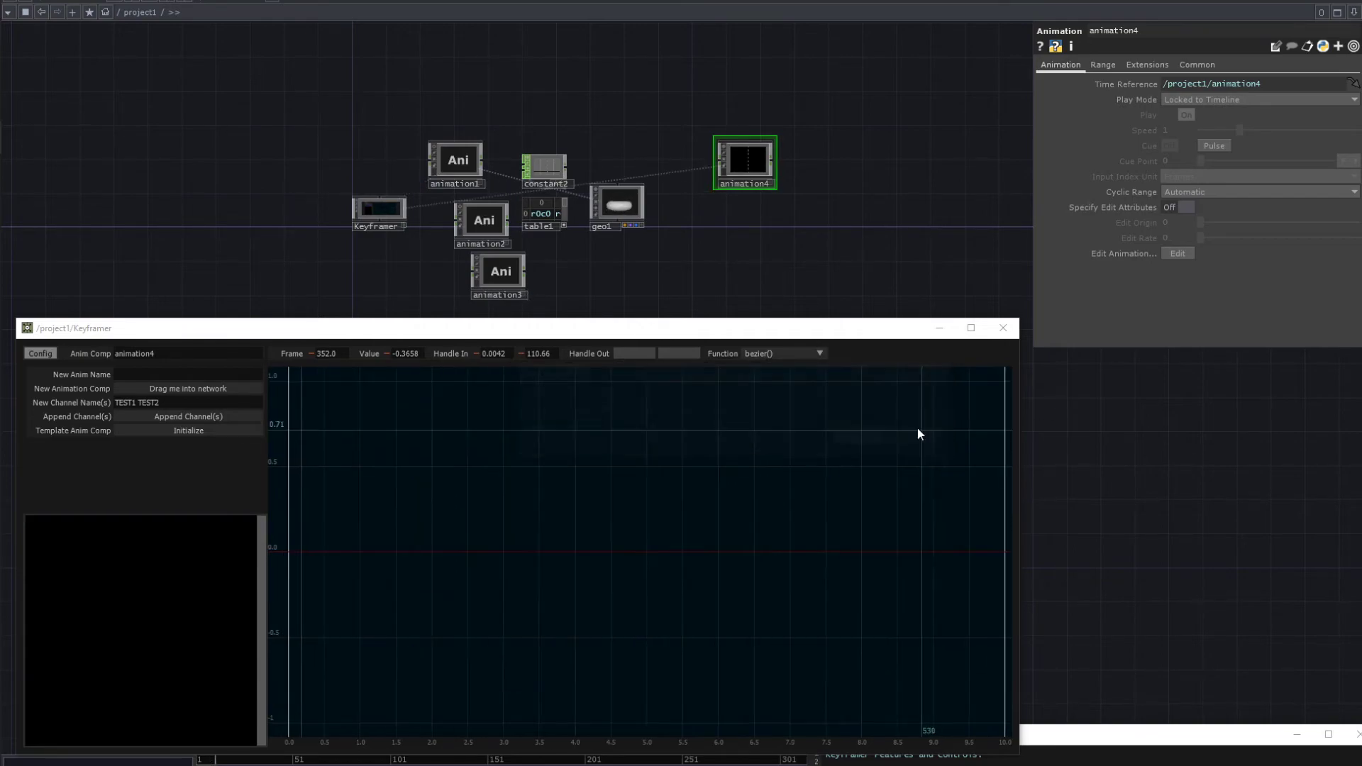
{"action": "left_click", "coordinate": [157, 416]}
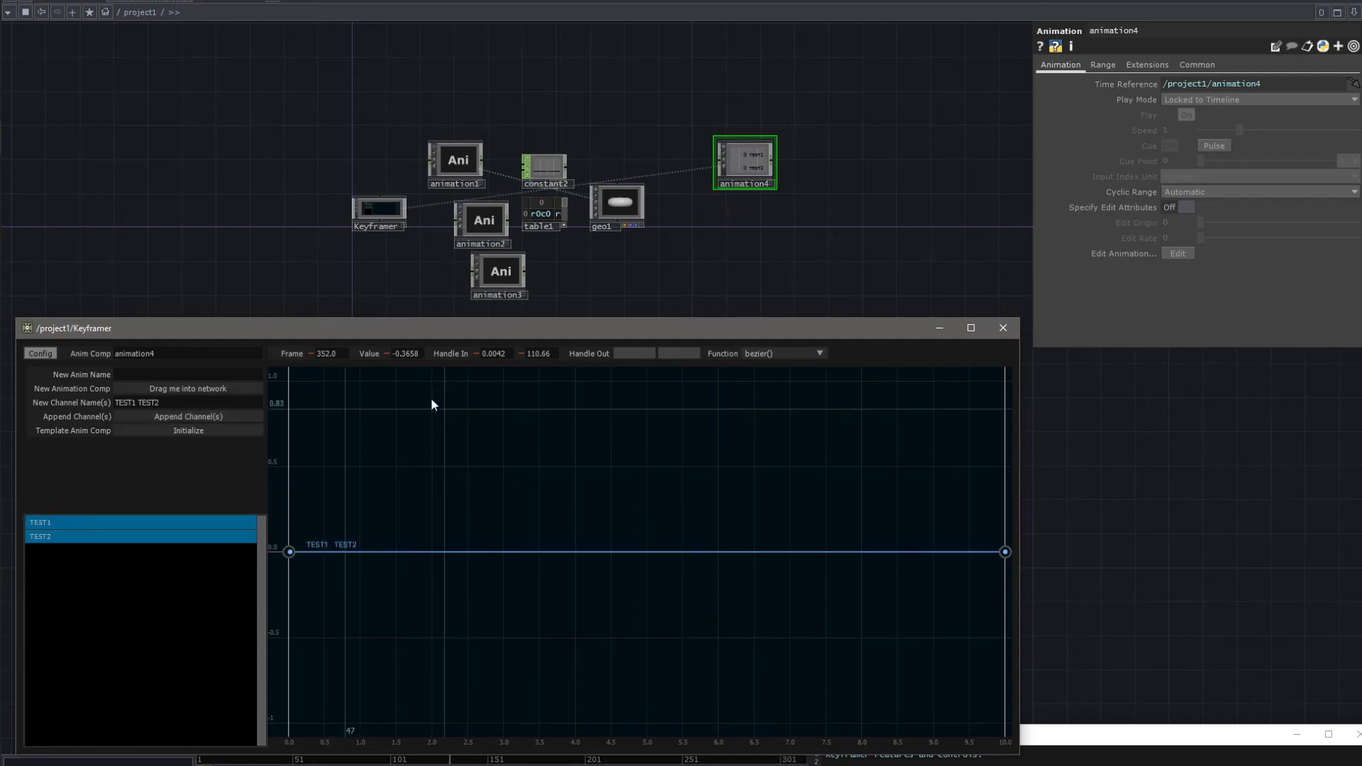
{"action": "left_click_drag", "start_coordinate": [744, 159], "coordinate": [717, 140]}
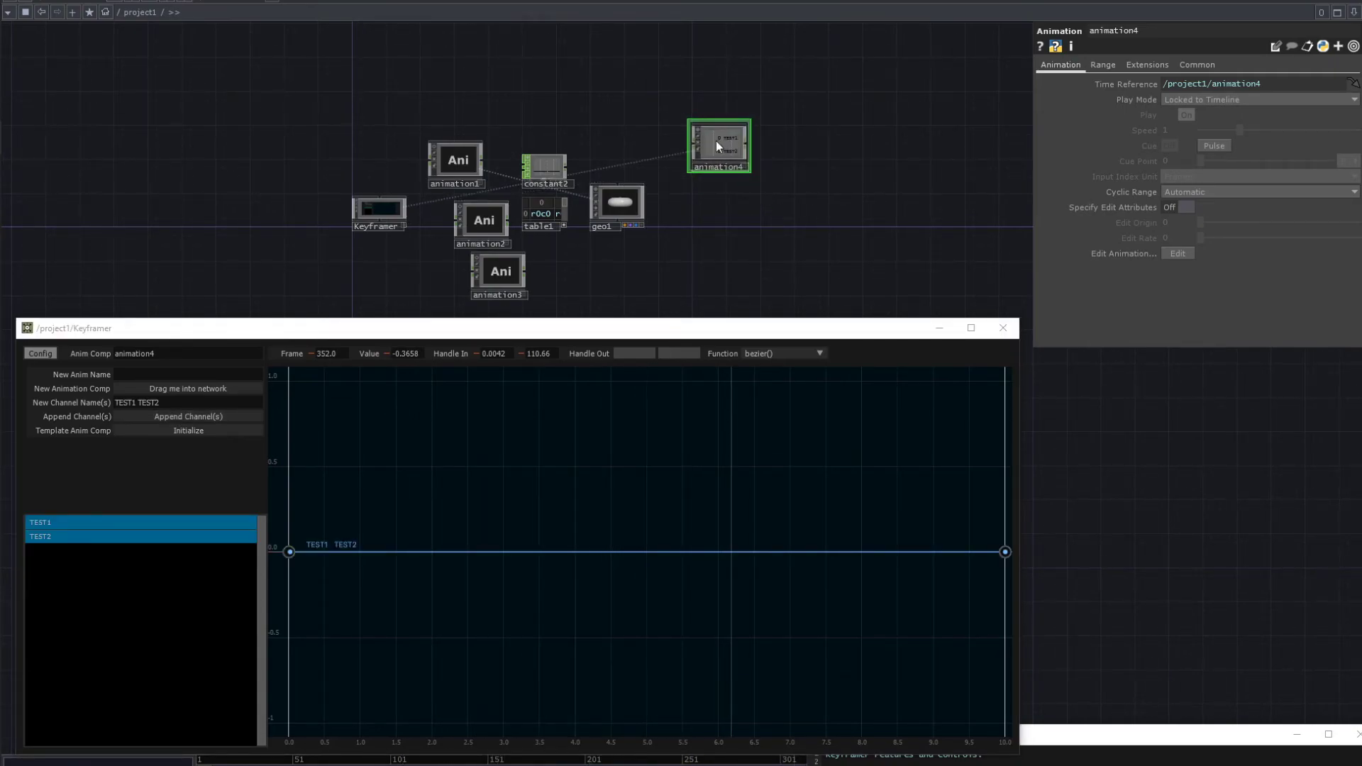
- Look at the tables inside the converted animation4 COMP and return to the project1 network
{"action": "key", "text": "i"}
{"action": "scroll", "coordinate": [560, 244], "scroll_direction": "down", "scroll_amount": 2}
{"action": "left_click_drag", "start_coordinate": [495, 231], "coordinate": [518, 176]}
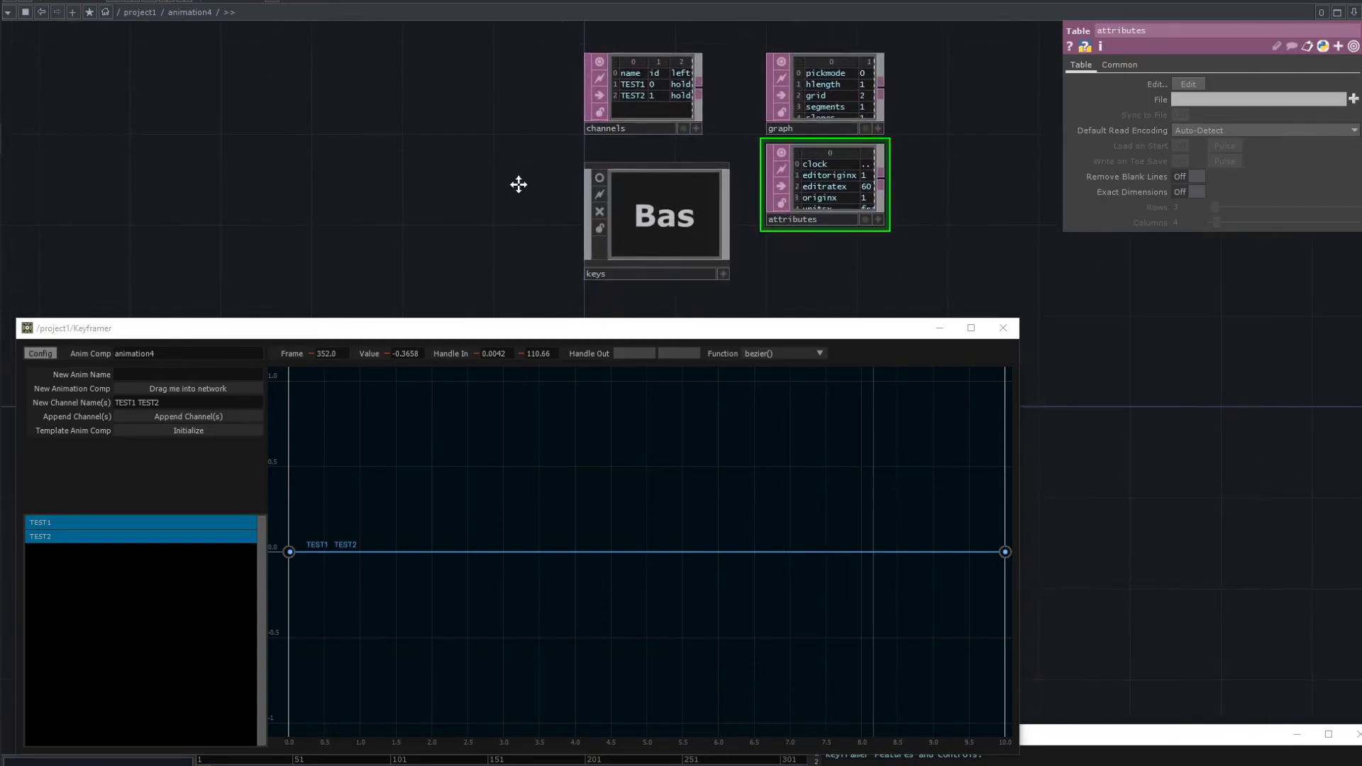
{"action": "key", "text": "u"}
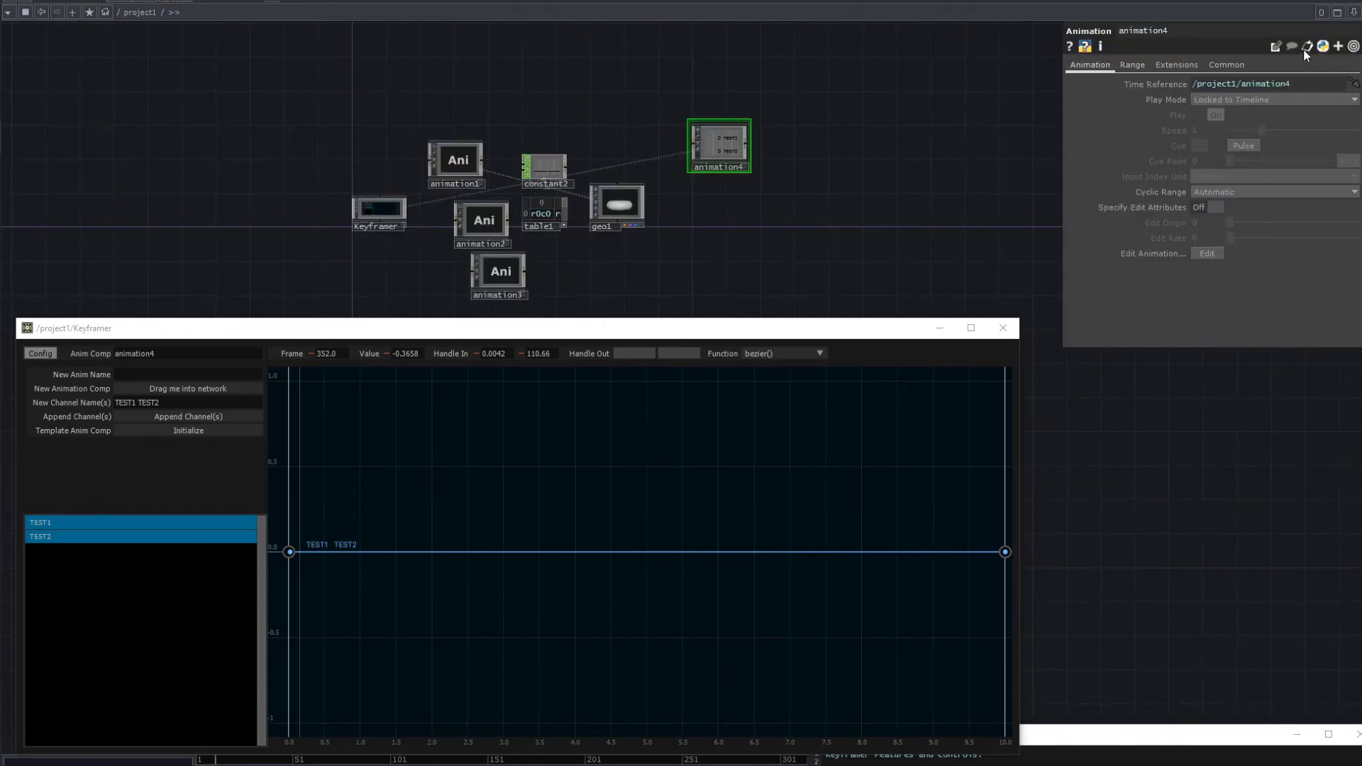
- Show animation4's component tags and enter its network again
{"action": "left_click", "coordinate": [1276, 46]}
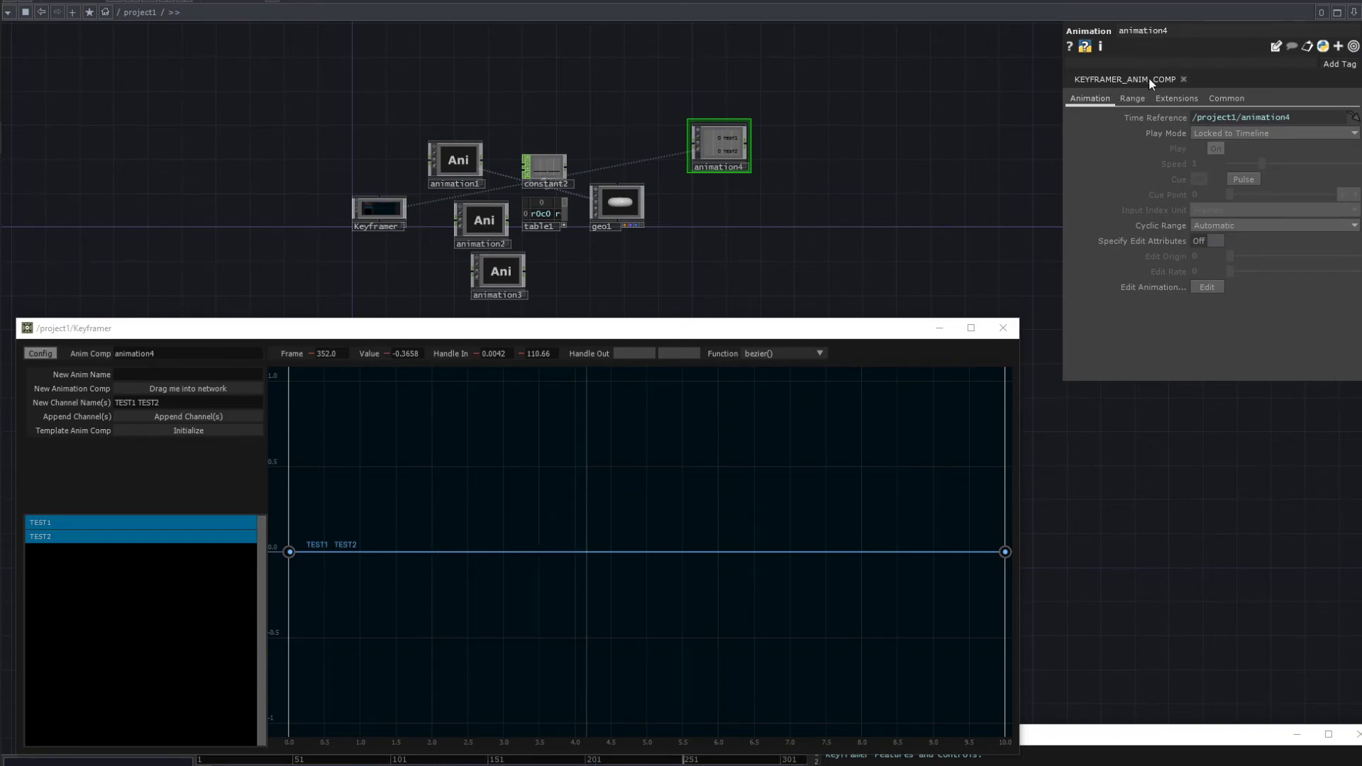
{"action": "scroll", "coordinate": [795, 193], "scroll_direction": "up", "scroll_amount": 2}
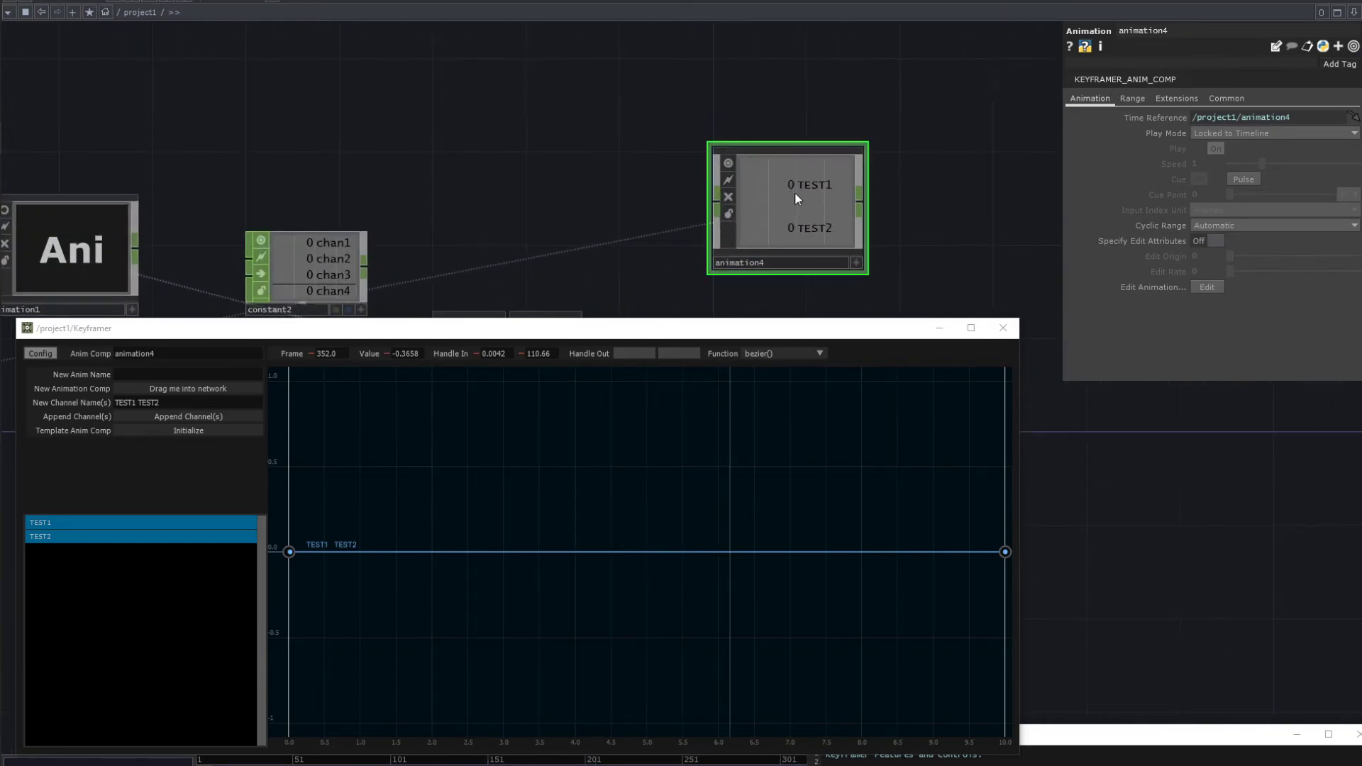
{"action": "scroll", "coordinate": [708, 169], "scroll_direction": "up", "scroll_amount": 2}
{"action": "scroll", "coordinate": [708, 169], "scroll_direction": "up", "scroll_amount": 1}
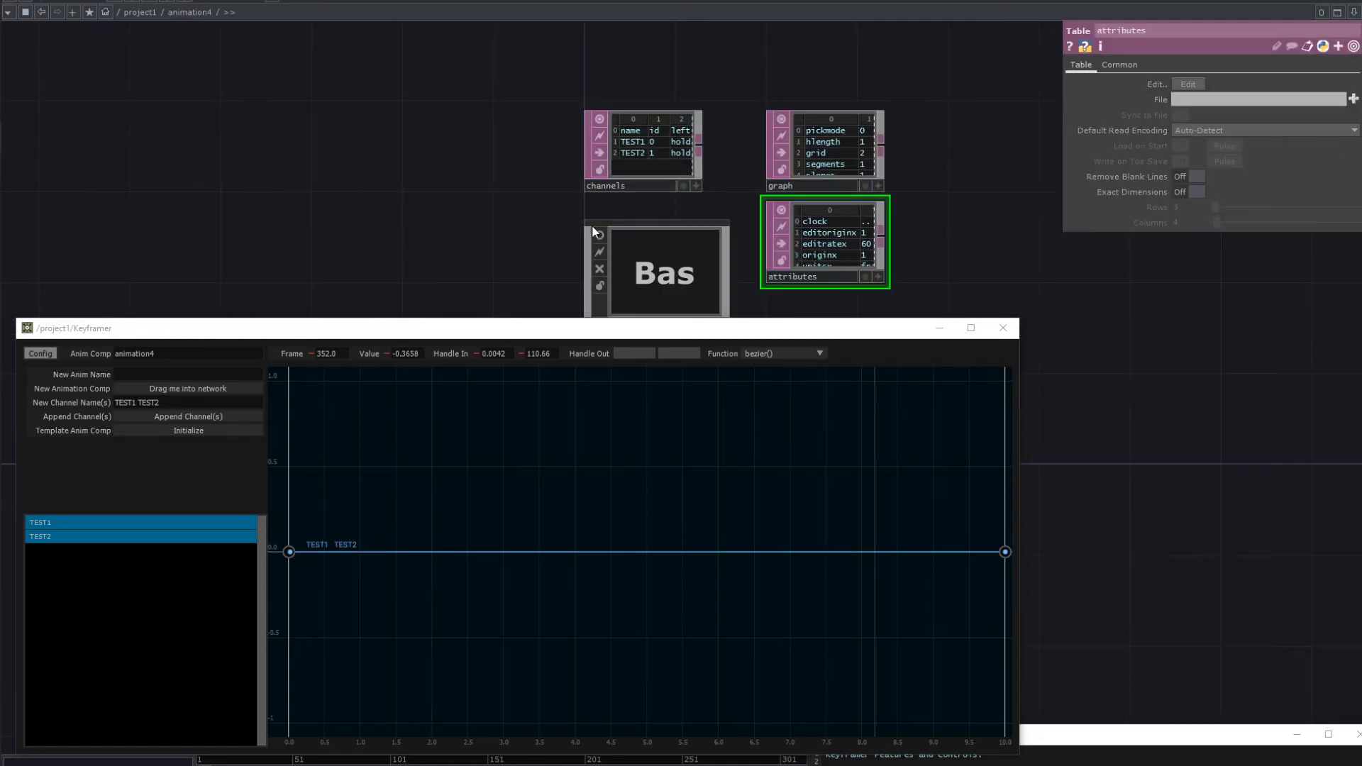
- Enter animation4's keys base, examine the TEST1 and TEST2 key tables, and return to the animation4 network
{"action": "scroll", "coordinate": [461, 266], "scroll_direction": "down", "scroll_amount": 2}
{"action": "scroll", "coordinate": [471, 253], "scroll_direction": "up", "scroll_amount": 2}
{"action": "left_click_drag", "start_coordinate": [470, 202], "coordinate": [471, 87]}
{"action": "left_click", "coordinate": [632, 176]}
{"action": "key", "text": "i"}
{"action": "scroll", "coordinate": [361, 217], "scroll_direction": "down", "scroll_amount": 5}
{"action": "left_click_drag", "start_coordinate": [326, 196], "coordinate": [441, 286]}
{"action": "scroll", "coordinate": [383, 131], "scroll_direction": "up", "scroll_amount": 4}
{"action": "scroll", "coordinate": [444, 171], "scroll_direction": "up", "scroll_amount": 4}
{"action": "scroll", "coordinate": [444, 172], "scroll_direction": "down", "scroll_amount": 4}
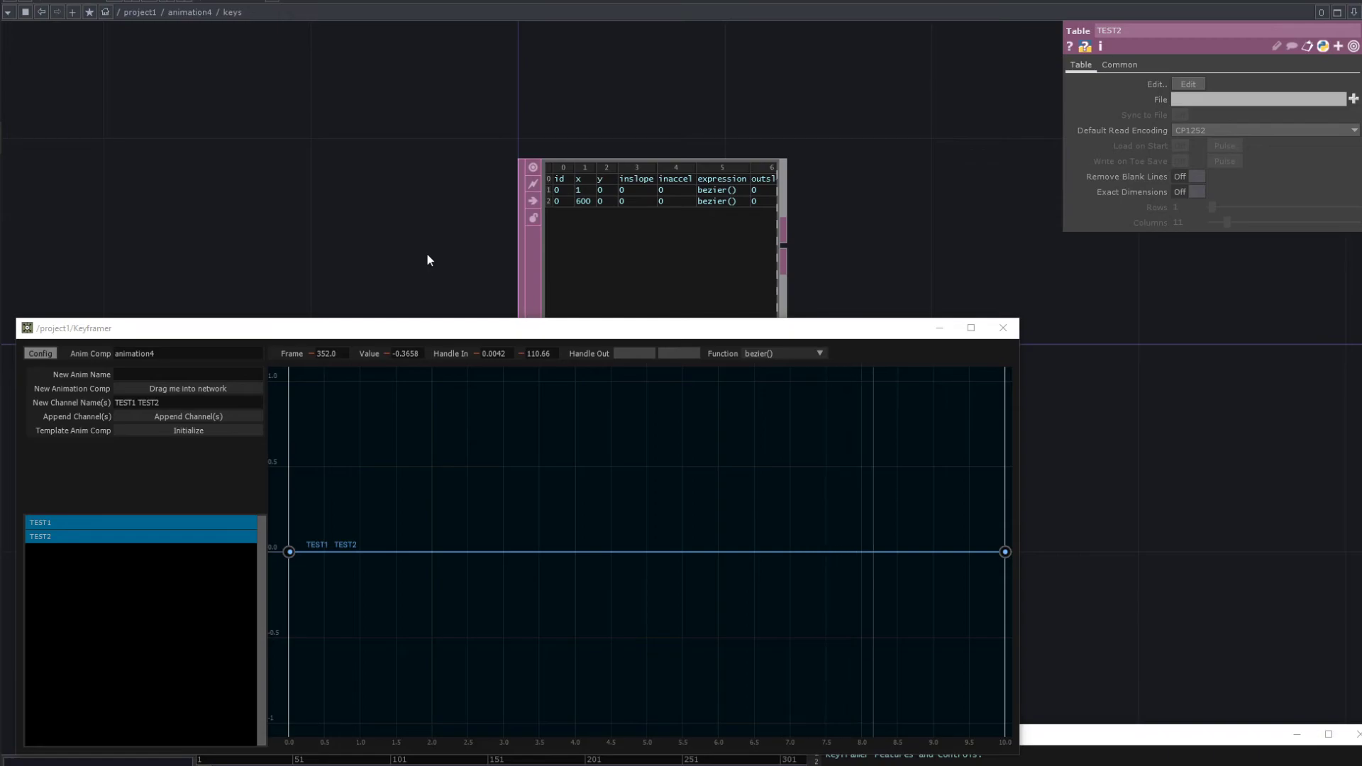
{"action": "scroll", "coordinate": [427, 254], "scroll_direction": "down", "scroll_amount": 5}
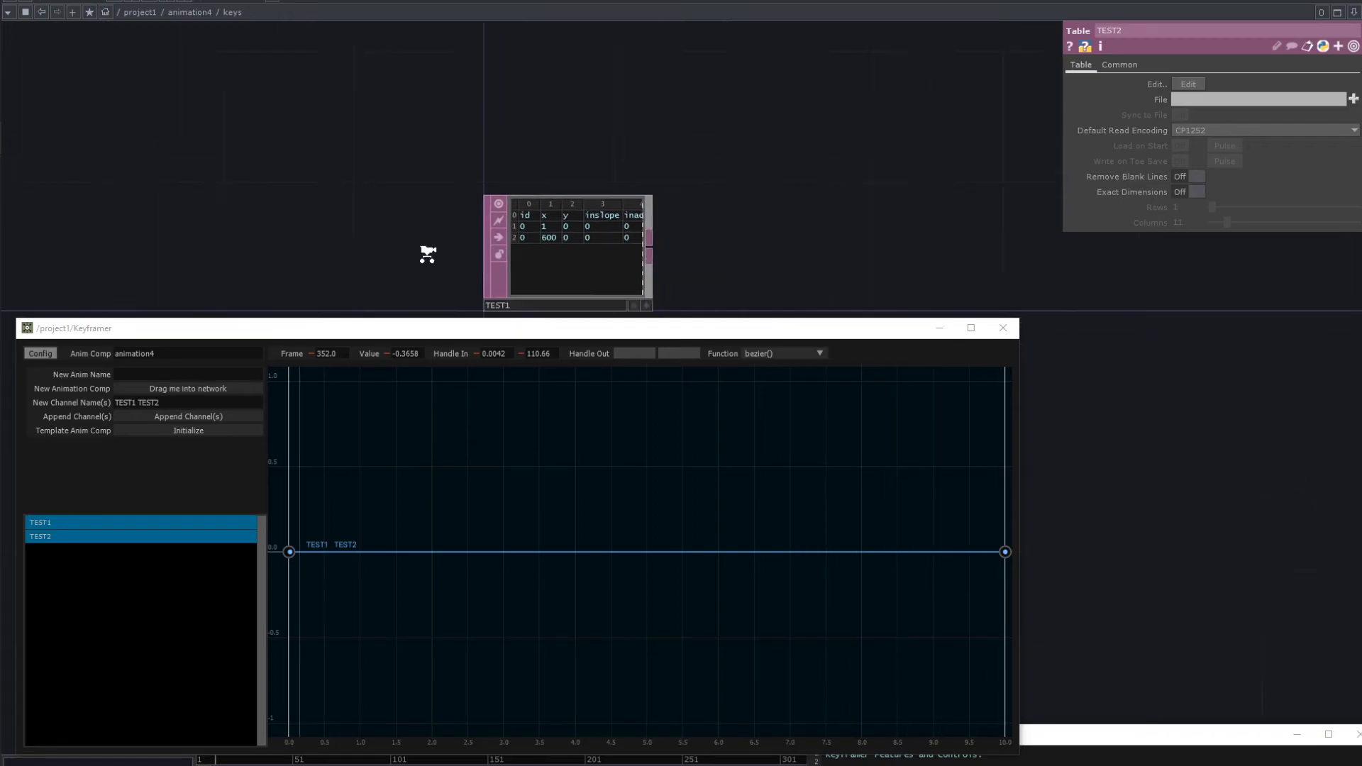
{"action": "left_click_drag", "start_coordinate": [471, 249], "coordinate": [472, 288]}
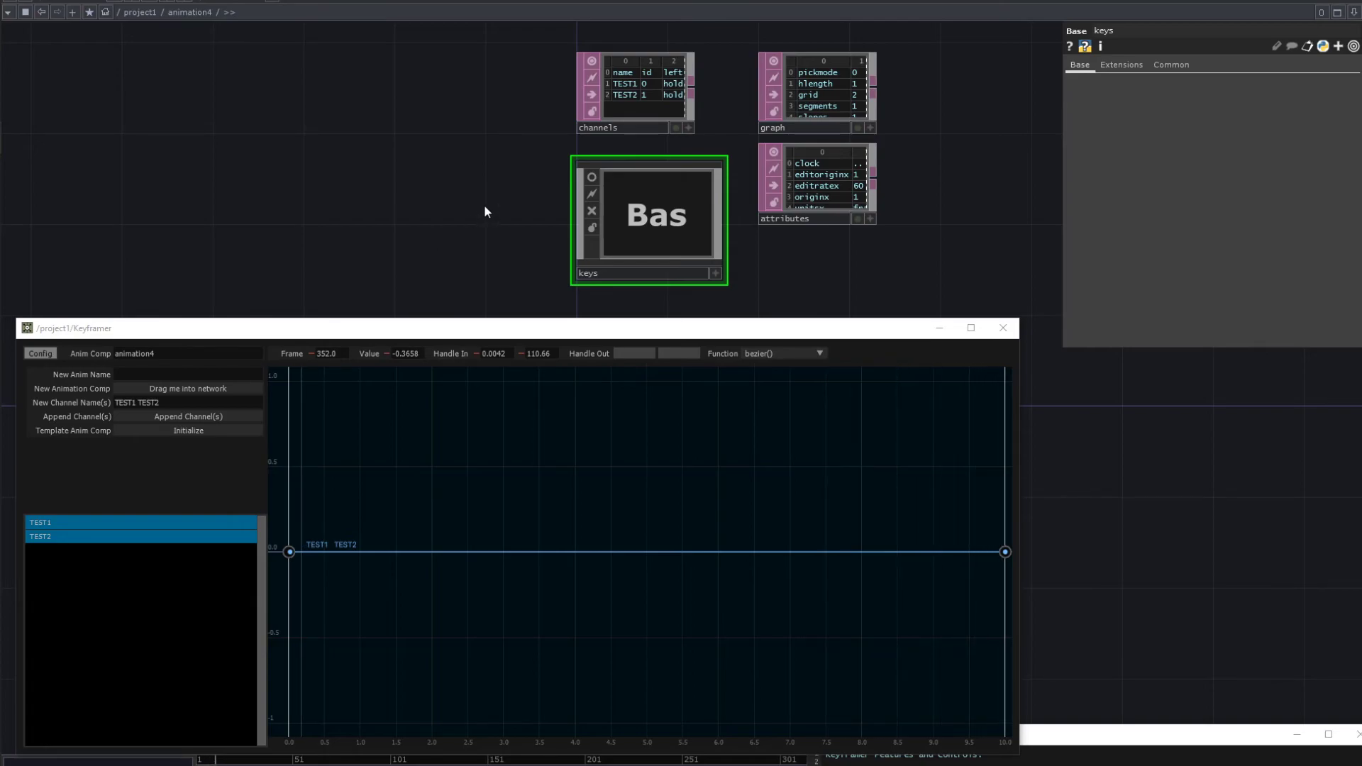
- Examine the channels, graph and attributes tables in animation4, focusing on the channels table's columns and its key table paths
{"action": "scroll", "coordinate": [502, 181], "scroll_direction": "down", "scroll_amount": 3}
{"action": "left_click_drag", "start_coordinate": [502, 180], "coordinate": [526, 152]}
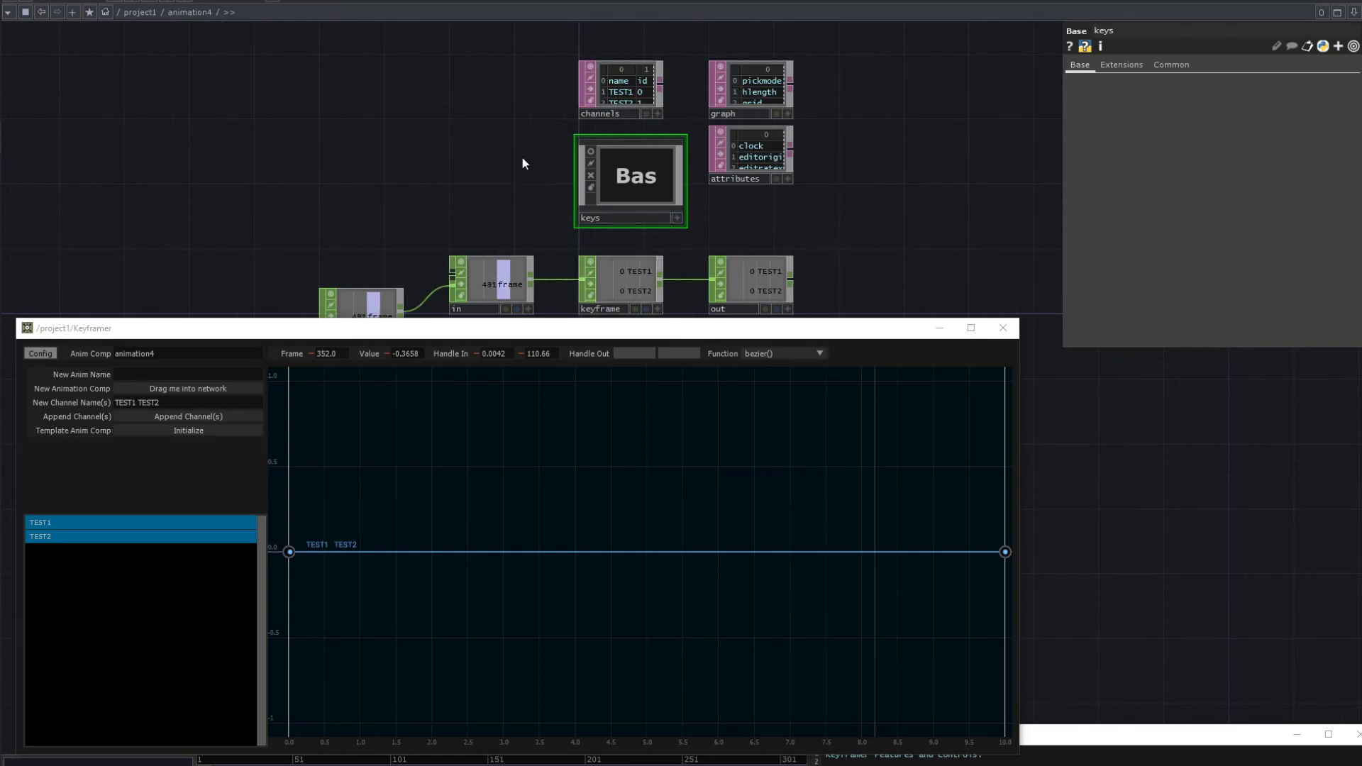
{"action": "scroll", "coordinate": [522, 131], "scroll_direction": "up", "scroll_amount": 5}
{"action": "scroll", "coordinate": [521, 135], "scroll_direction": "down", "scroll_amount": 2}
{"action": "left_click_drag", "start_coordinate": [571, 68], "coordinate": [569, 104]}
{"action": "scroll", "coordinate": [568, 103], "scroll_direction": "up", "scroll_amount": 1}
{"action": "scroll", "coordinate": [569, 104], "scroll_direction": "up", "scroll_amount": 2}
{"action": "scroll", "coordinate": [575, 141], "scroll_direction": "down", "scroll_amount": 1}
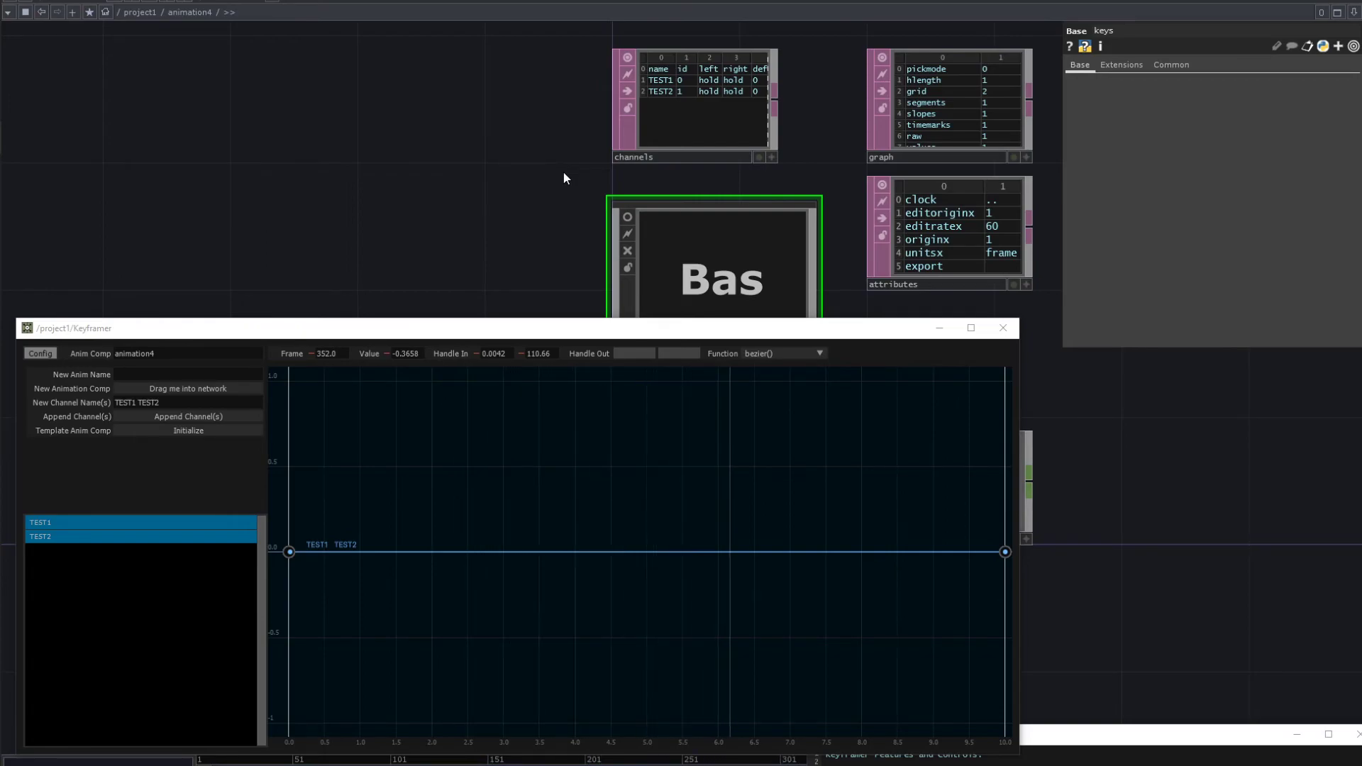
{"action": "left_click", "coordinate": [515, 326]}
{"action": "left_click_drag", "start_coordinate": [513, 321], "coordinate": [515, 310]}
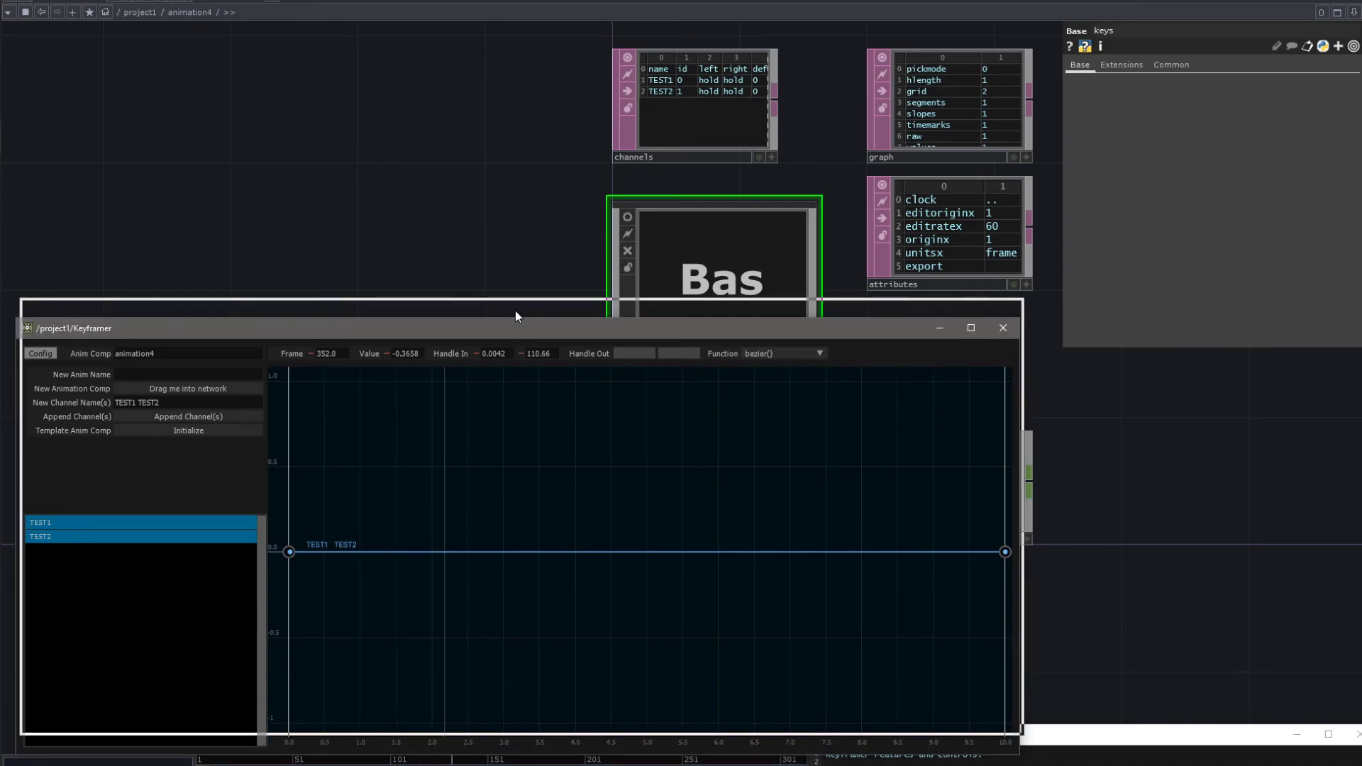
{"action": "left_click_drag", "start_coordinate": [515, 311], "coordinate": [509, 327]}
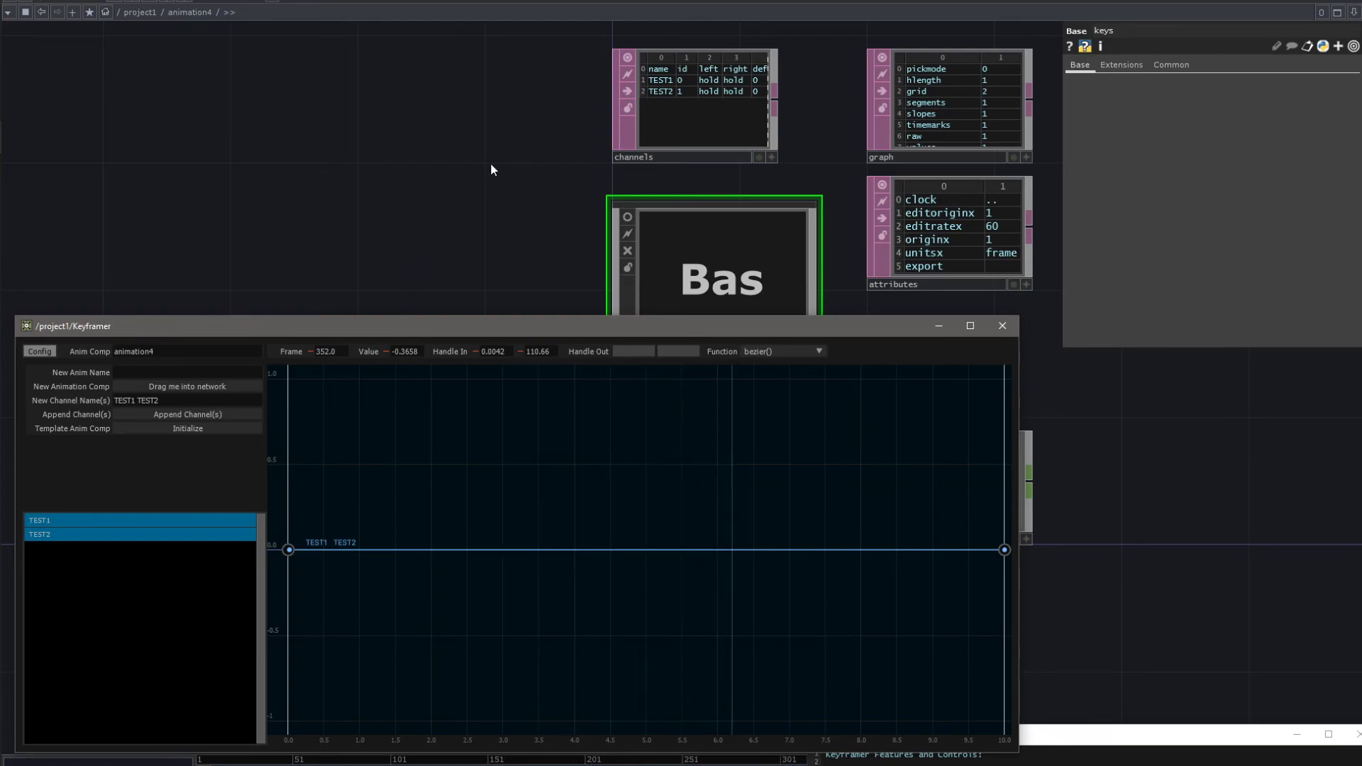
{"action": "scroll", "coordinate": [490, 171], "scroll_direction": "down", "scroll_amount": 3}
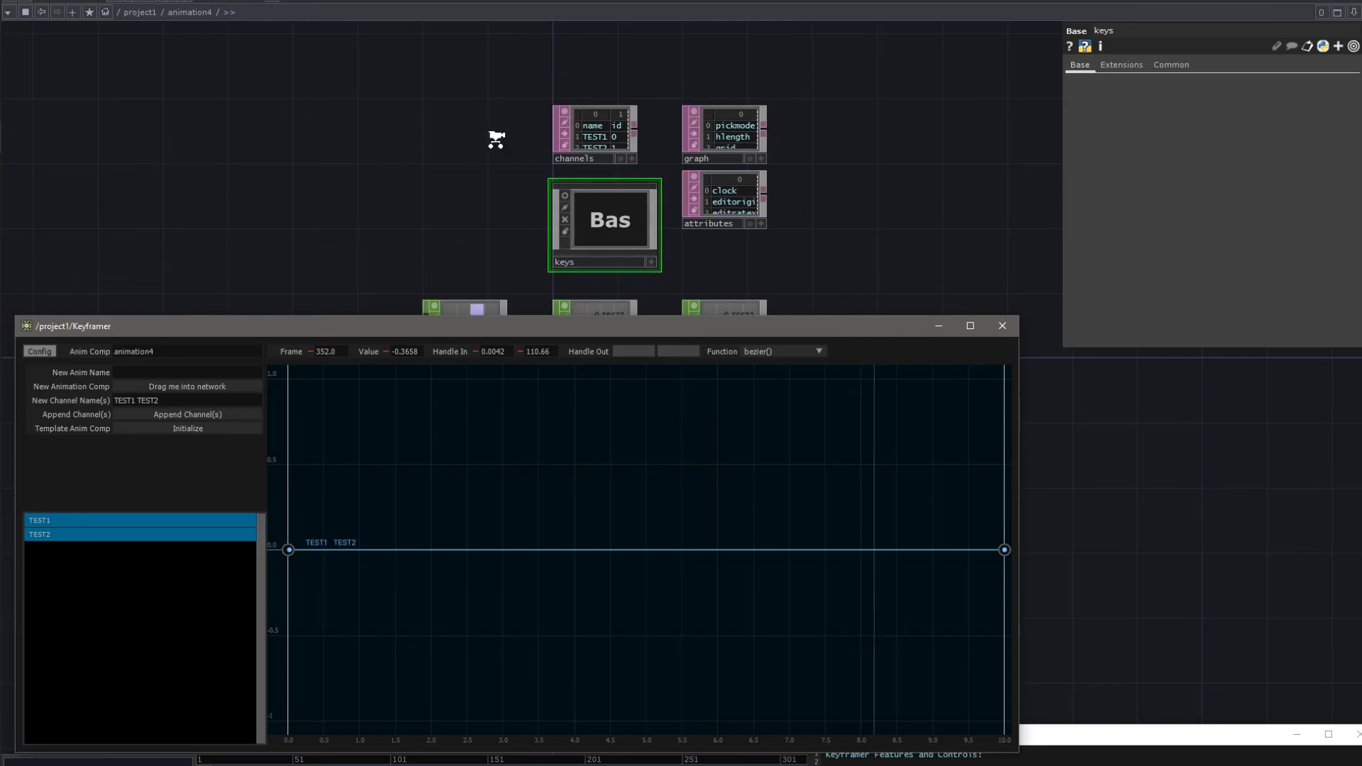
{"action": "scroll", "coordinate": [496, 138], "scroll_direction": "up", "scroll_amount": 4}
{"action": "scroll", "coordinate": [700, 169], "scroll_direction": "down", "scroll_amount": 2}
{"action": "scroll", "coordinate": [700, 169], "scroll_direction": "up", "scroll_amount": 4}
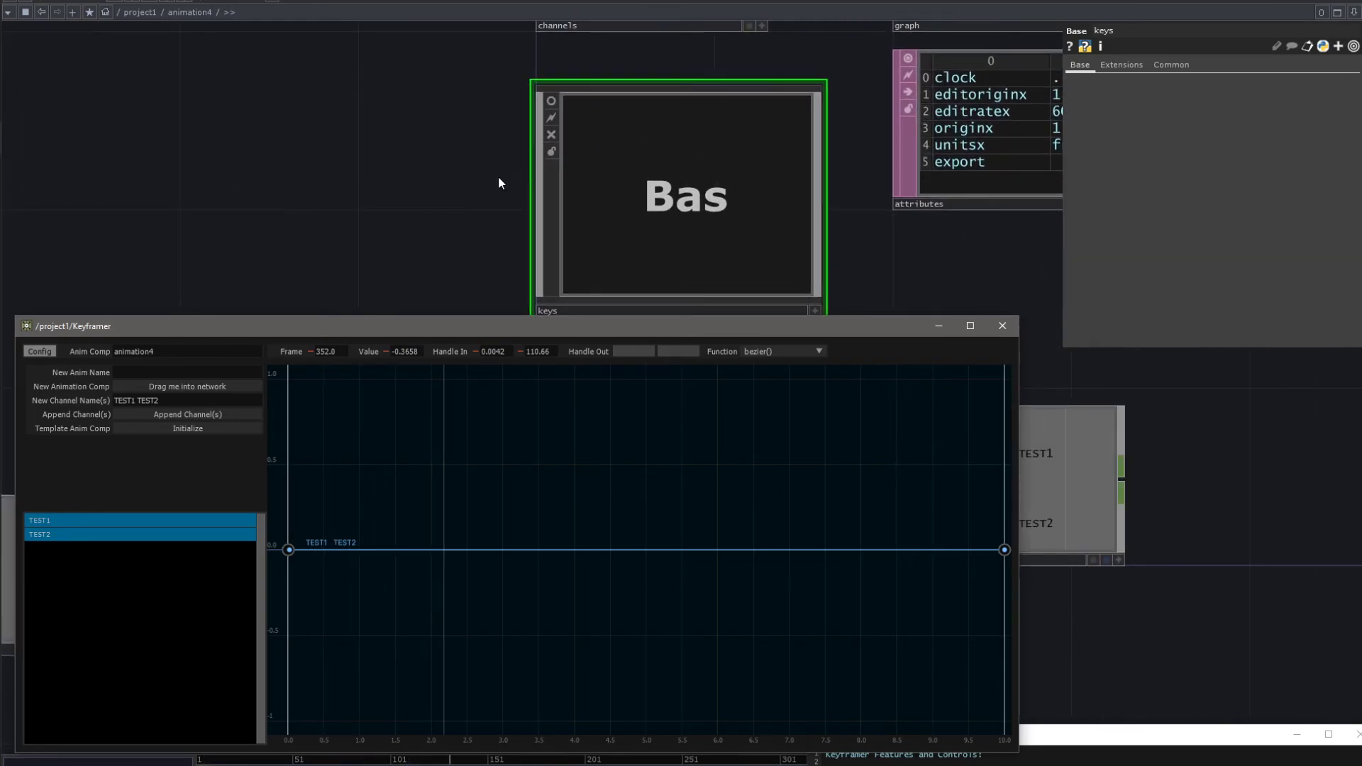
{"action": "scroll", "coordinate": [475, 119], "scroll_direction": "down", "scroll_amount": 2}
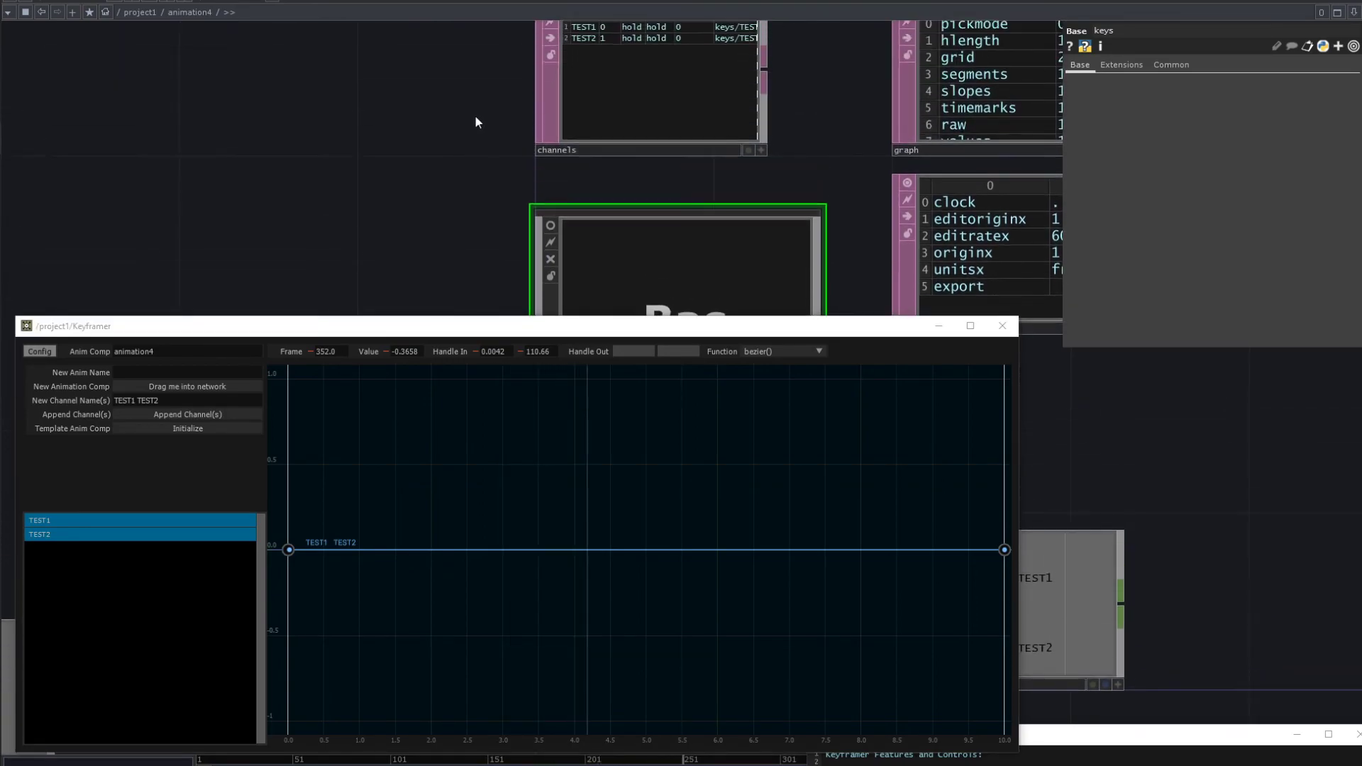
{"action": "scroll", "coordinate": [555, 133], "scroll_direction": "up", "scroll_amount": 4}
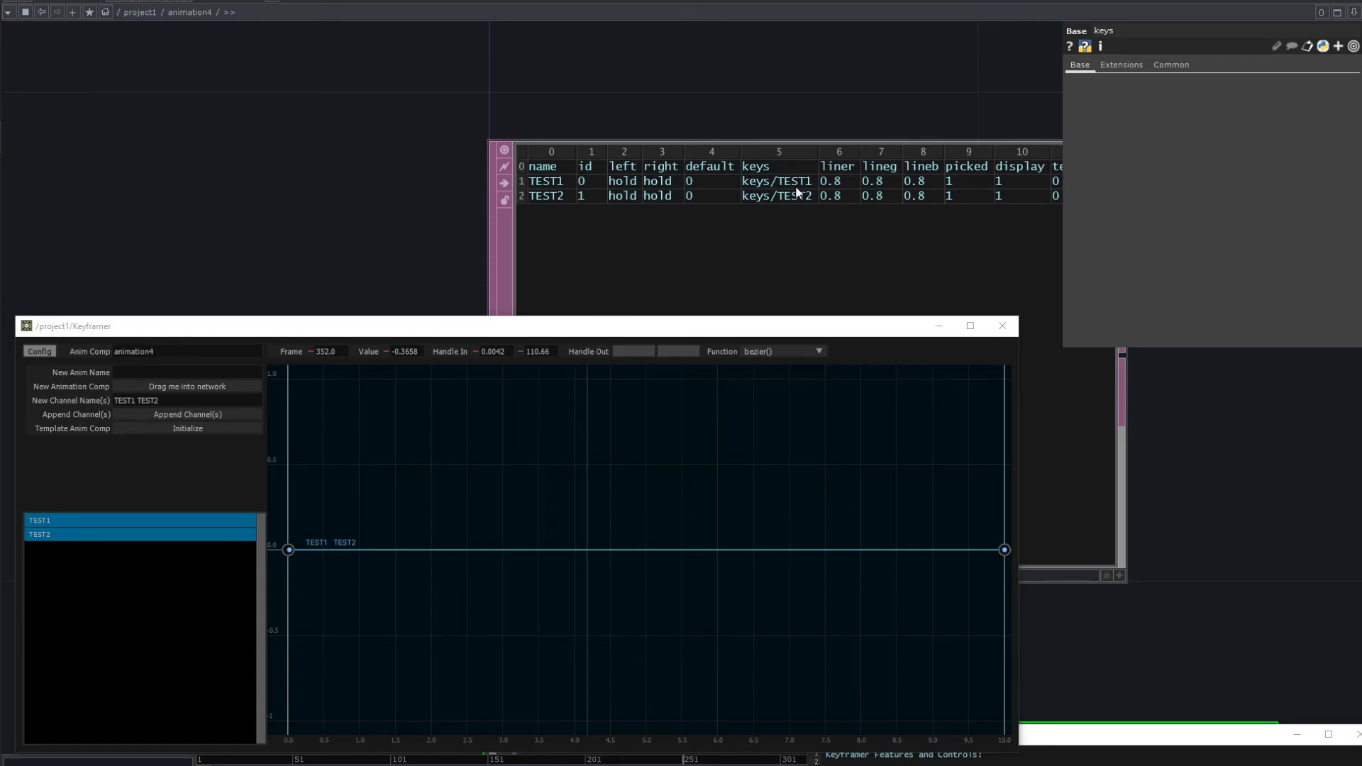
{"action": "scroll", "coordinate": [545, 195], "scroll_direction": "down", "scroll_amount": 2}
{"action": "scroll", "coordinate": [544, 196], "scroll_direction": "down", "scroll_amount": 6}
{"action": "left_click_drag", "start_coordinate": [453, 281], "coordinate": [550, 141]}
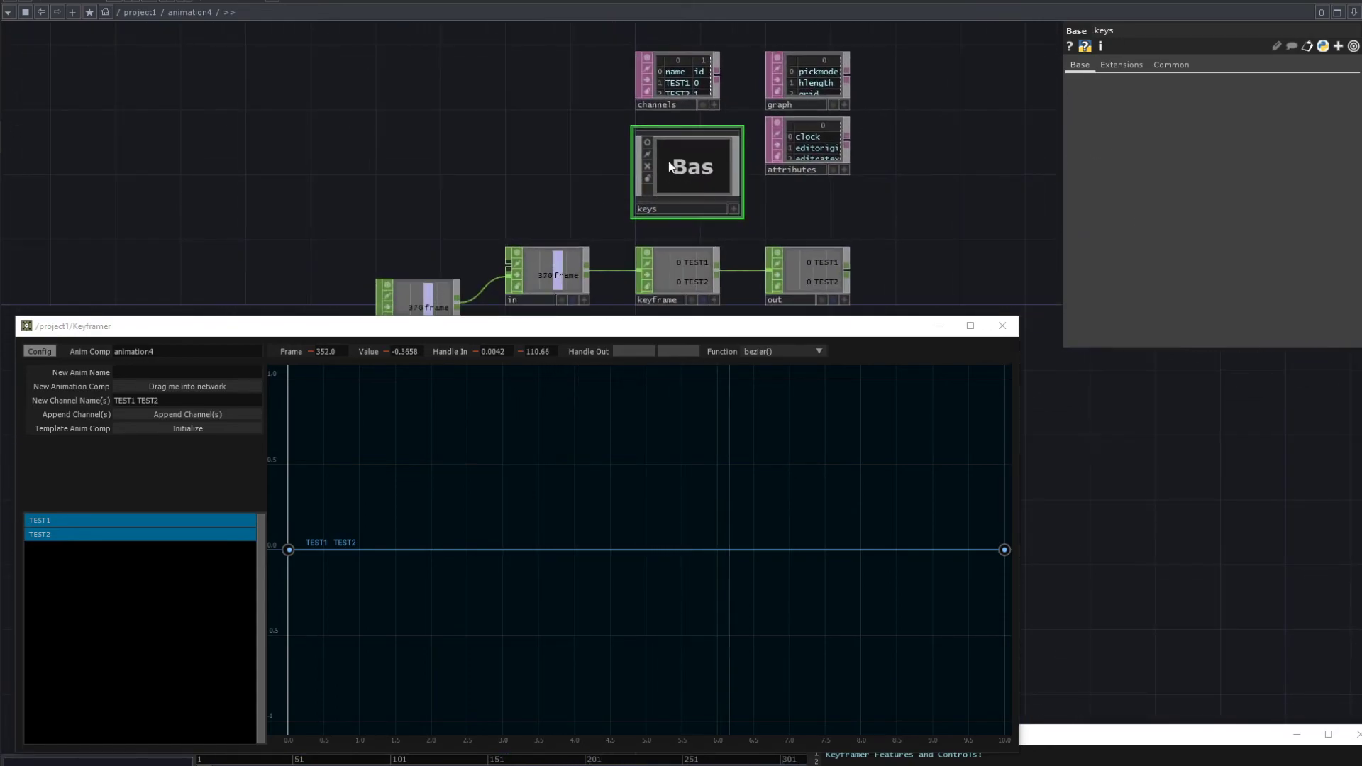
- Enter the keys base again and examine the columns of the TEST2 key table up close
{"action": "key", "text": "i"}
{"action": "left_click_drag", "start_coordinate": [450, 258], "coordinate": [439, 146]}
{"action": "scroll", "coordinate": [443, 191], "scroll_direction": "up", "scroll_amount": 4}
{"action": "left_click_drag", "start_coordinate": [443, 191], "coordinate": [533, 179]}
{"action": "scroll", "coordinate": [525, 169], "scroll_direction": "up", "scroll_amount": 2}
{"action": "scroll", "coordinate": [567, 168], "scroll_direction": "down", "scroll_amount": 3}
{"action": "scroll", "coordinate": [539, 184], "scroll_direction": "down", "scroll_amount": 1}
{"action": "key", "text": "u"}
{"action": "key", "text": "i"}
{"action": "scroll", "coordinate": [658, 160], "scroll_direction": "up", "scroll_amount": 6}
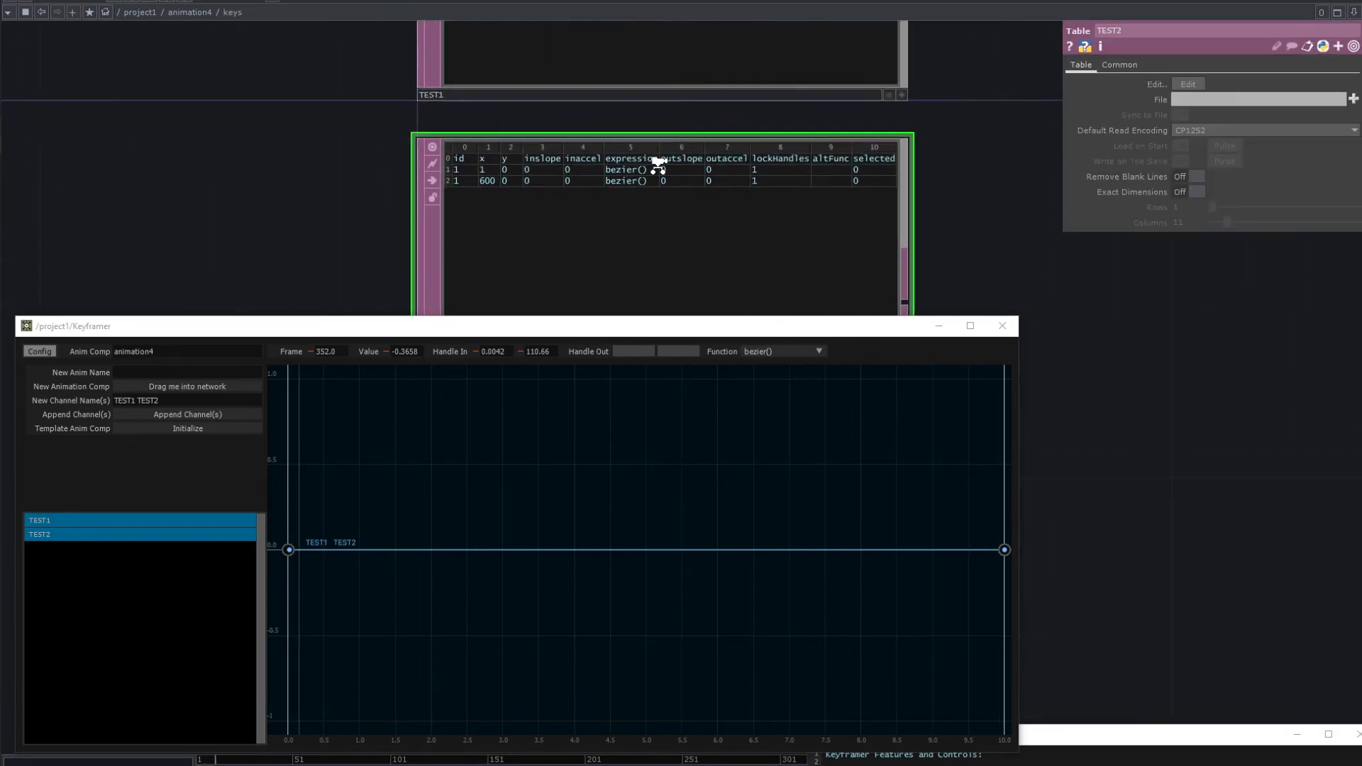
{"action": "scroll", "coordinate": [901, 92], "scroll_direction": "up", "scroll_amount": 2}
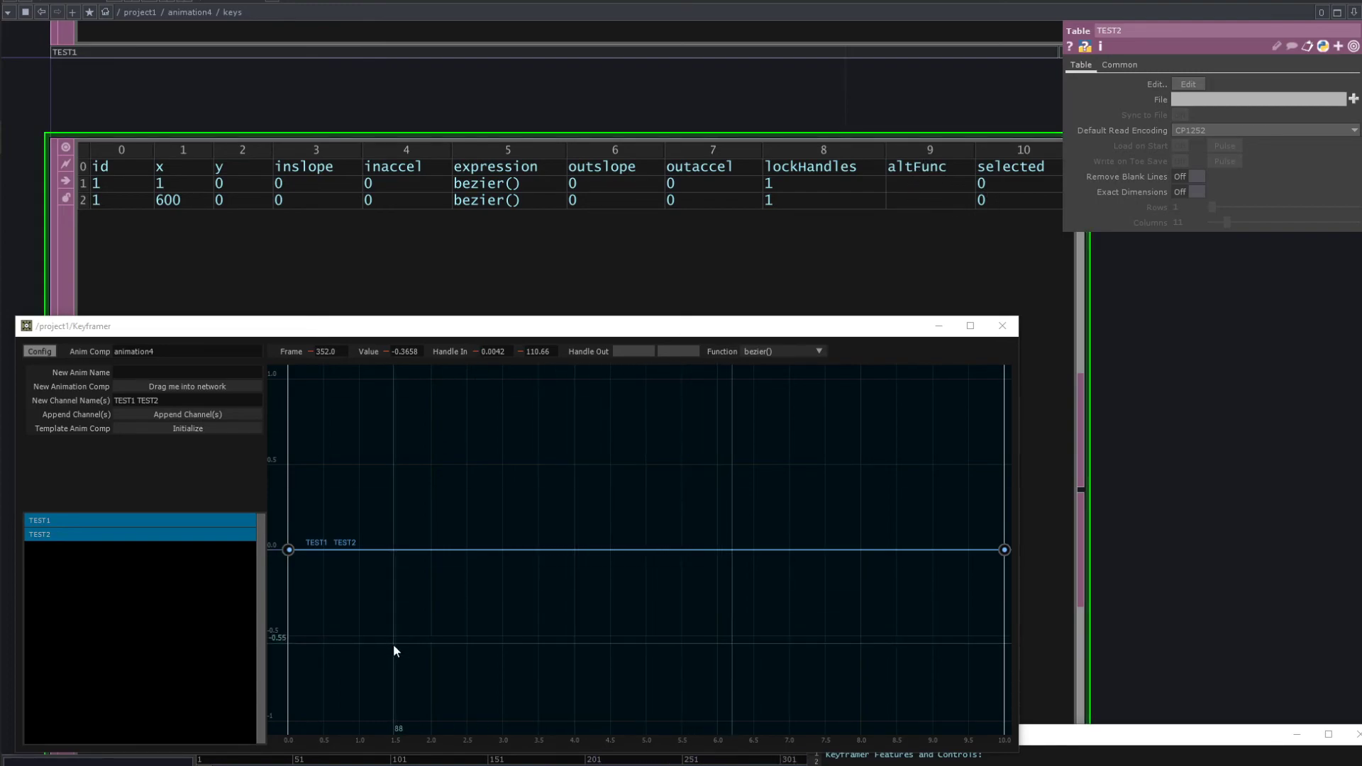
- Select the first keyframe in the Keyframer graph, check the TEST2 table, and return to the project1 network
{"action": "left_click", "coordinate": [289, 550]}
{"action": "scroll", "coordinate": [674, 238], "scroll_direction": "down", "scroll_amount": 5}
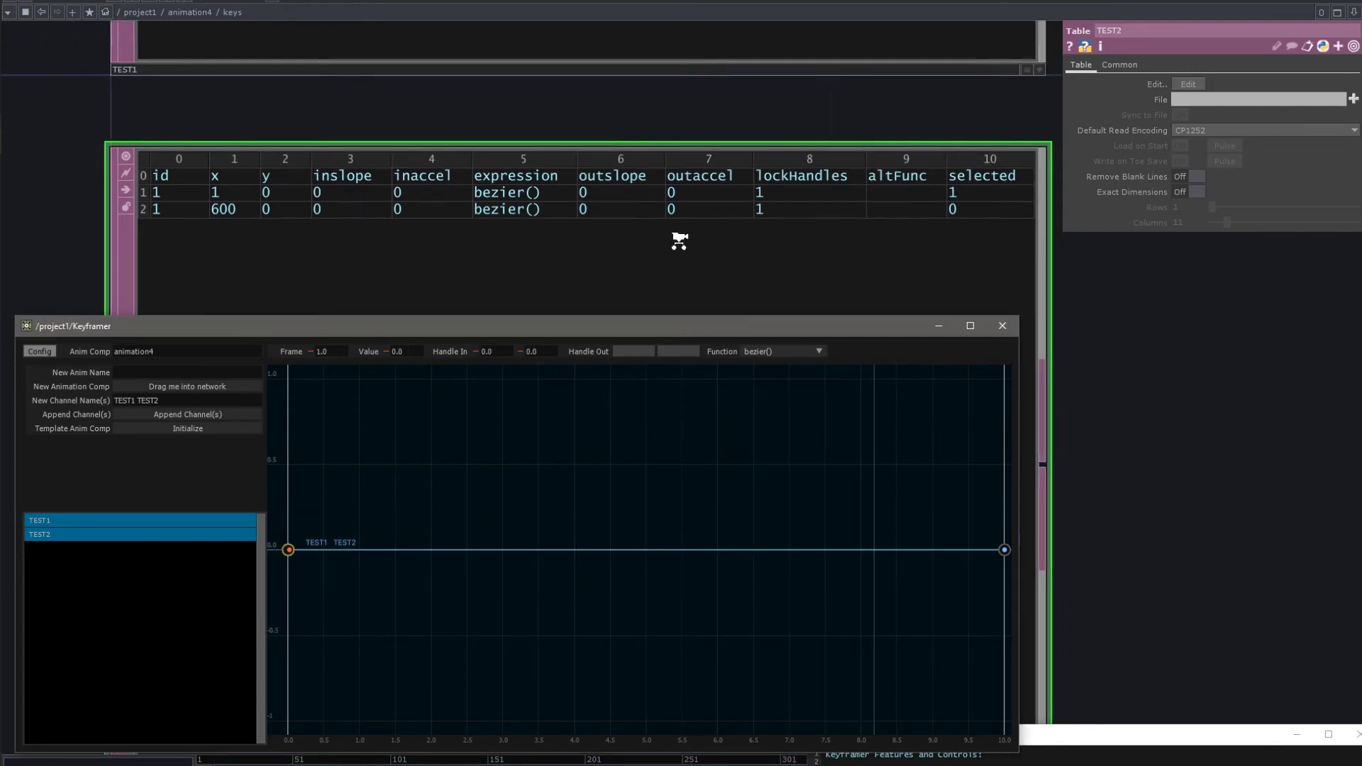
{"action": "key", "text": "u"}
{"action": "key", "text": "u"}
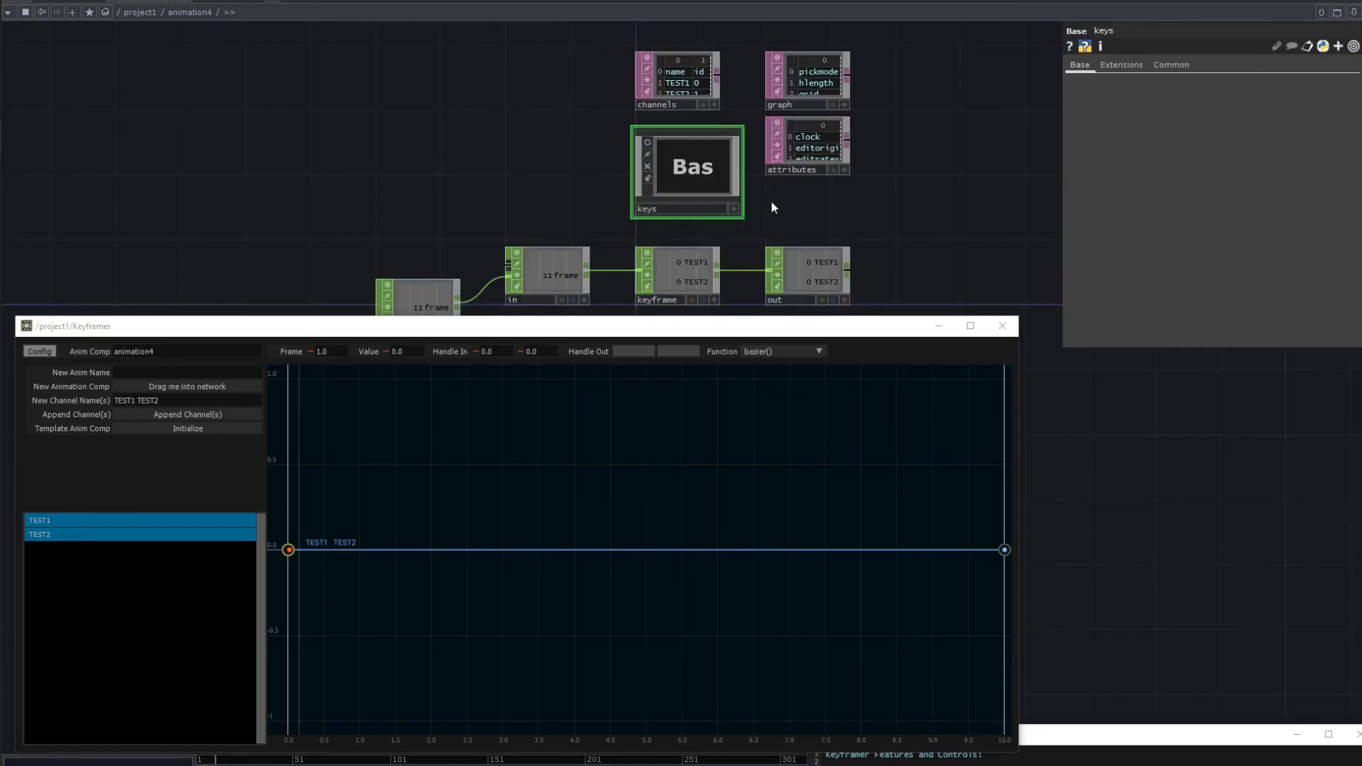
- Set animation4's range type to Custom and look at the unit options for its start value
{"action": "left_click_drag", "start_coordinate": [575, 163], "coordinate": [785, 154]}
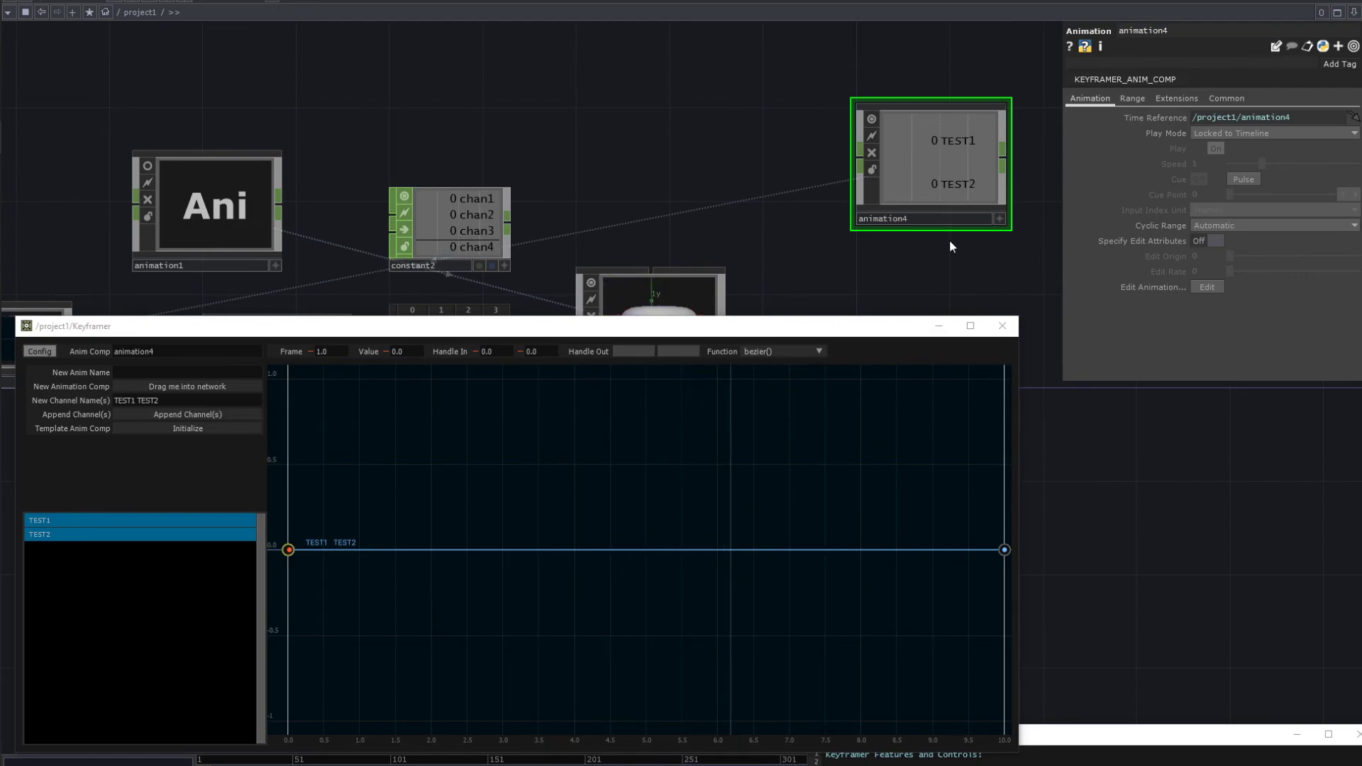
{"action": "left_click", "coordinate": [1133, 99]}
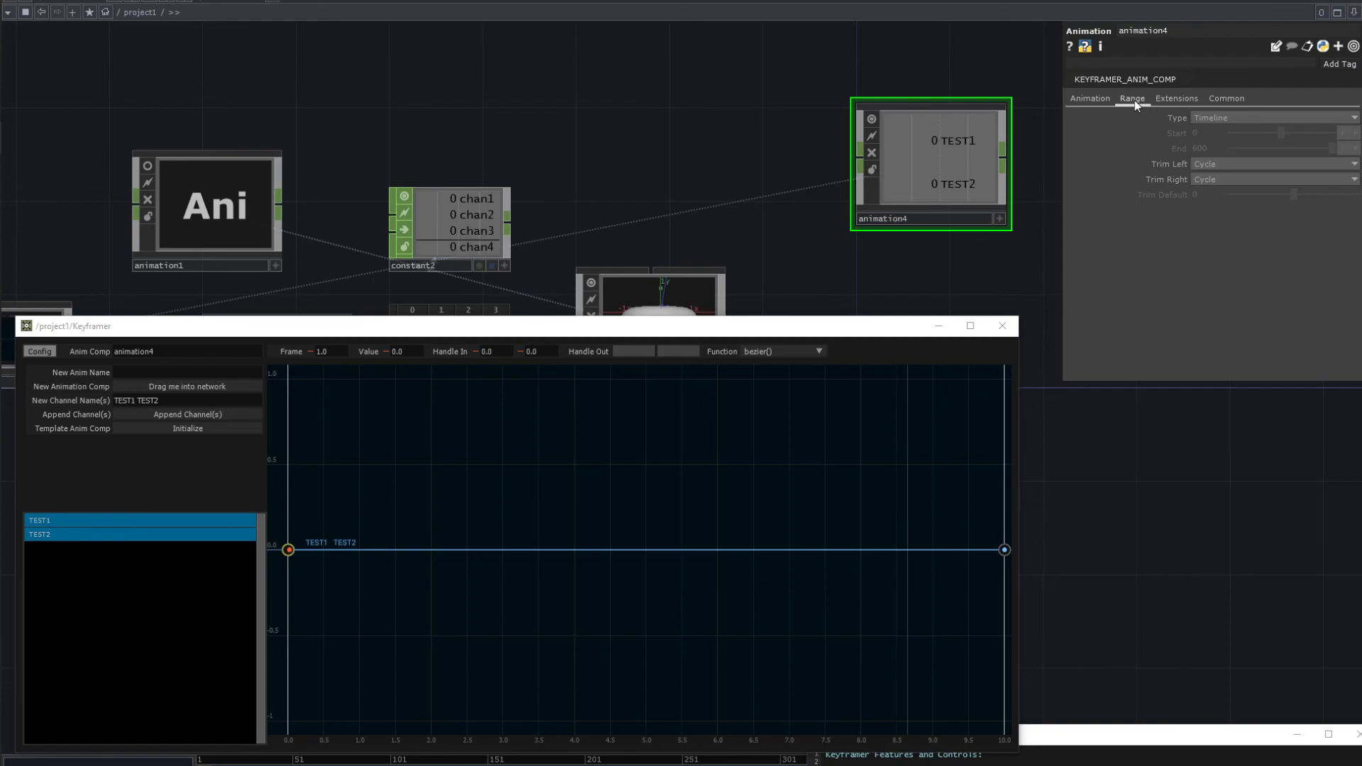
{"action": "left_click", "coordinate": [1264, 115]}
{"action": "left_click", "coordinate": [1222, 142]}
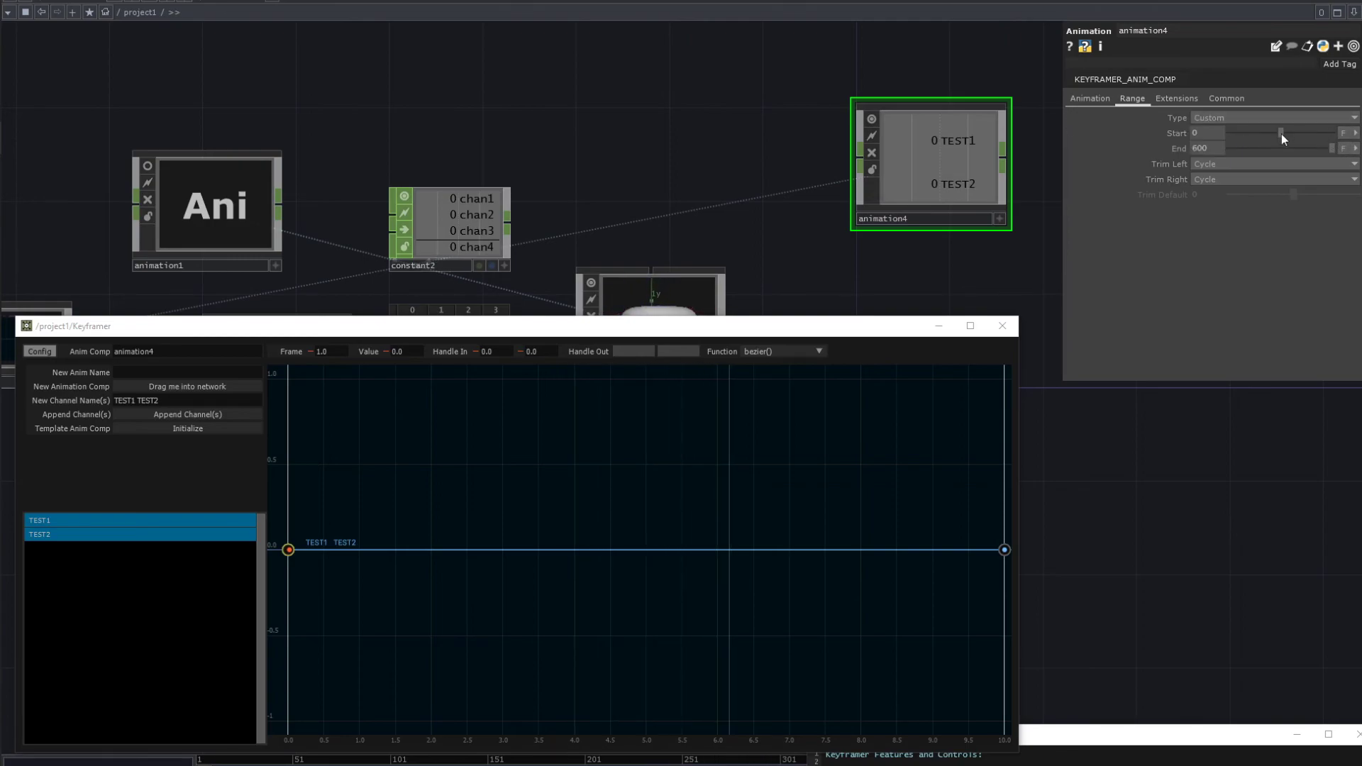
{"action": "left_click", "coordinate": [1345, 134]}
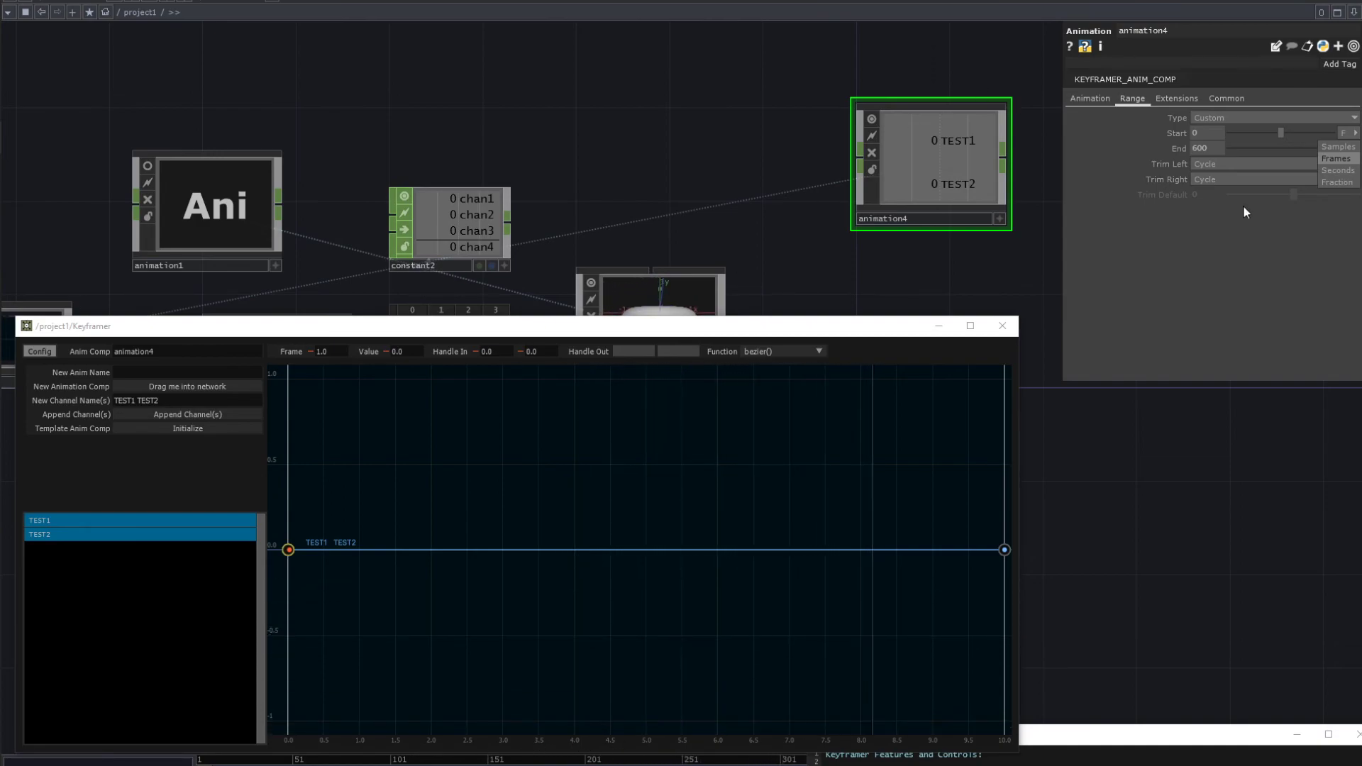
{"action": "left_click", "coordinate": [1261, 258]}
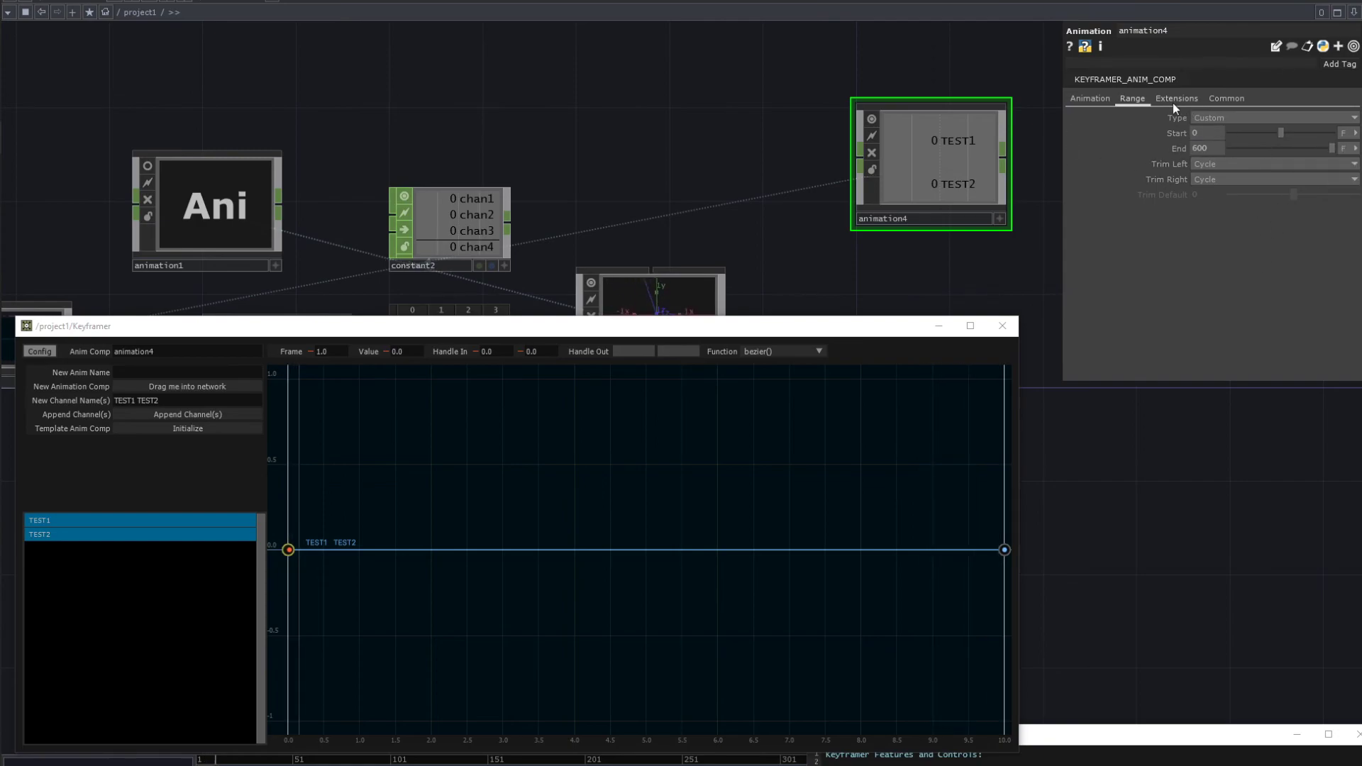
{"action": "left_click", "coordinate": [1090, 99]}
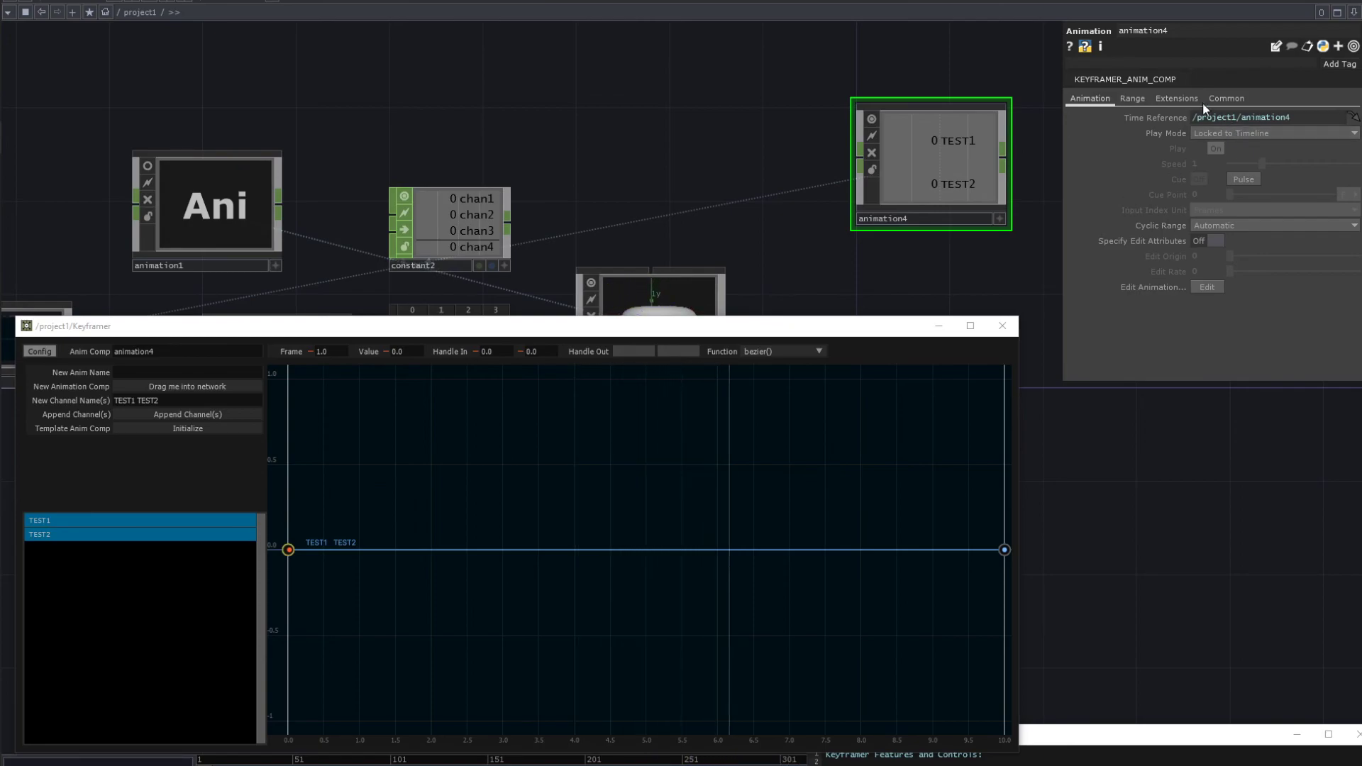
{"action": "left_click", "coordinate": [1146, 100]}
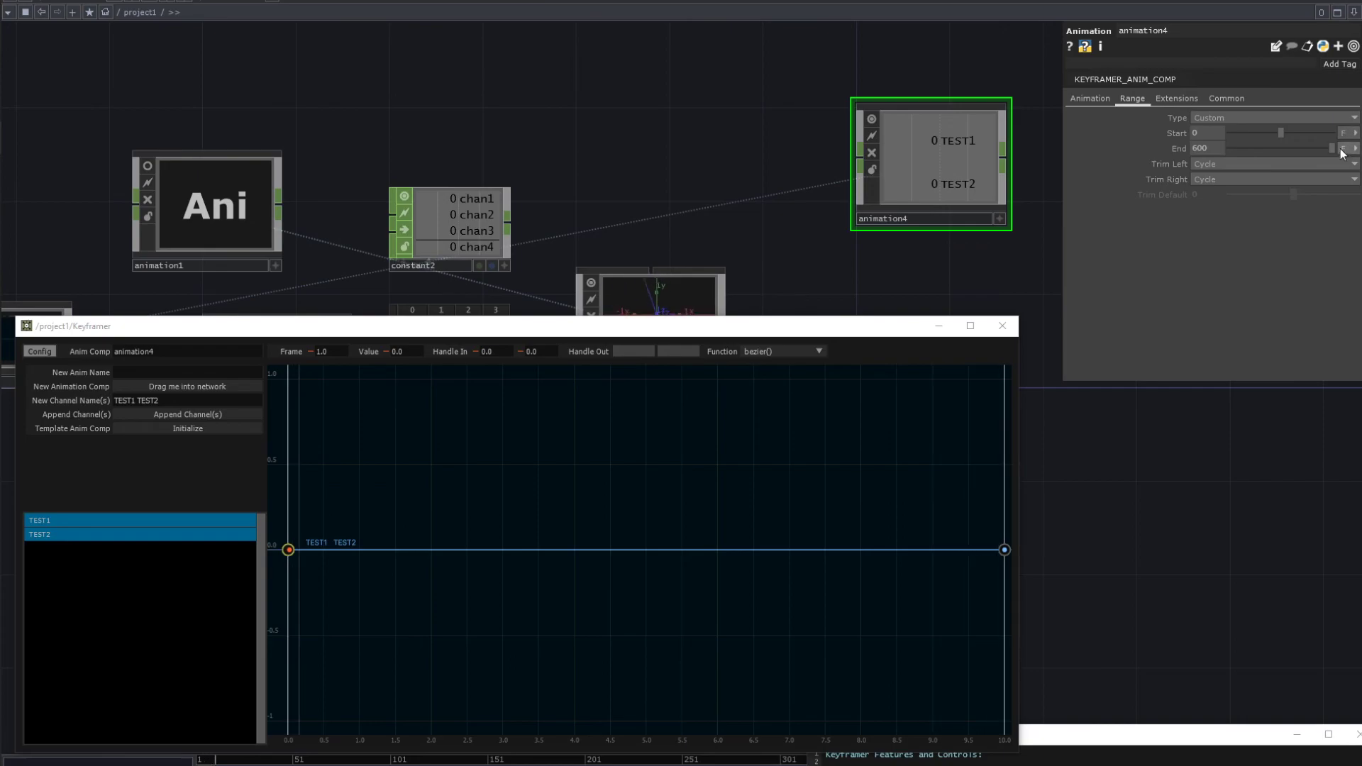
{"action": "left_click_drag", "start_coordinate": [705, 229], "coordinate": [650, 193]}
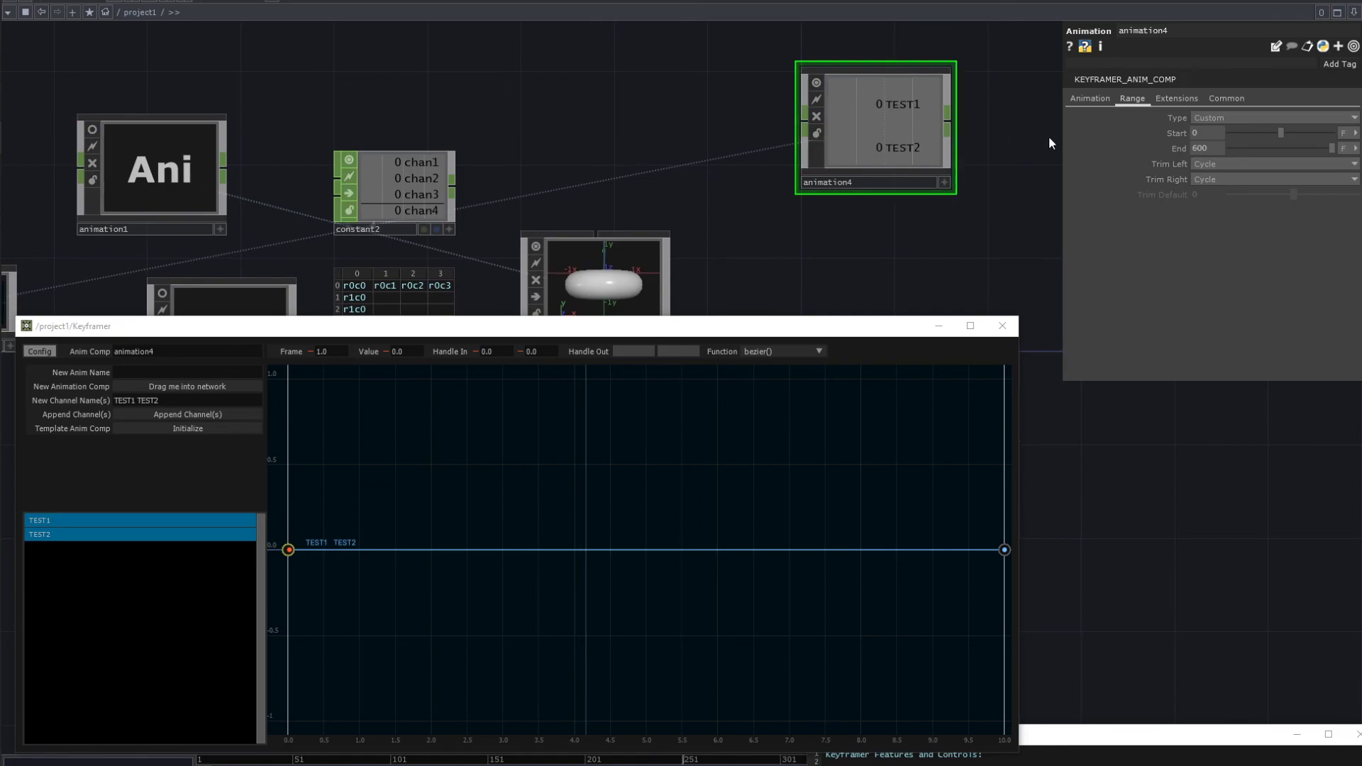
- Try Use Input Index as animation4's play mode and settle on Output Full Range
{"action": "left_click", "coordinate": [1091, 98]}
{"action": "left_click", "coordinate": [1201, 131]}
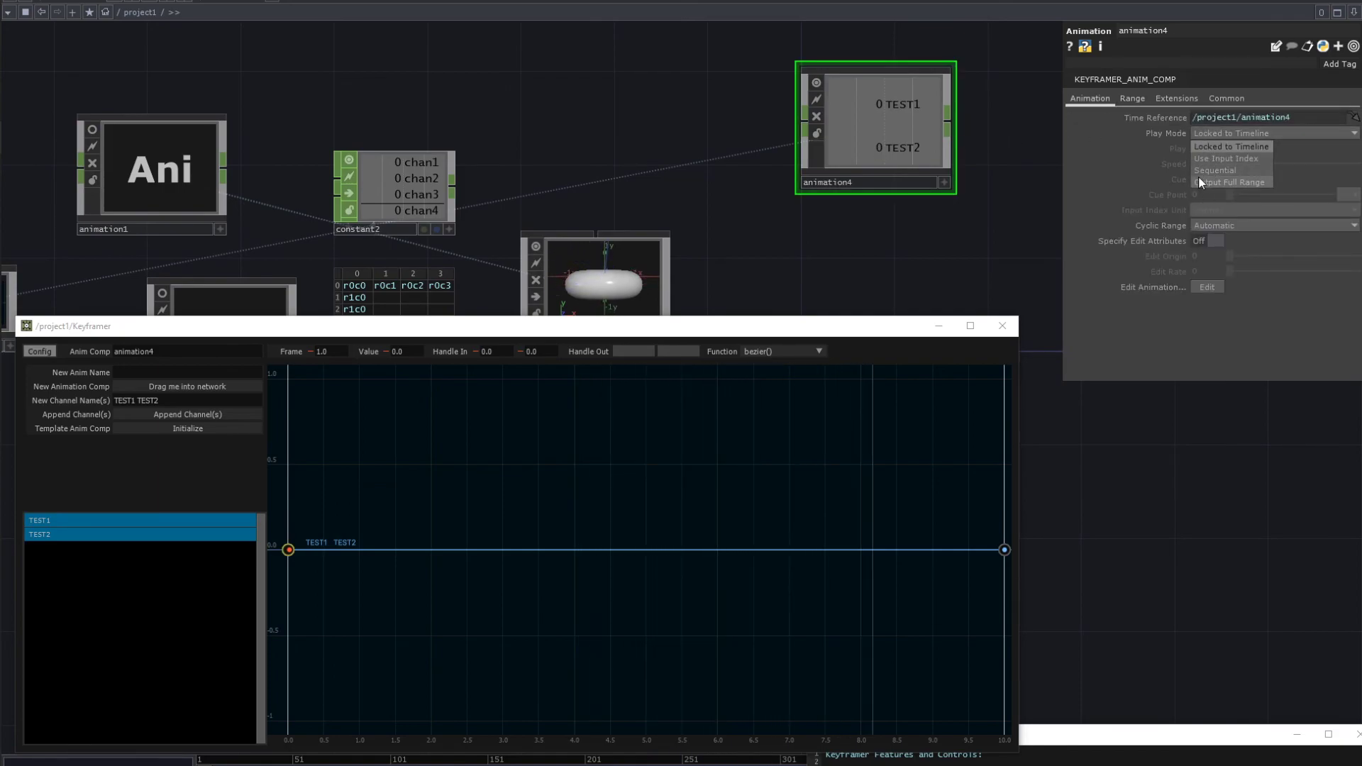
{"action": "left_click", "coordinate": [1198, 159]}
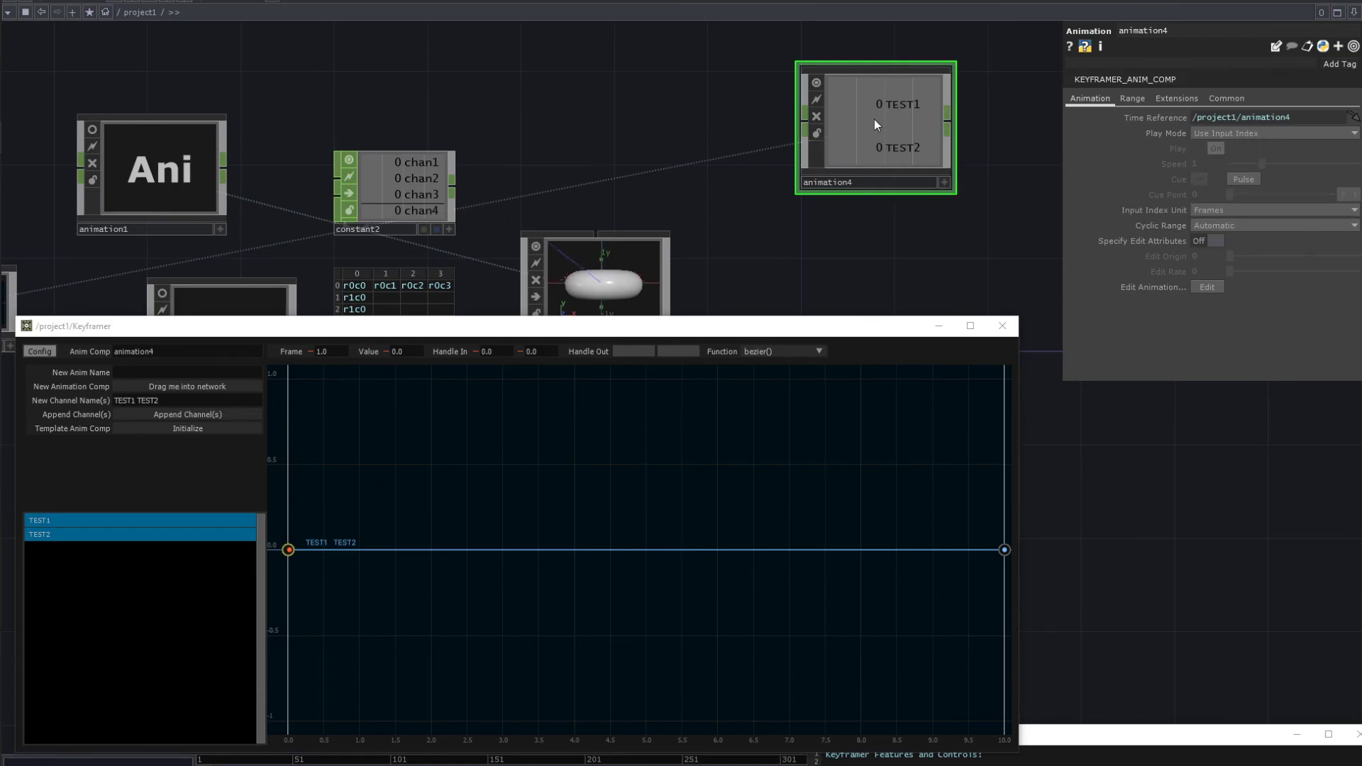
{"action": "left_click", "coordinate": [1193, 138]}
{"action": "left_click", "coordinate": [1212, 182]}
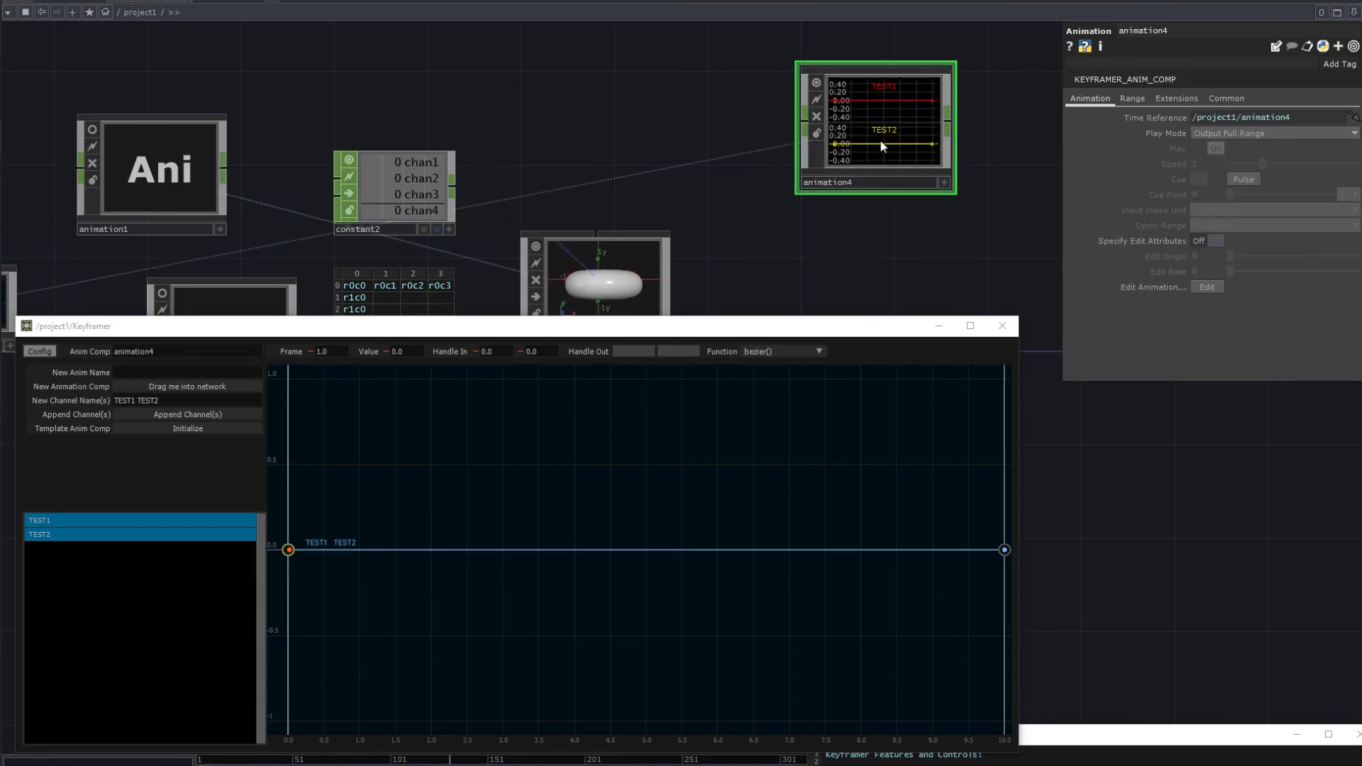
- Enter animation4 and examine the TEST1 and TEST2 output of its keyframe and out CHOPs
{"action": "key", "text": "i"}
{"action": "scroll", "coordinate": [675, 267], "scroll_direction": "up", "scroll_amount": 5}
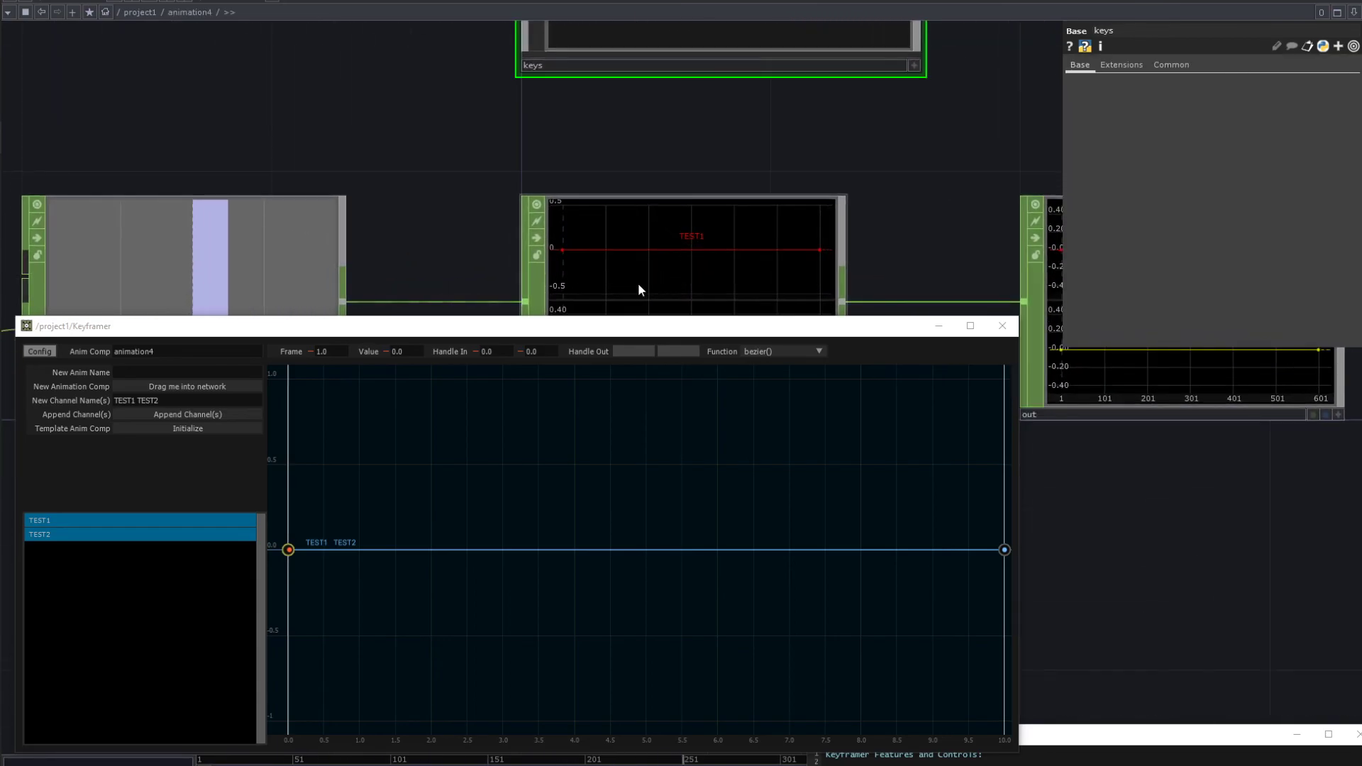
{"action": "scroll", "coordinate": [494, 273], "scroll_direction": "up", "scroll_amount": 3}
{"action": "left_click_drag", "start_coordinate": [494, 272], "coordinate": [479, 138]}
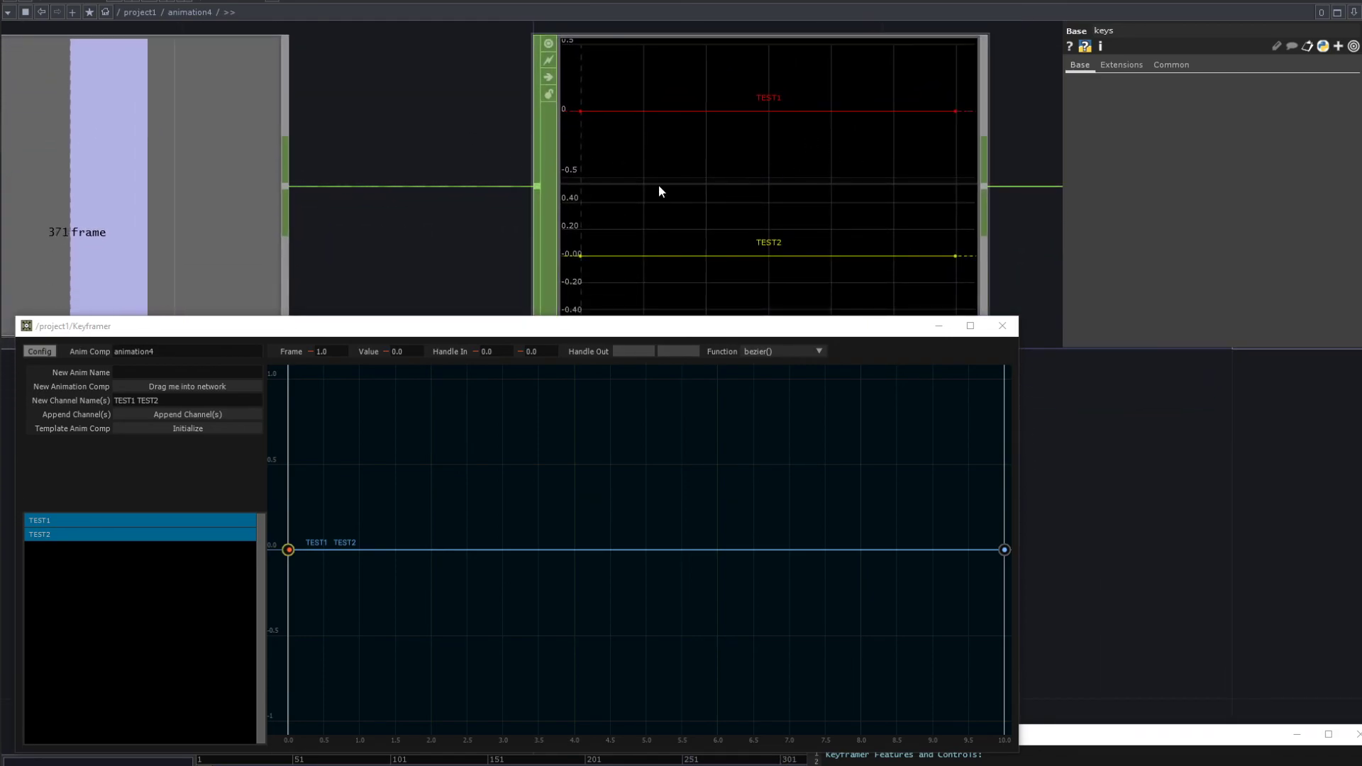
{"action": "scroll", "coordinate": [654, 187], "scroll_direction": "down", "scroll_amount": 3}
{"action": "left_click_drag", "start_coordinate": [860, 240], "coordinate": [793, 248]}
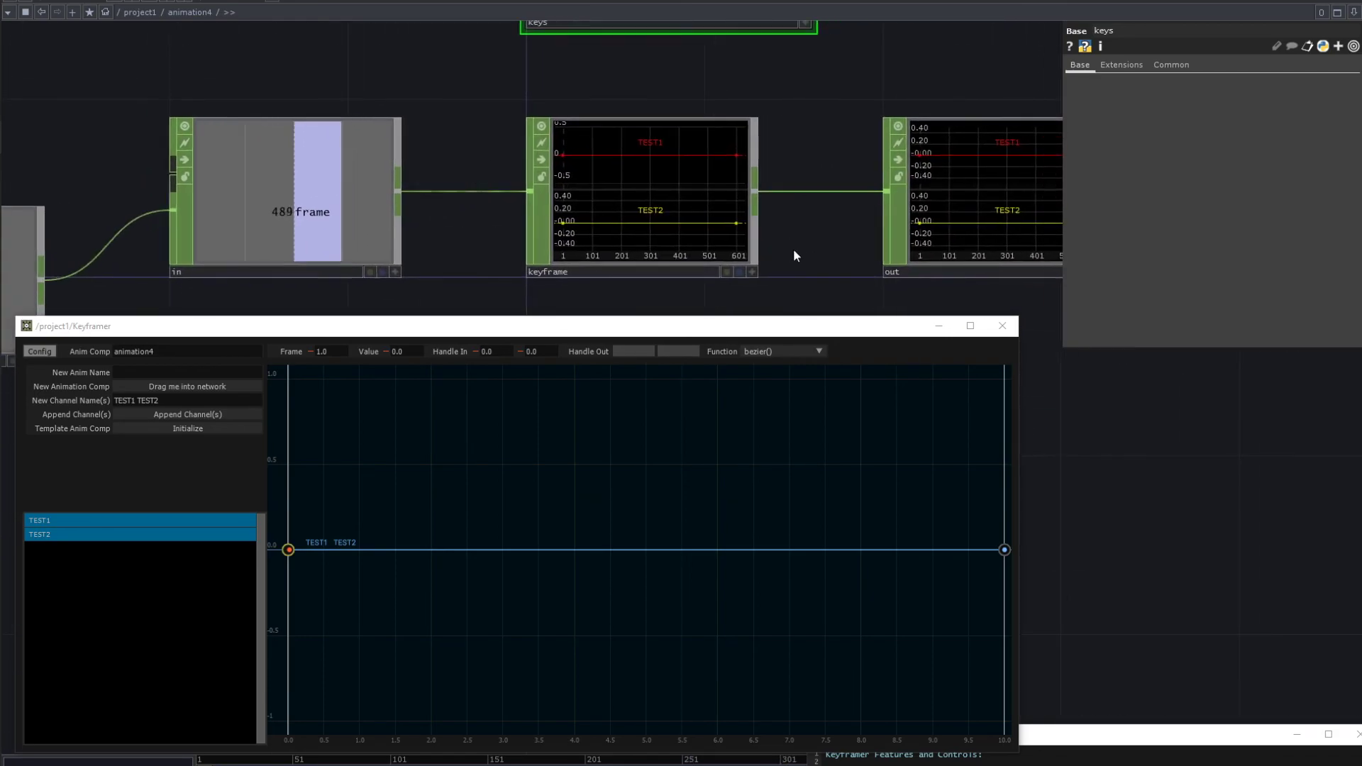
- Return to project1, show animation4's range settings, and move the first keyframe in the Keyframer graph to frame 2
{"action": "key", "text": "u"}
{"action": "left_click", "coordinate": [1134, 98]}
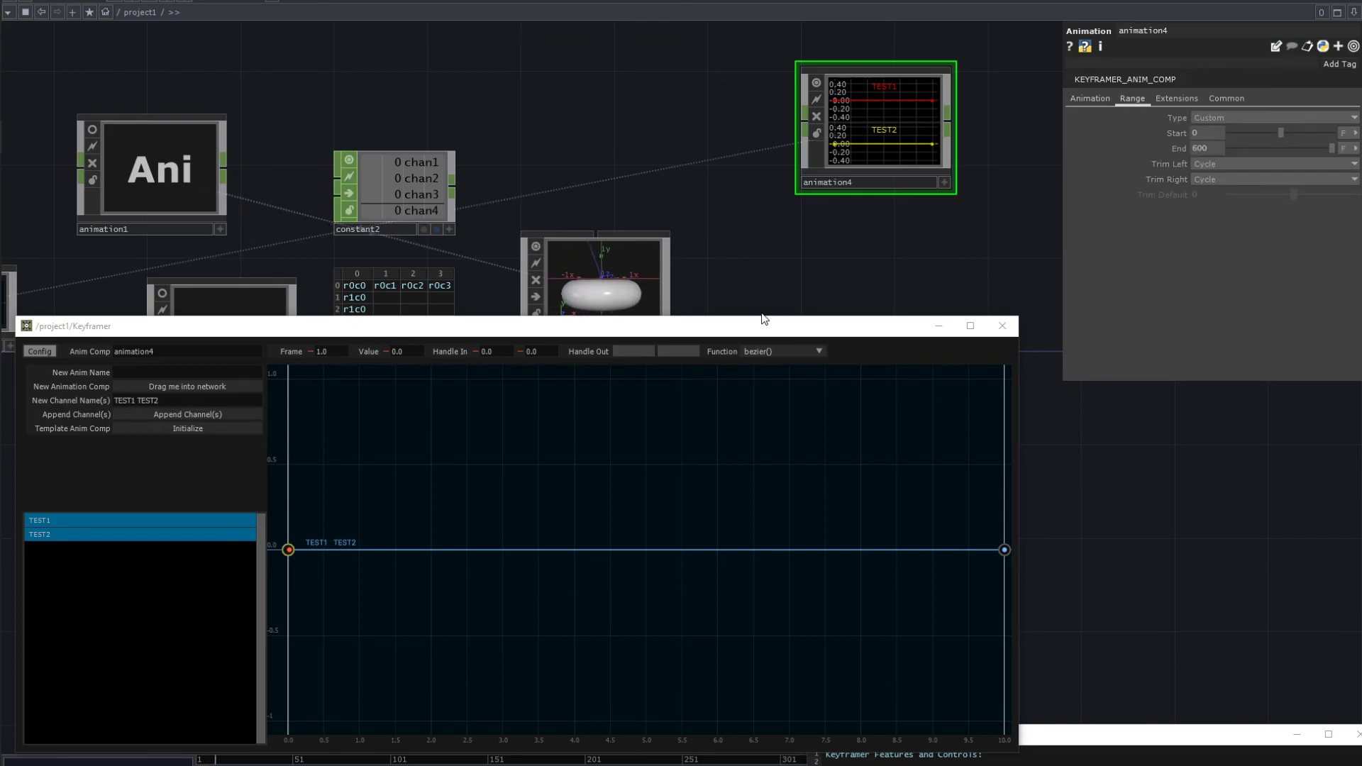
{"action": "mouse_move", "coordinate": [289, 551]}
{"action": "left_mouse_down"}
{"action": "mouse_move", "coordinate": [292, 572]}
{"action": "mouse_move", "coordinate": [290, 550]}
{"action": "left_mouse_up"}
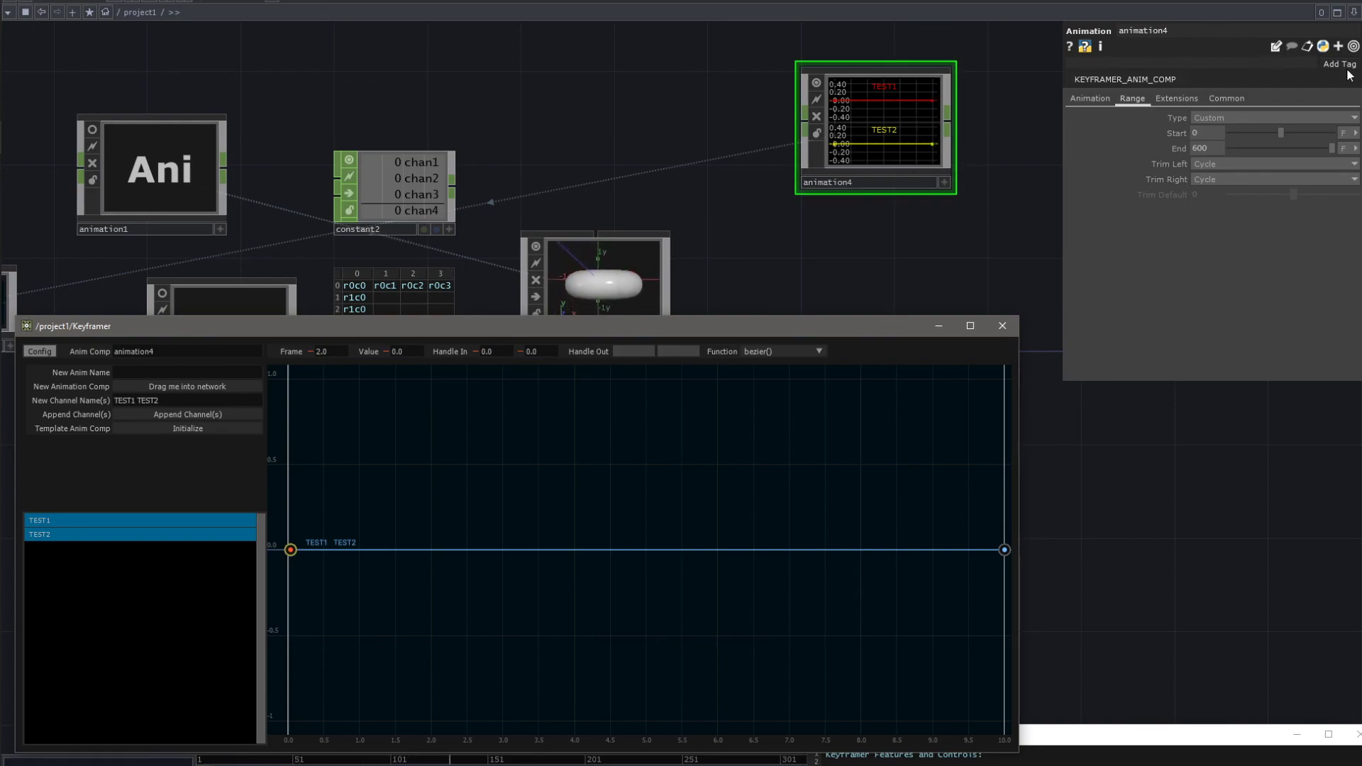
- Reposition the animation4 node closer to geo1 in the project1 network
{"action": "left_click_drag", "start_coordinate": [690, 178], "coordinate": [690, 180]}
{"action": "scroll", "coordinate": [746, 198], "scroll_direction": "down", "scroll_amount": 5}
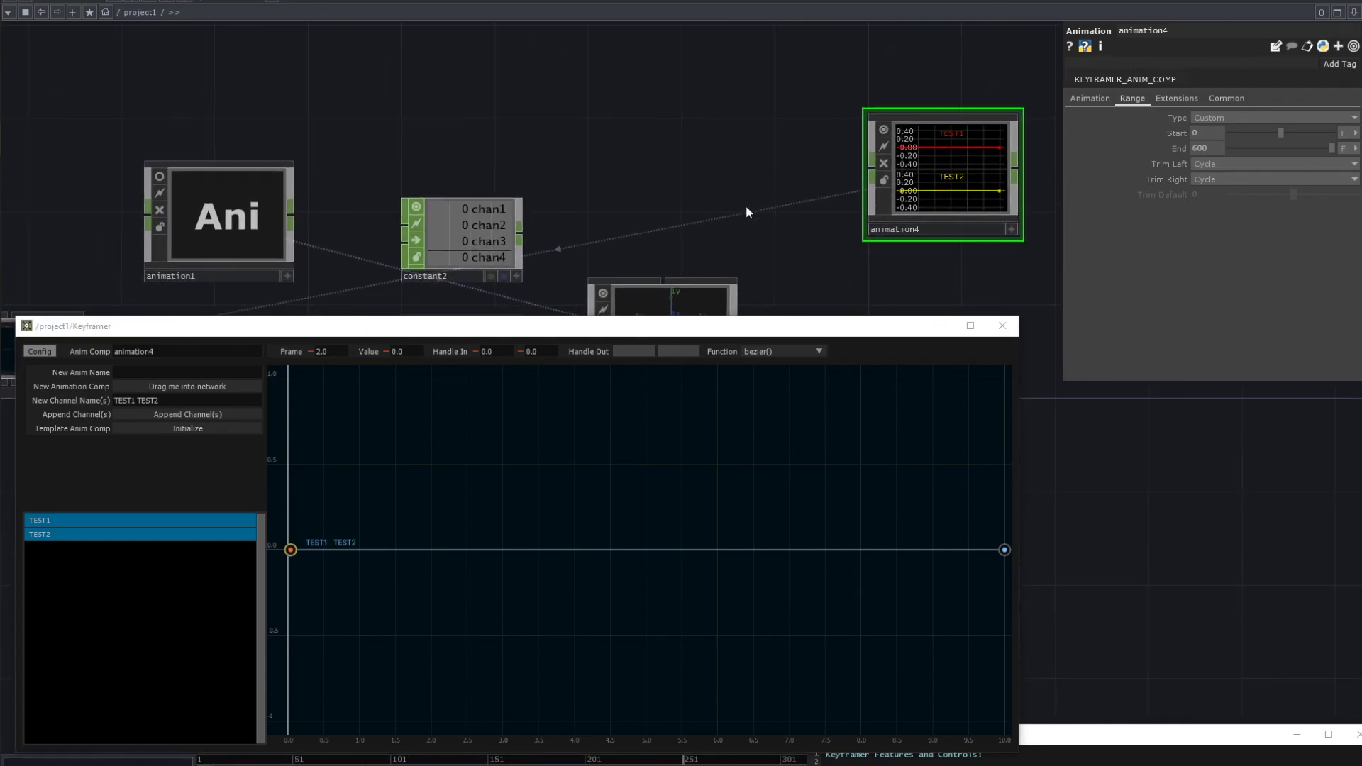
{"action": "scroll", "coordinate": [785, 164], "scroll_direction": "up", "scroll_amount": 3}
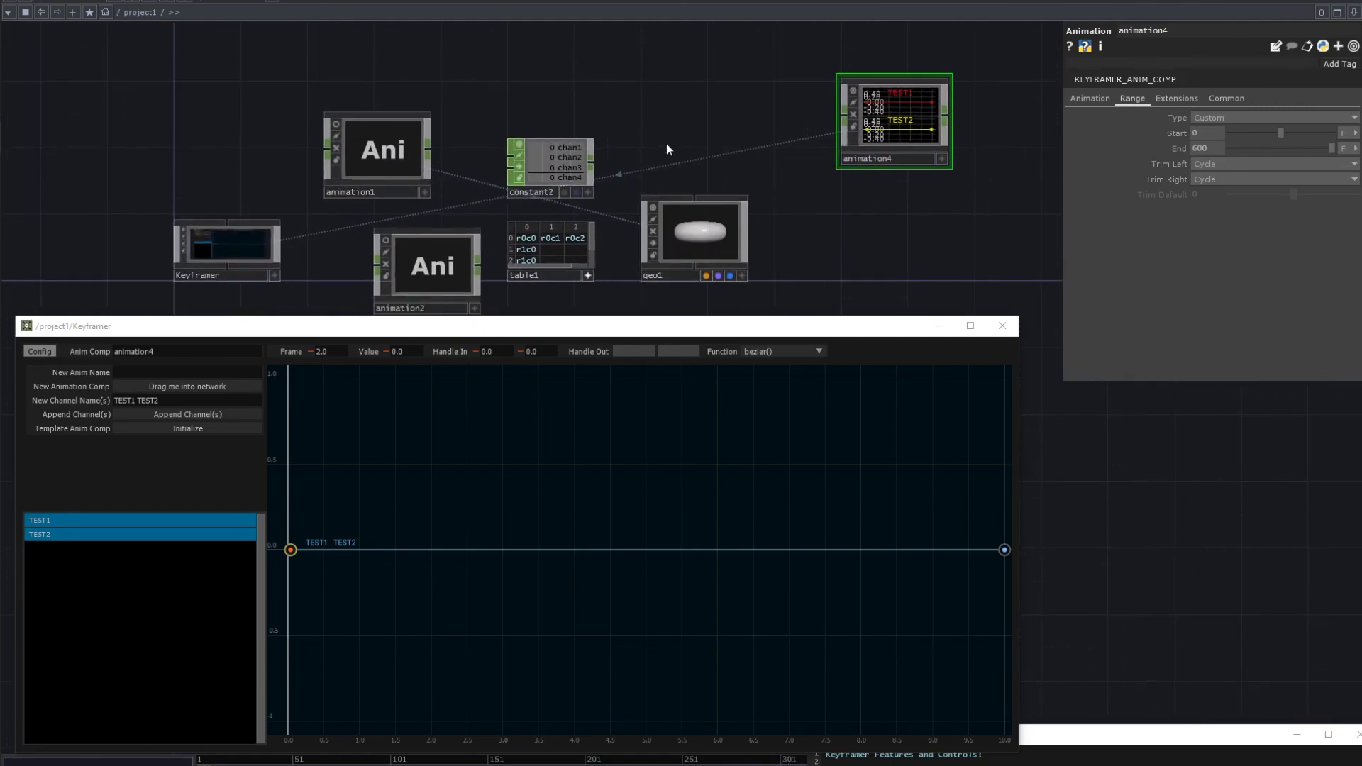
{"action": "left_click_drag", "start_coordinate": [666, 143], "coordinate": [730, 139]}
{"action": "left_click_drag", "start_coordinate": [936, 126], "coordinate": [852, 126]}
- Load animation2 and finally animation1 into the Keyframer as the edited Animation COMP
{"action": "left_click_drag", "start_coordinate": [509, 286], "coordinate": [539, 490]}
{"action": "left_click_drag", "start_coordinate": [462, 191], "coordinate": [453, 422]}
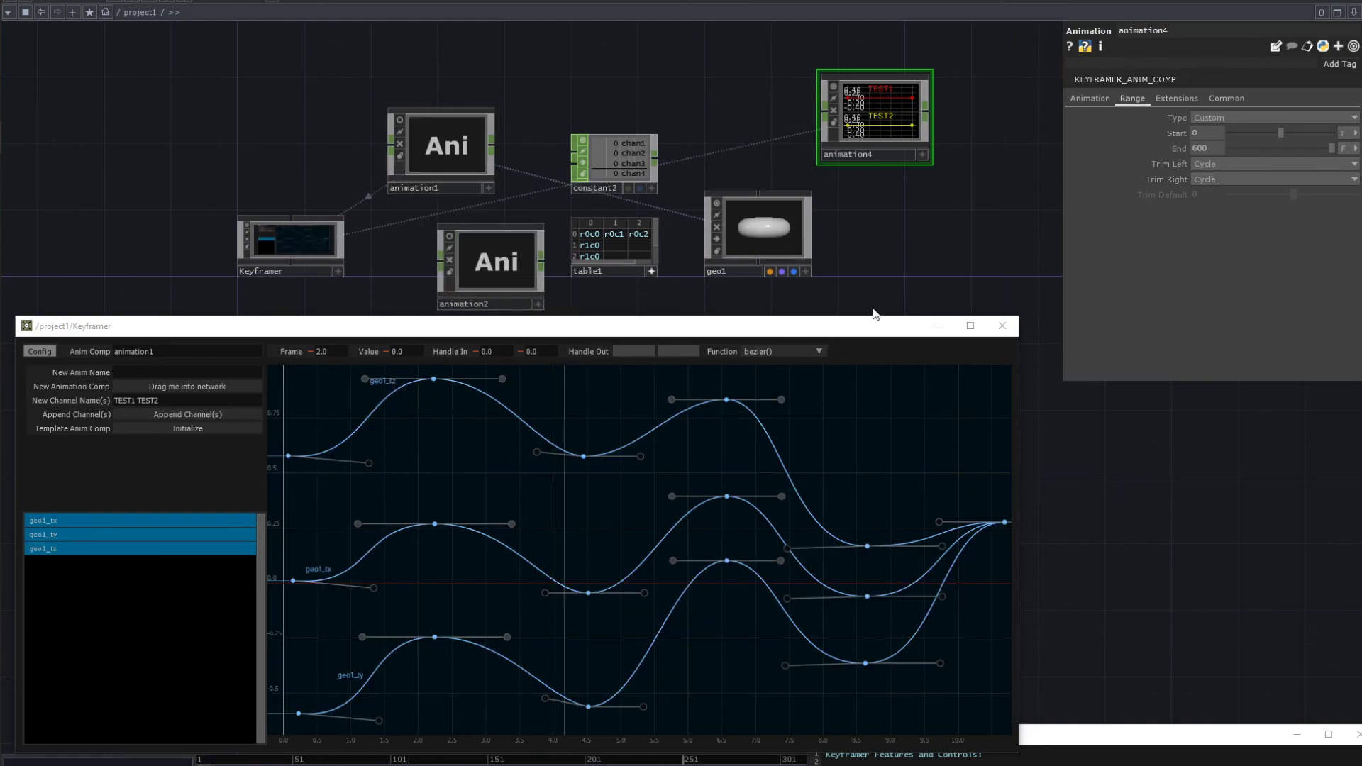
- Reposition the animation4 node in the project1 network, slightly farther from the constant2 and geo1 nodes
{"action": "mouse_move", "coordinate": [842, 132]}
{"action": "left_mouse_down"}
{"action": "mouse_move", "coordinate": [888, 123]}
{"action": "mouse_move", "coordinate": [859, 126]}
{"action": "left_mouse_up"}
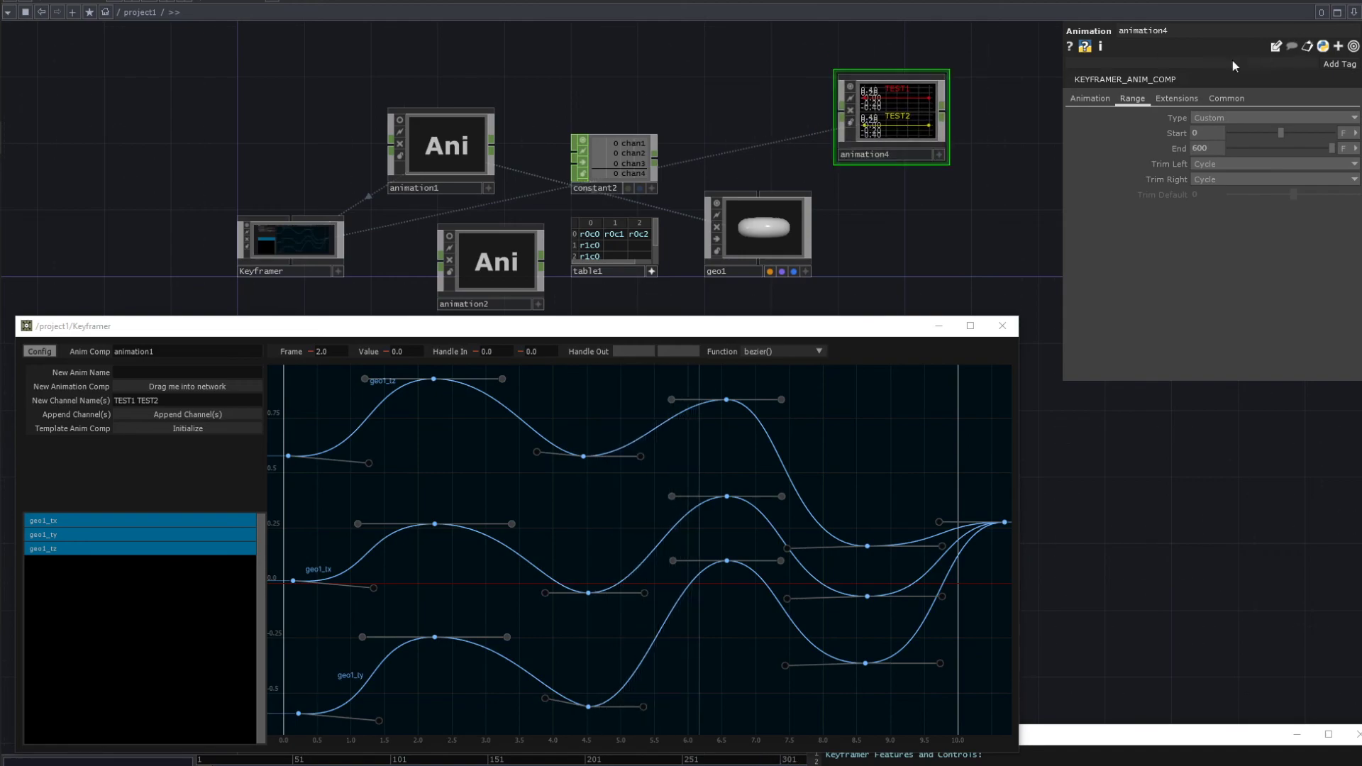
{"action": "left_click_drag", "start_coordinate": [841, 204], "coordinate": [743, 222]}
{"action": "mouse_move", "coordinate": [821, 126]}
{"action": "left_mouse_down"}
{"action": "mouse_move", "coordinate": [805, 110]}
{"action": "mouse_move", "coordinate": [837, 109]}
{"action": "left_mouse_up"}
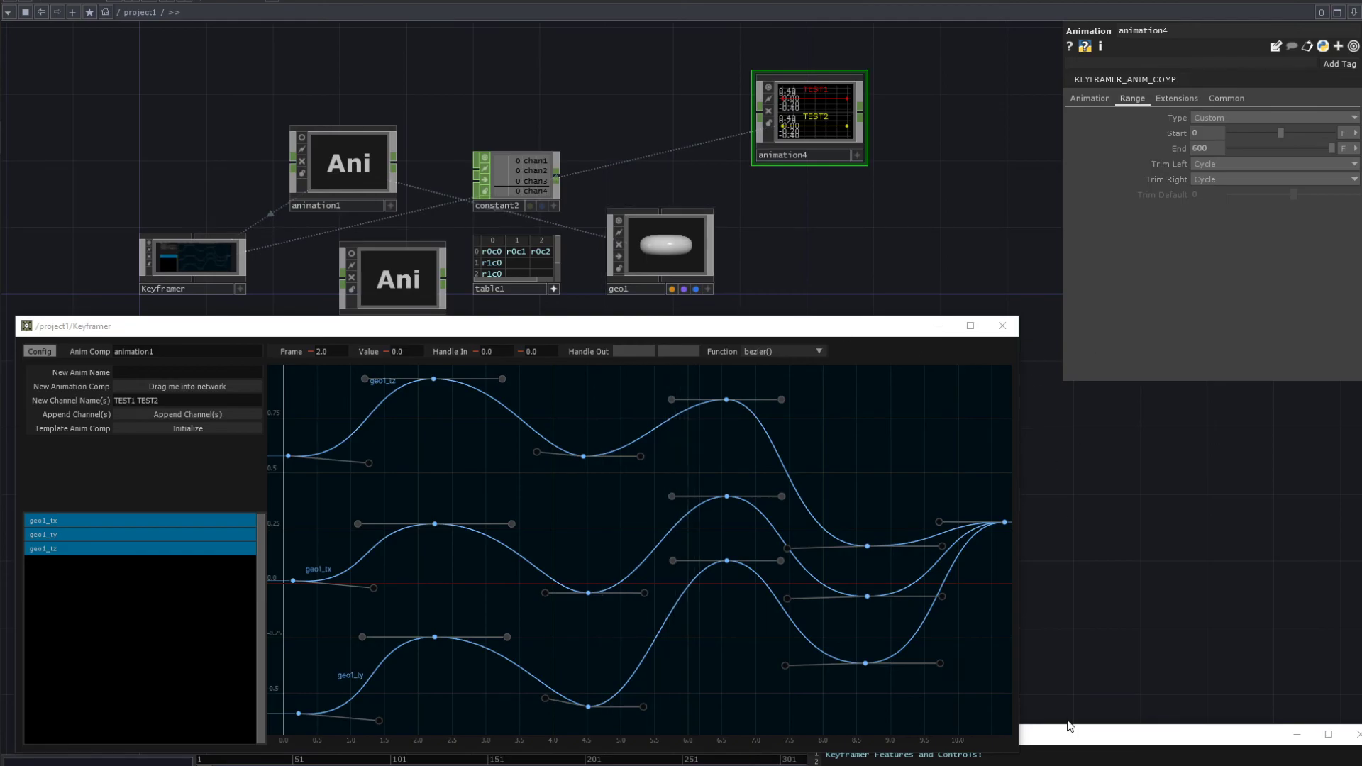
- Bring the Keyframer documentation window into full view and review the channel reordering note and the Drop into Keyframer features
{"action": "left_click_drag", "start_coordinate": [1071, 734], "coordinate": [1097, 73]}
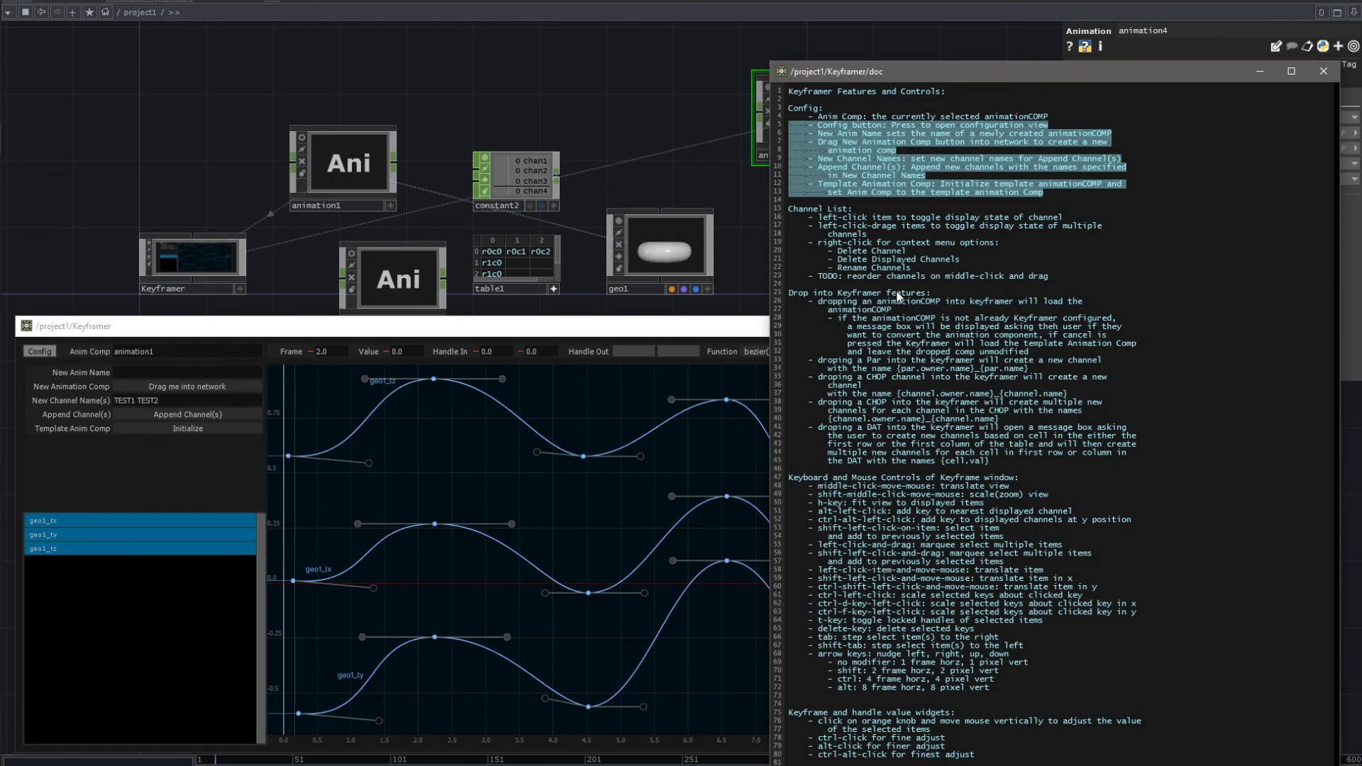
{"action": "left_click_drag", "start_coordinate": [1062, 275], "coordinate": [795, 277]}
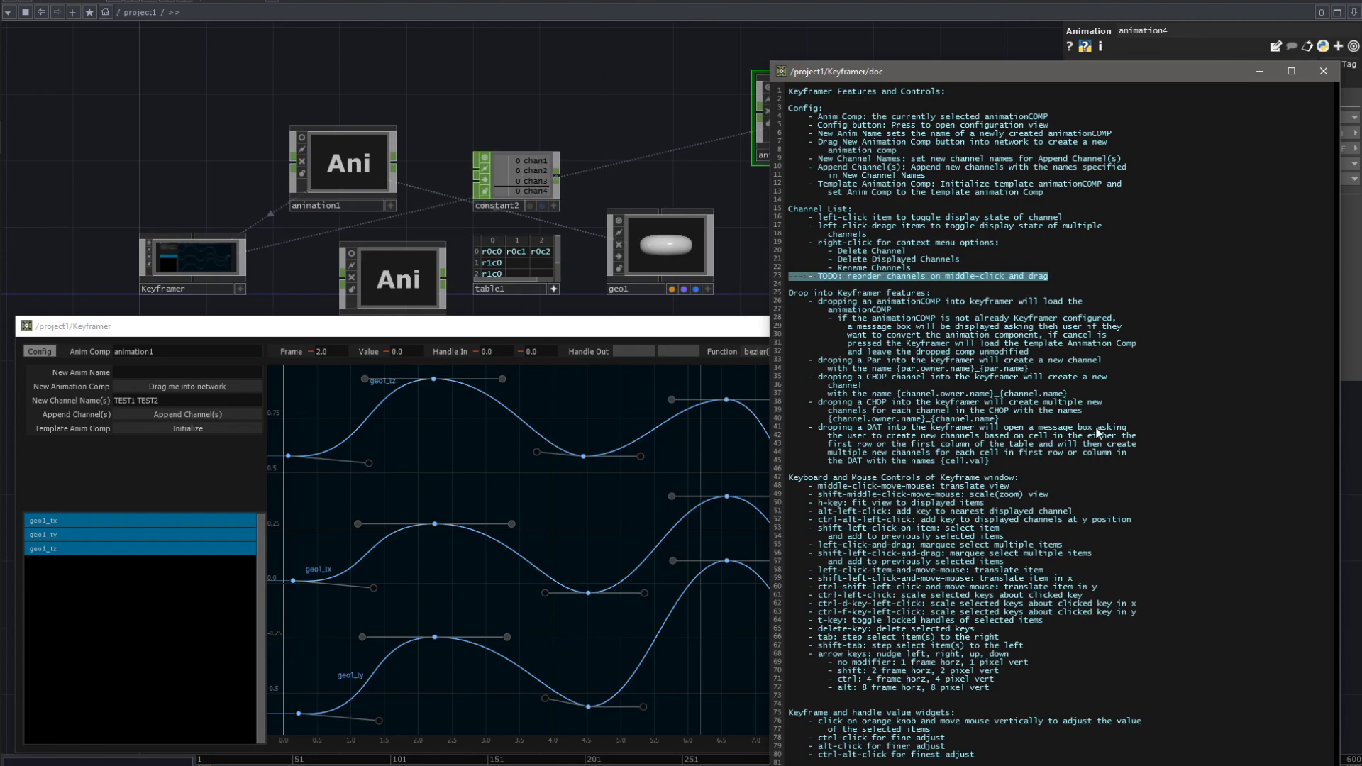
{"action": "left_click_drag", "start_coordinate": [1093, 463], "coordinate": [919, 362]}
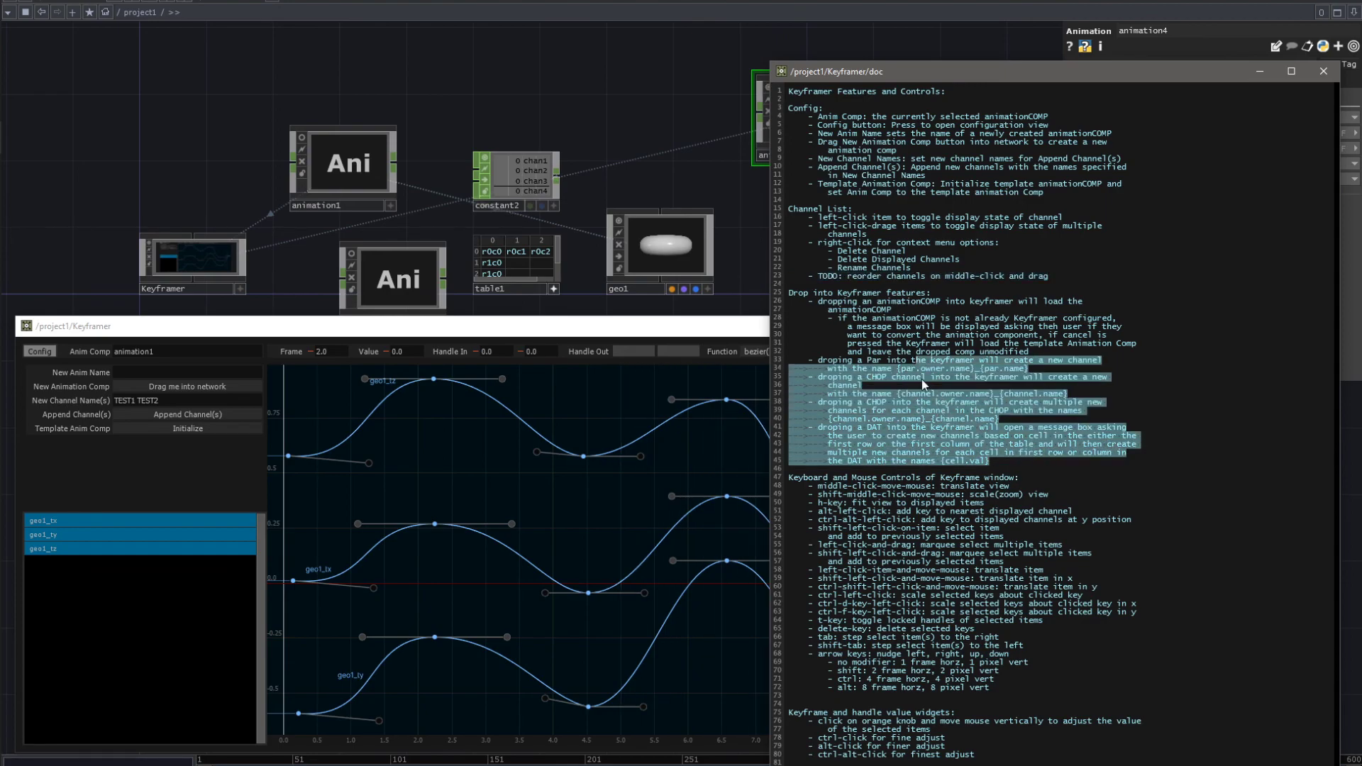
- Review the documentation on deleting, stepping and nudging keys, and the section on keyframe and handle value widgets
{"action": "left_click_drag", "start_coordinate": [1030, 683], "coordinate": [916, 630]}
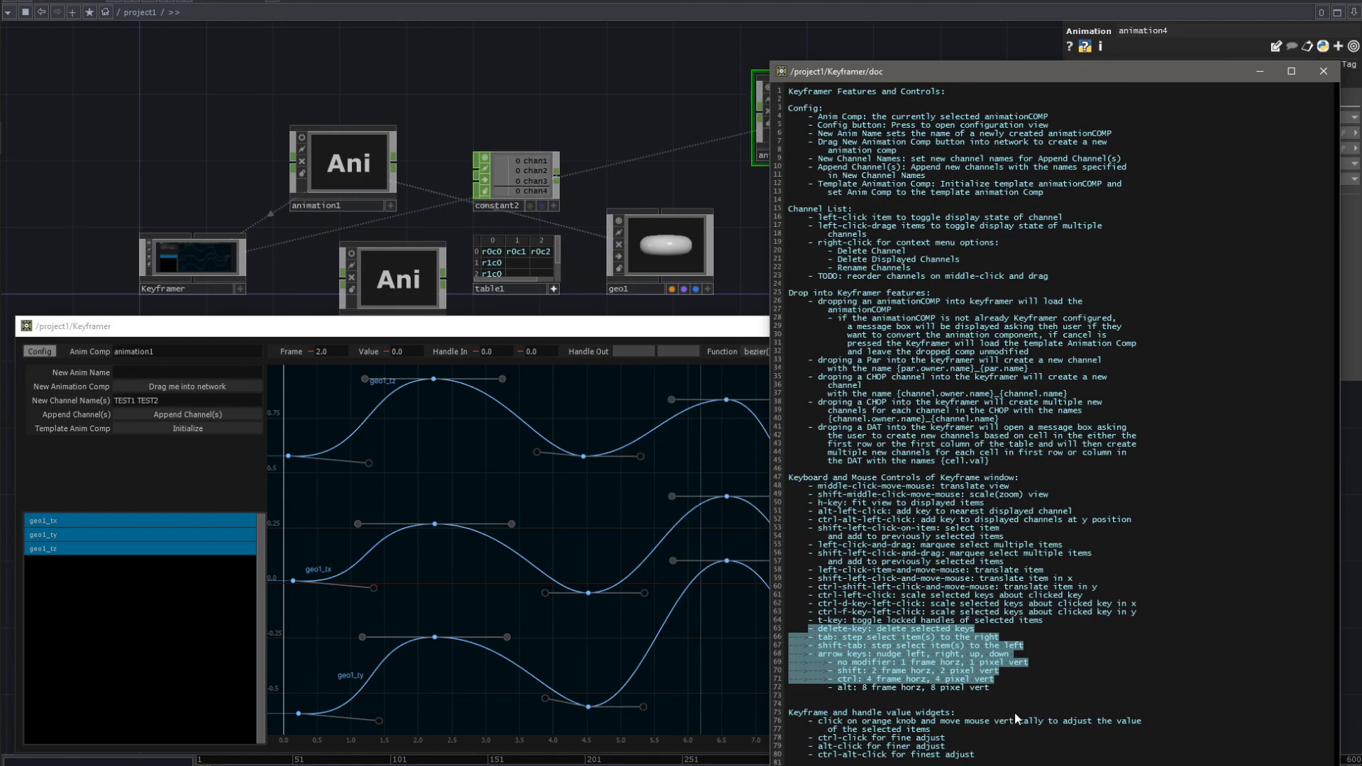
{"action": "left_click_drag", "start_coordinate": [977, 755], "coordinate": [790, 719]}
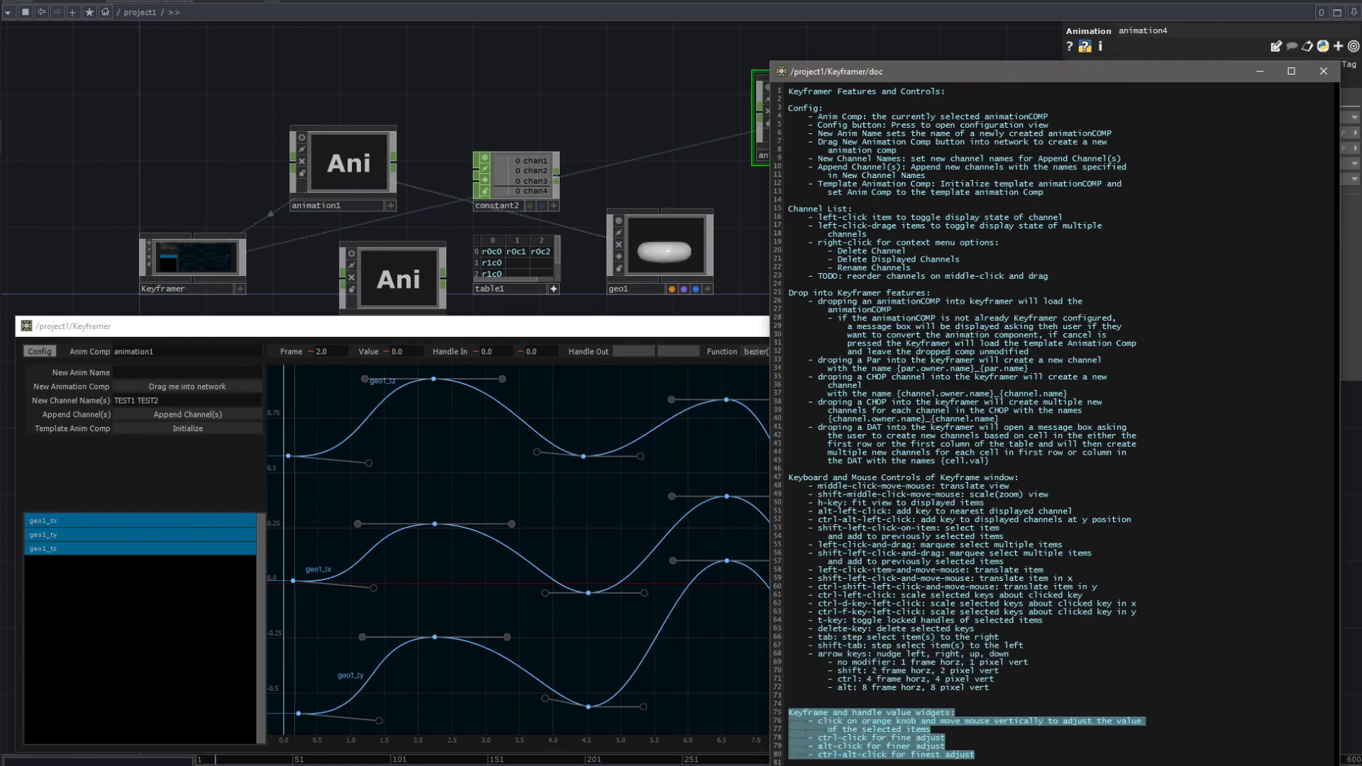
{"action": "left_click", "coordinate": [977, 759]}
{"action": "left_click_drag", "start_coordinate": [977, 759], "coordinate": [789, 721]}
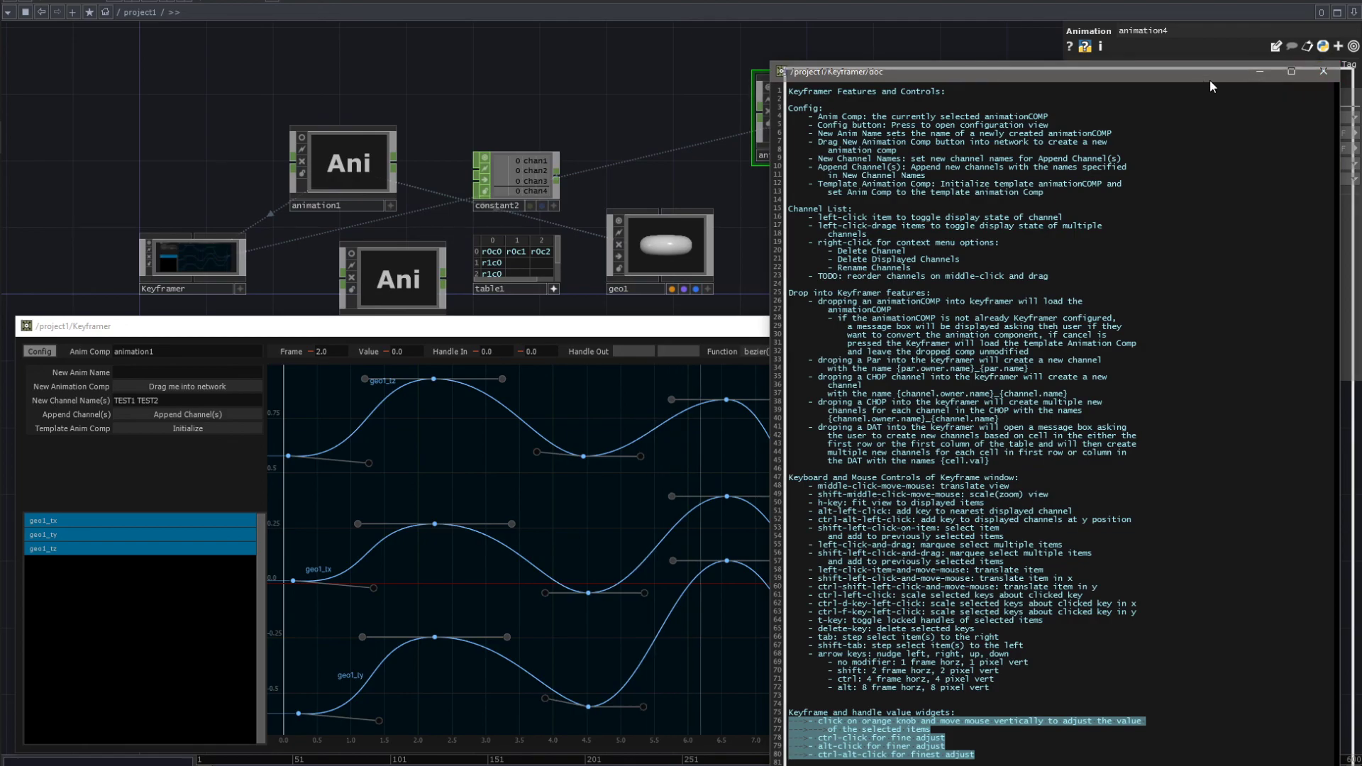
- Raise the documentation window, minimize it, and move the Keyframer window slightly higher over the network
{"action": "left_click_drag", "start_coordinate": [1210, 78], "coordinate": [1204, 56]}
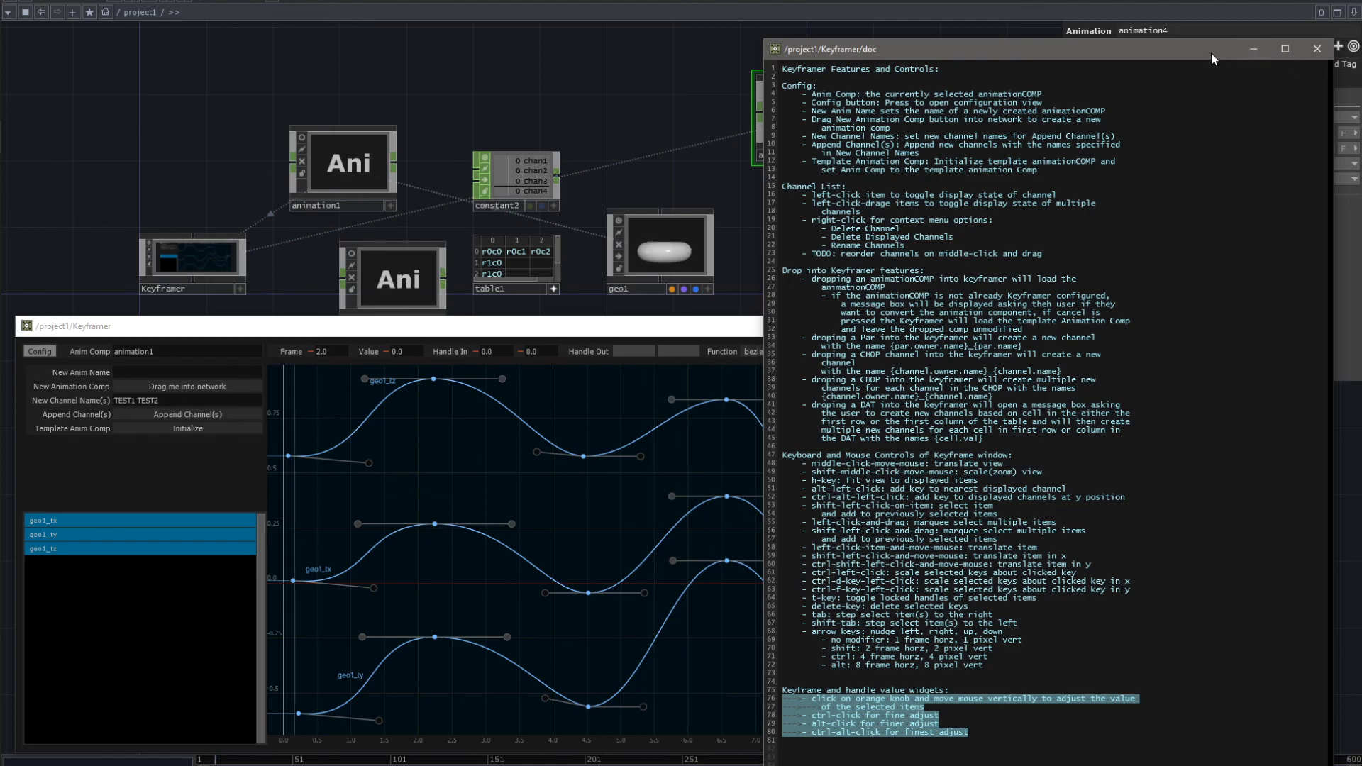
{"action": "left_click_drag", "start_coordinate": [1210, 53], "coordinate": [1226, 39]}
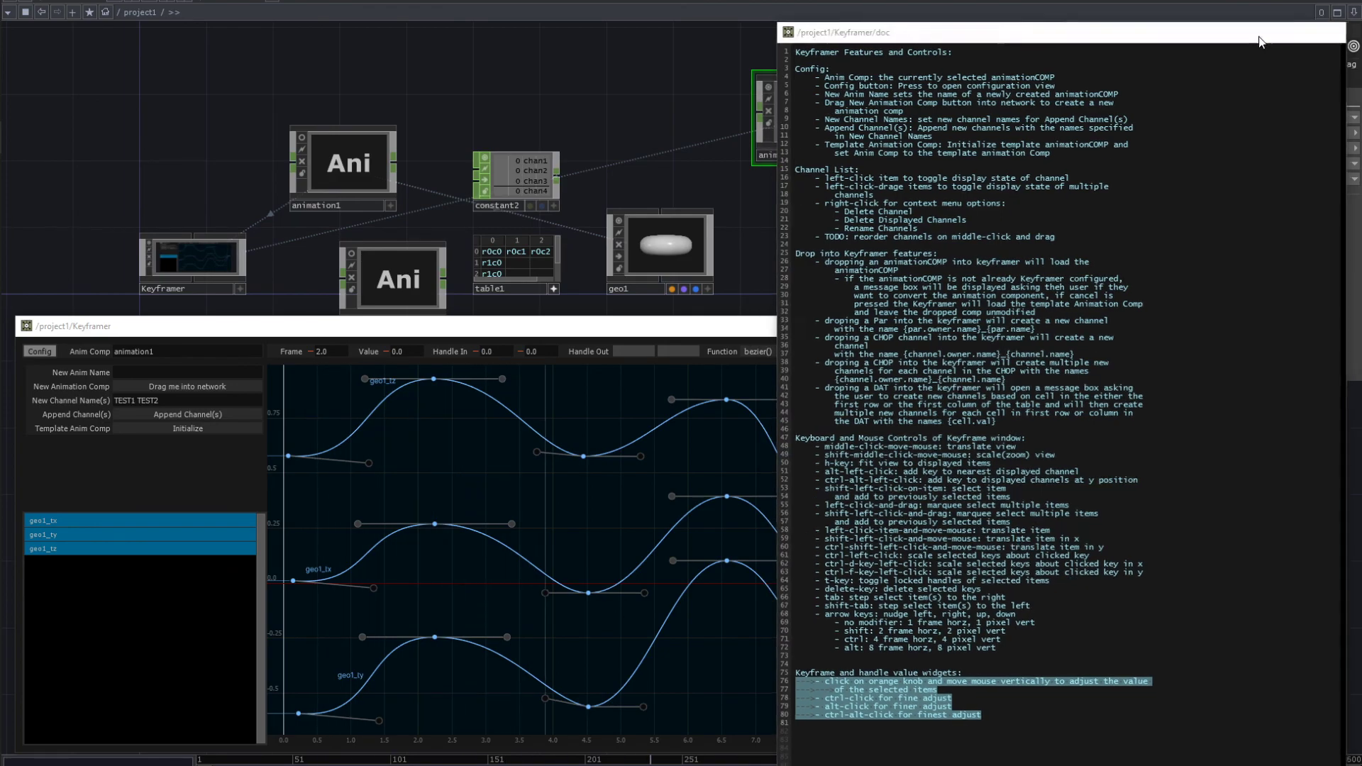
{"action": "left_click", "coordinate": [1266, 34]}
{"action": "left_click_drag", "start_coordinate": [873, 336], "coordinate": [896, 312]}
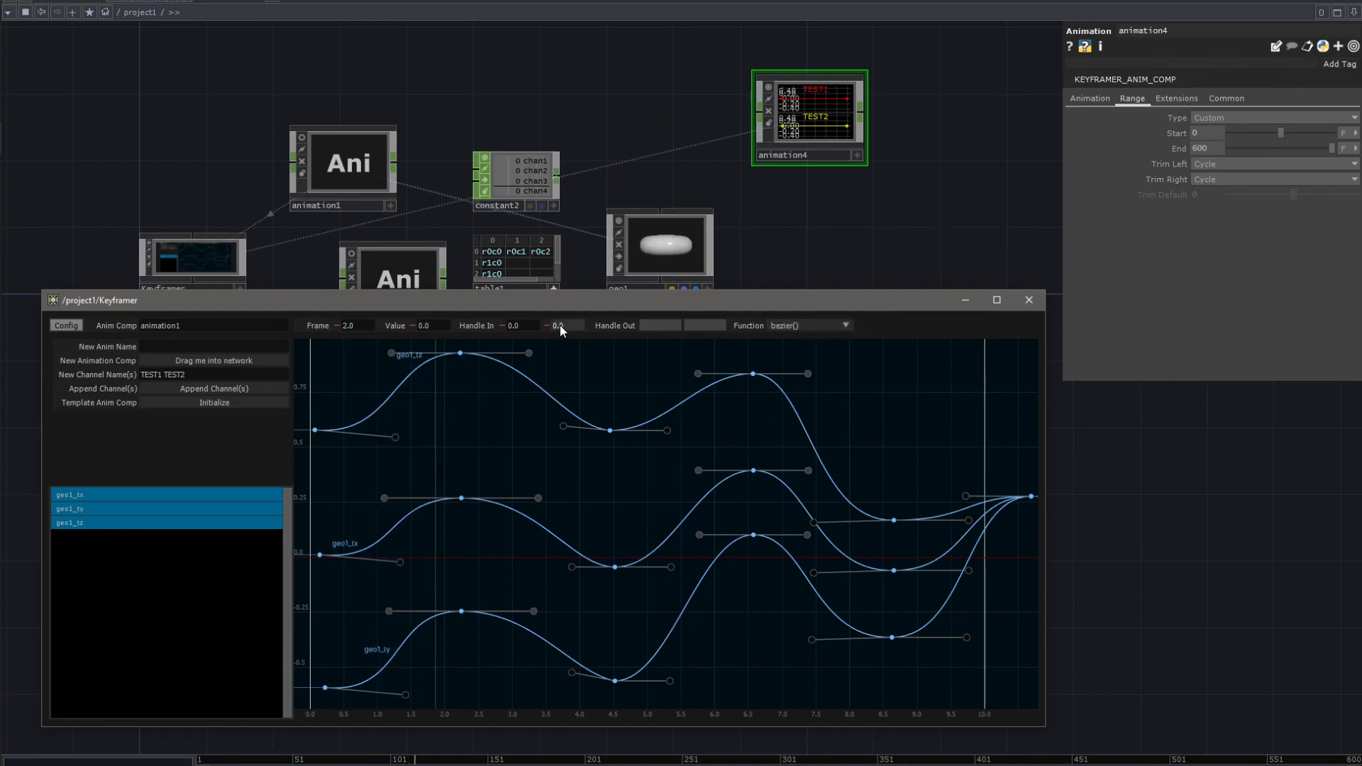